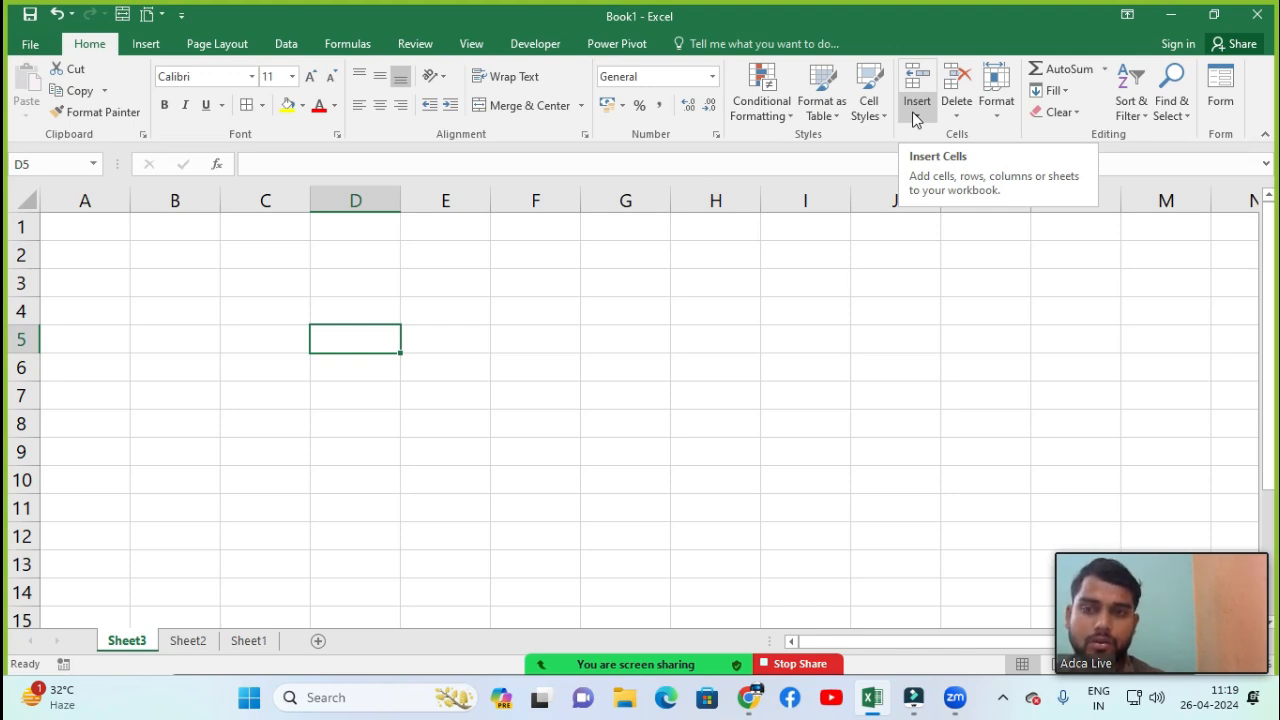
left_click(915, 119)
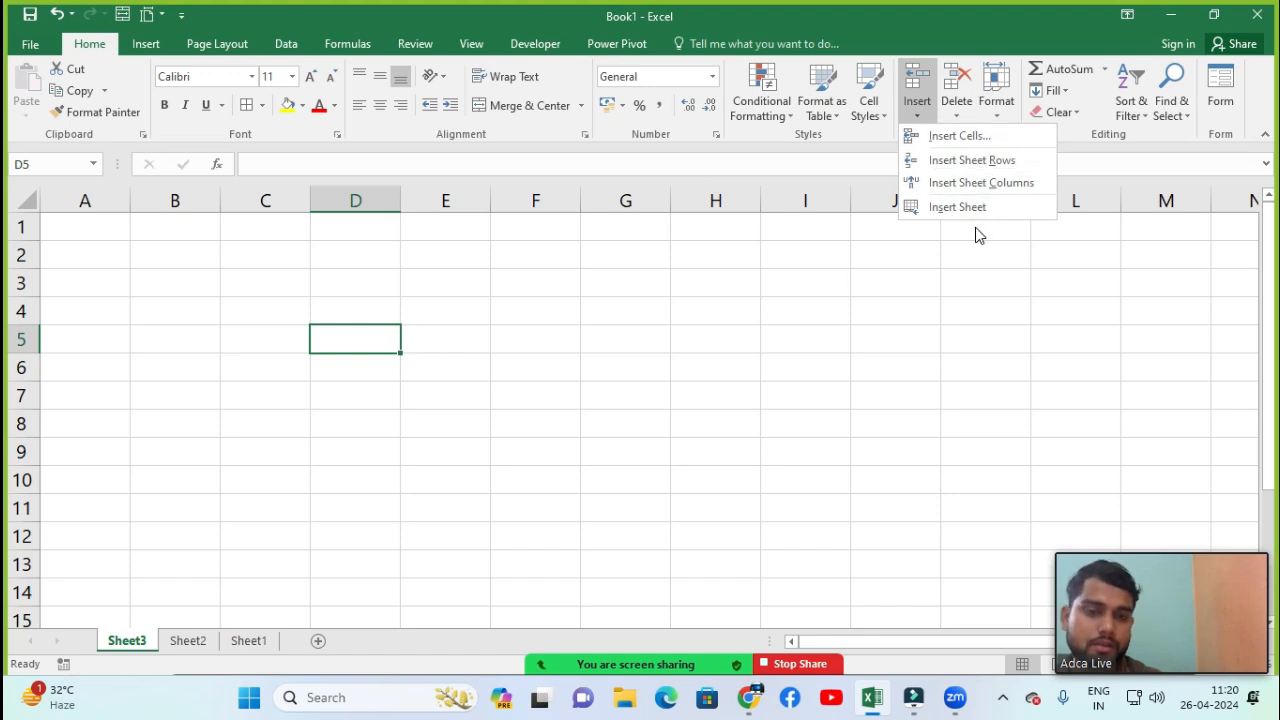
left_click(336, 327)
left_click(24, 283)
left_click(69, 233)
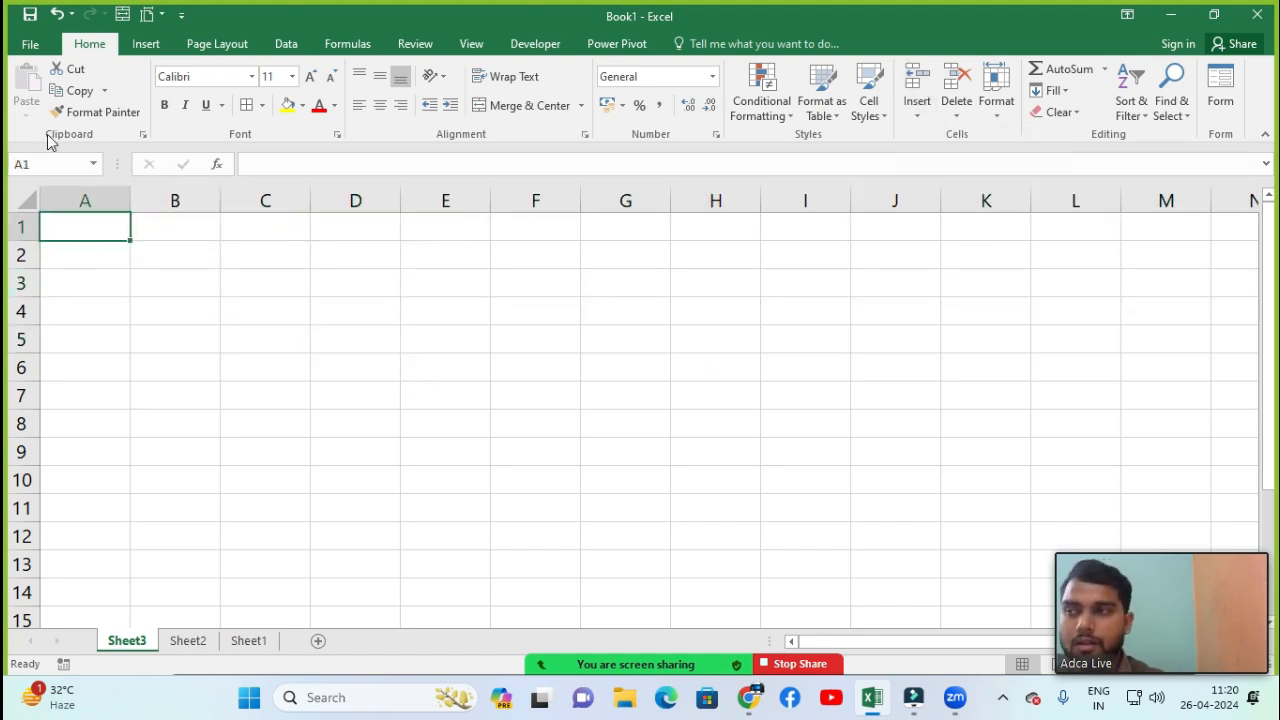
Open the recent workbook 'dATA eNTRY fORM'
left_click(30, 44)
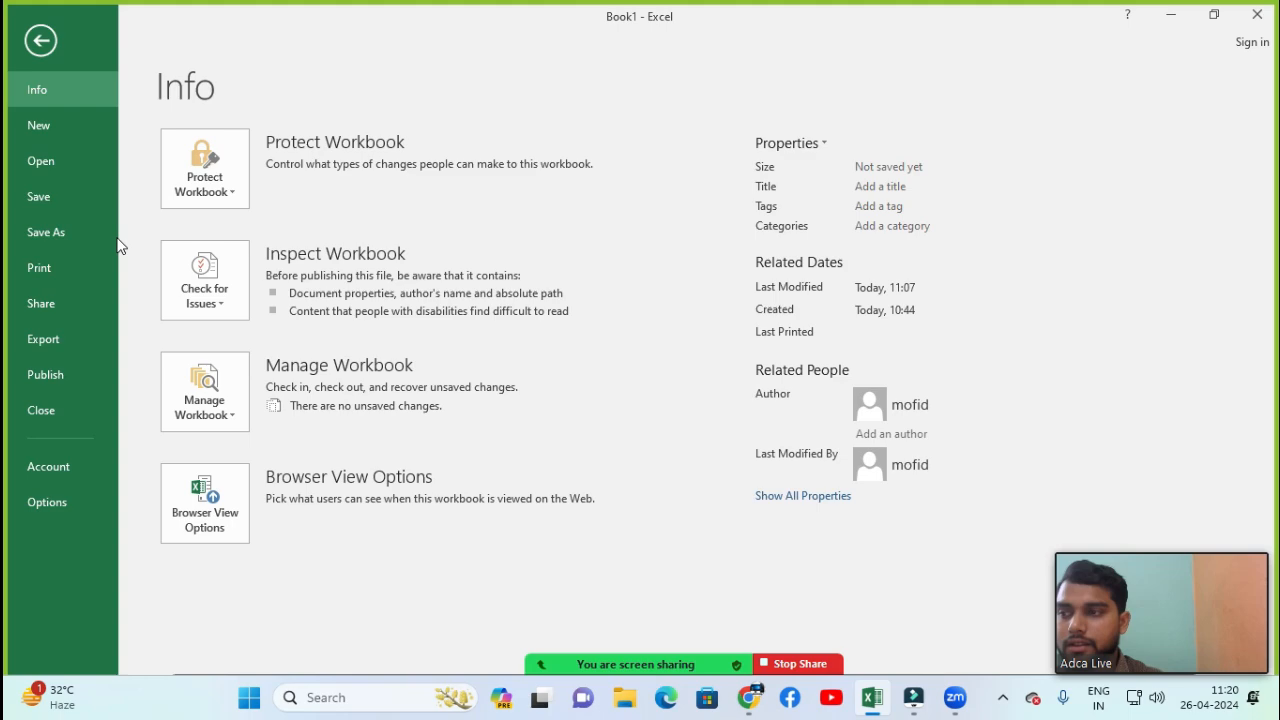
left_click(45, 160)
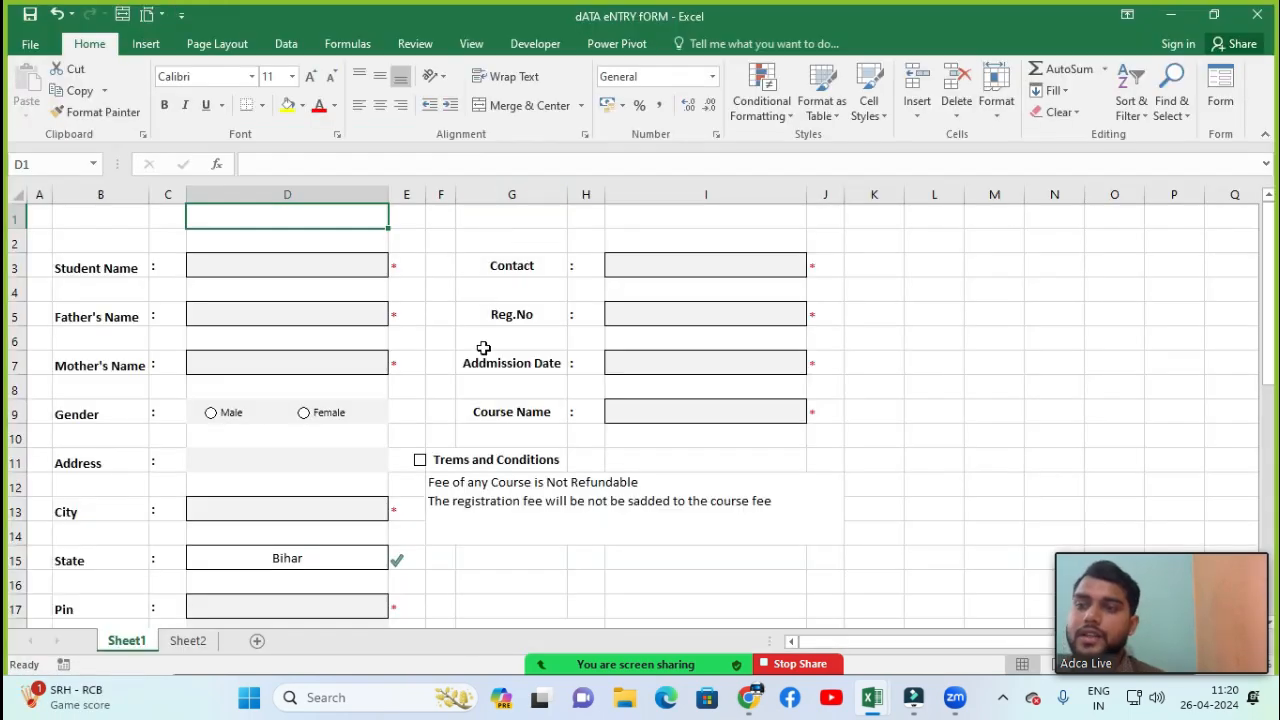
left_click(484, 348)
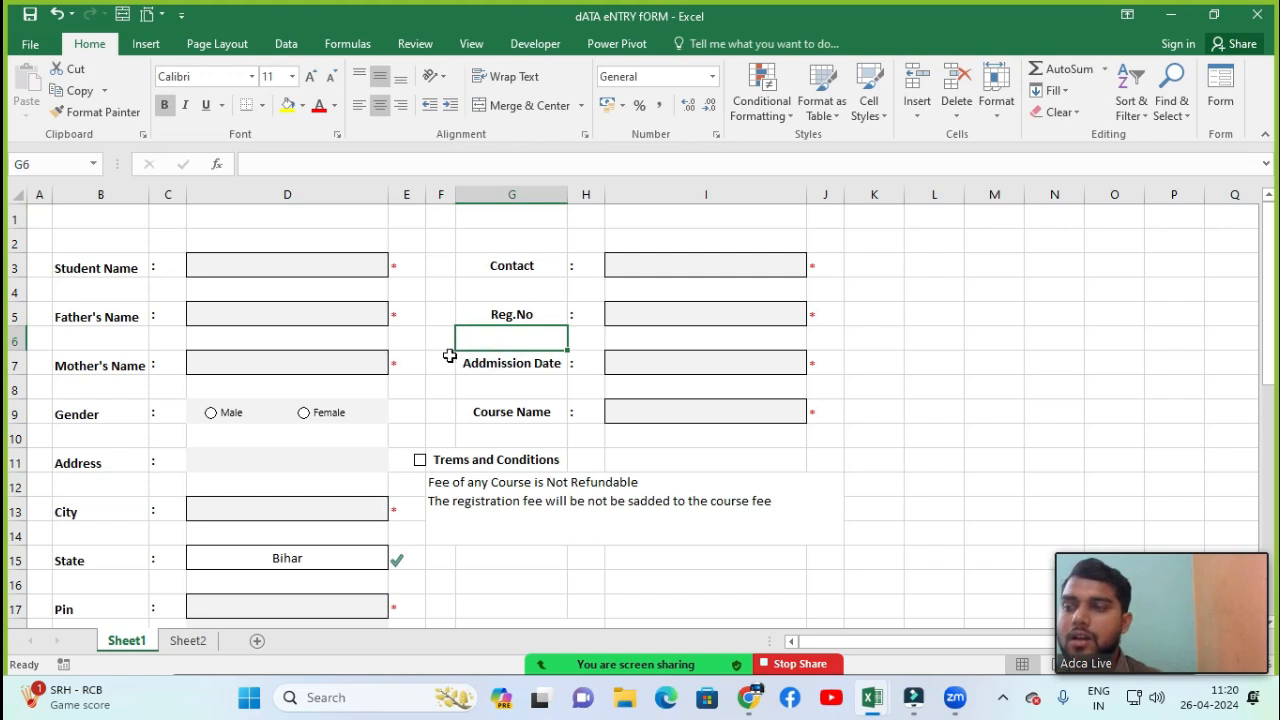
Insert a new sheet row at row 4, between Student Name and Father's Name
left_click(441, 315)
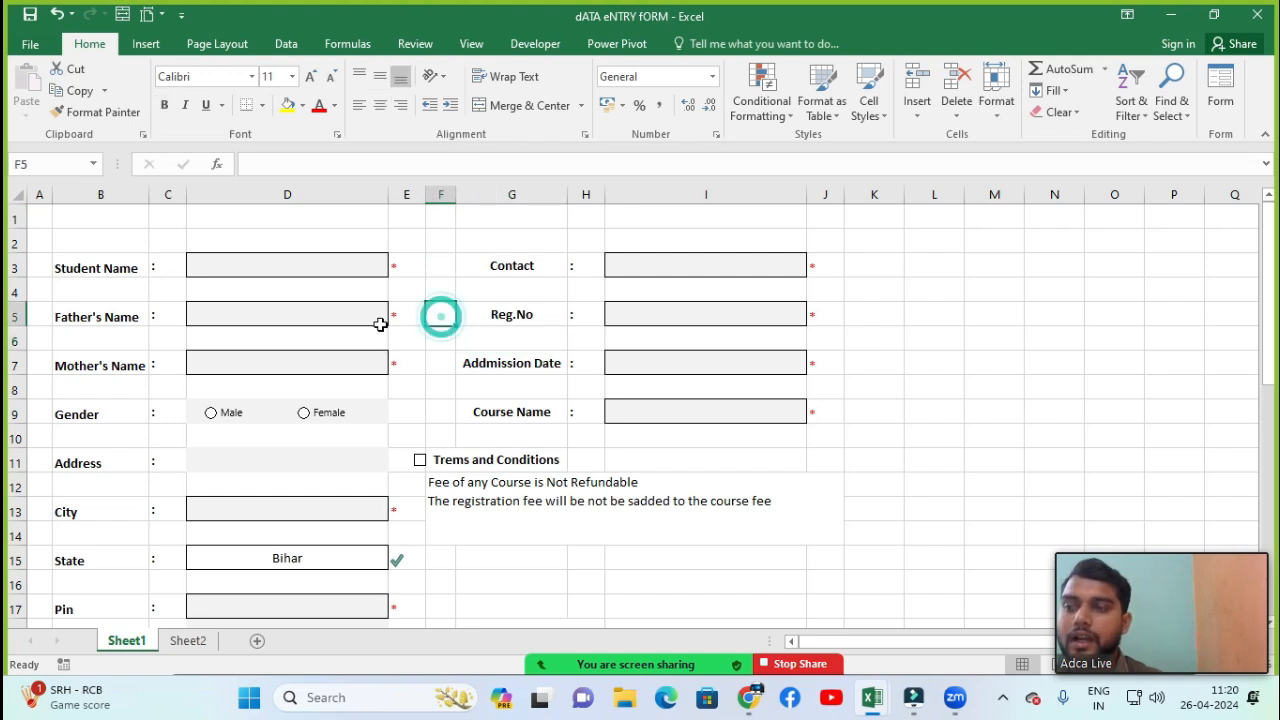
left_click(918, 115)
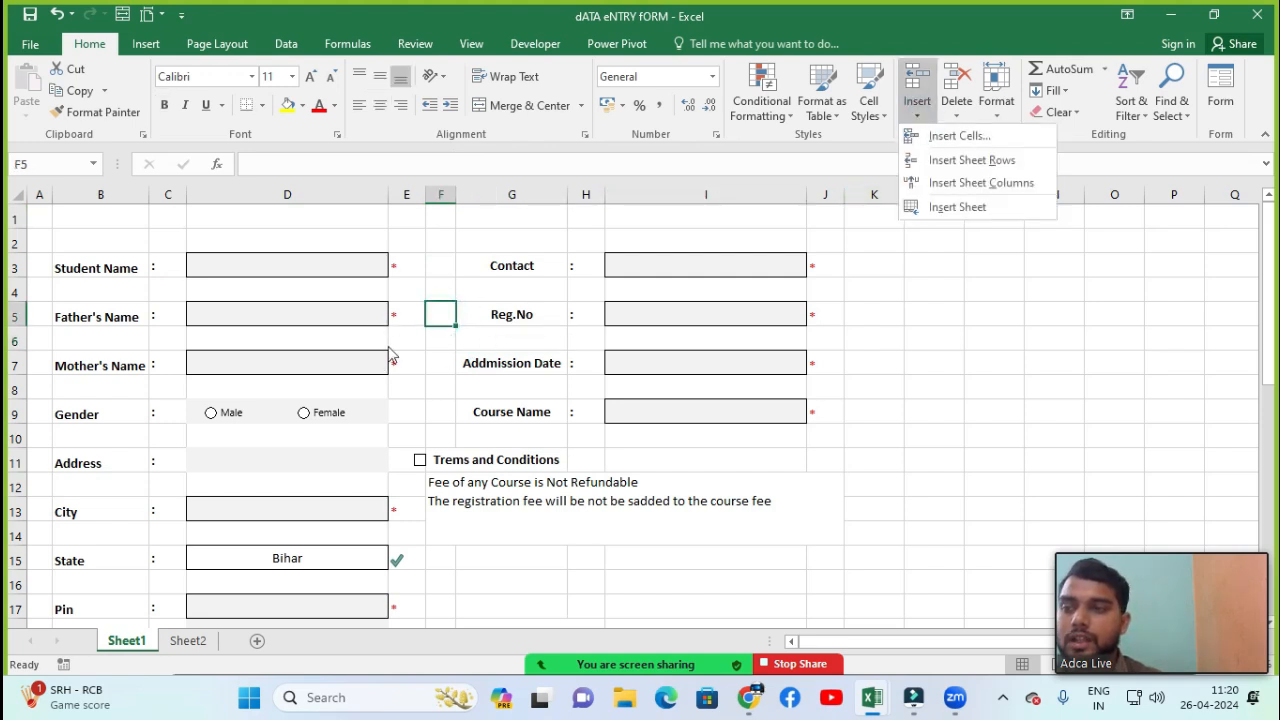
left_click(55, 291)
left_click(36, 290)
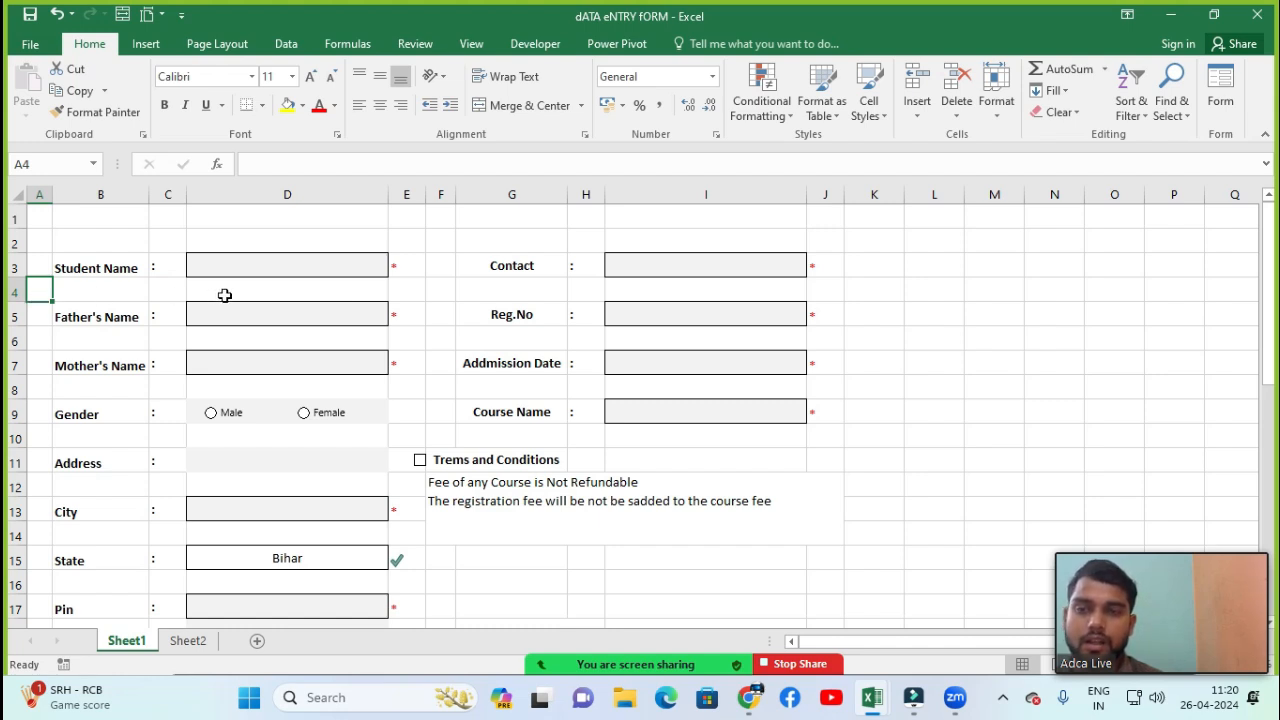
left_click(917, 112)
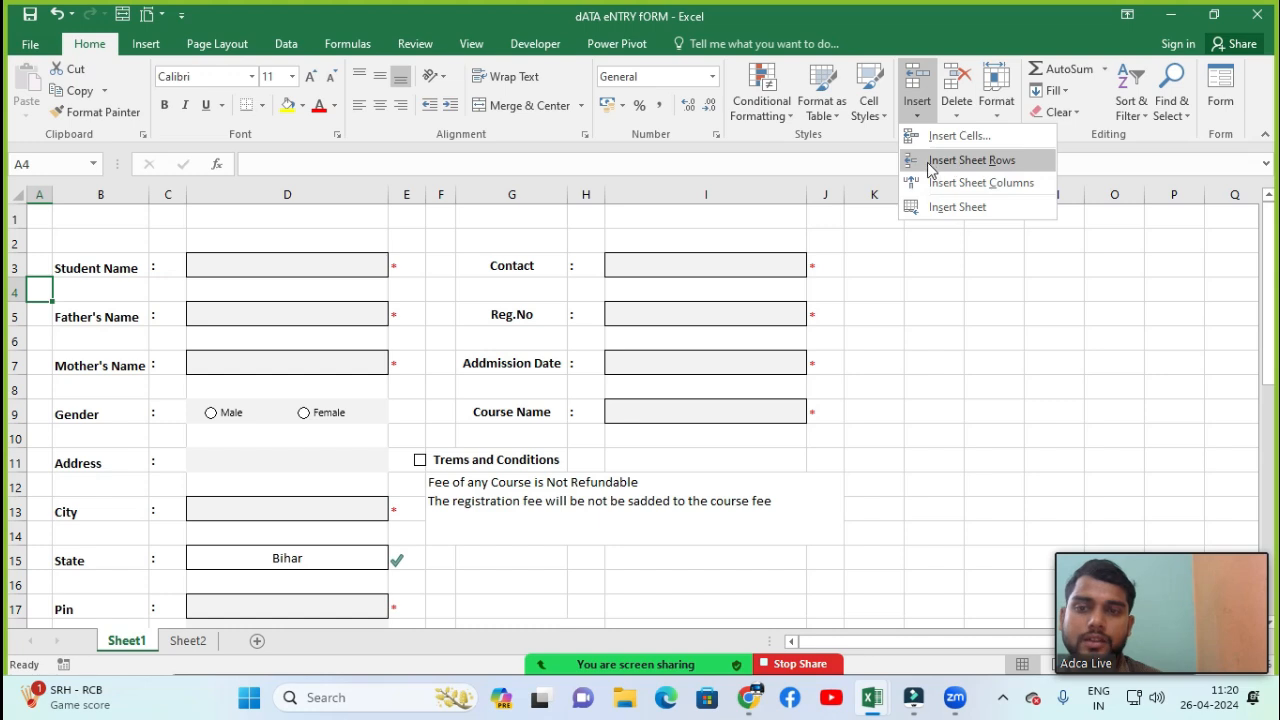
left_click(979, 171)
Insert a new sheet column at column C, between the field labels and the colons
left_click(100, 316)
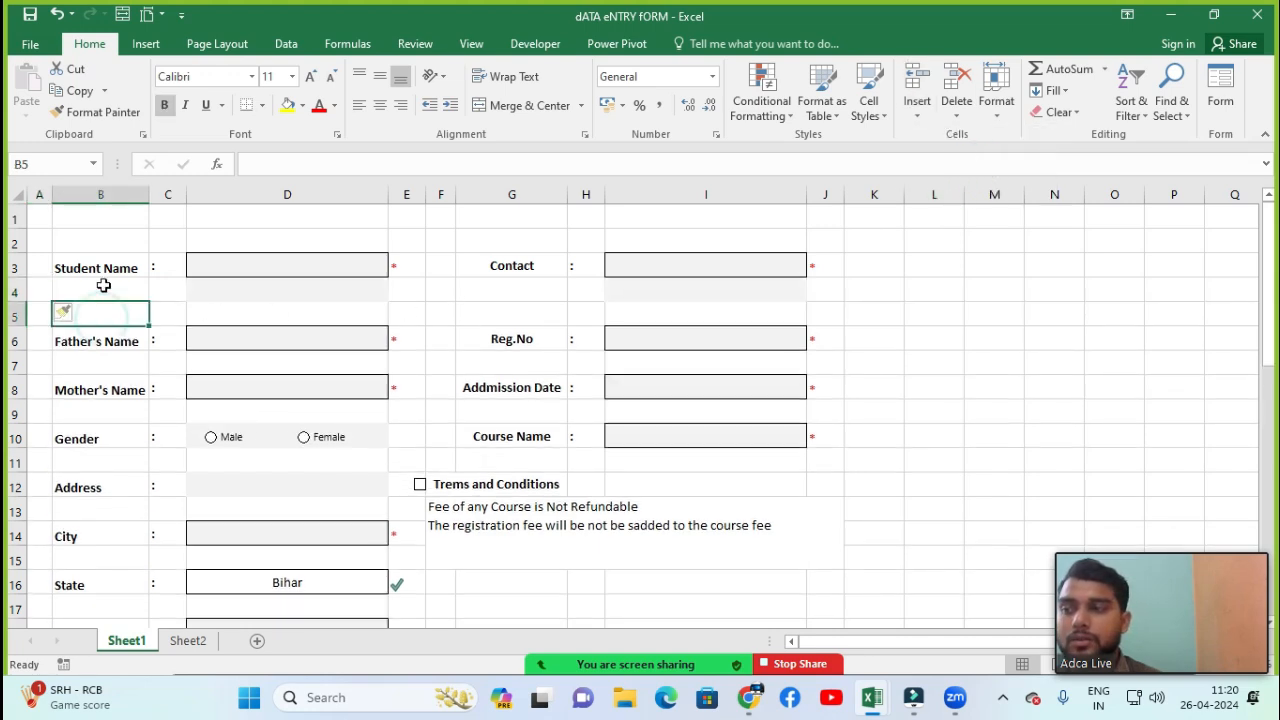
left_click(103, 287)
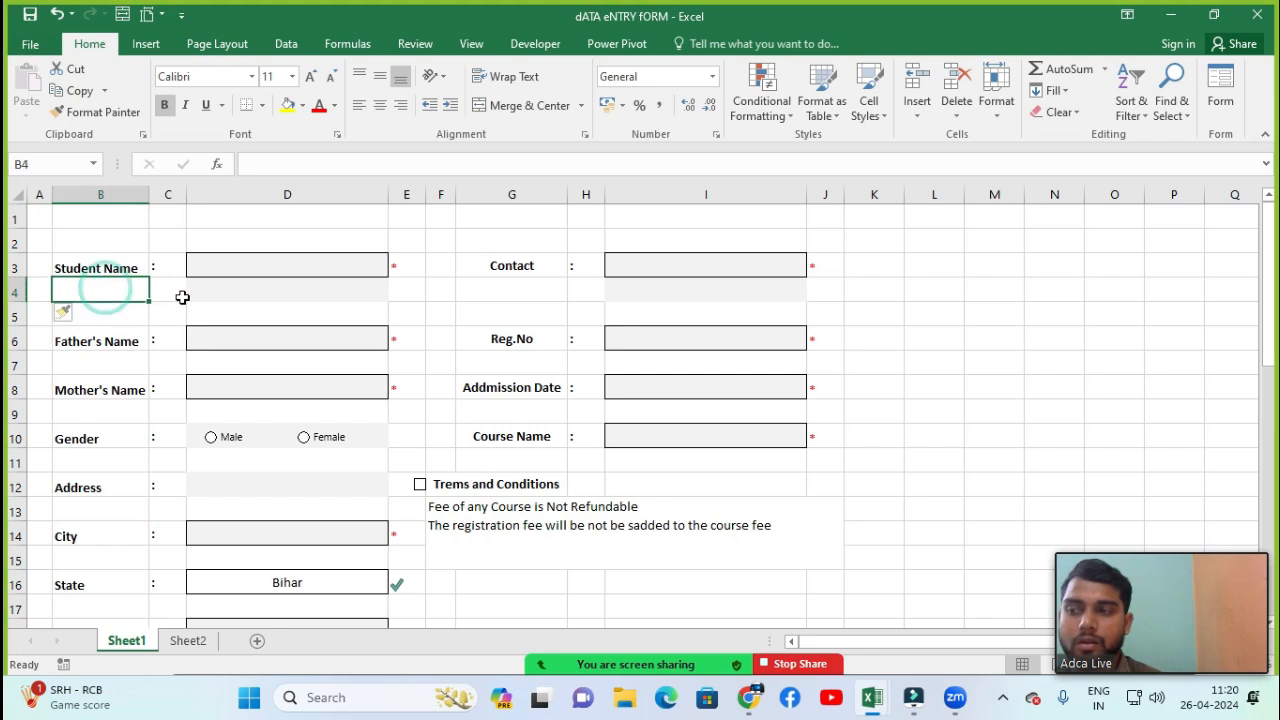
left_click(266, 289)
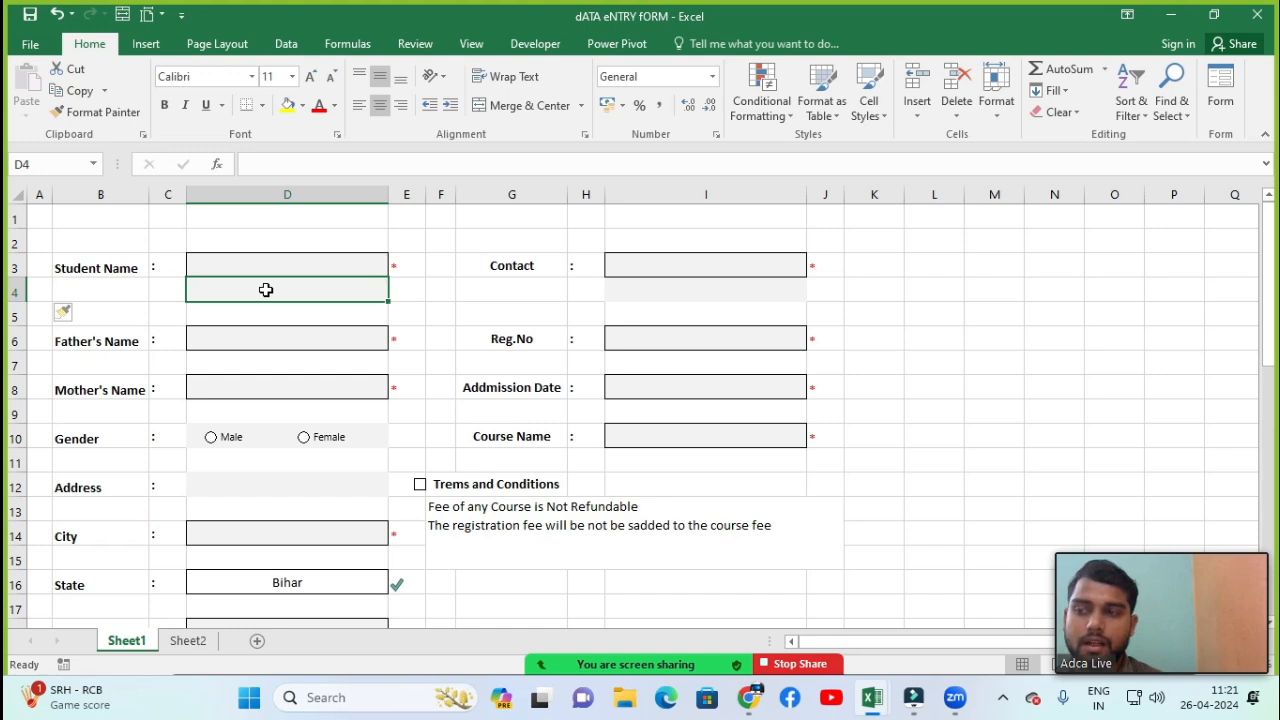
left_click(166, 264)
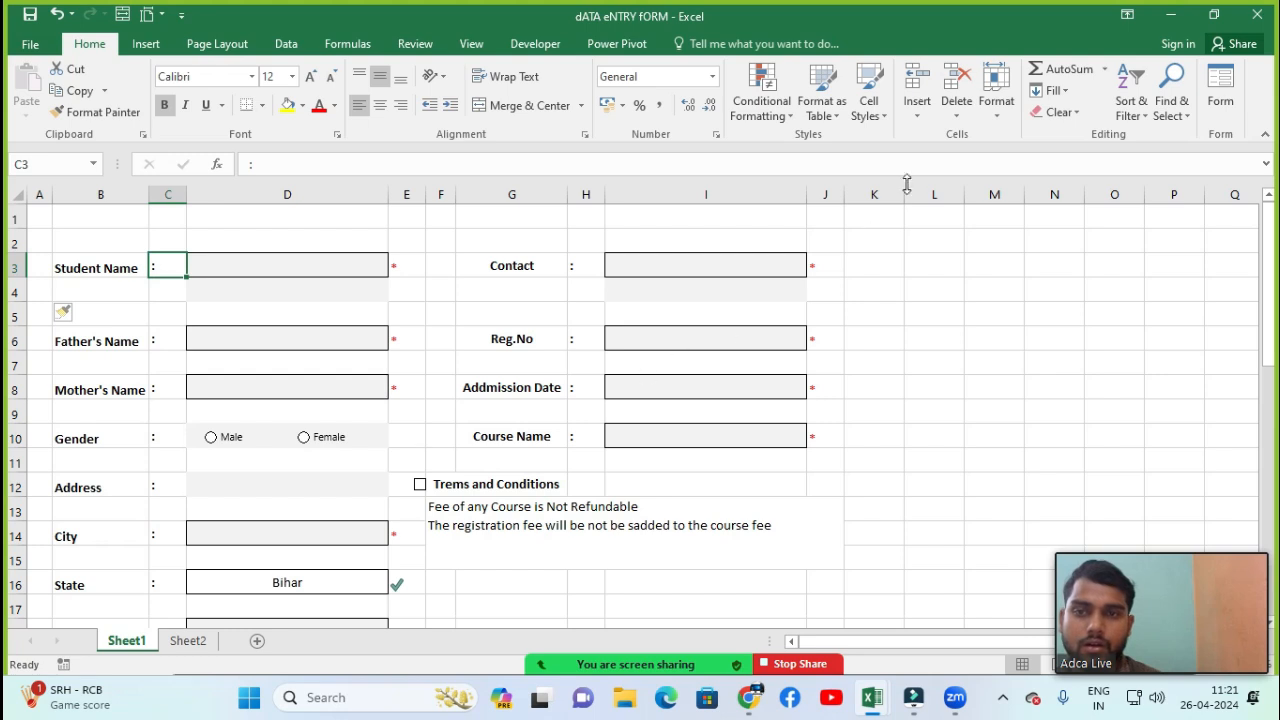
left_click(922, 124)
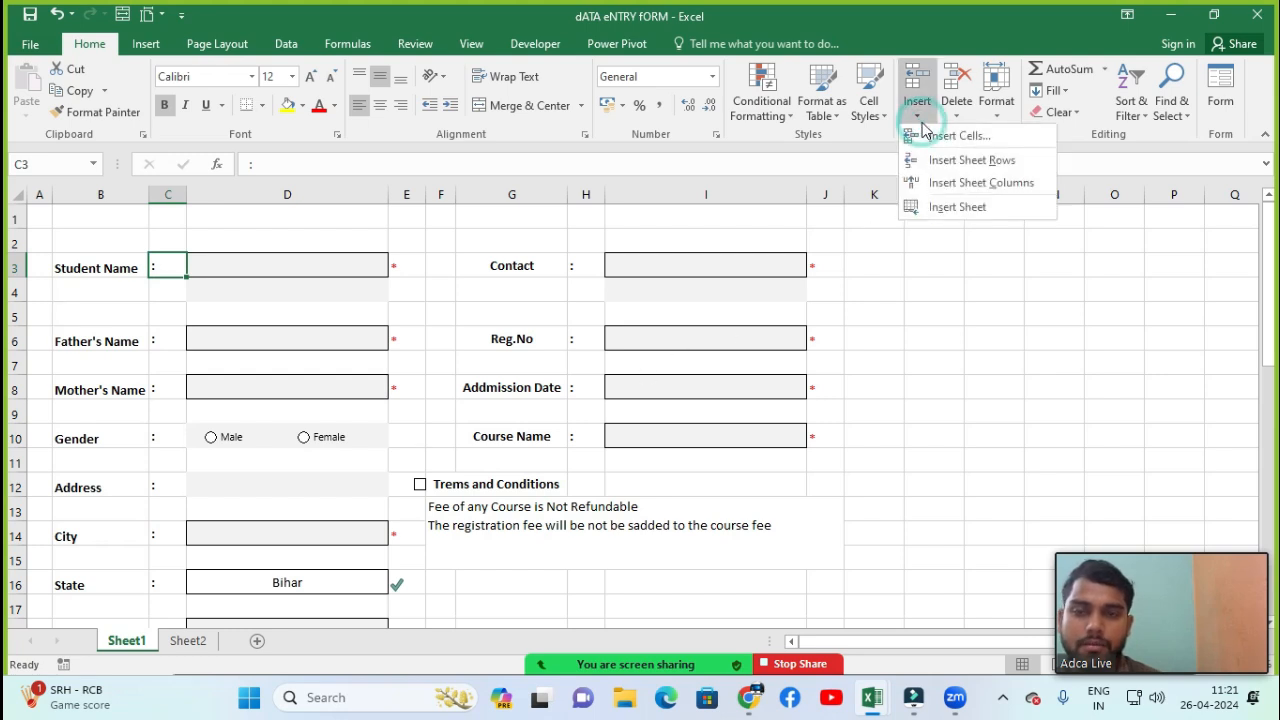
left_click(975, 186)
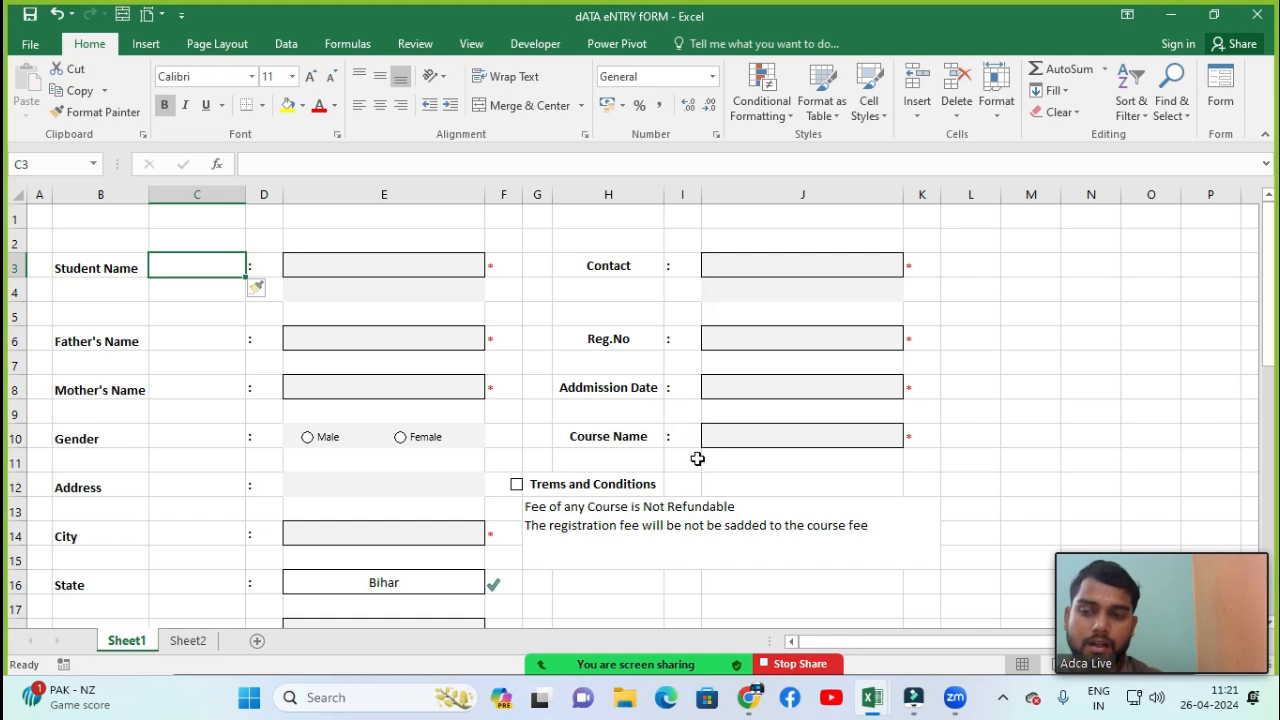
Insert a new worksheet and return to Sheet1
left_click(566, 396)
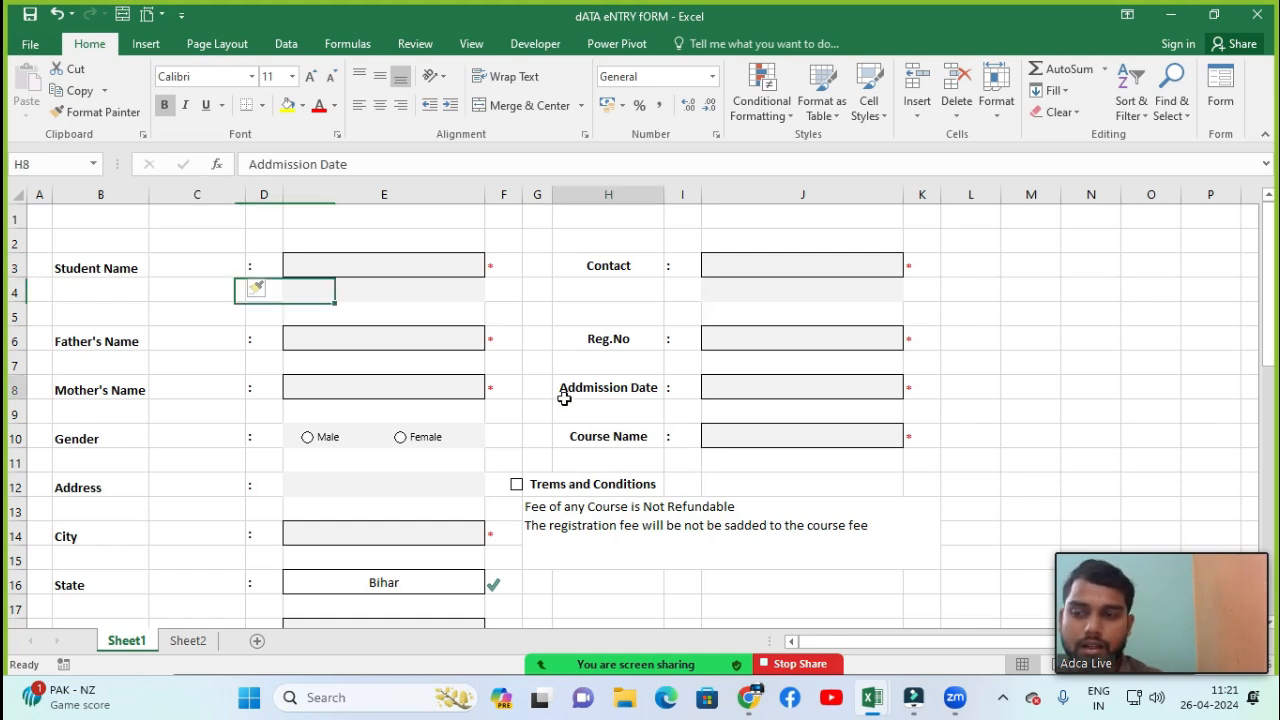
left_click(917, 108)
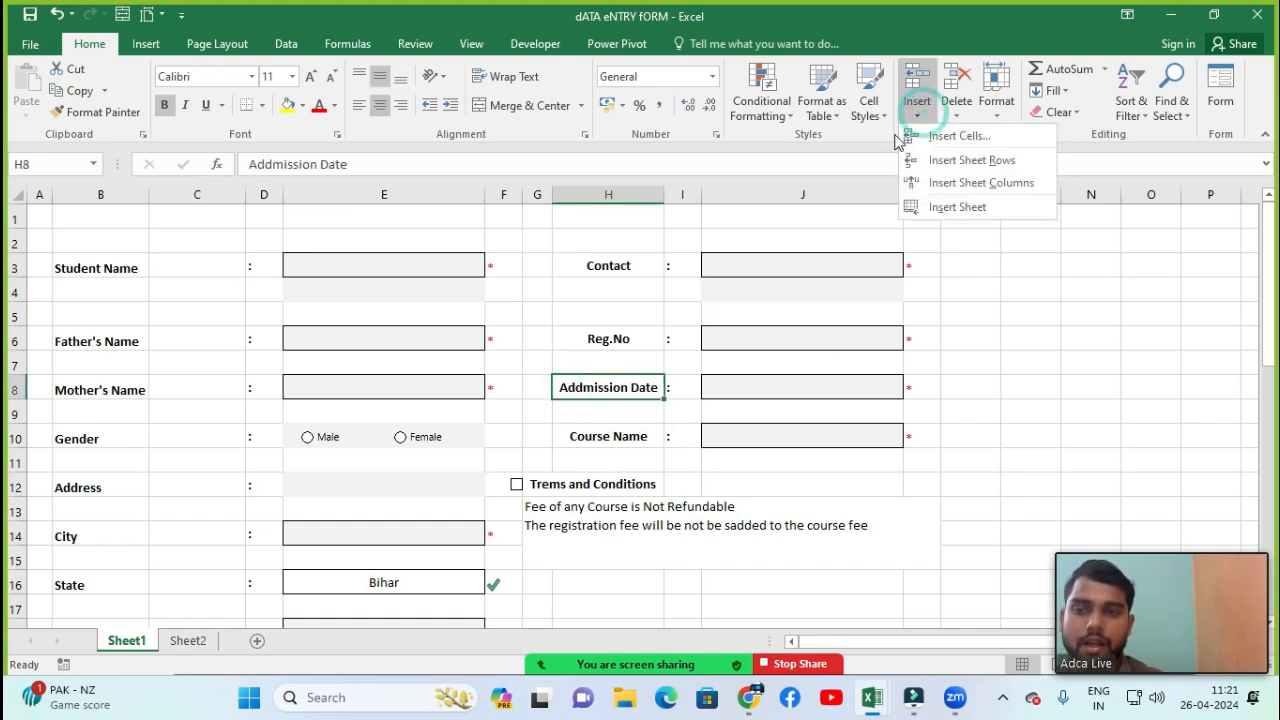
left_click(960, 208)
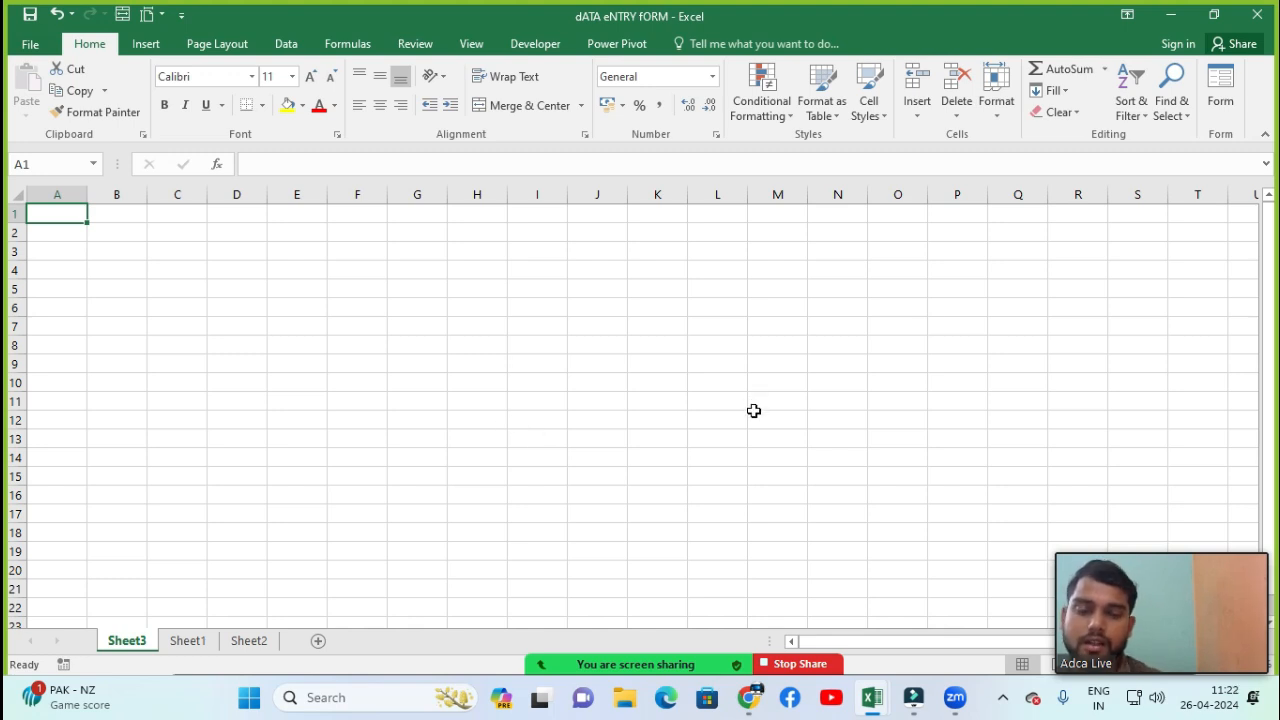
left_click(910, 115)
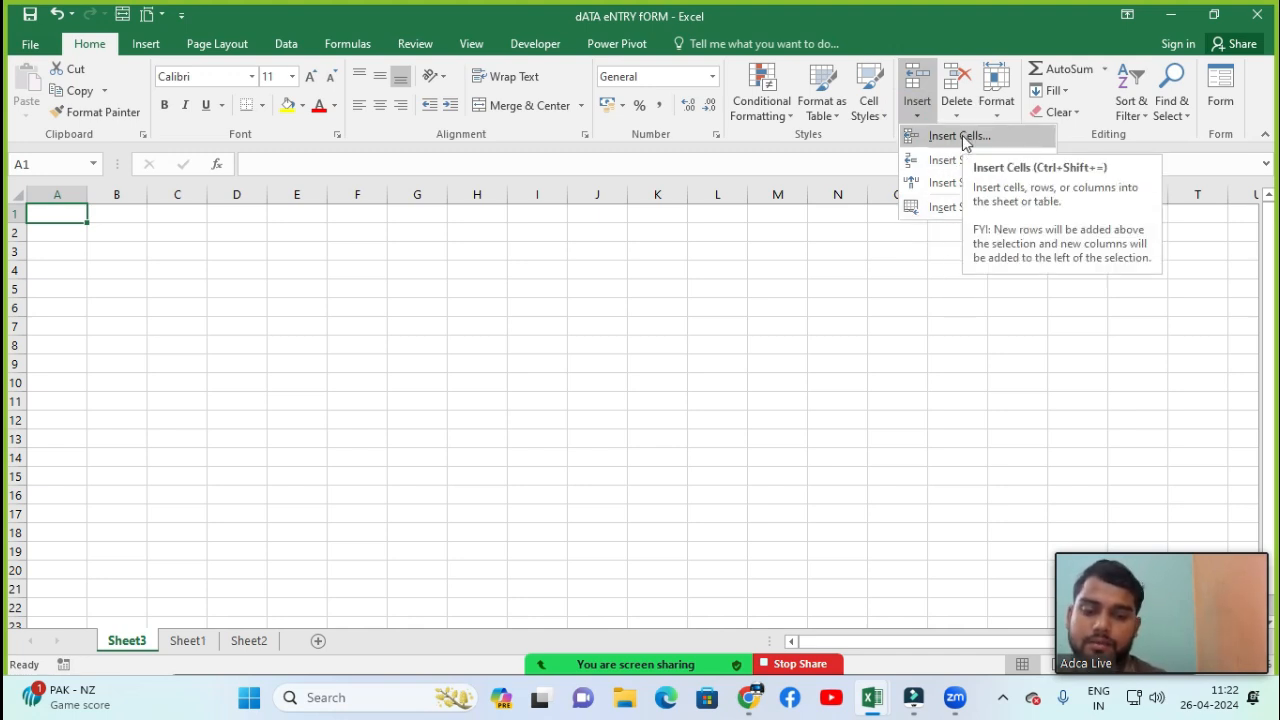
left_click(205, 645)
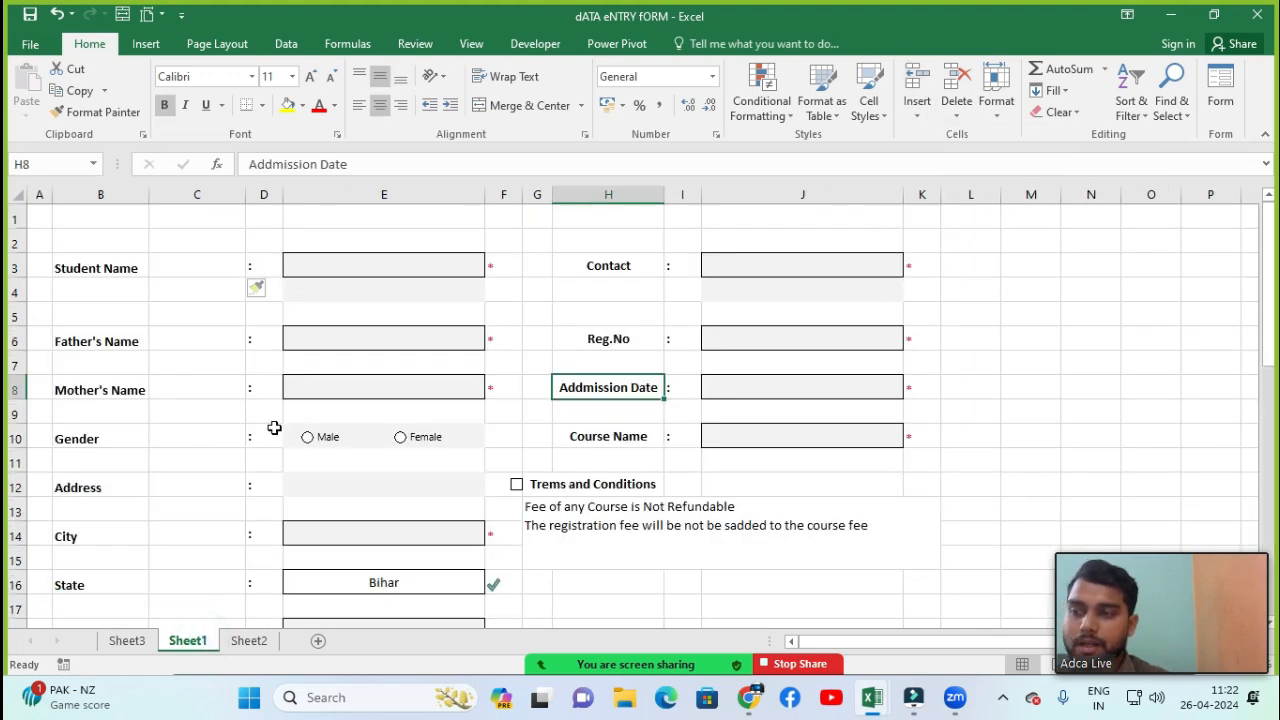
Insert a cell at the Father's Name label in B6, shifting cells right
left_click(114, 346)
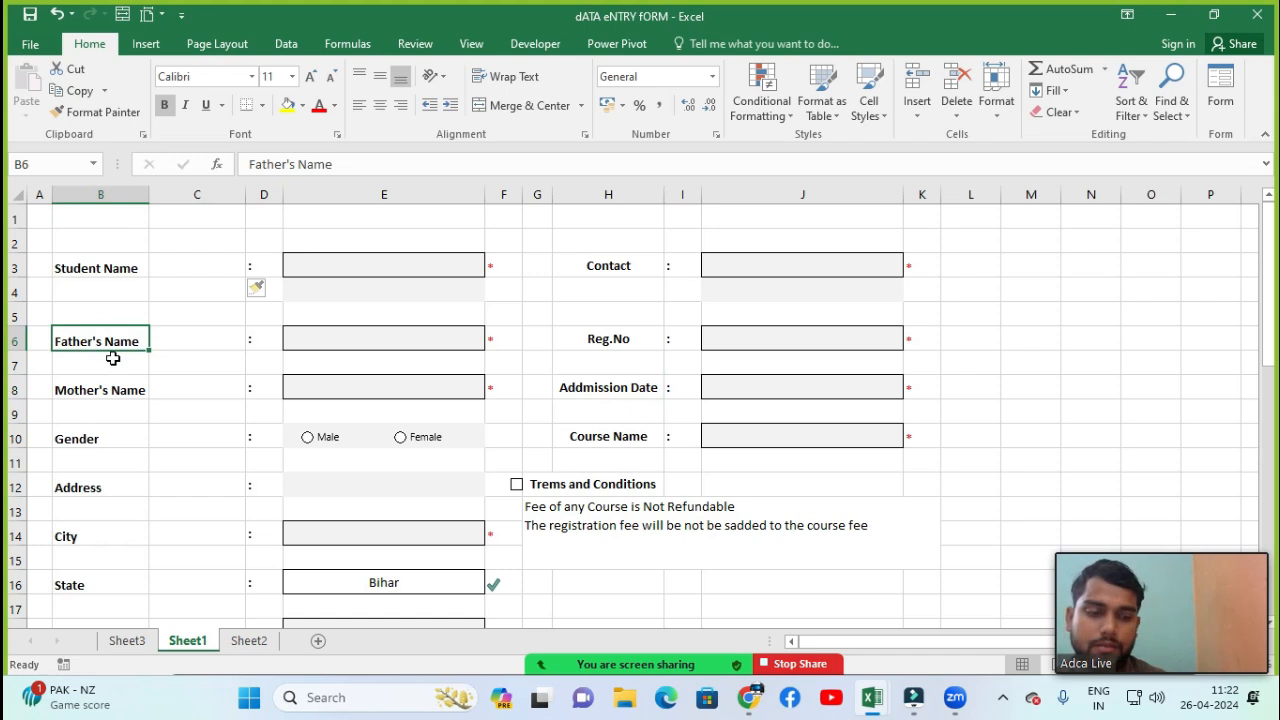
left_click(916, 112)
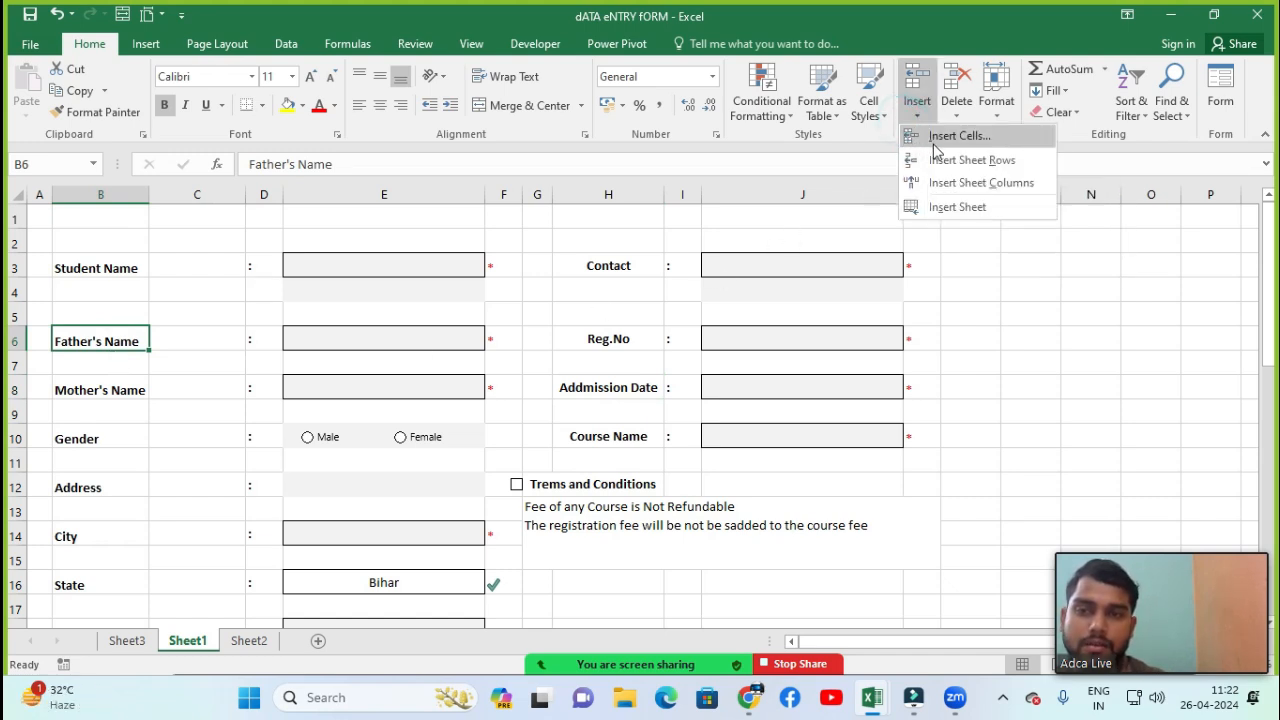
left_click(935, 145)
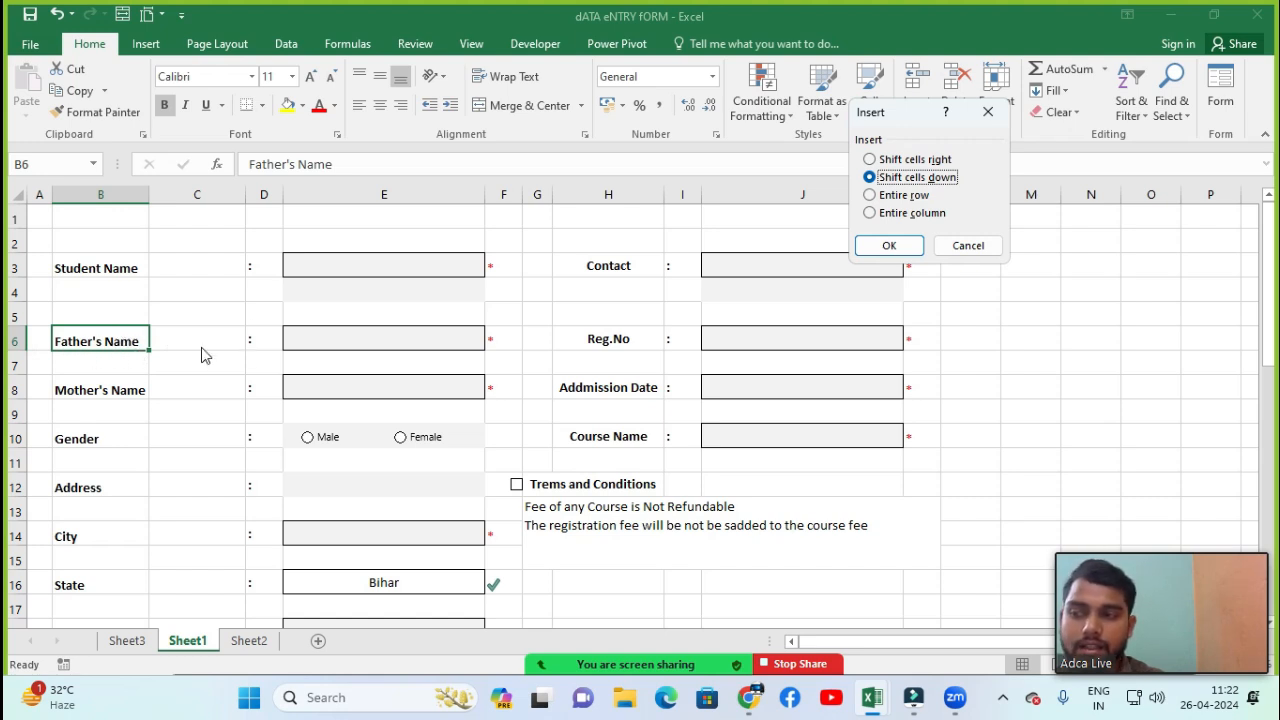
left_click(870, 160)
left_click(885, 245)
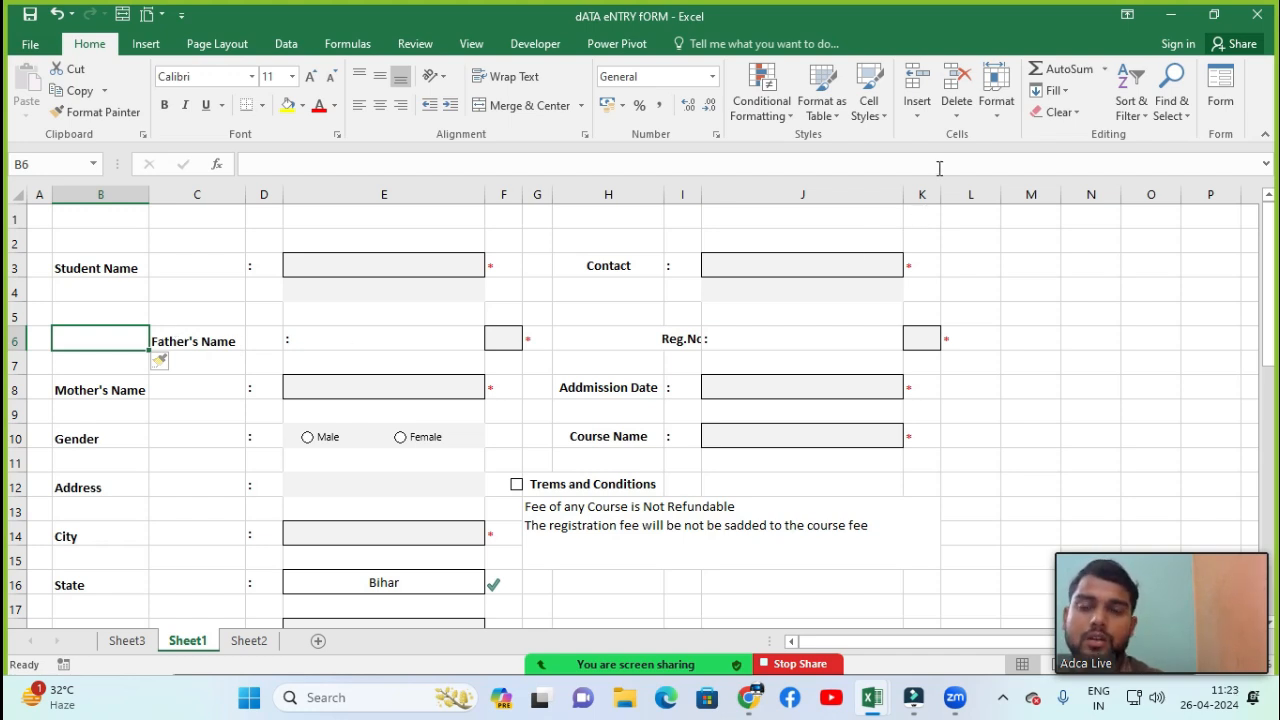
Delete the empty cell B6, shifting cells left
left_click(955, 116)
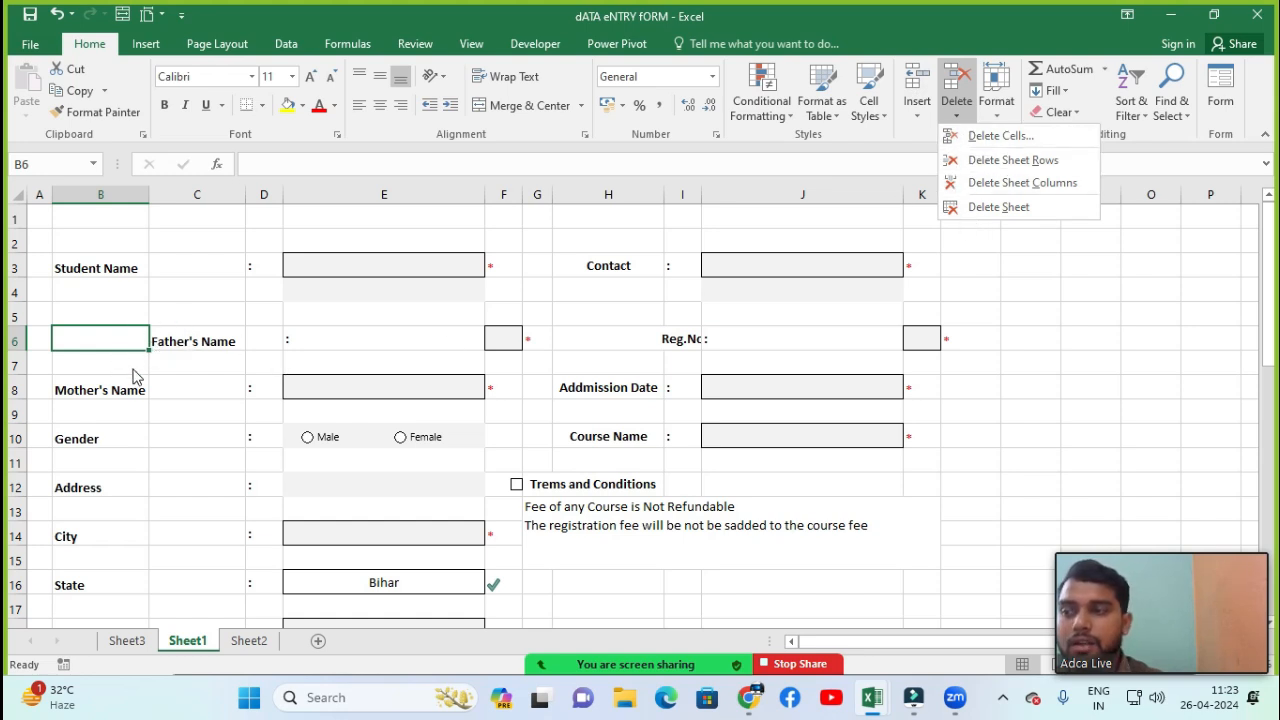
left_click(1000, 136)
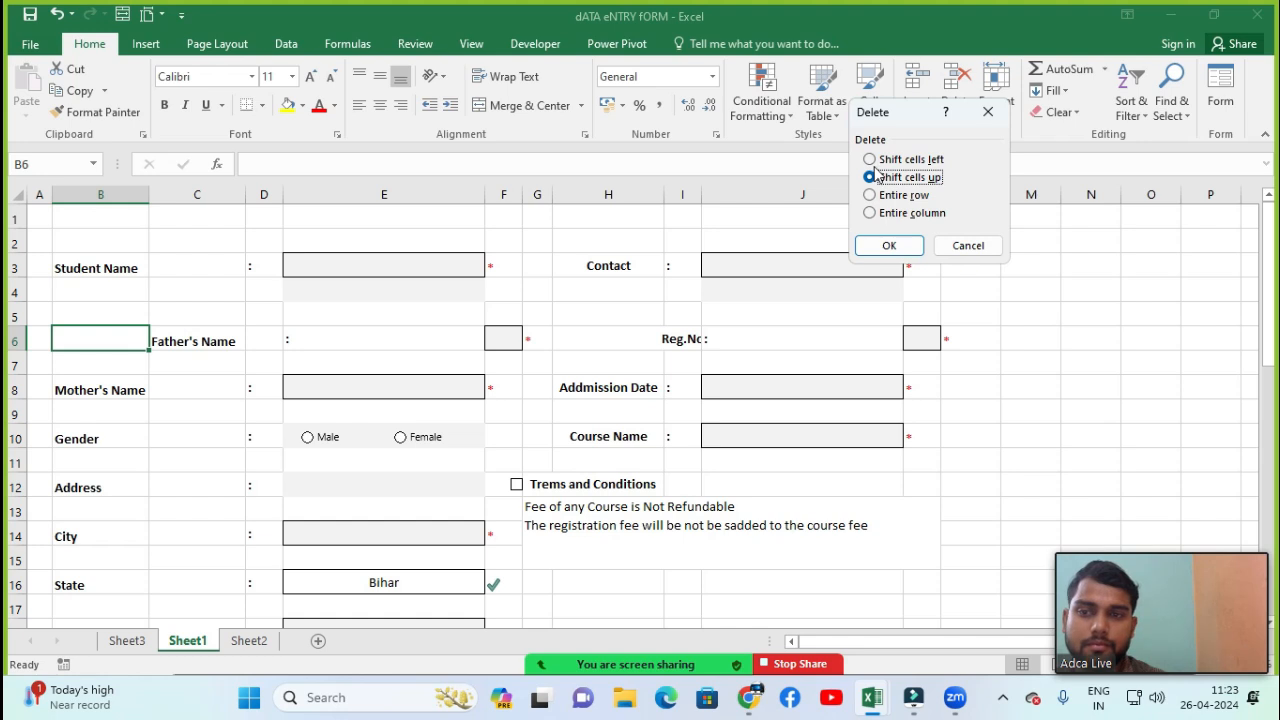
left_click(870, 160)
left_click(903, 245)
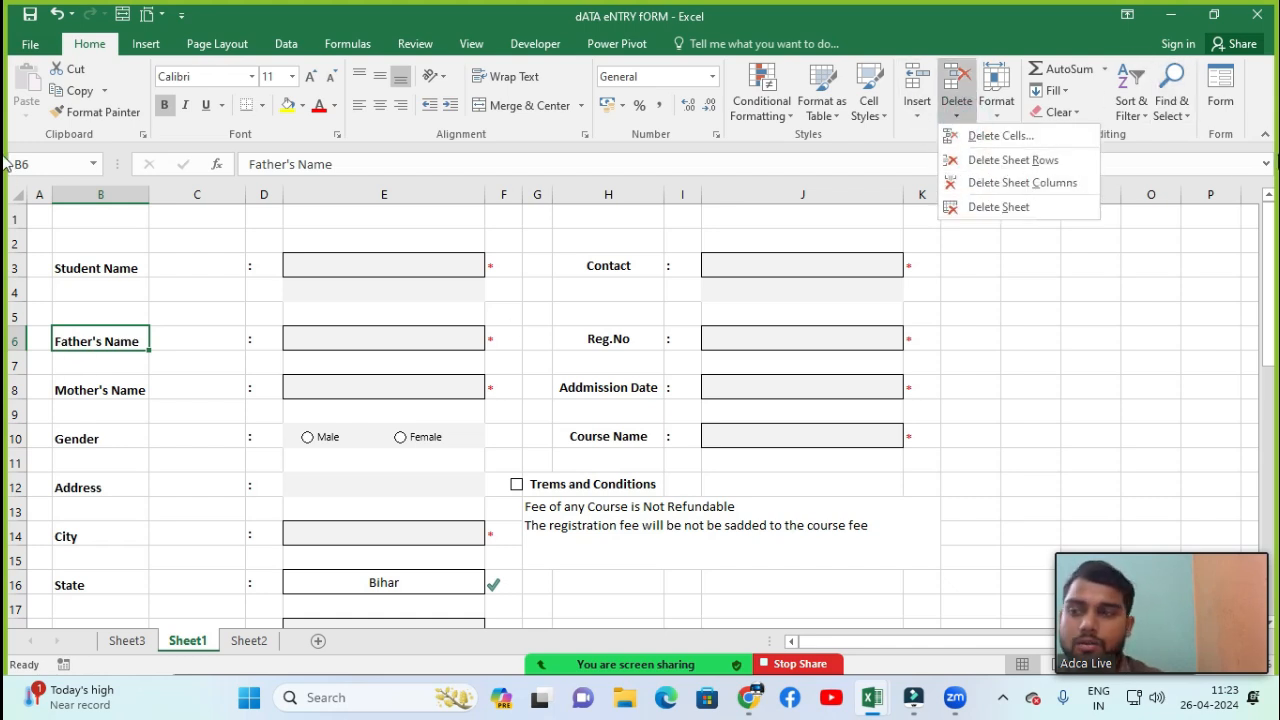
Delete sheet row 4 below Student Name
left_click(129, 289)
left_click(127, 290)
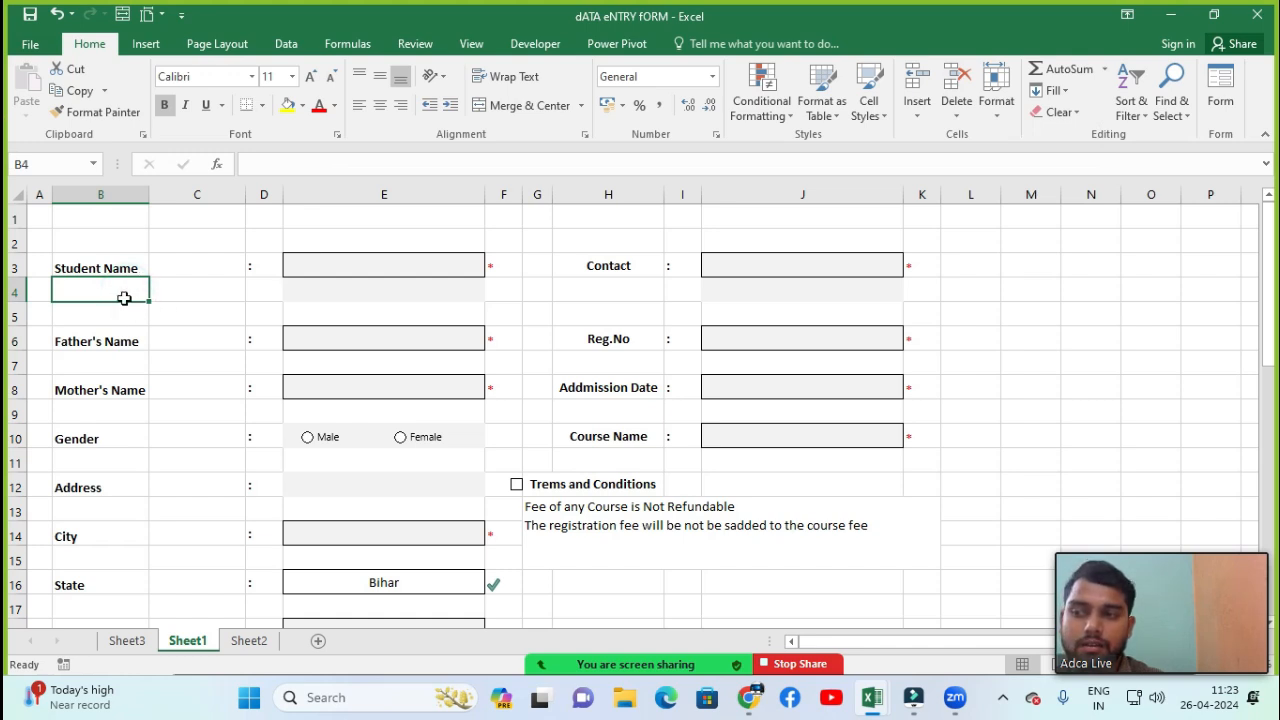
left_click(957, 112)
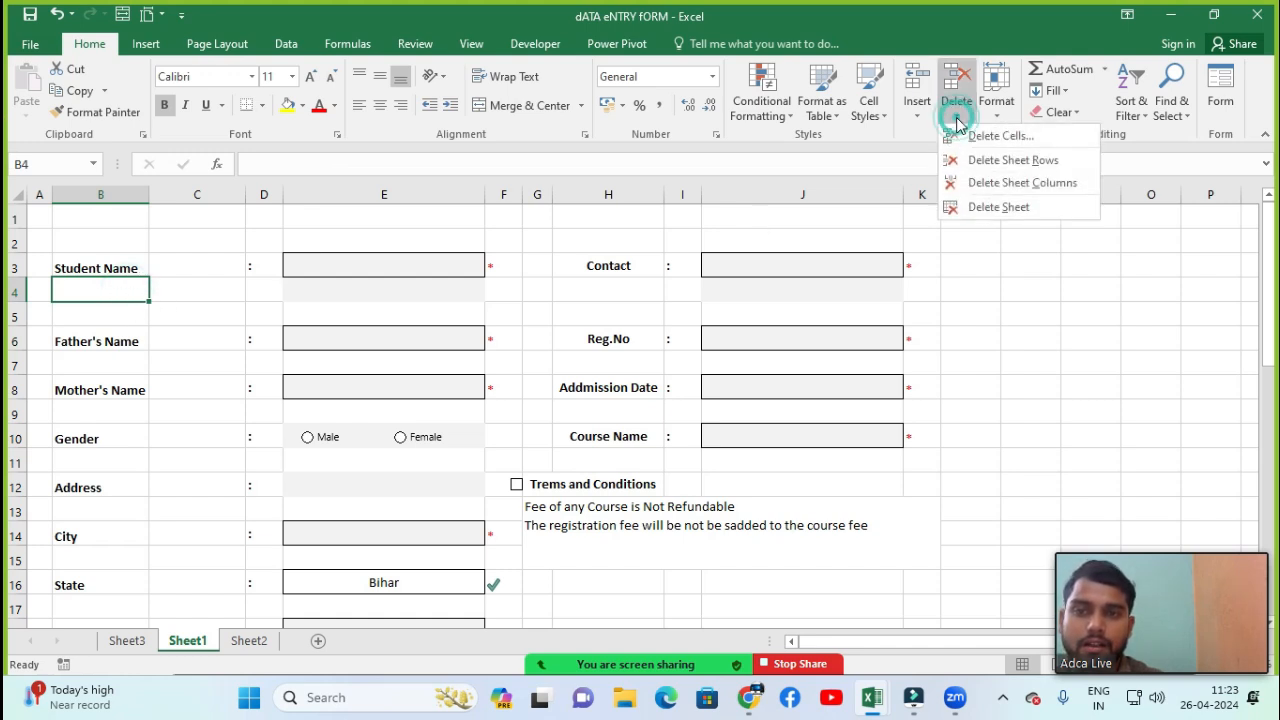
left_click(1012, 160)
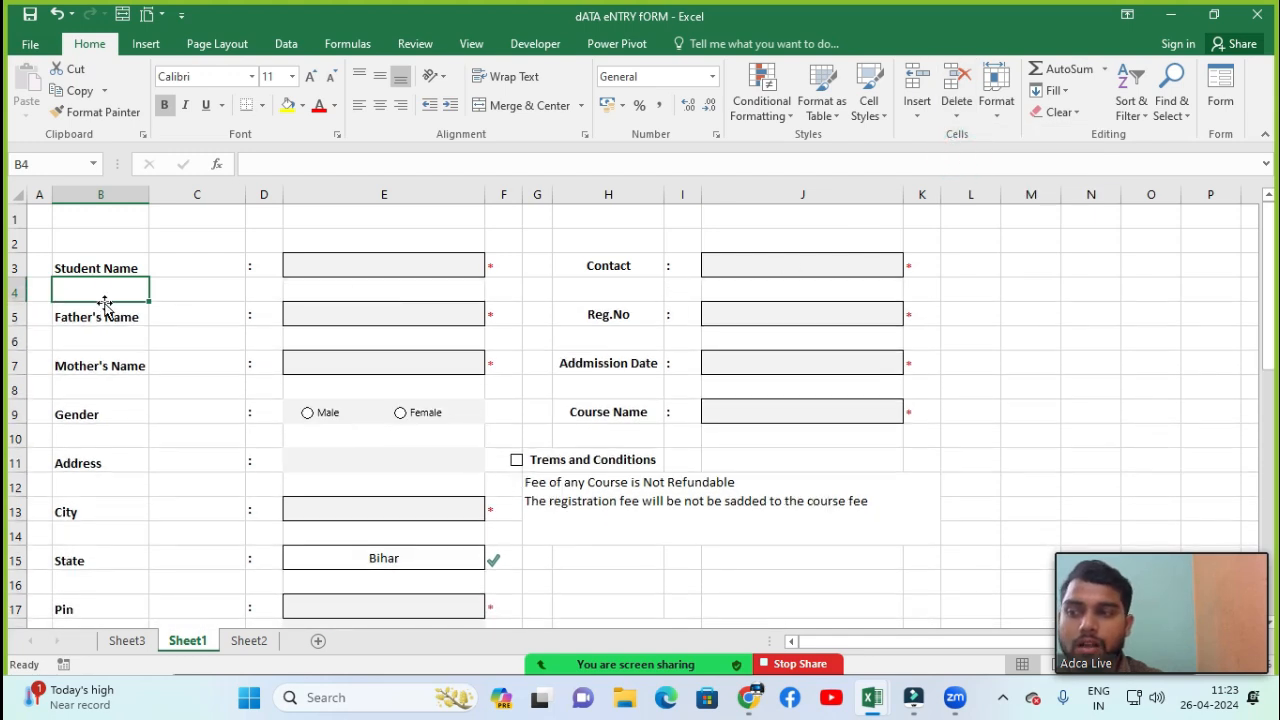
Delete sheet column C between the labels and the colons
left_click(196, 281)
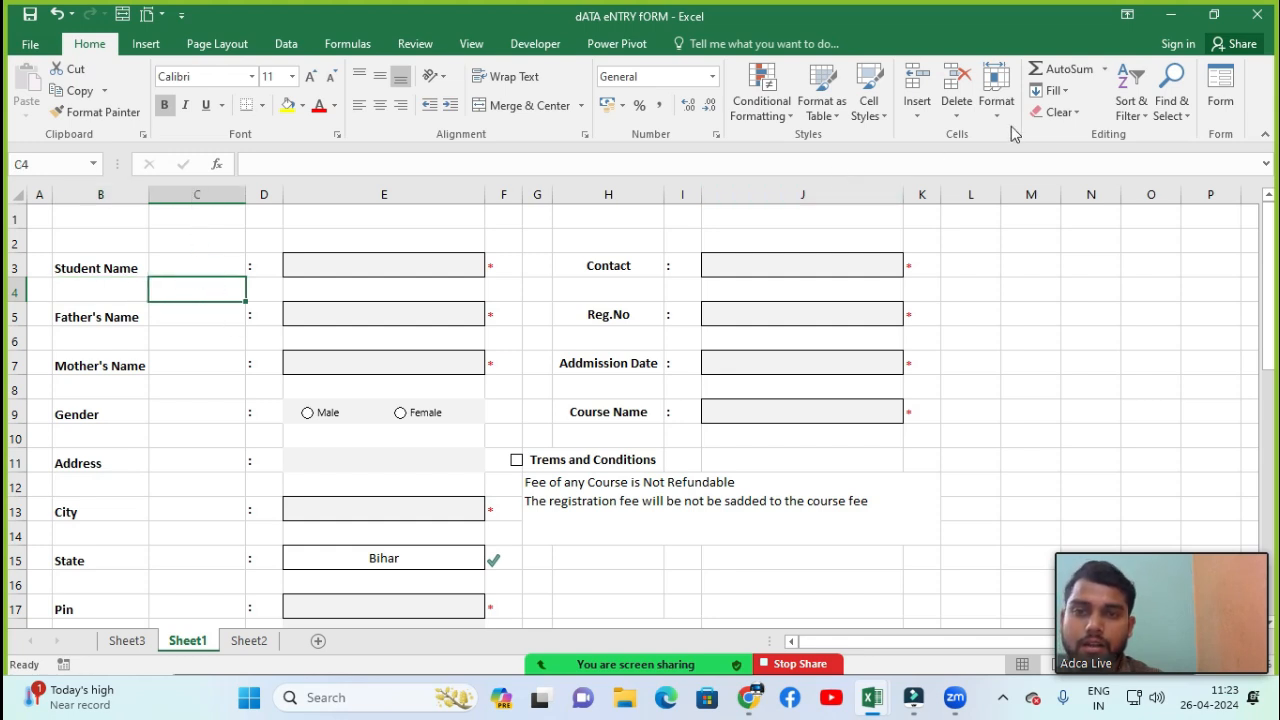
left_click(952, 117)
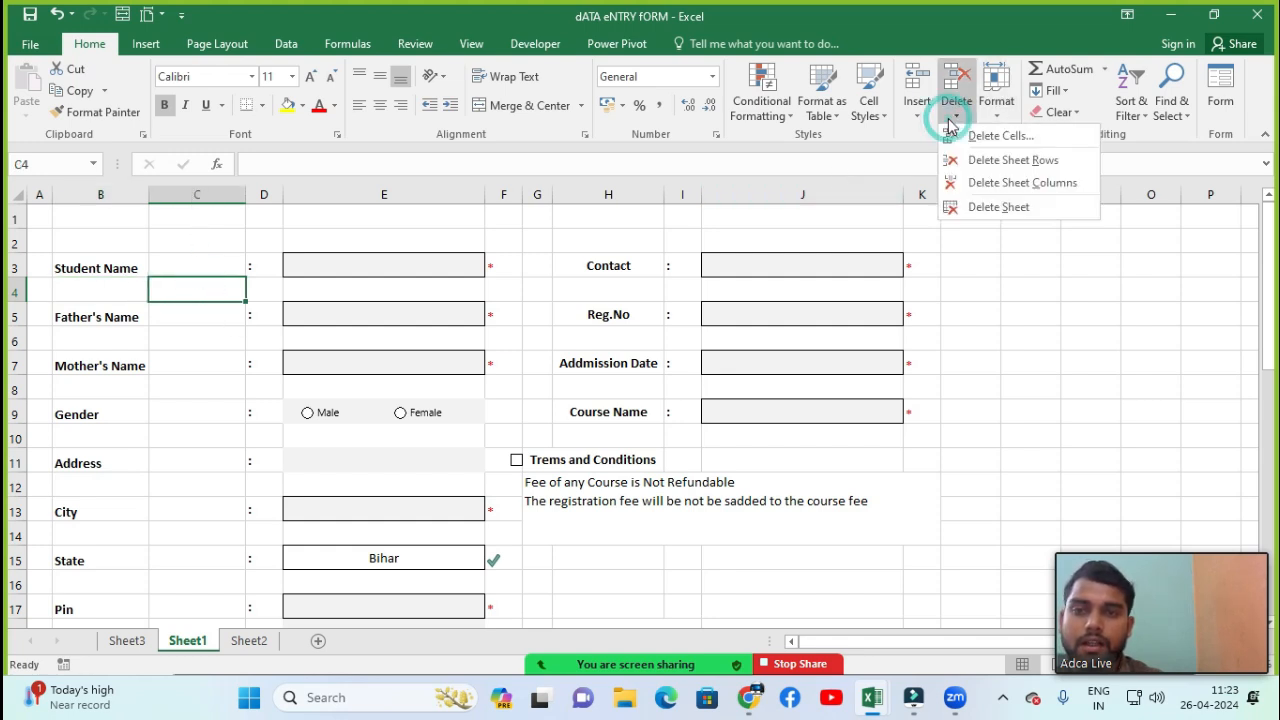
left_click(987, 184)
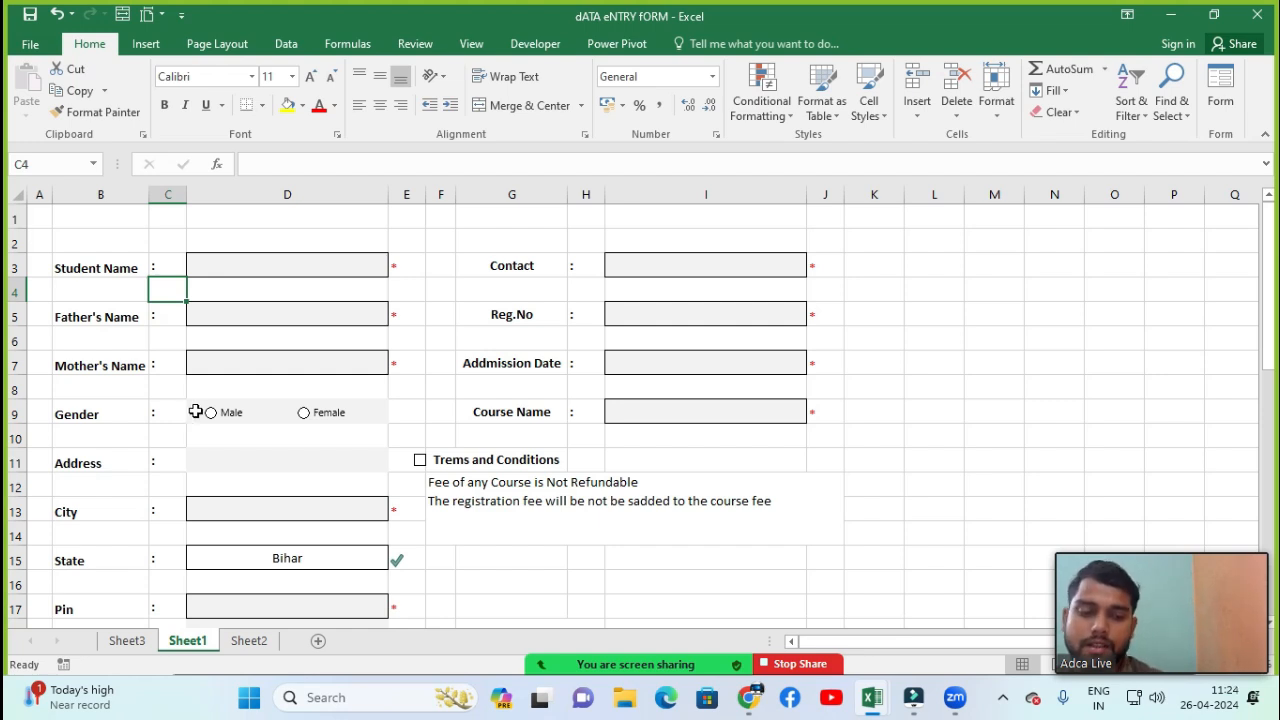
Delete the active sheet, Sheet1, confirming the permanent deletion
left_click(951, 115)
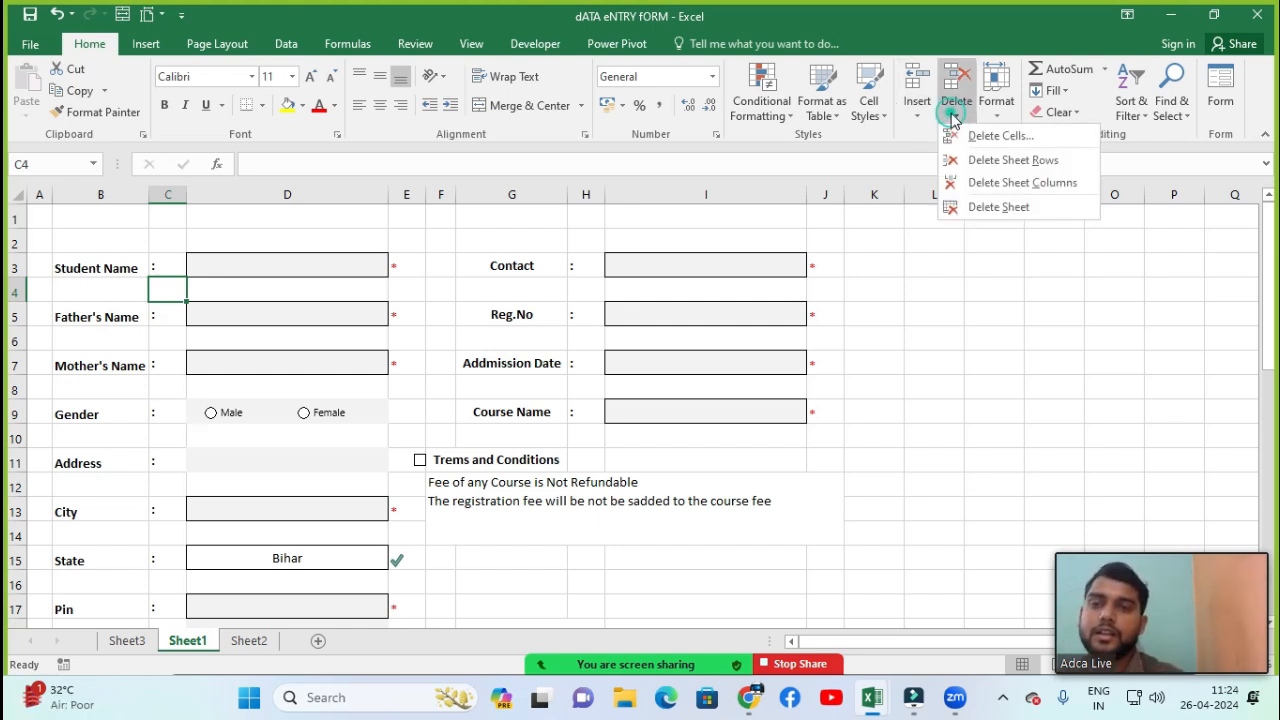
left_click(990, 210)
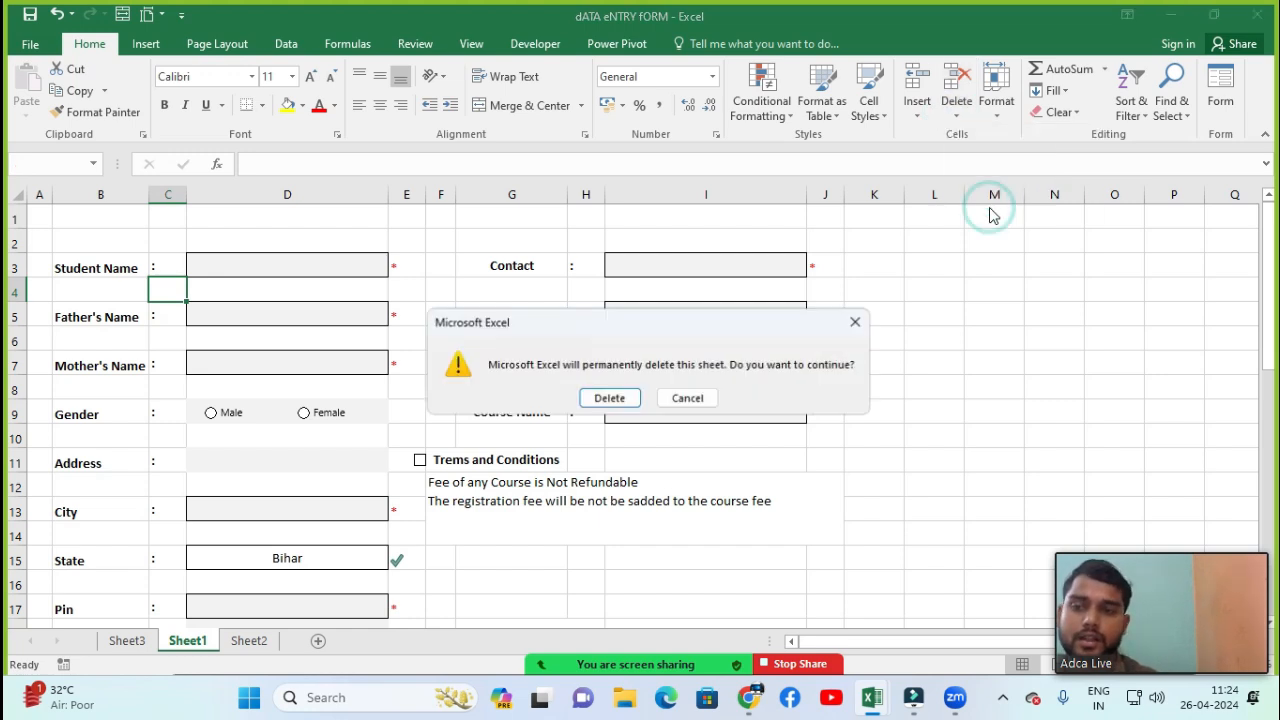
left_click(600, 400)
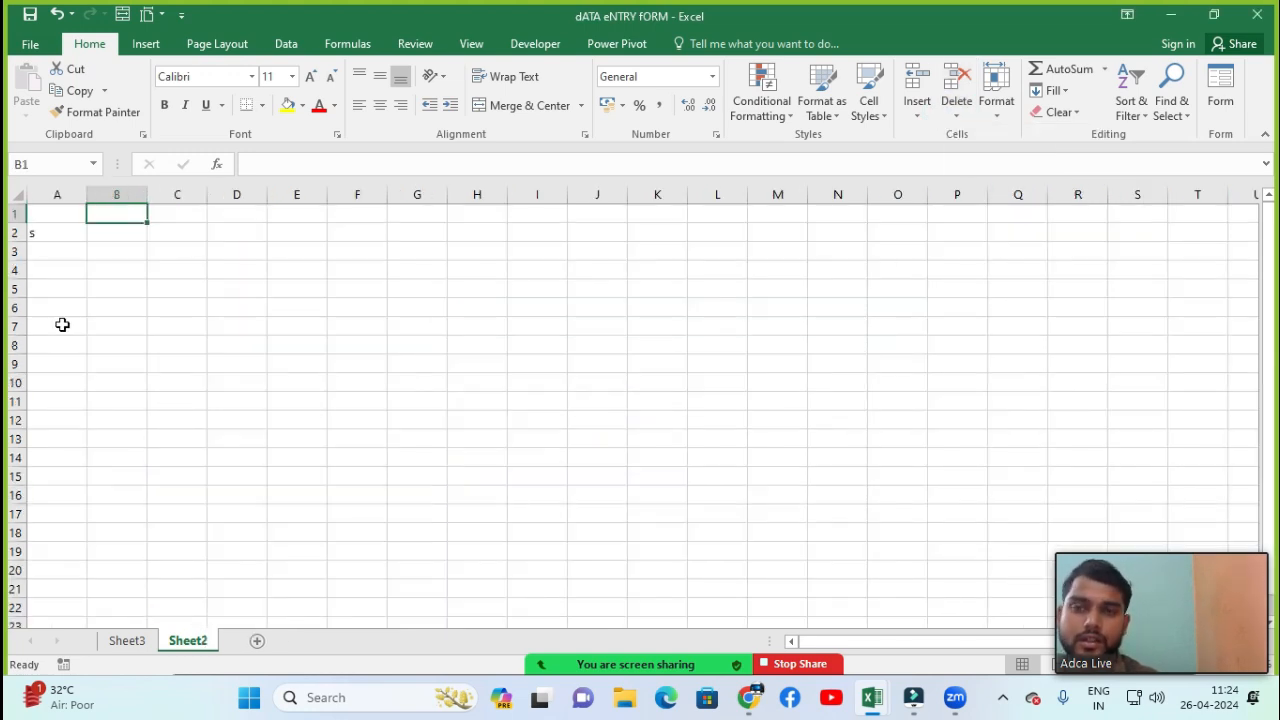
left_click(1003, 117)
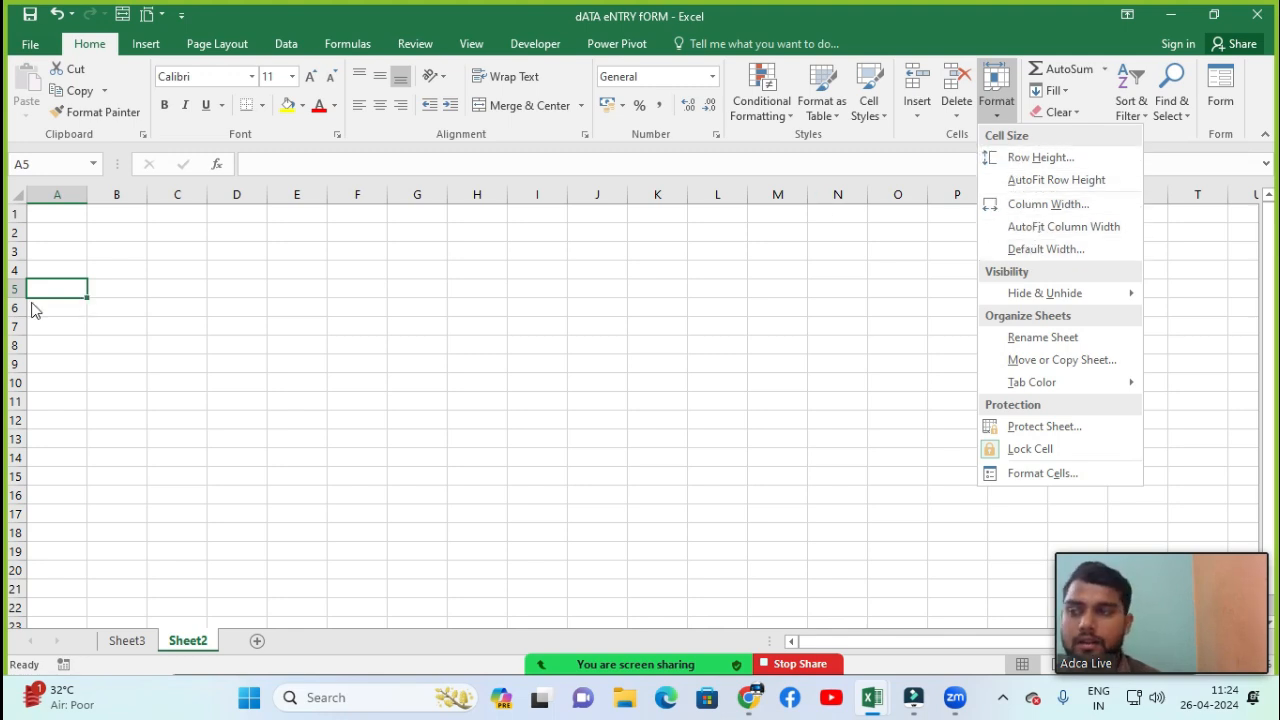
left_click(30, 256)
left_click(48, 228)
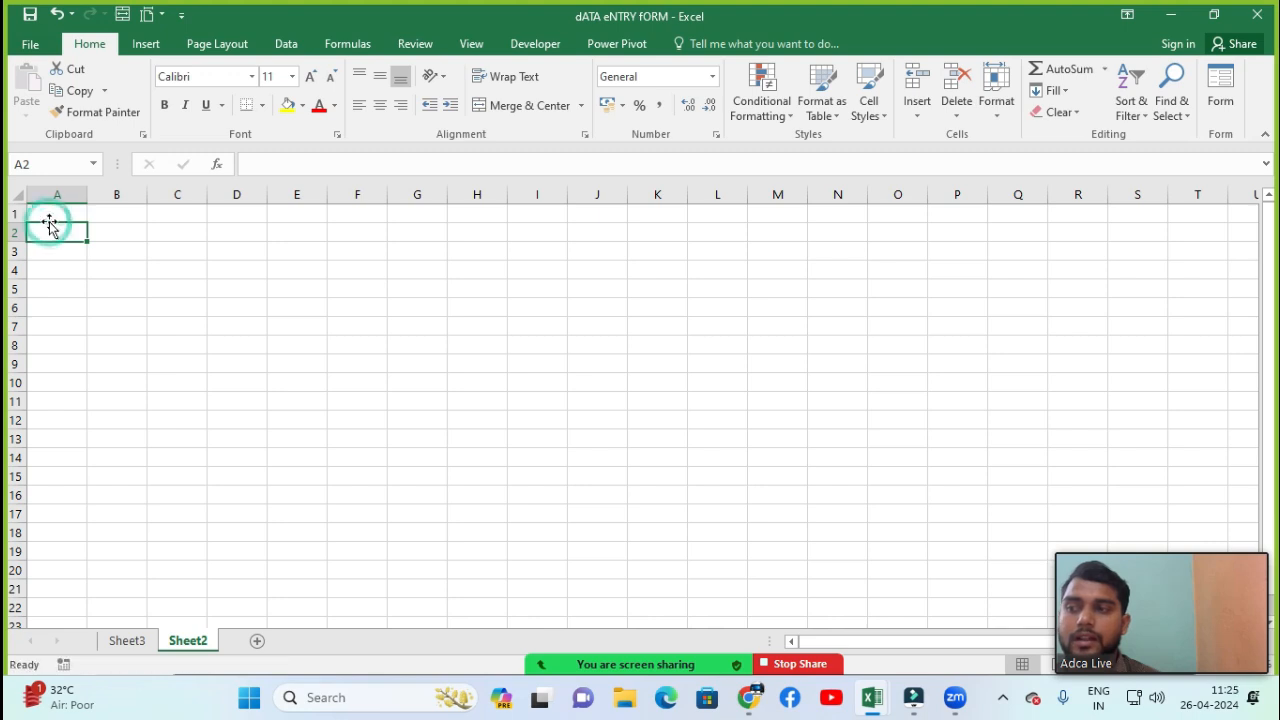
left_click(51, 213)
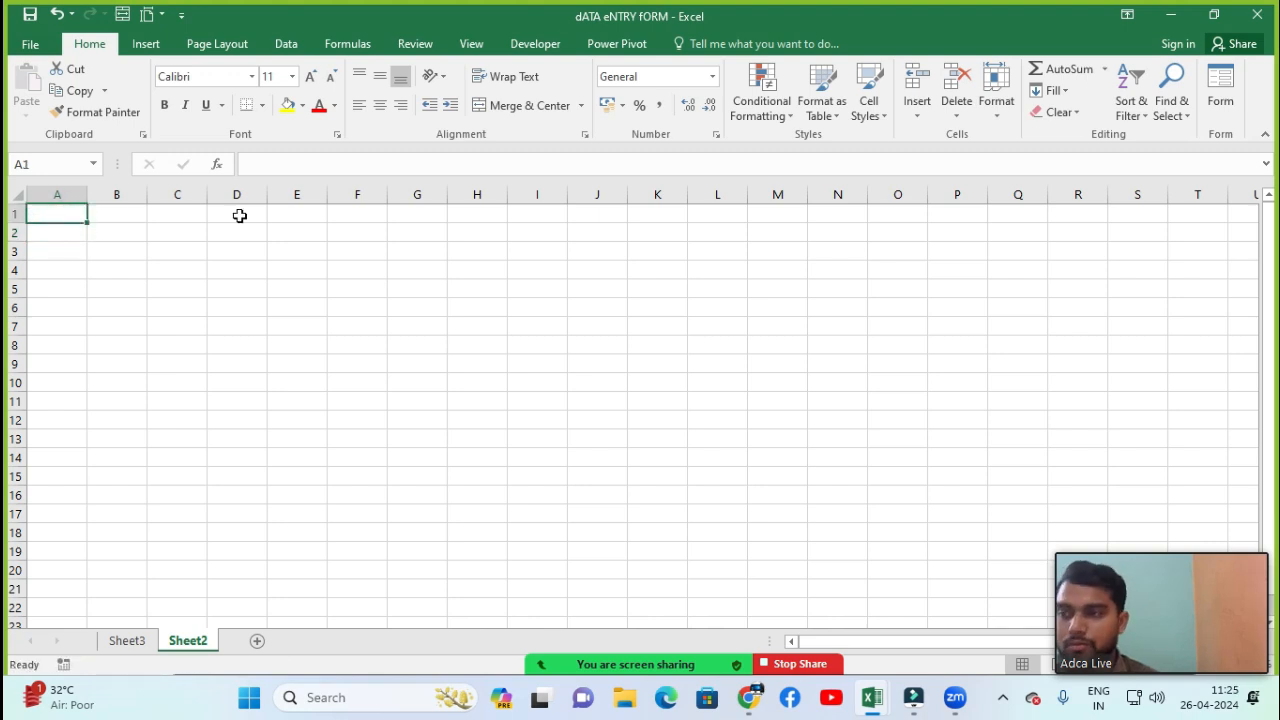
Set the sheet's zoom magnification to a custom 150%
key("alt")
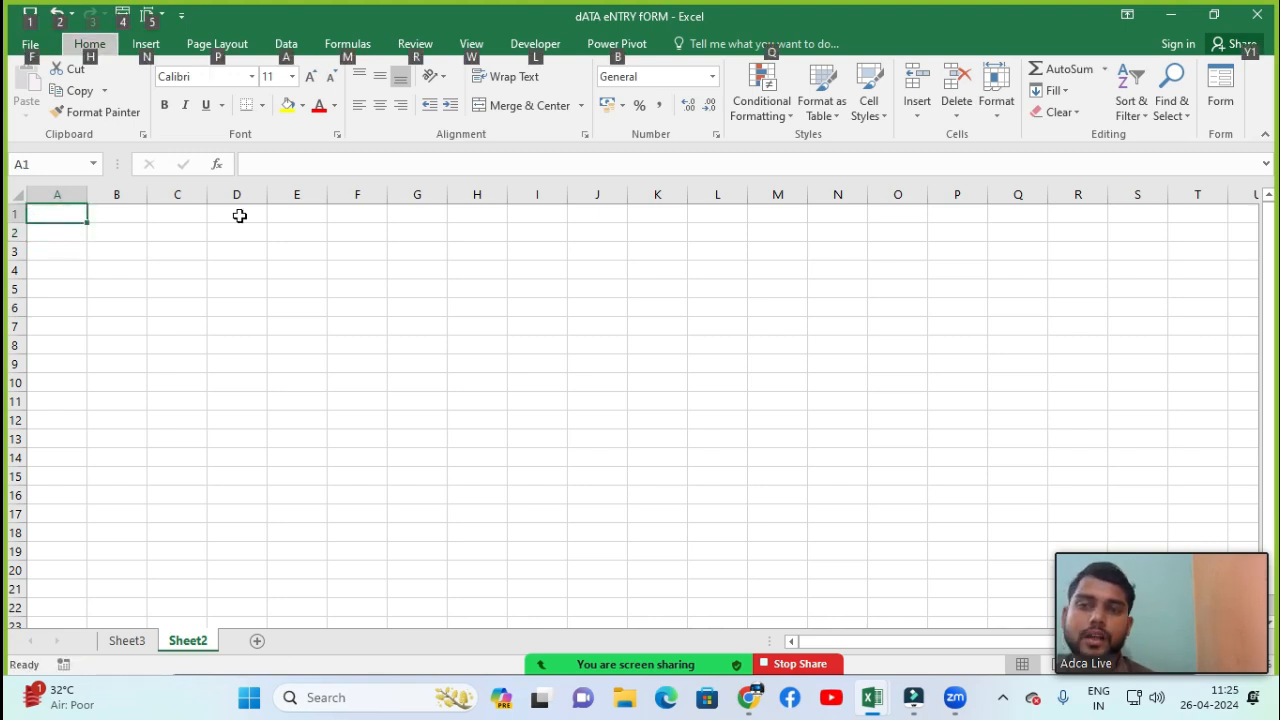
key("w")
key("q")
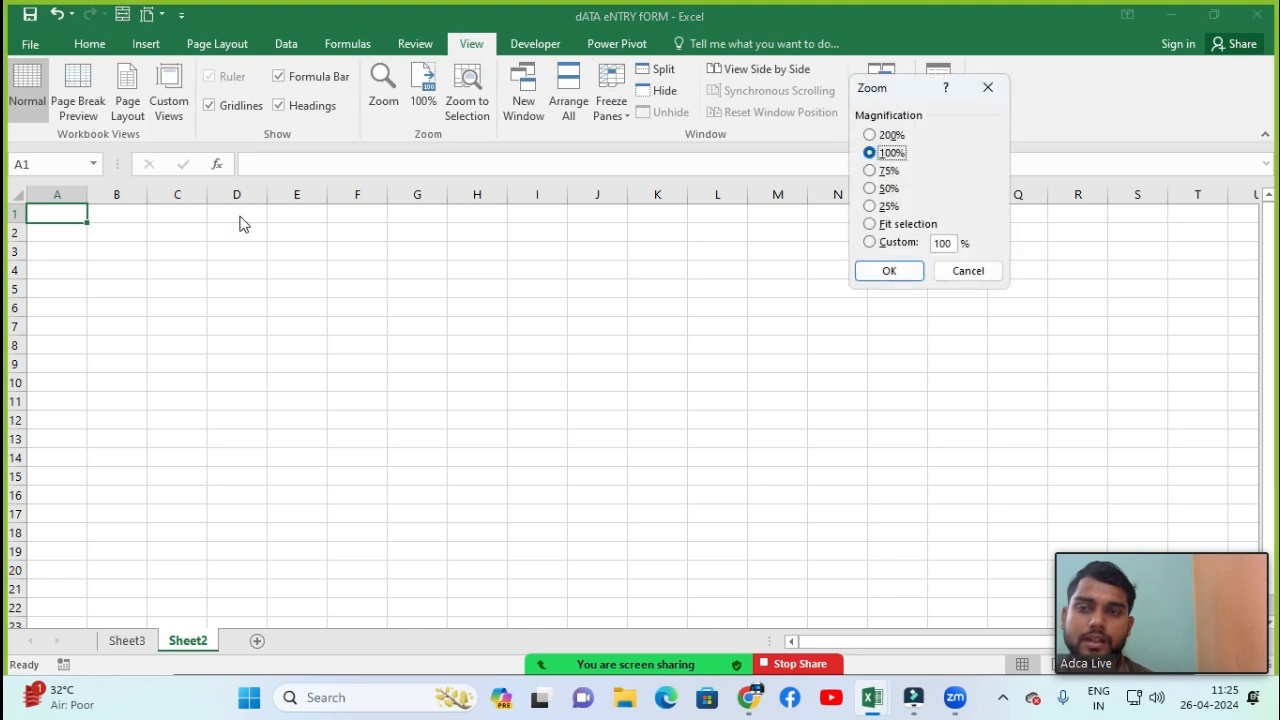
key("alt+c")
type("150")
key("Return")
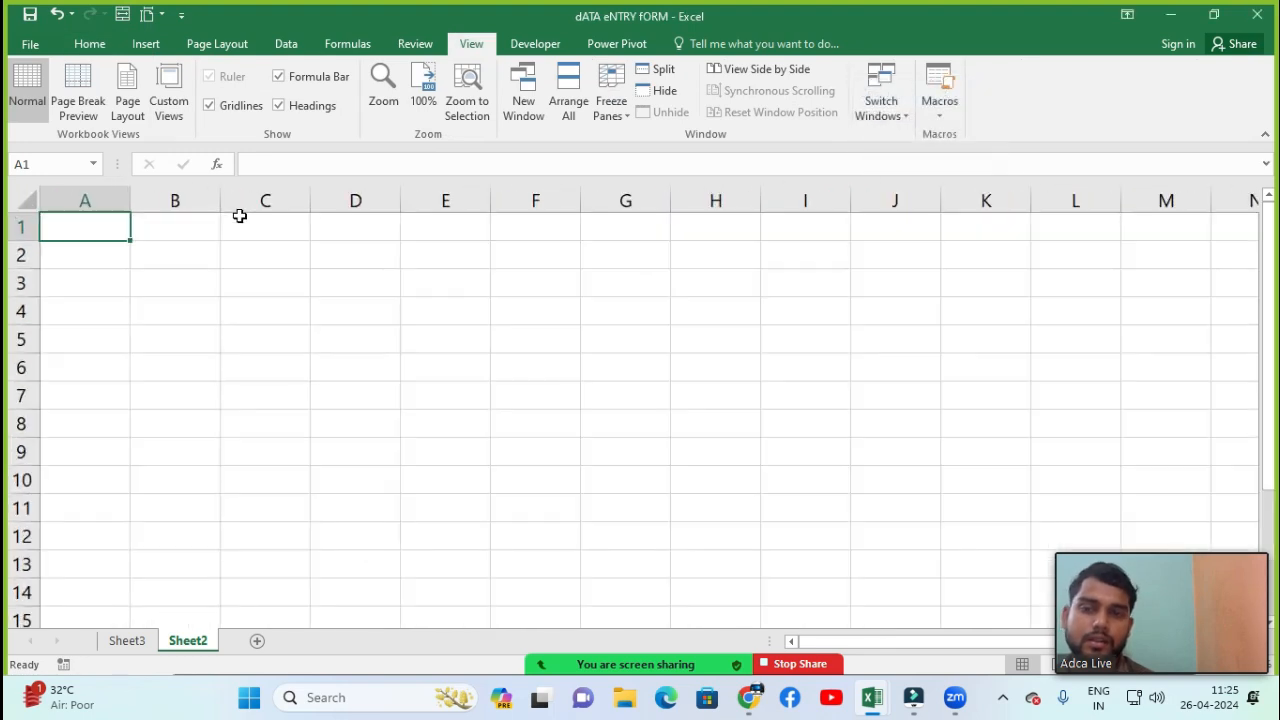
Set the height of row 1 to 30
left_click(71, 243)
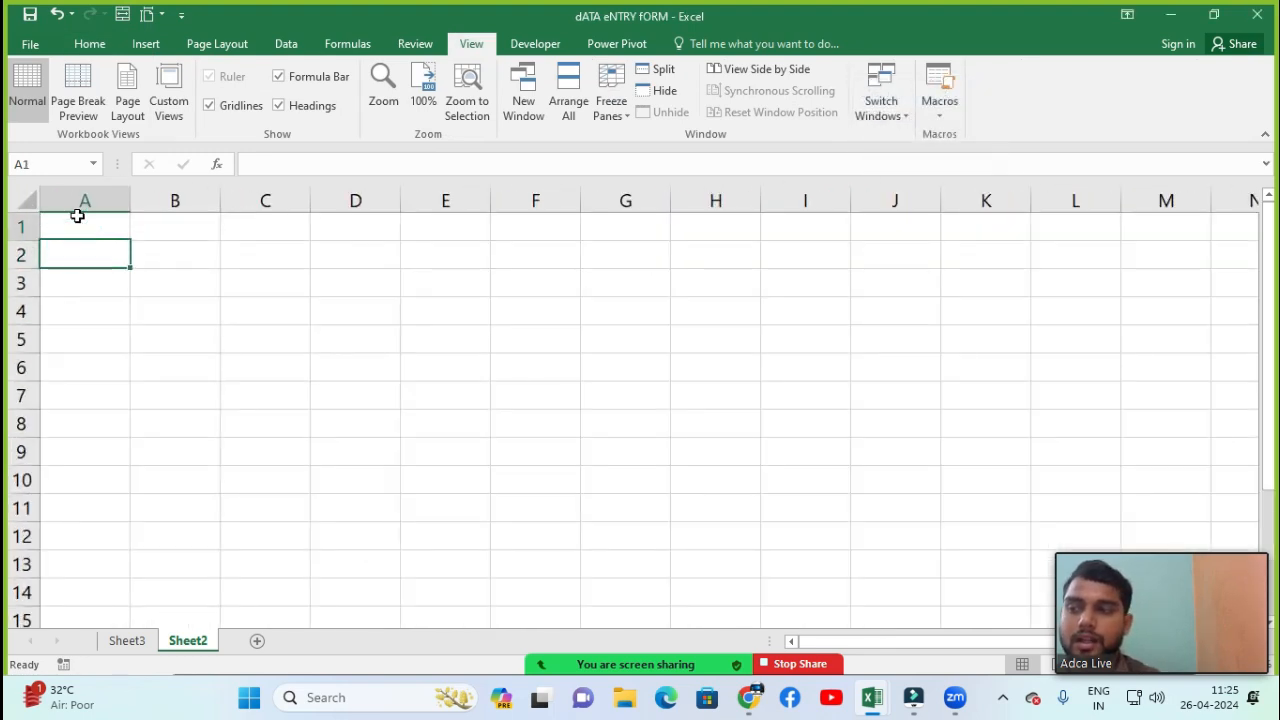
left_click(80, 222)
left_click(100, 251)
left_click(100, 229)
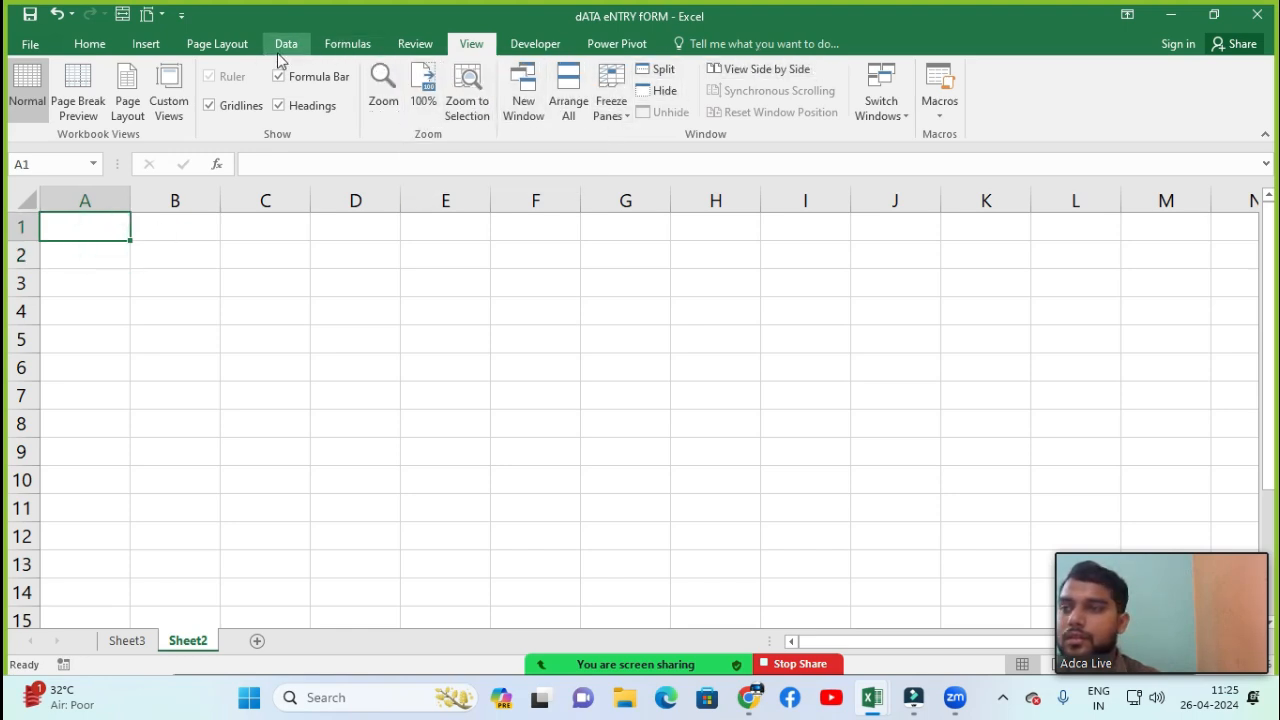
left_click(89, 44)
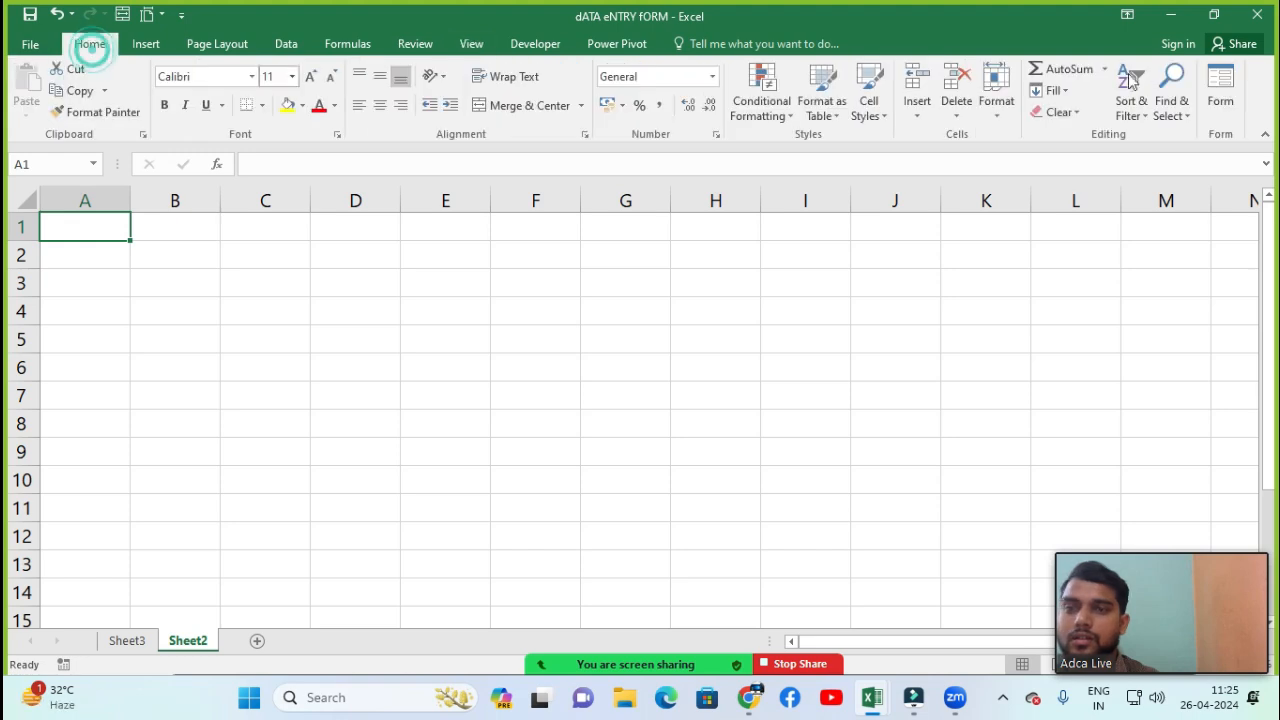
left_click(996, 100)
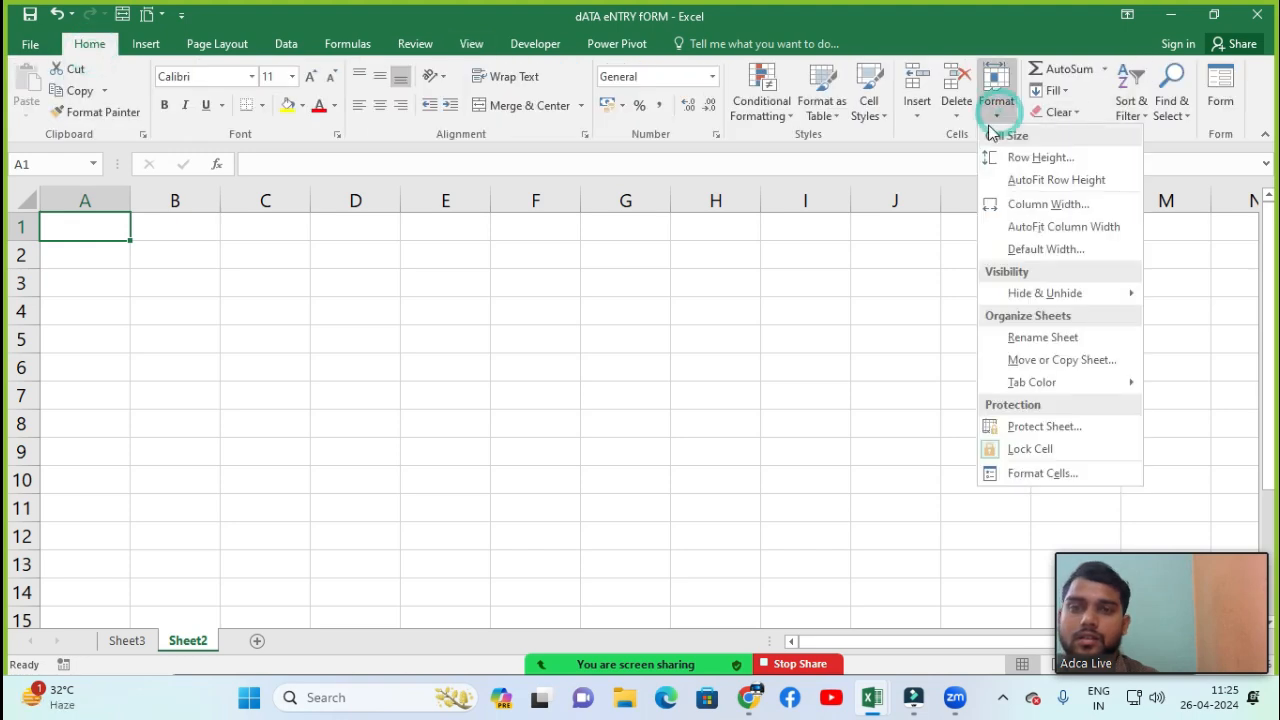
left_click(1035, 160)
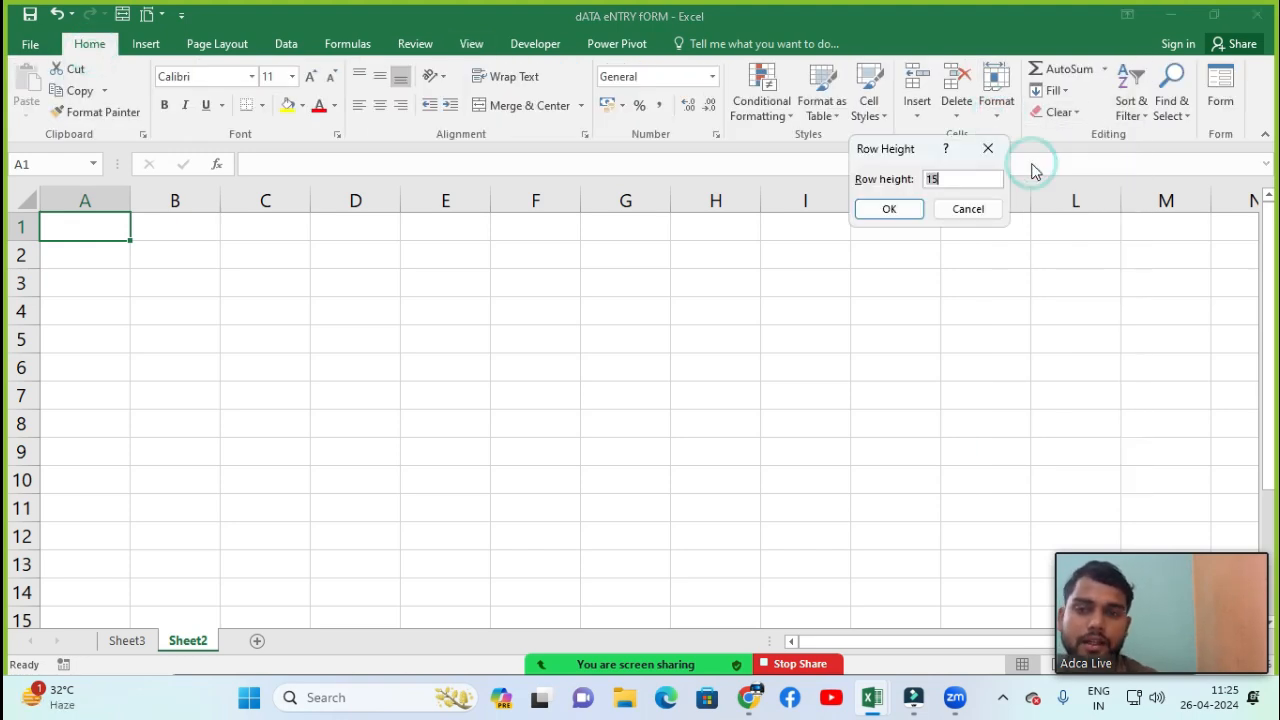
left_click(944, 177)
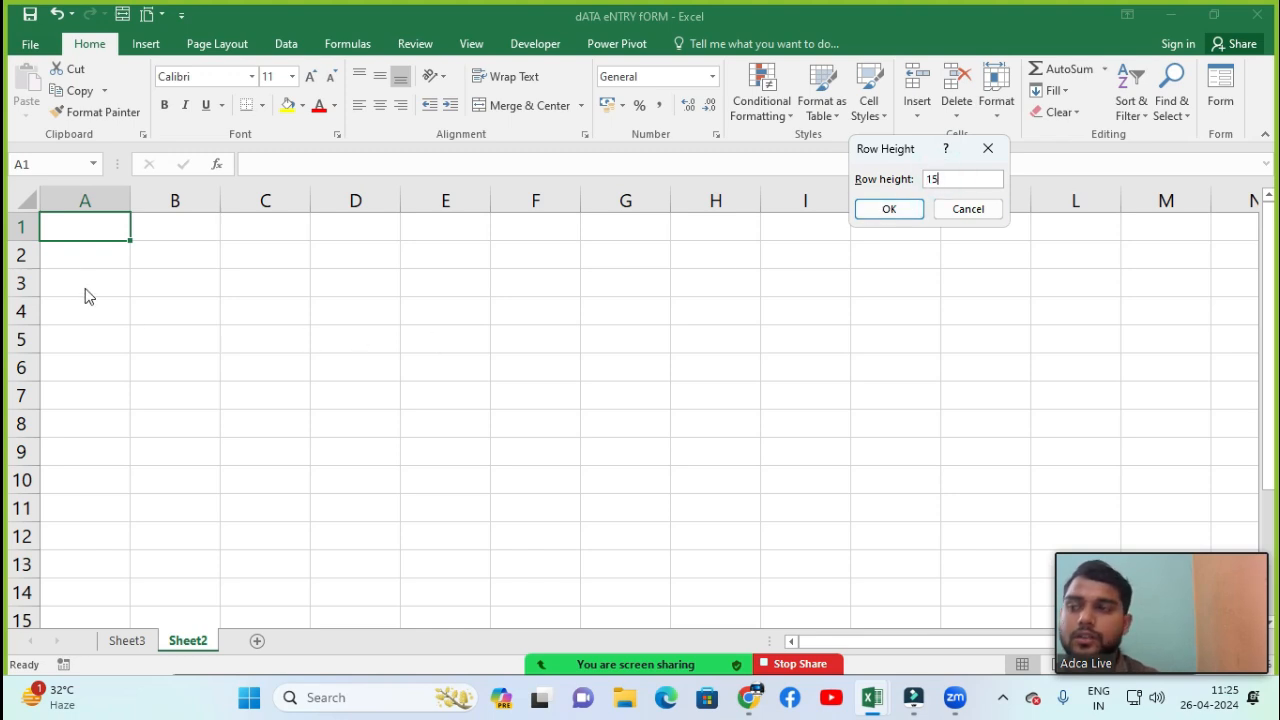
double_click(931, 179)
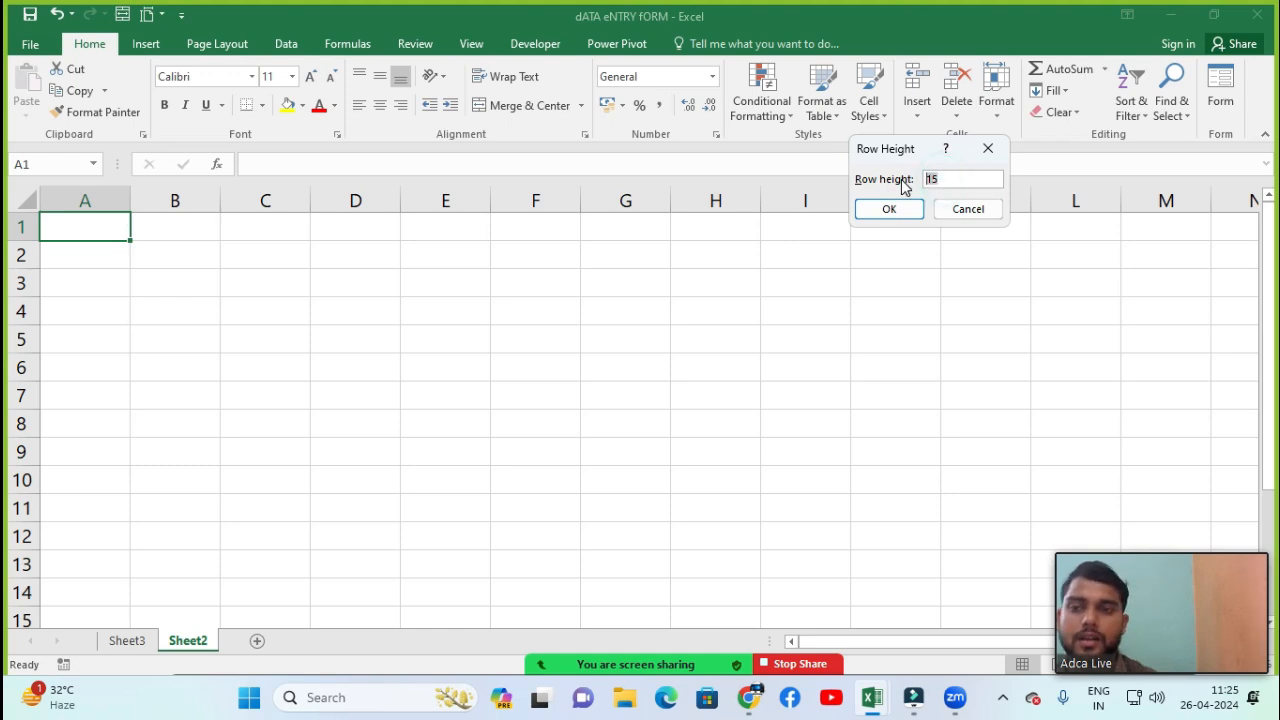
type("30")
key("Return")
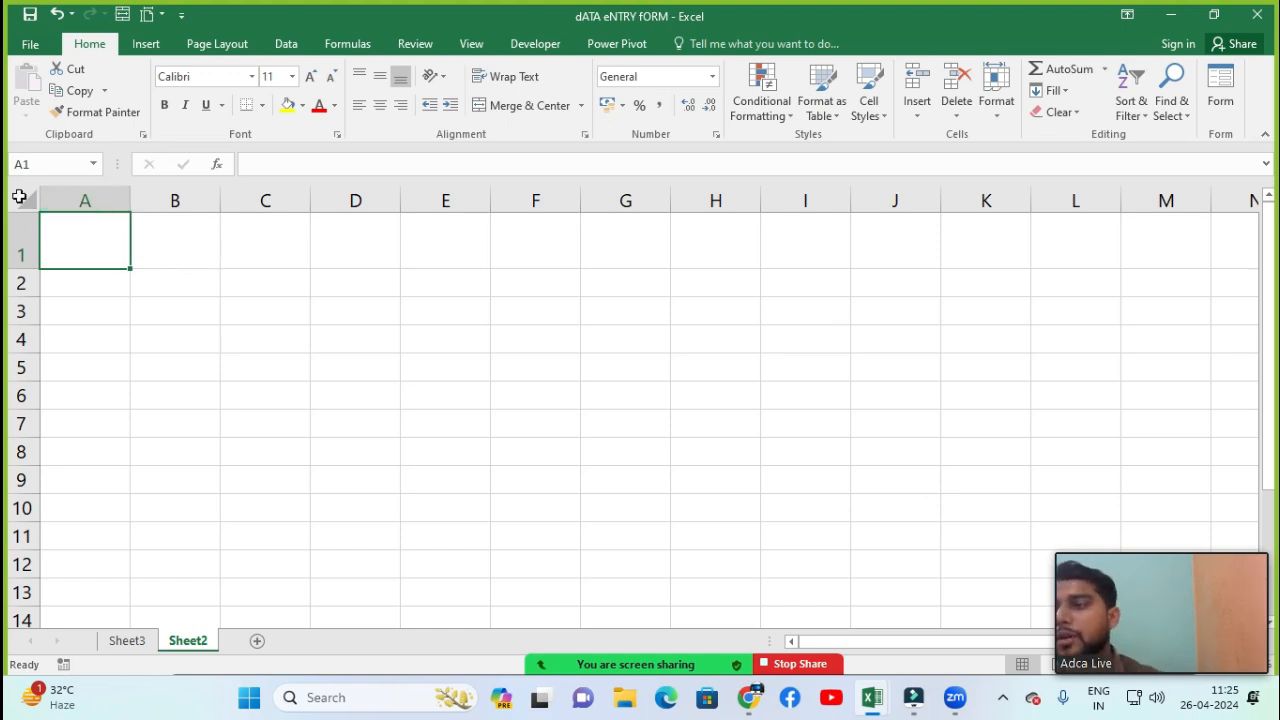
Nudge row 1's boundary by hand and apply AutoFit Row Height to row 1
mouse_move(33, 270)
left_mouse_down()
mouse_move(30, 310)
mouse_move(33, 228)
mouse_move(33, 262)
left_mouse_up()
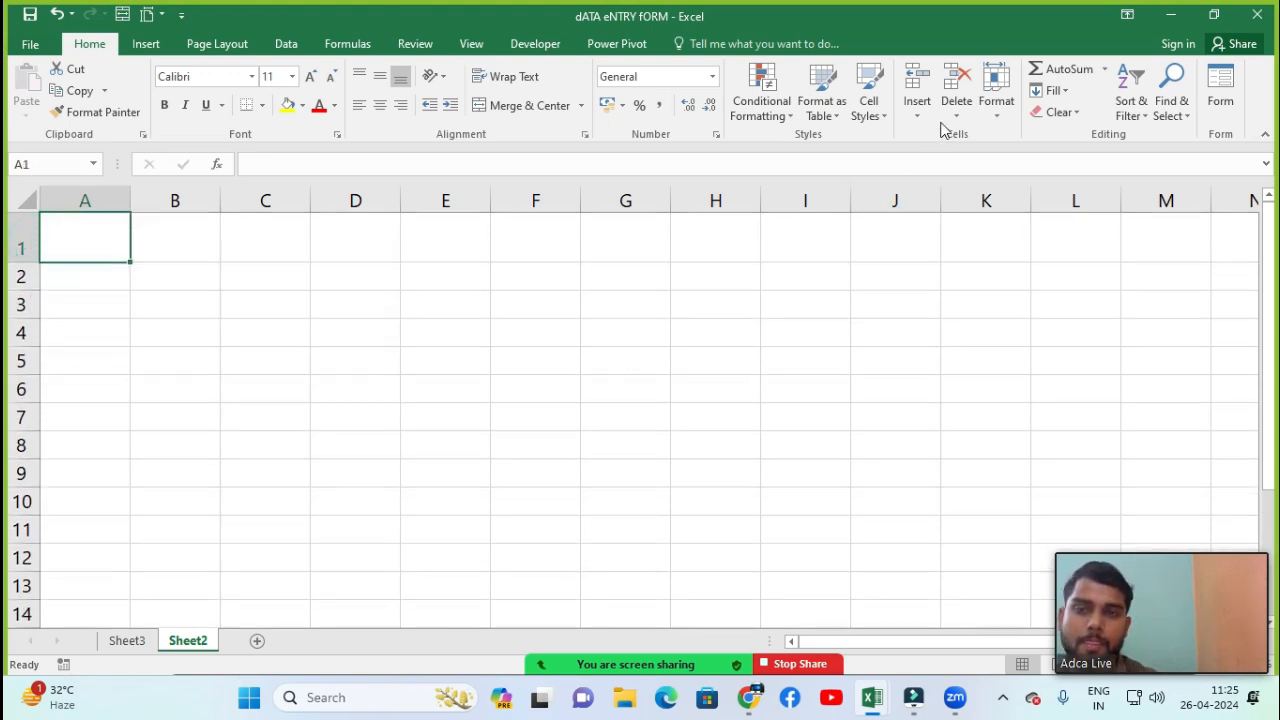
left_click(995, 100)
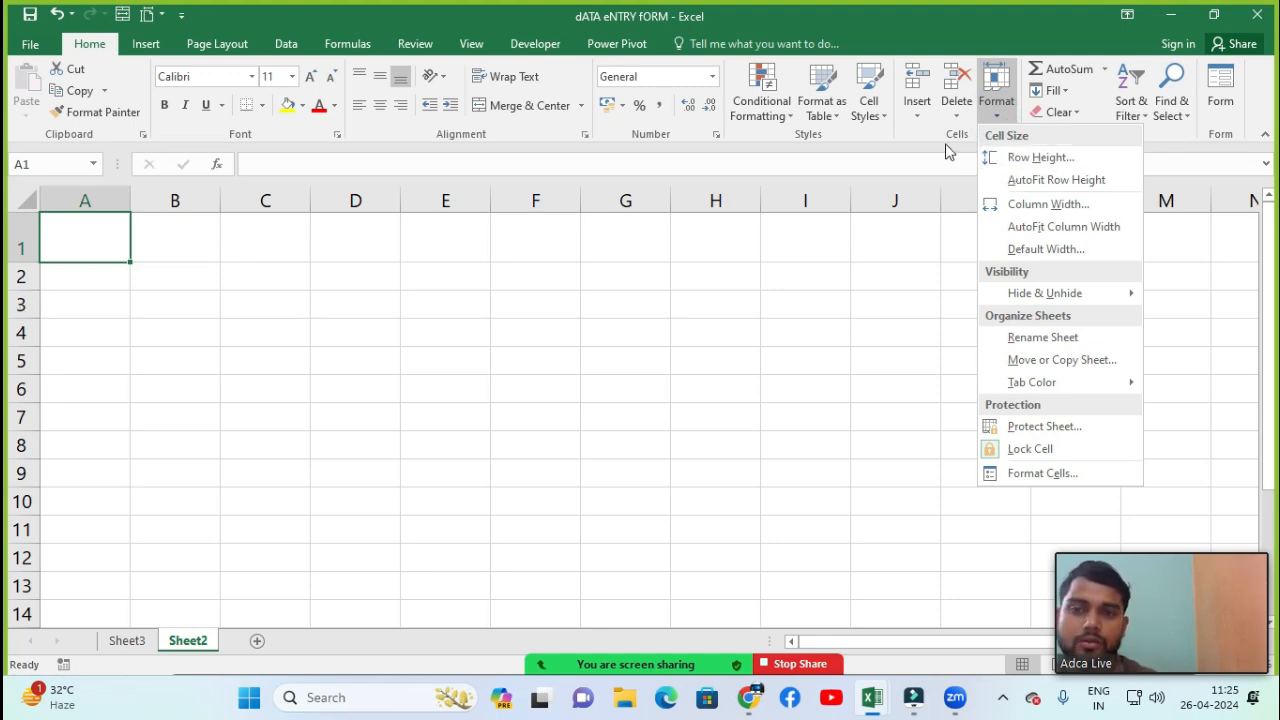
left_click(1086, 186)
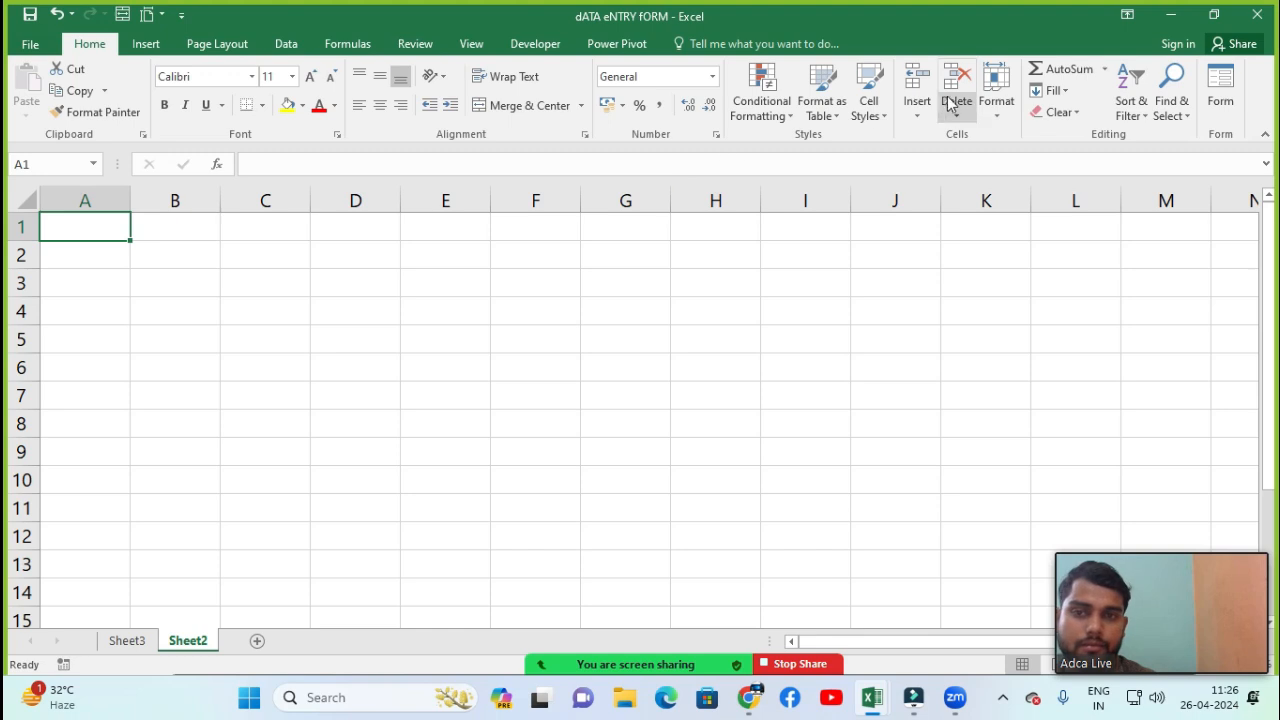
Set the width of column B to 20
left_click(995, 105)
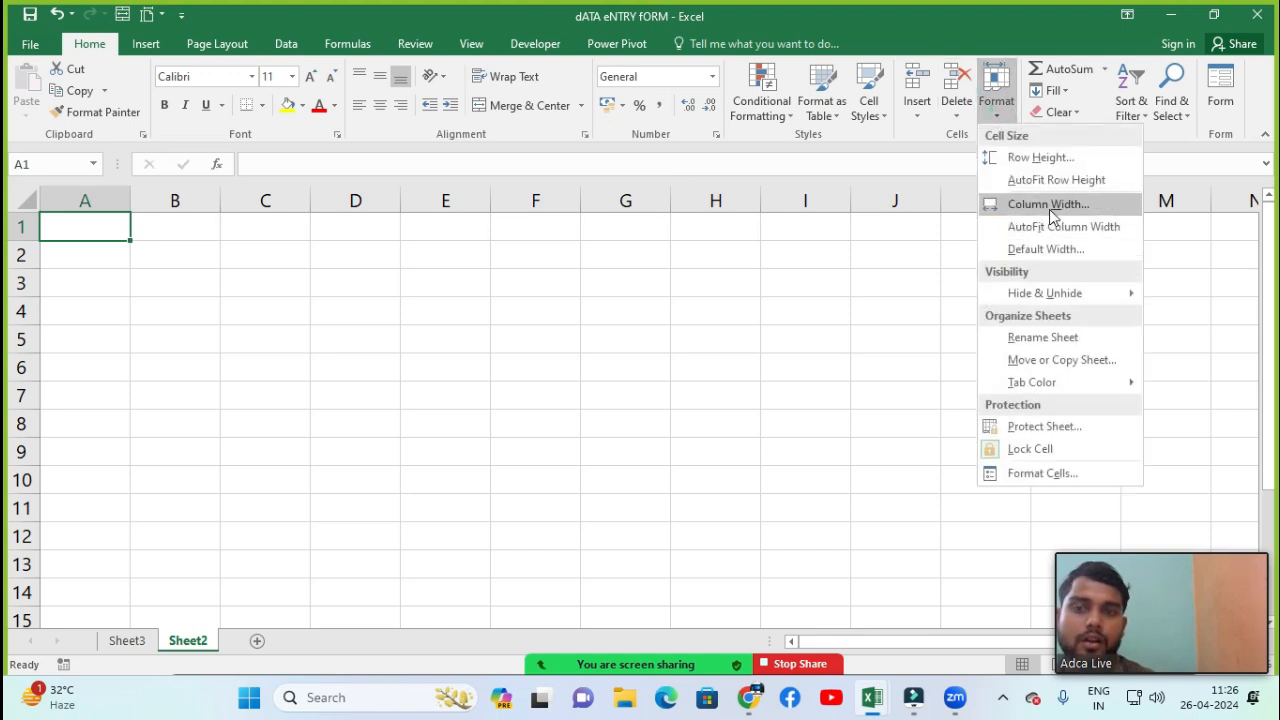
left_click(143, 288)
left_click(170, 243)
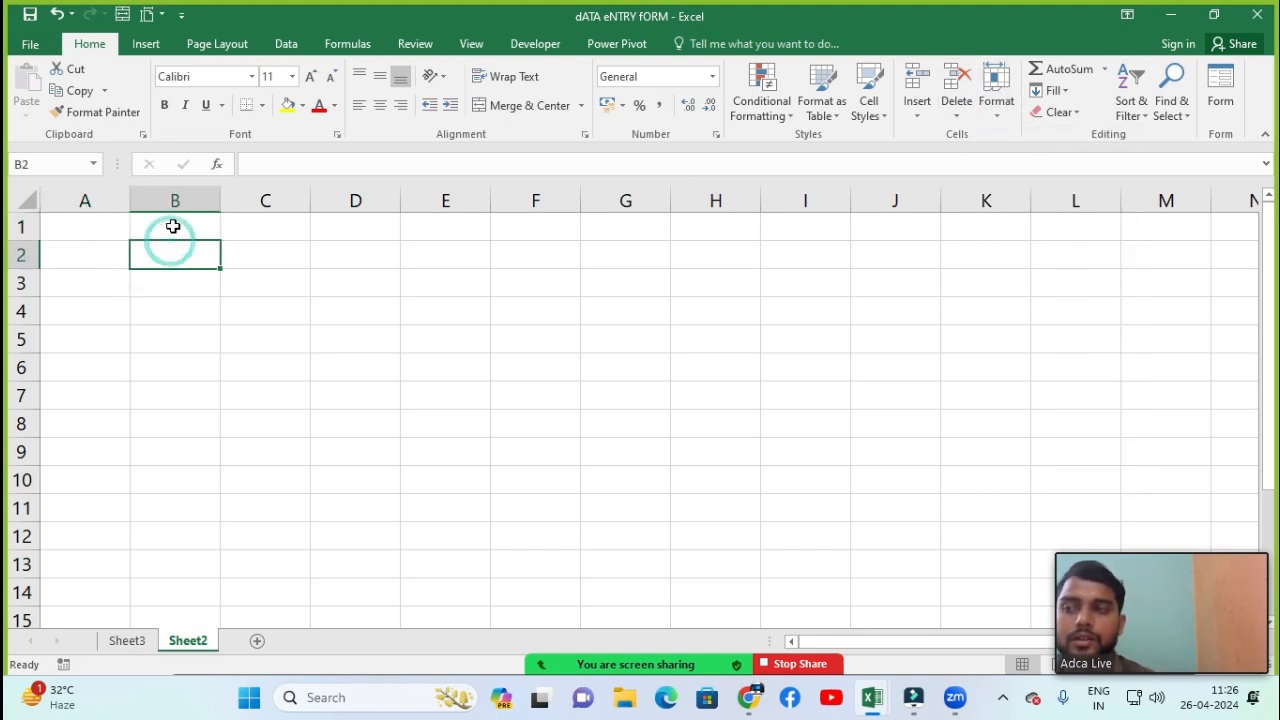
left_click(171, 227)
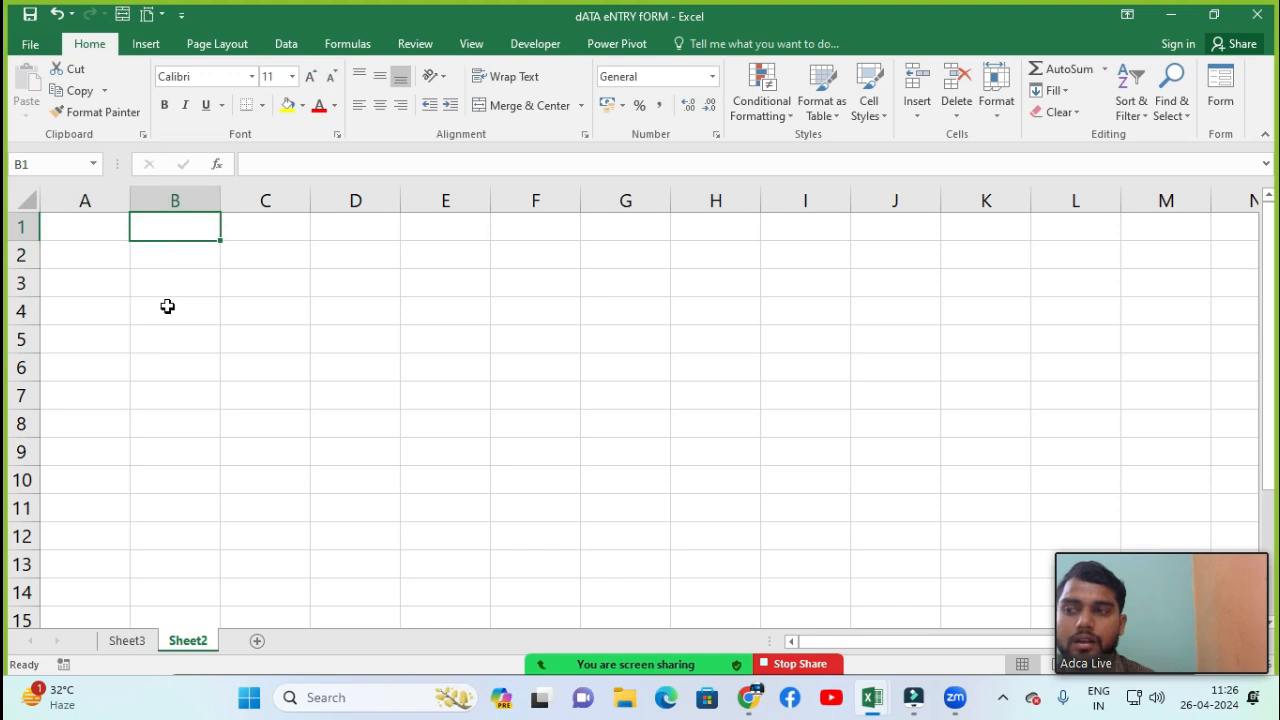
left_click(999, 110)
left_click(1015, 205)
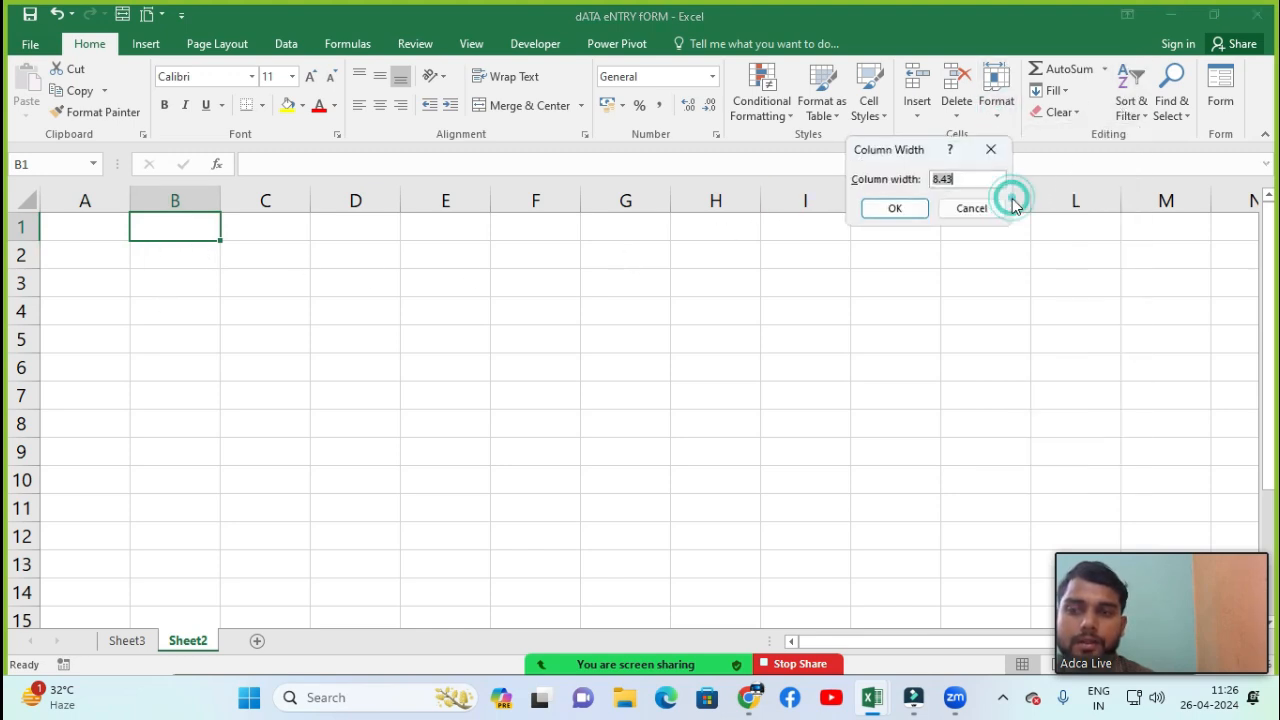
left_click(962, 177)
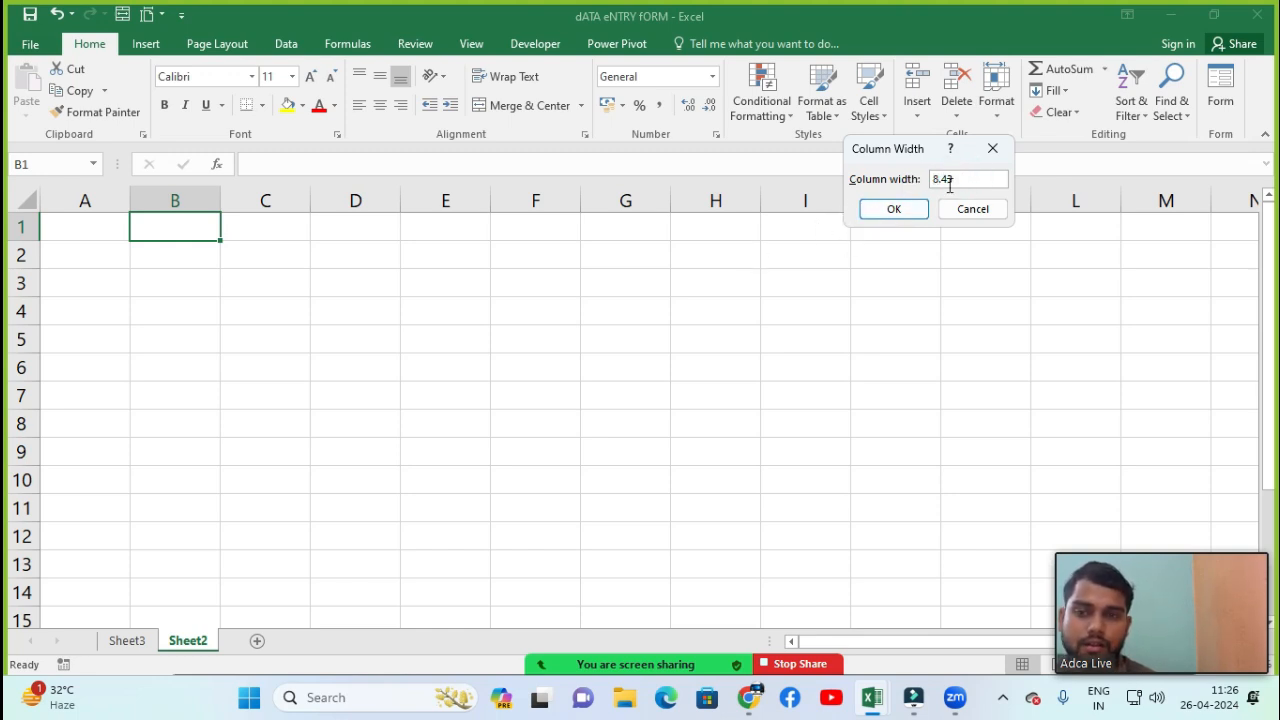
double_click(952, 179)
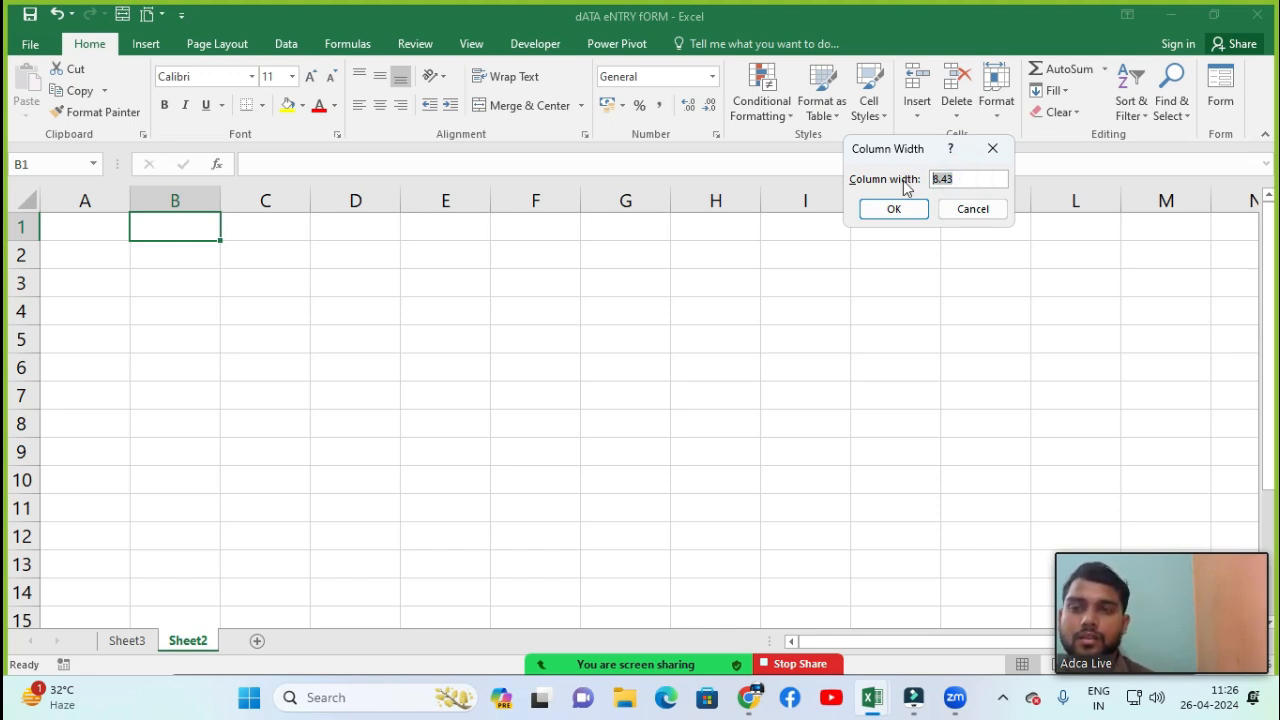
type("20")
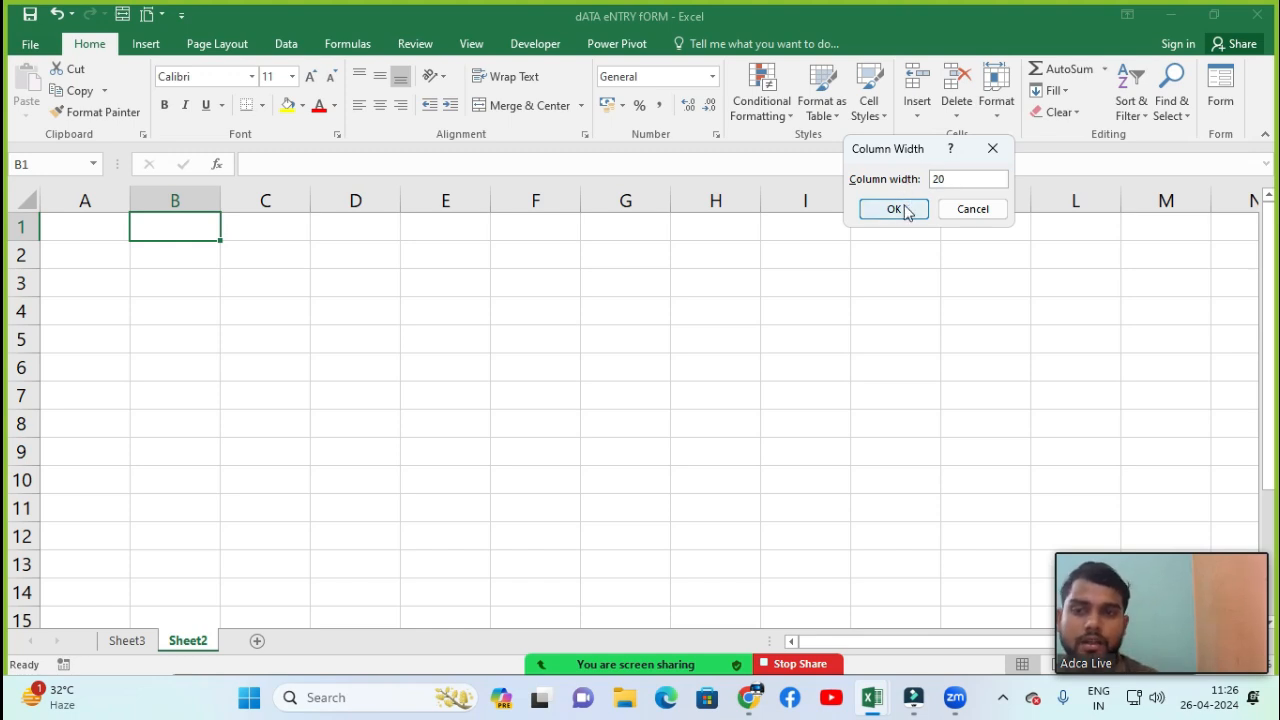
left_click(905, 213)
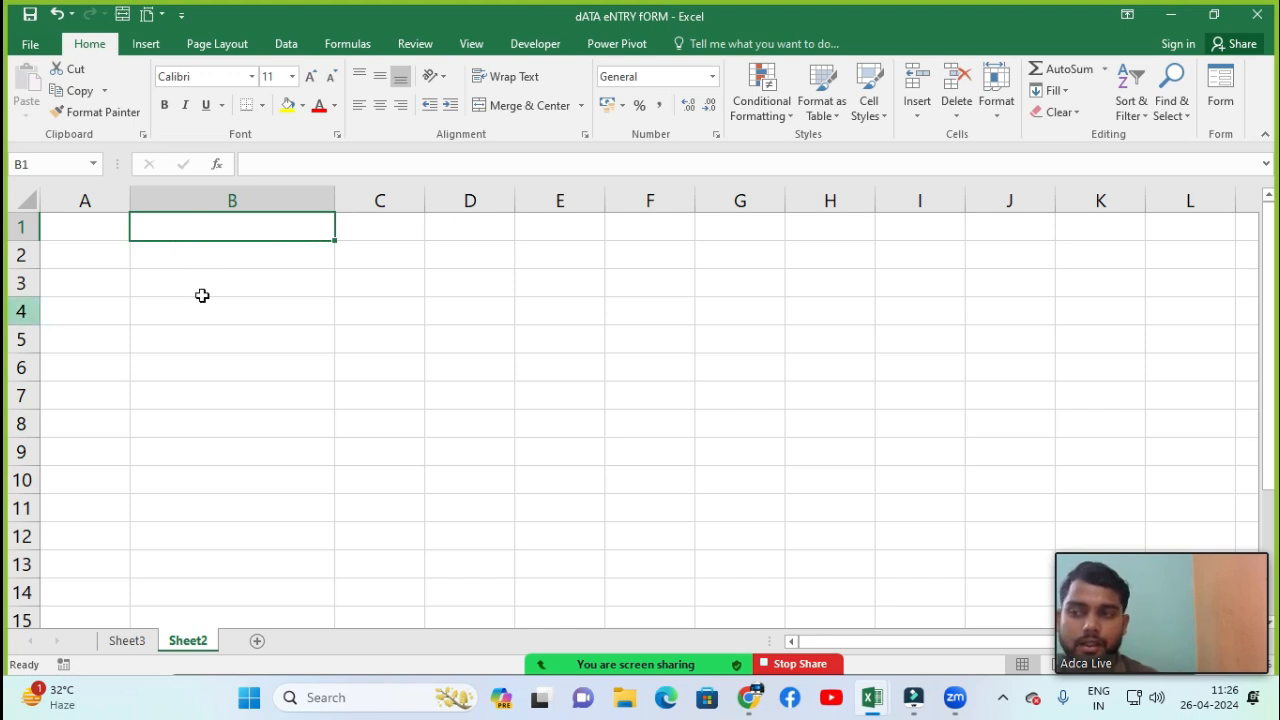
Set the width of column C to 15
left_click(383, 230)
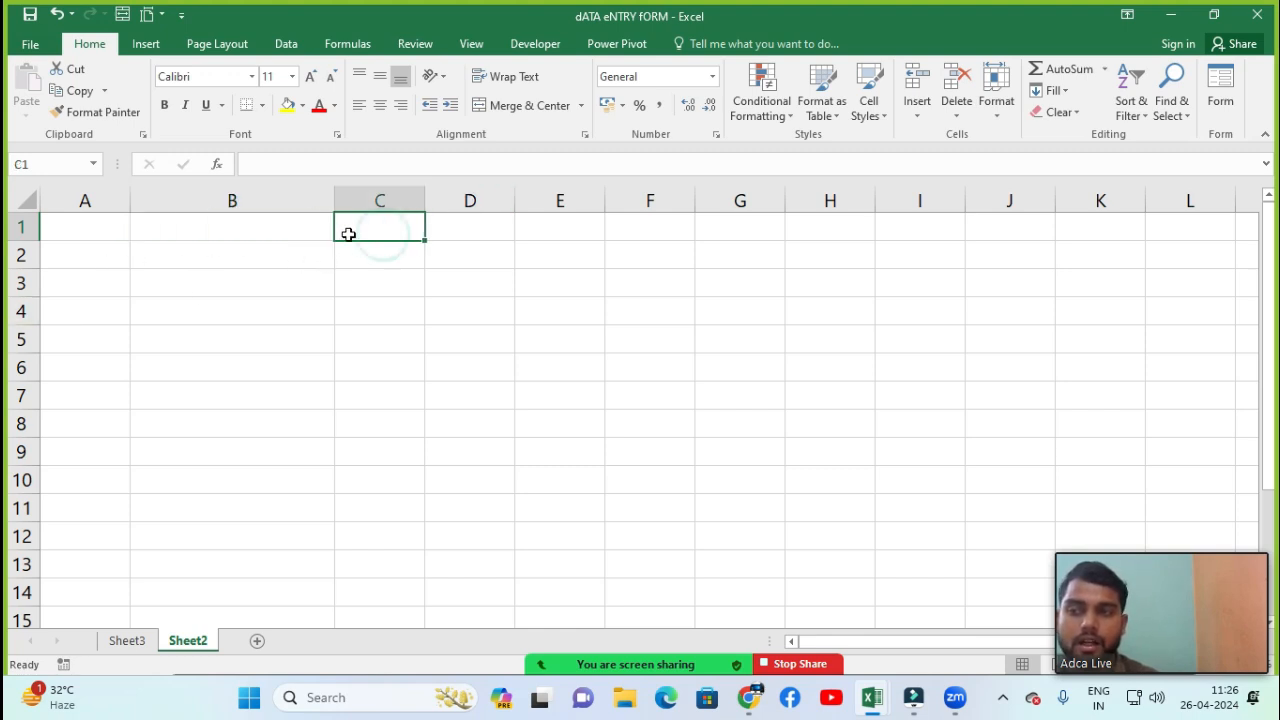
left_click(1000, 110)
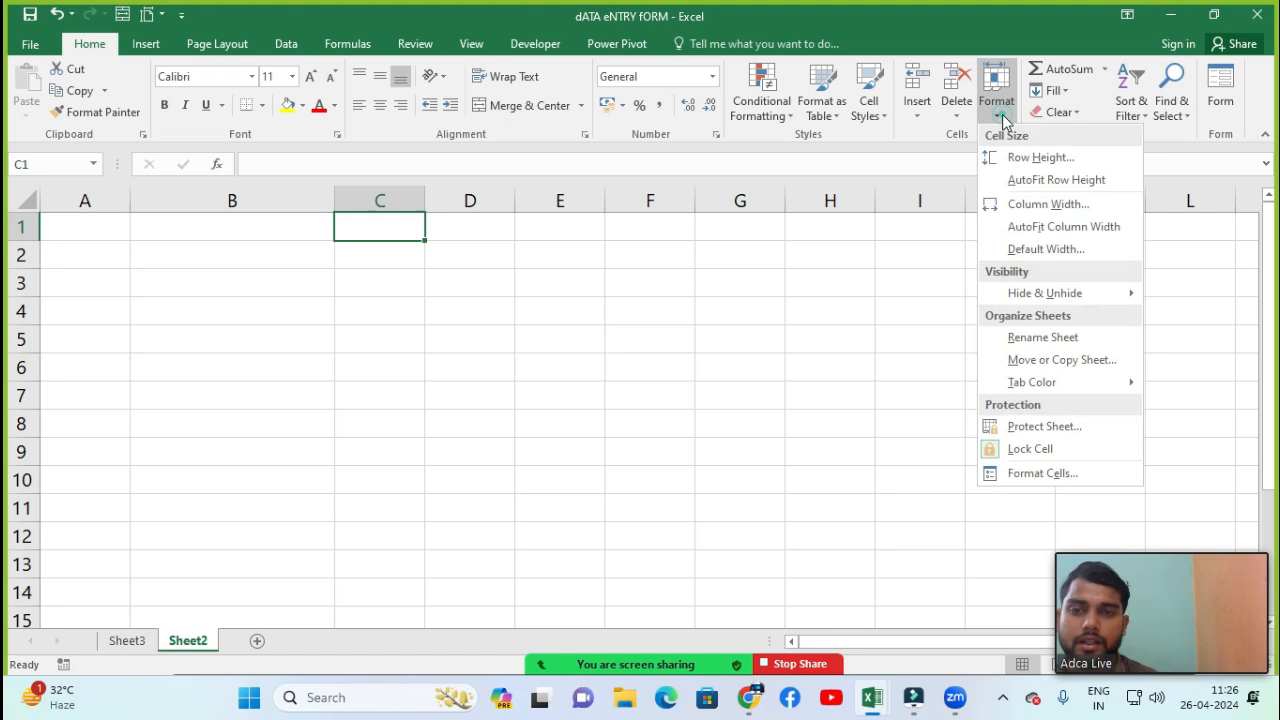
left_click(1025, 205)
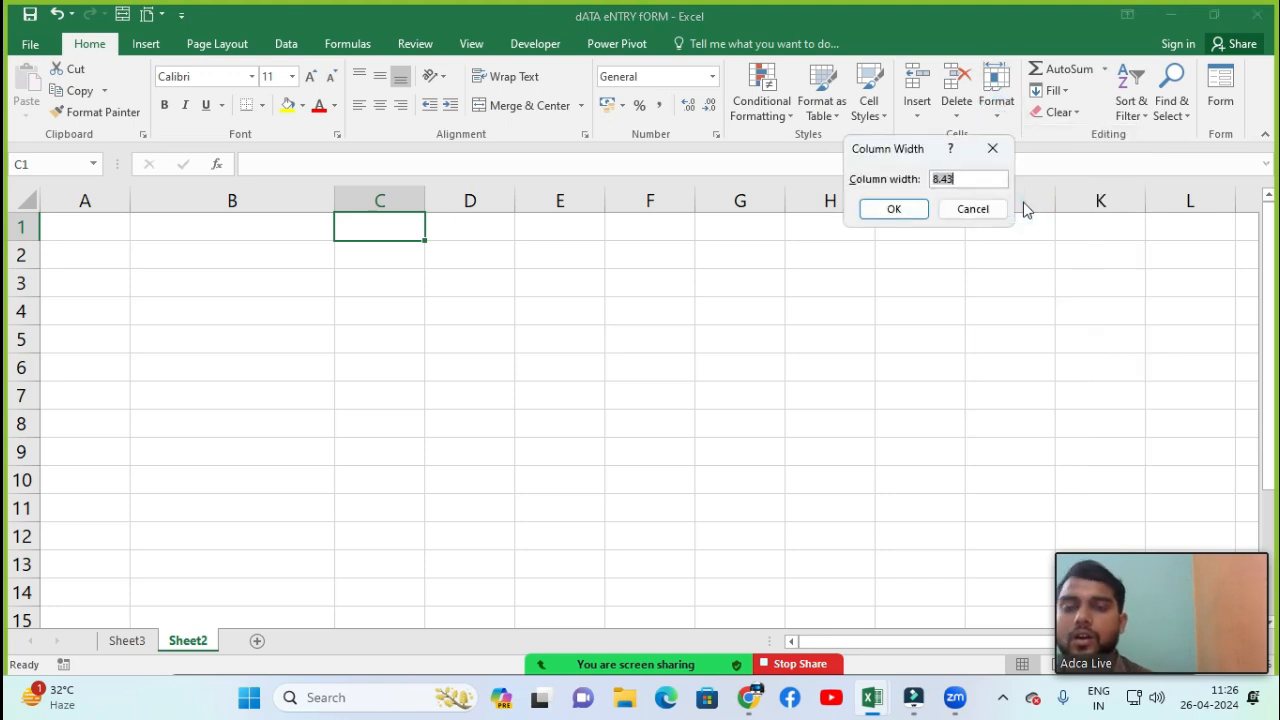
type("15")
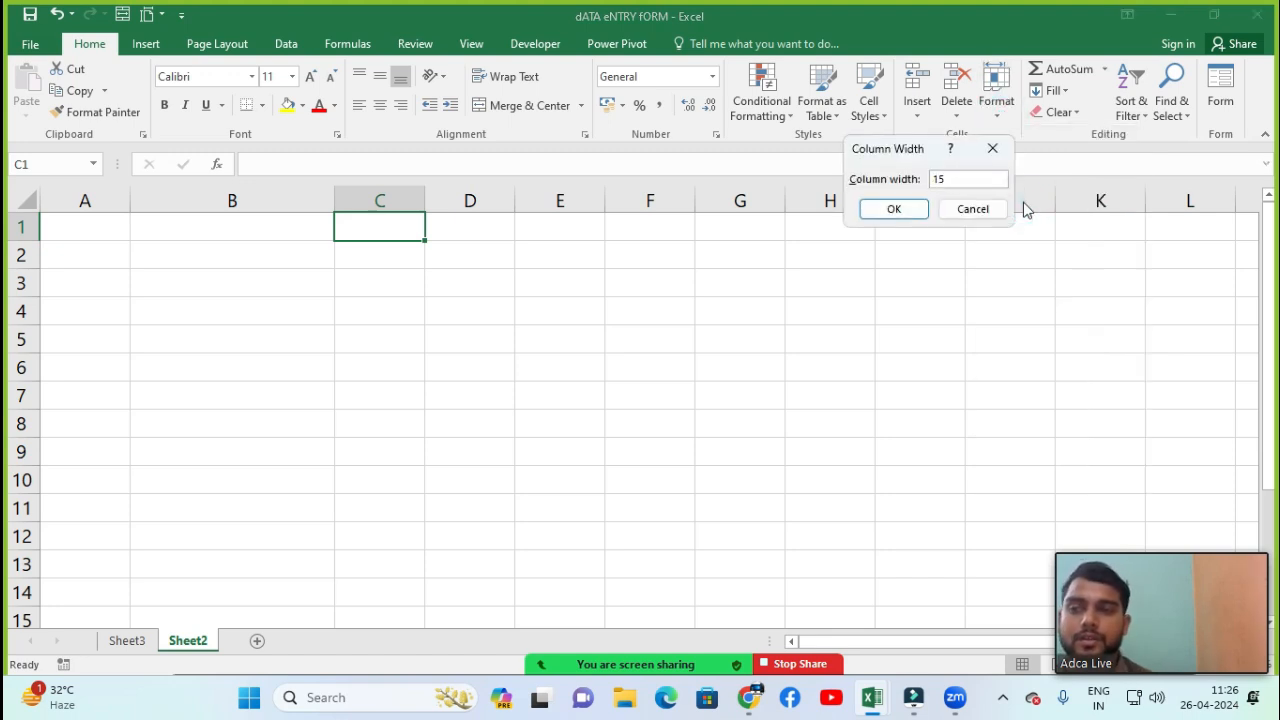
key("Return")
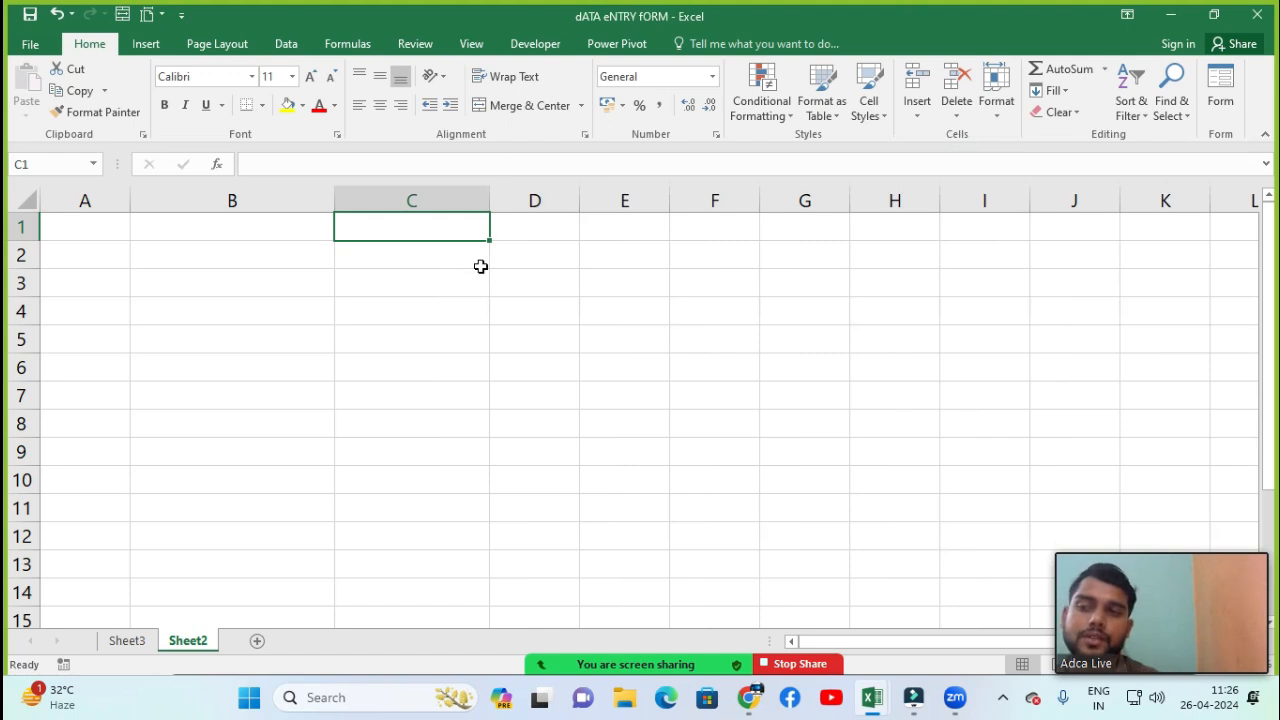
Undo the last two column width changes
key("ctrl+z")
key("ctrl+z")
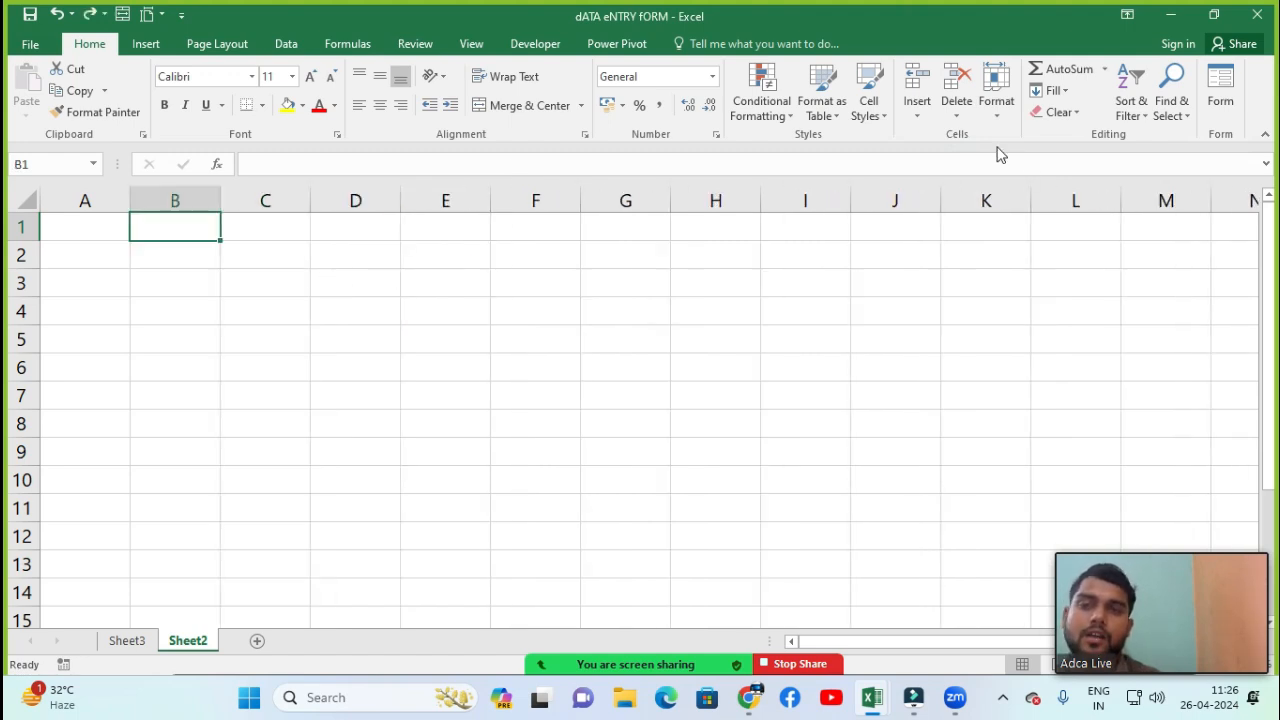
left_click(996, 95)
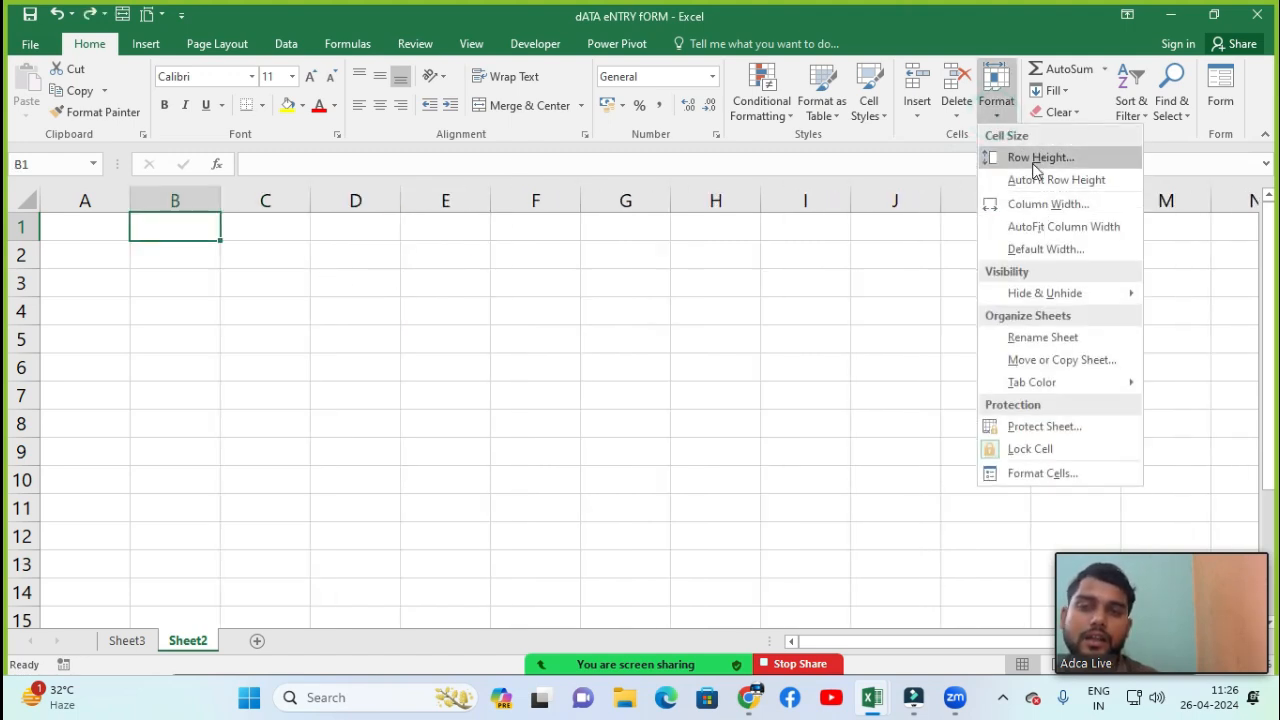
left_click(1055, 262)
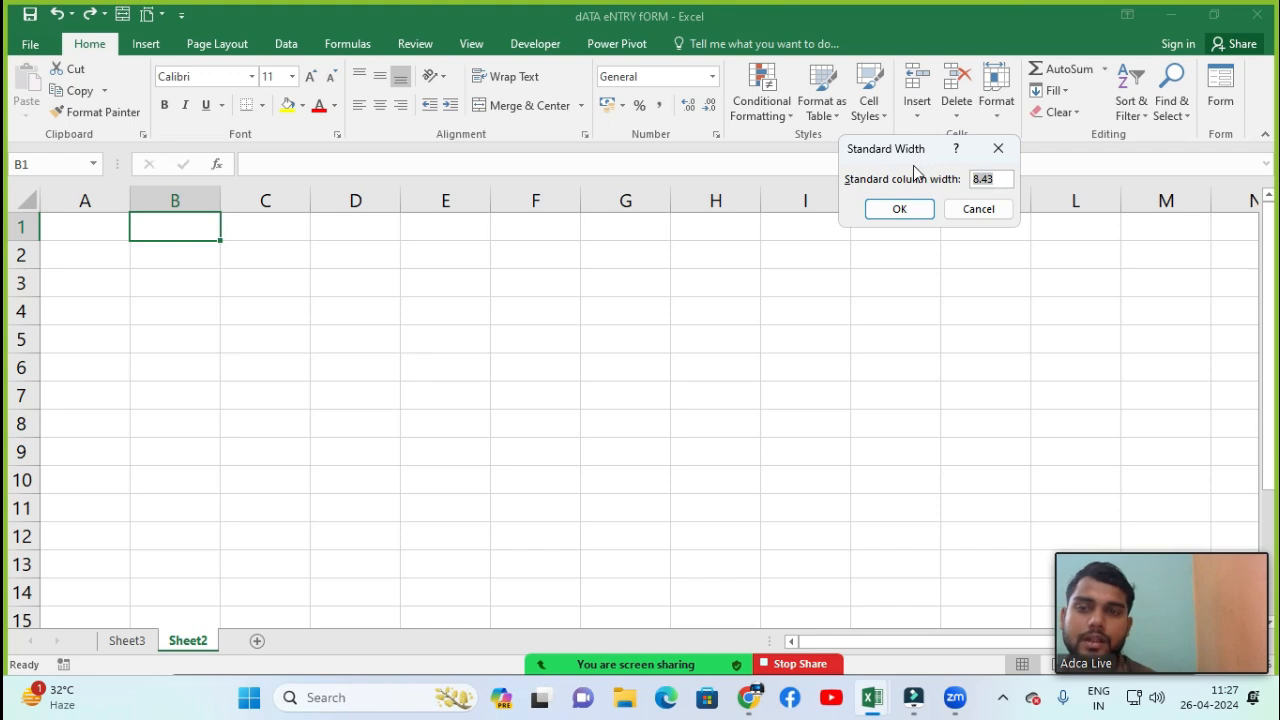
left_click(998, 148)
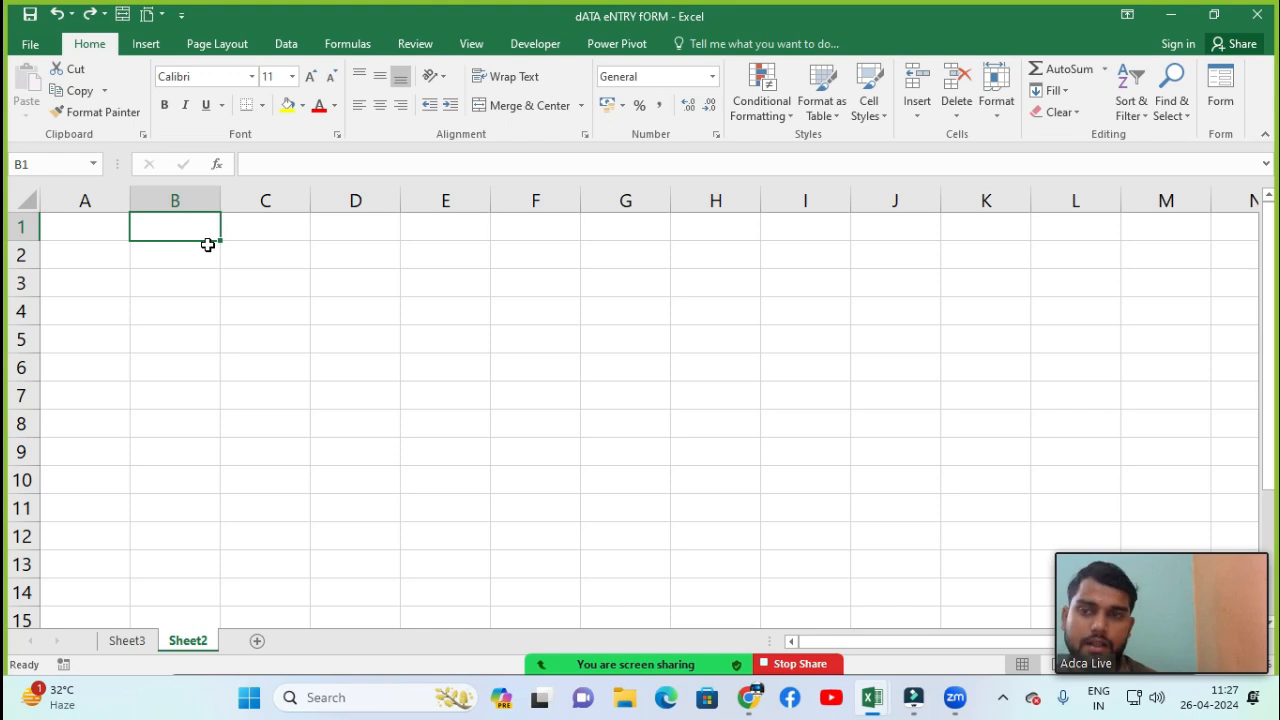
Set the sheet's default column width to 3
left_click(996, 95)
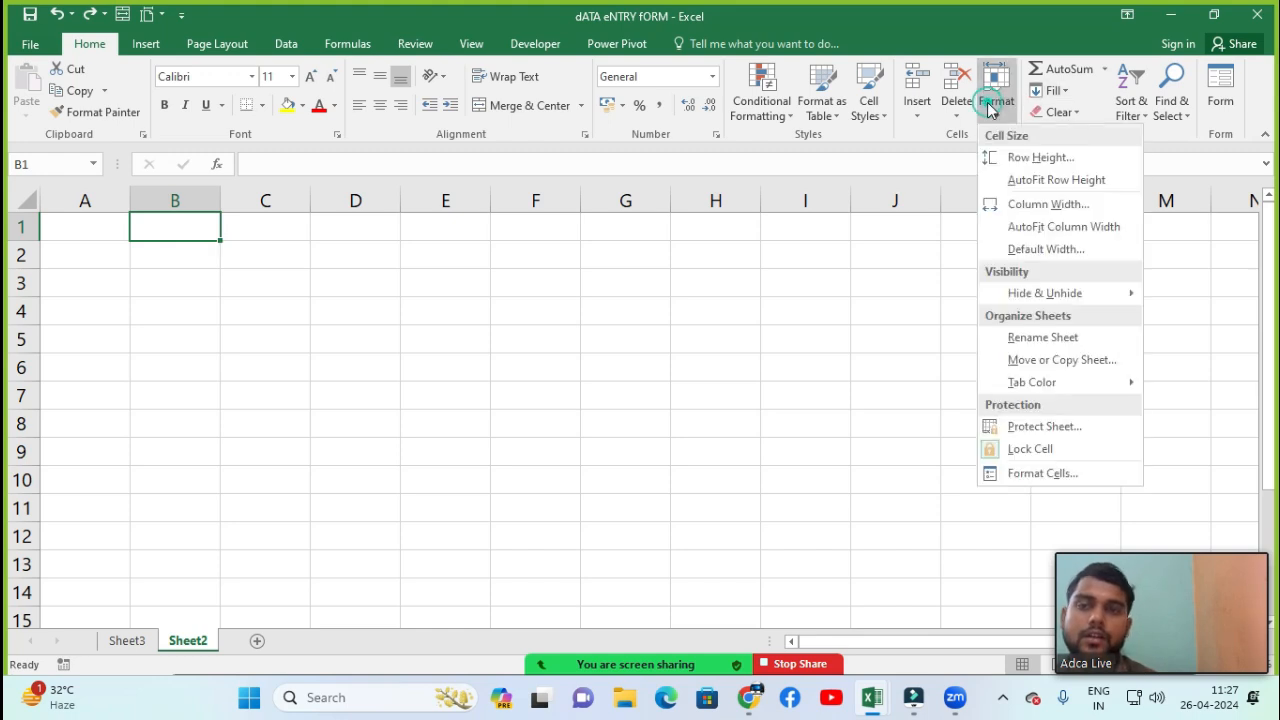
left_click(1015, 258)
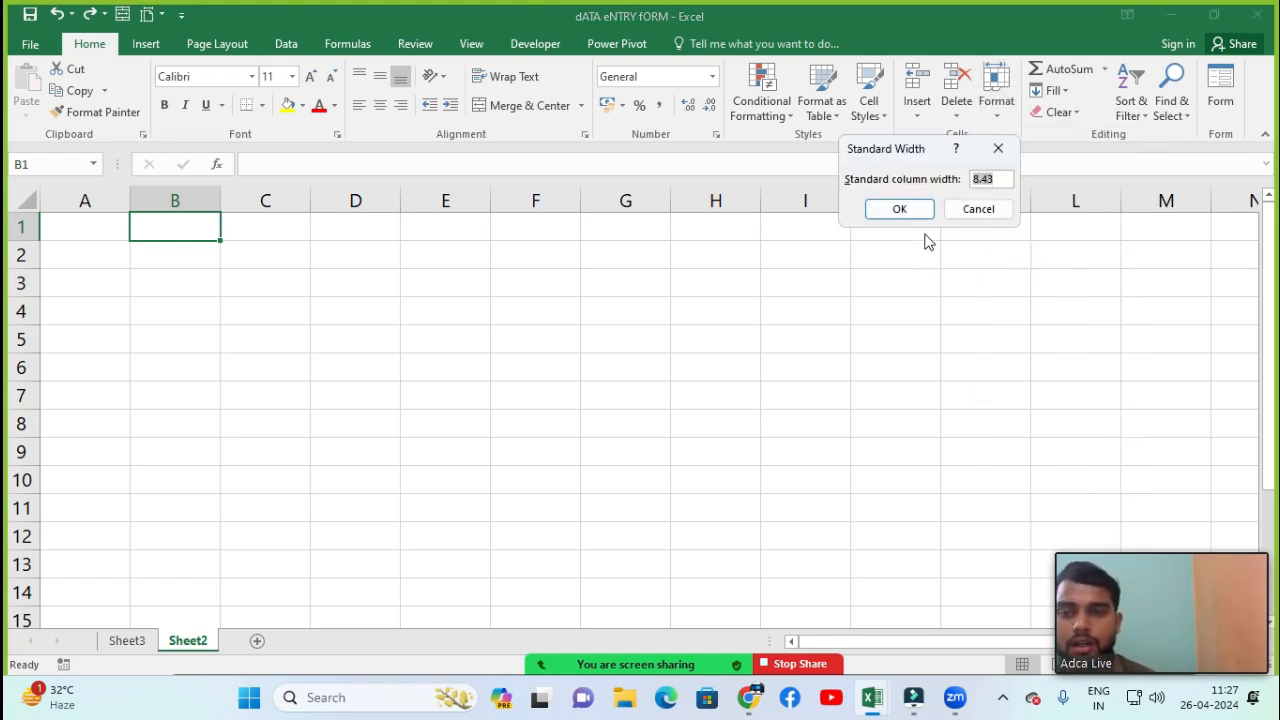
left_click(1000, 180)
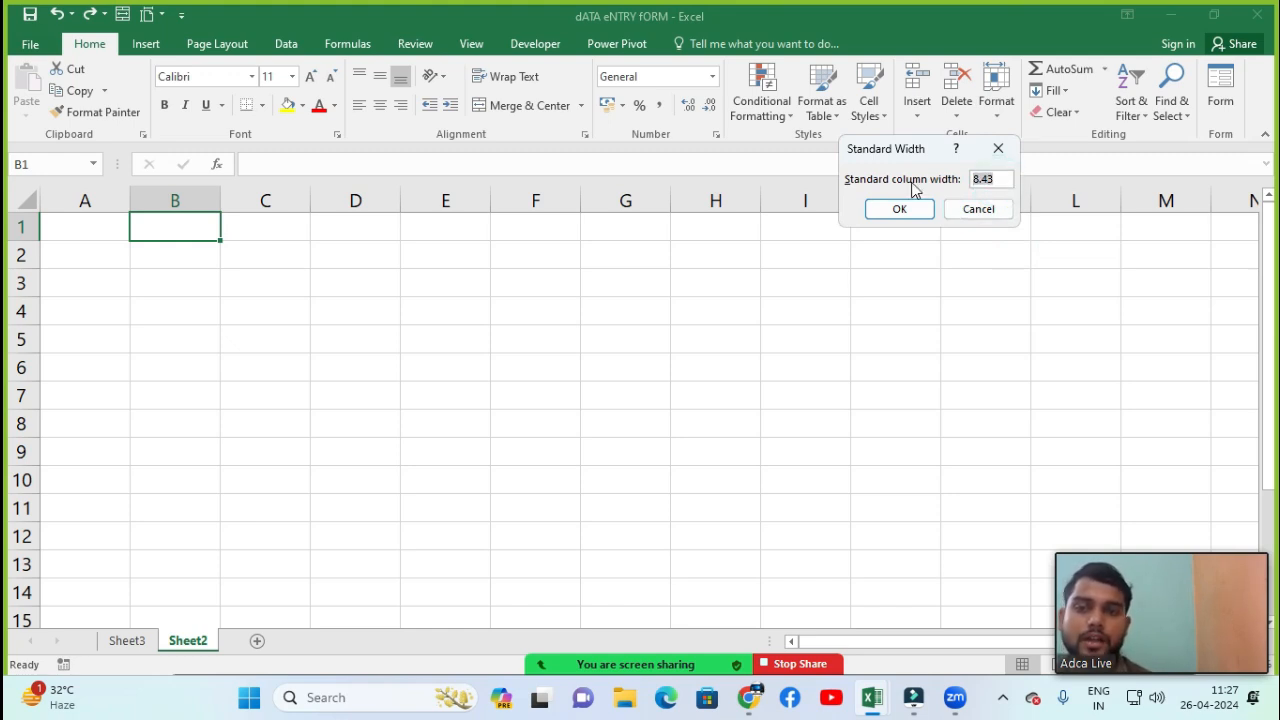
type("3")
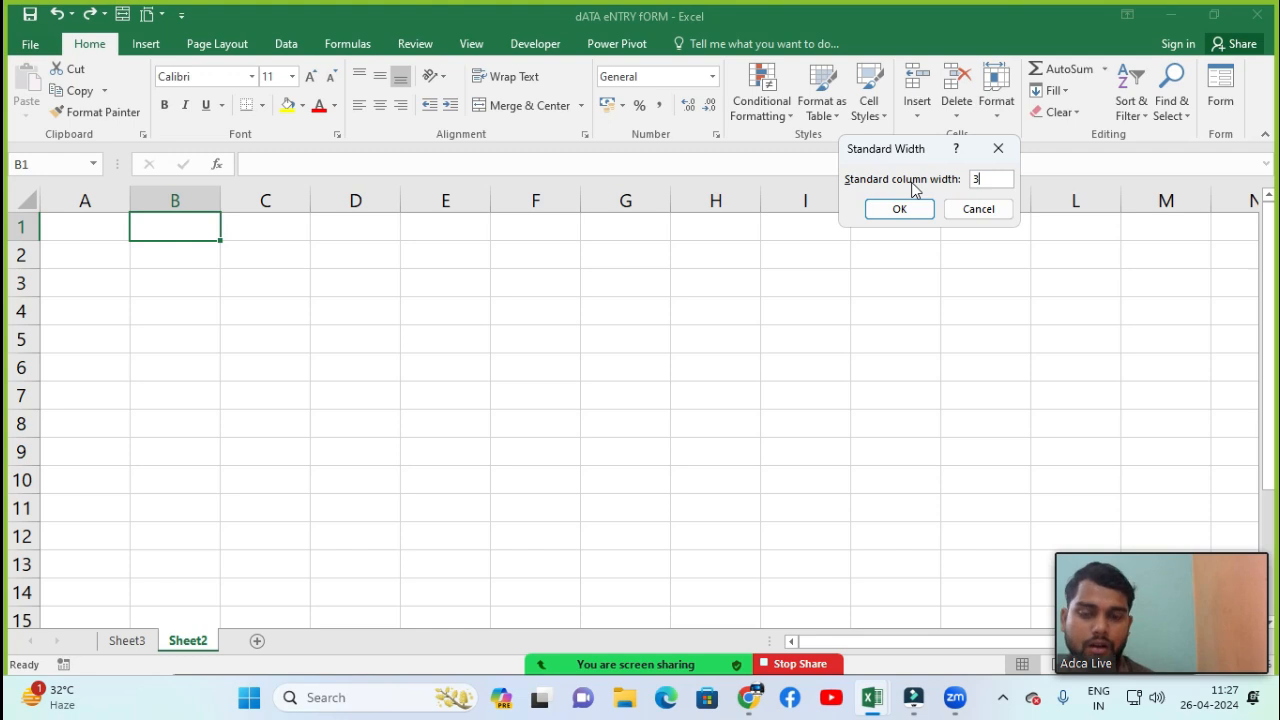
left_click(897, 209)
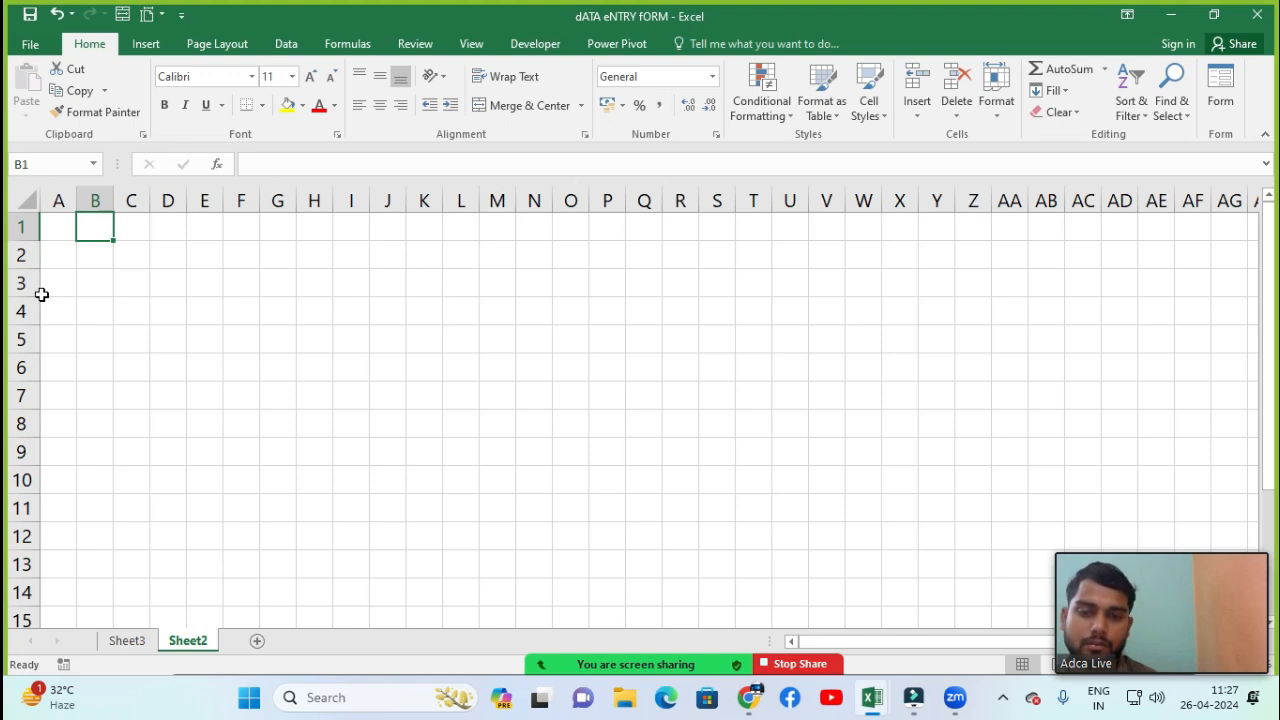
Change the sheet's default column width again to a wider value
left_click(992, 108)
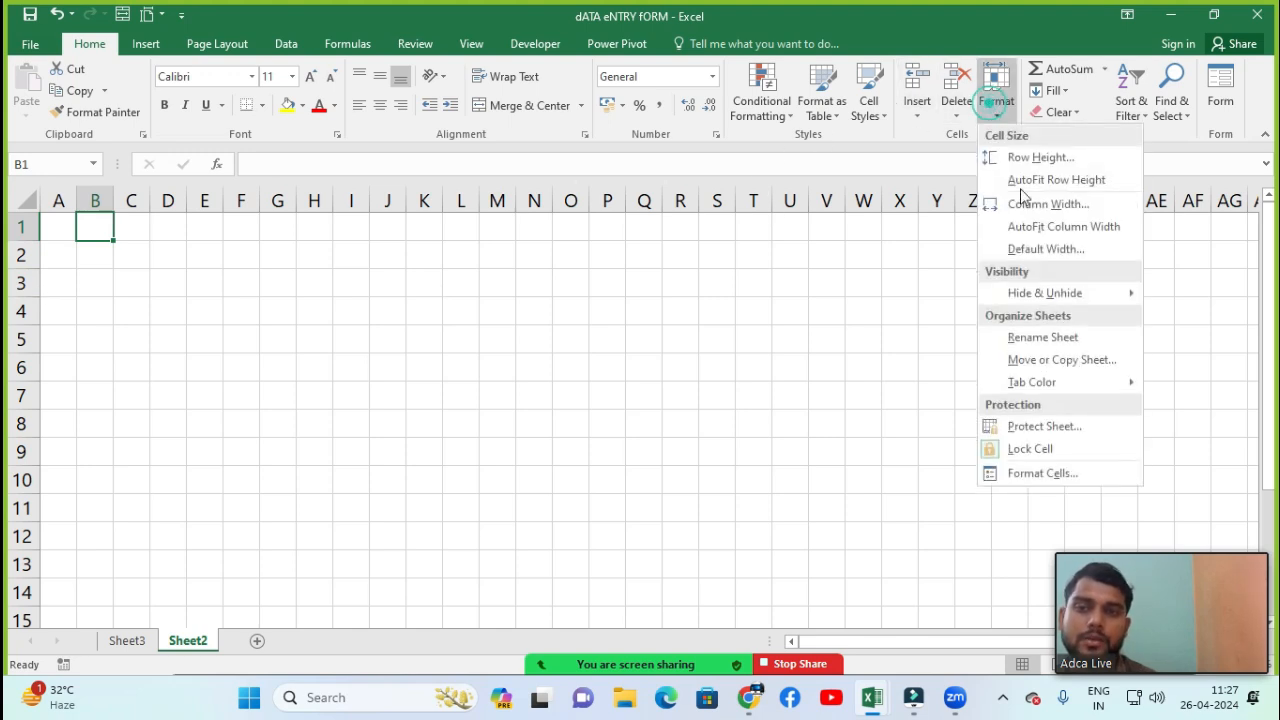
left_click(1030, 250)
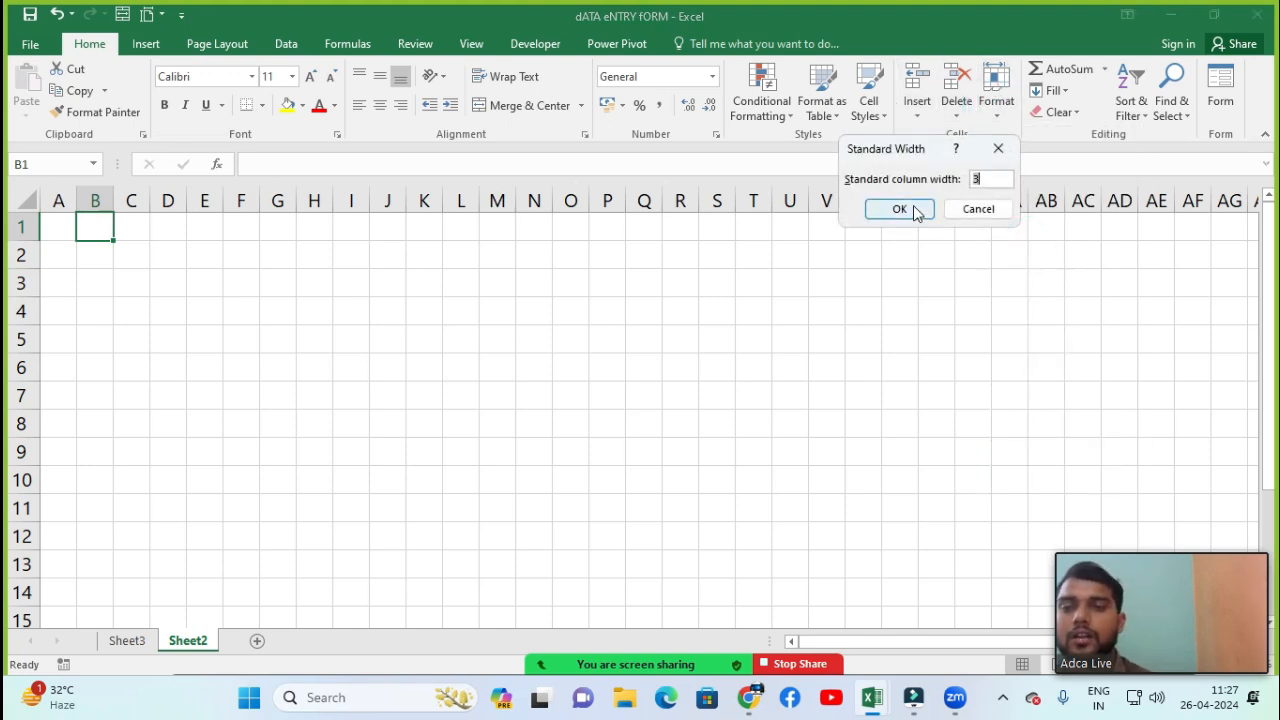
left_click(914, 210)
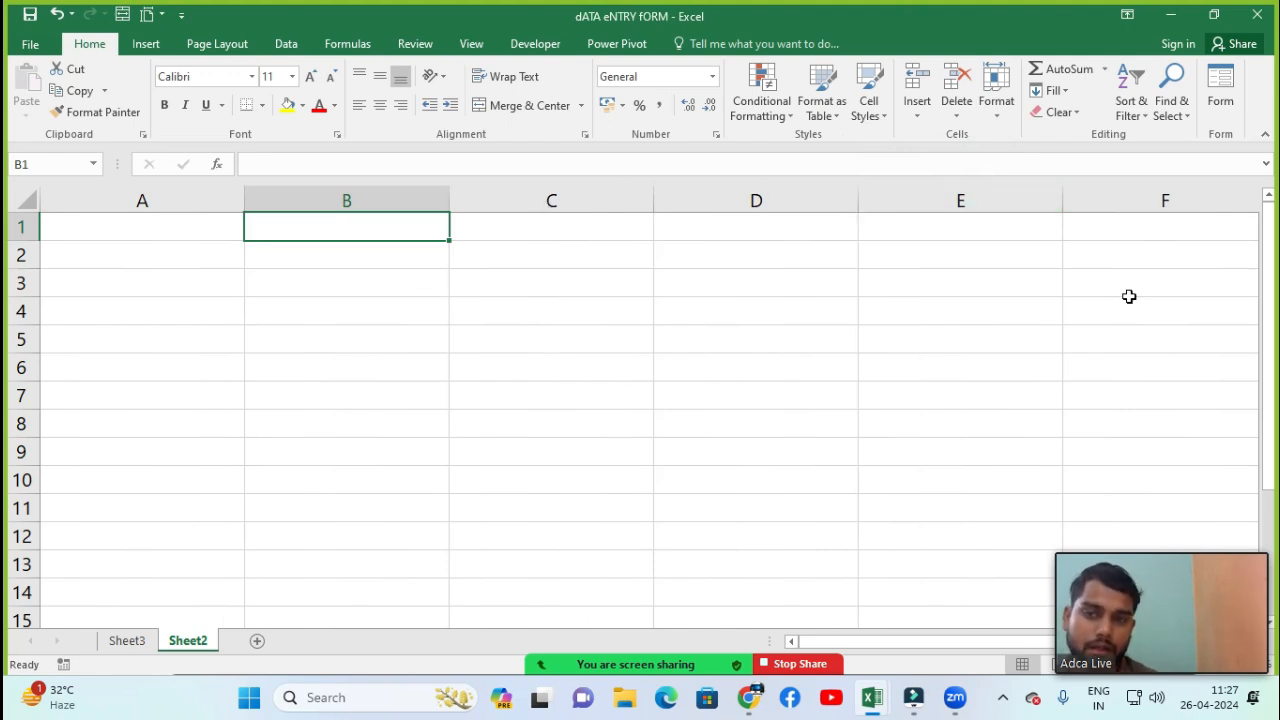
left_click(1000, 122)
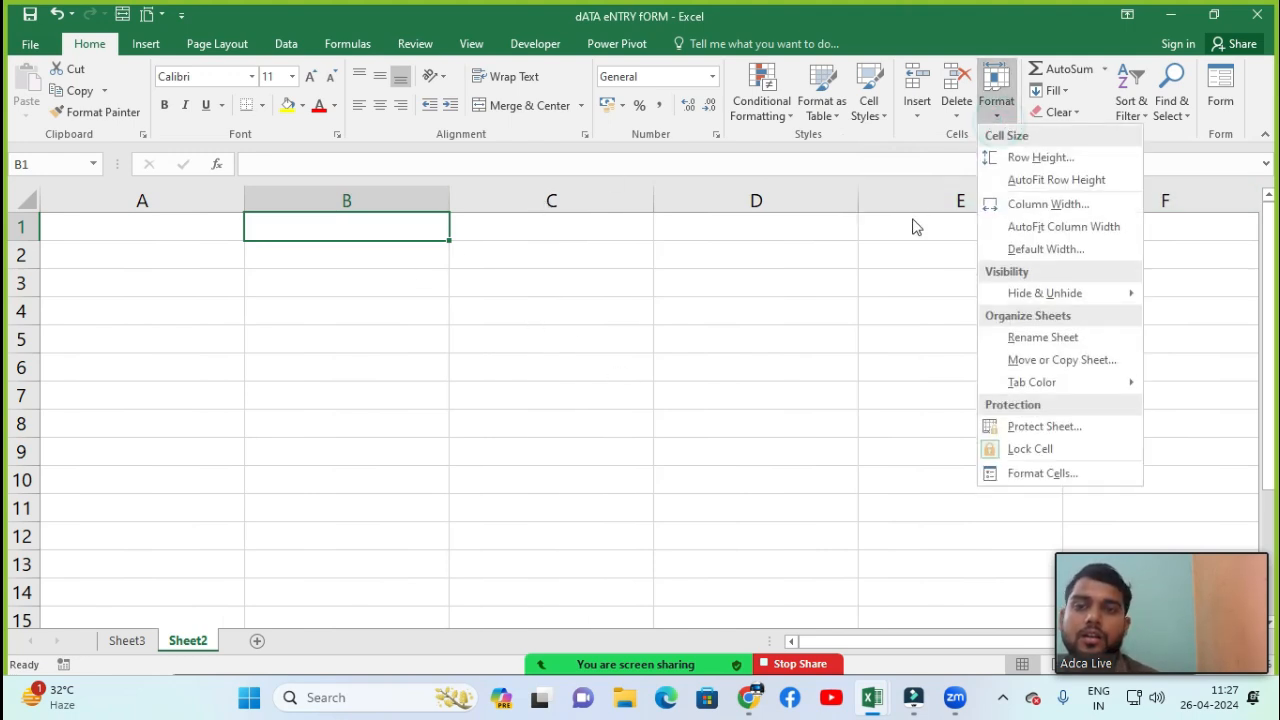
mouse_move(1037, 303)
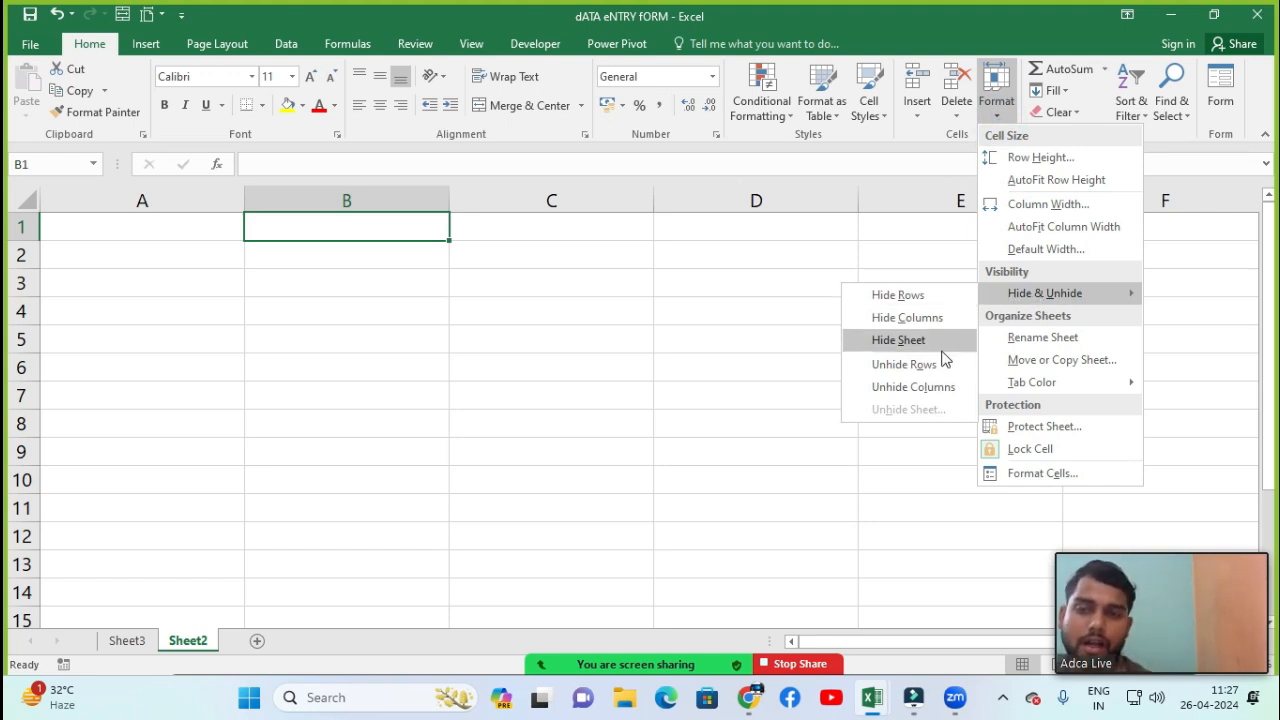
left_click(145, 319)
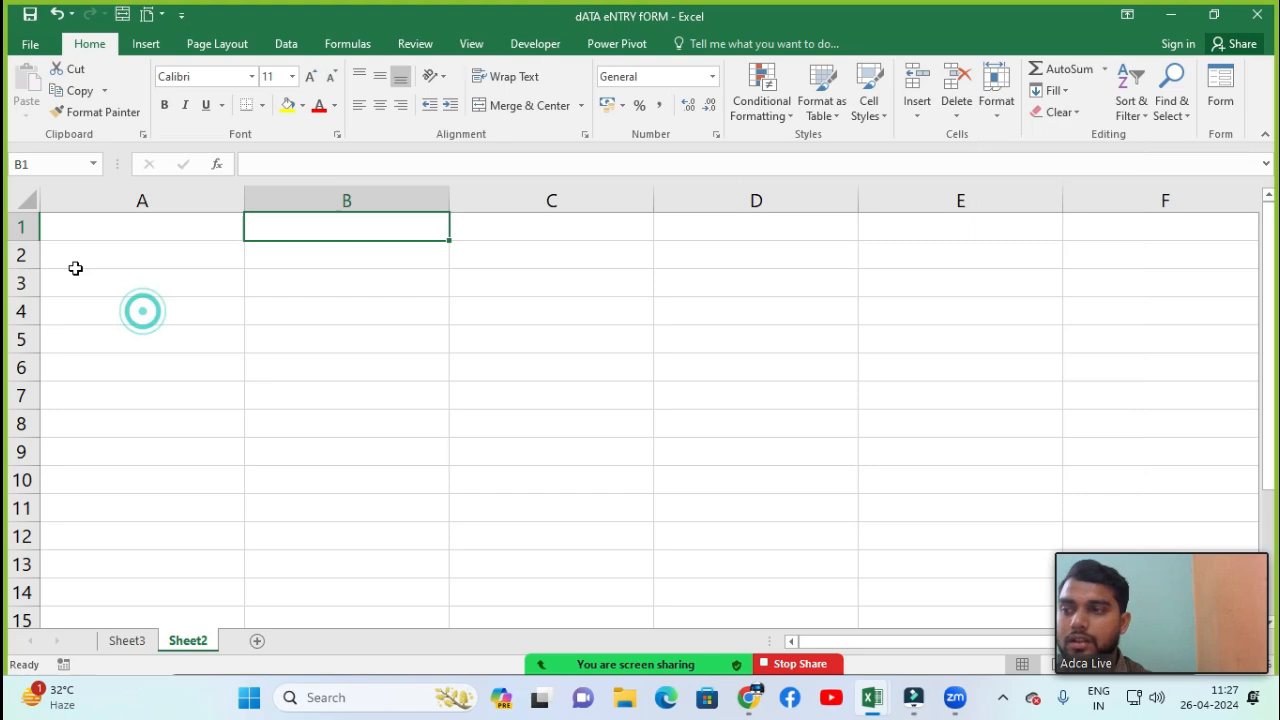
Open the recent workbook MAX IF & MIN IF USING
left_click(30, 44)
left_click(42, 161)
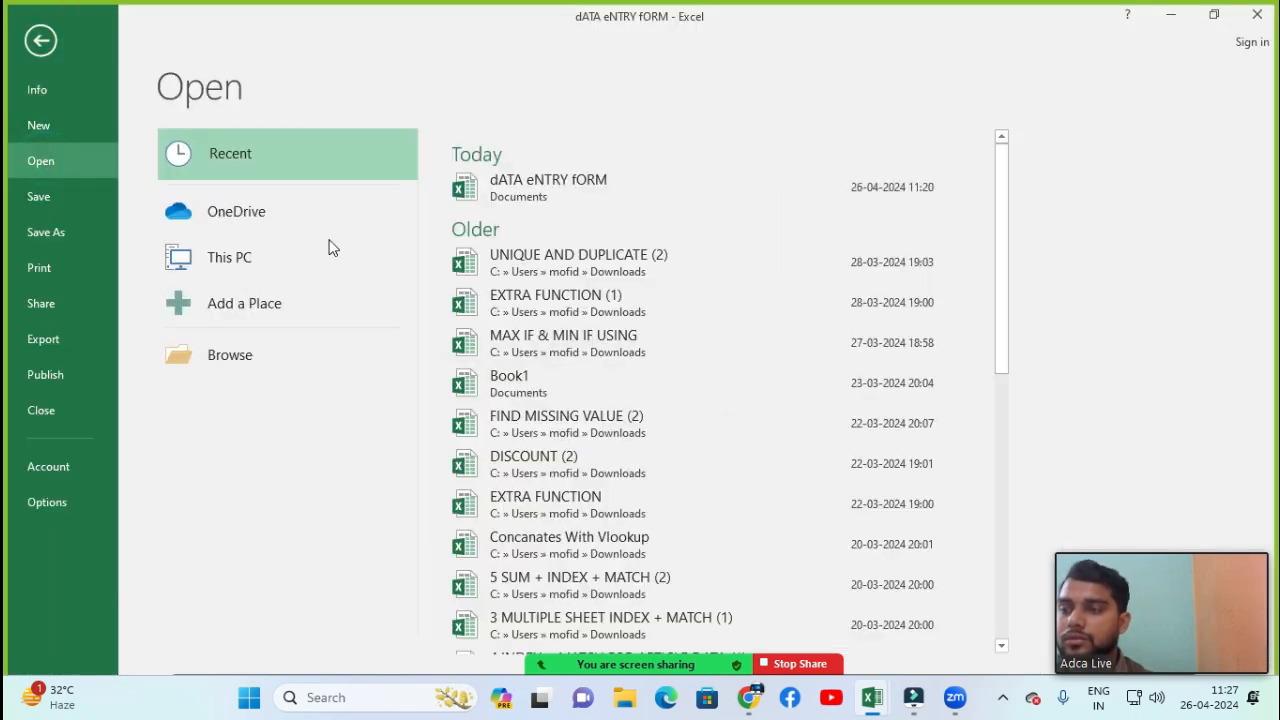
left_click(568, 346)
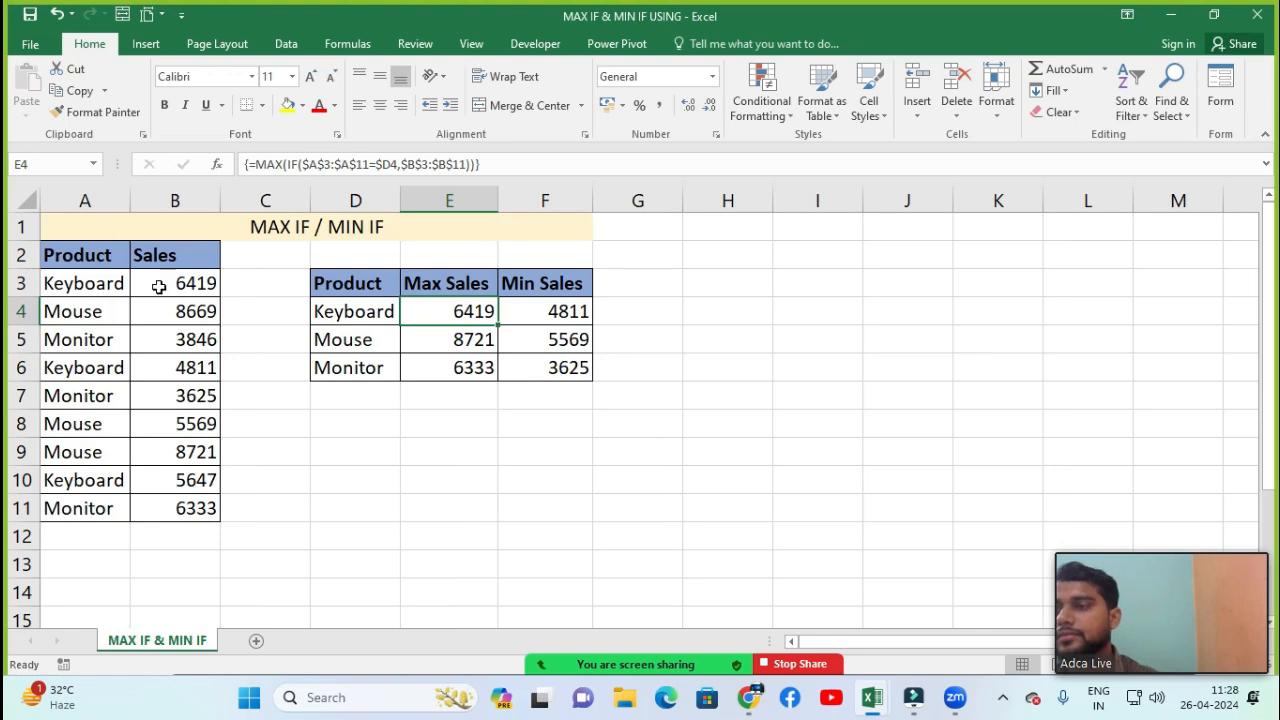
Open the recent workbook Concanates With Vlookup from the data entry form workbook
left_click(30, 44)
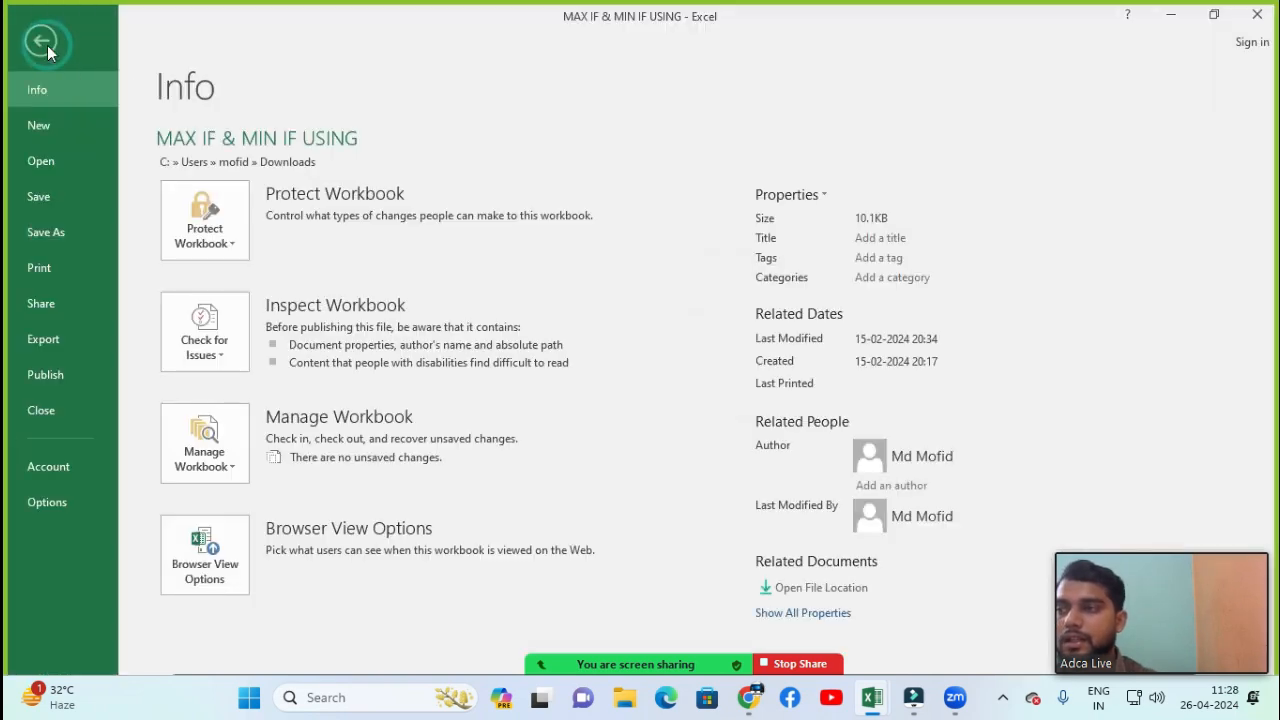
left_click(1272, 15)
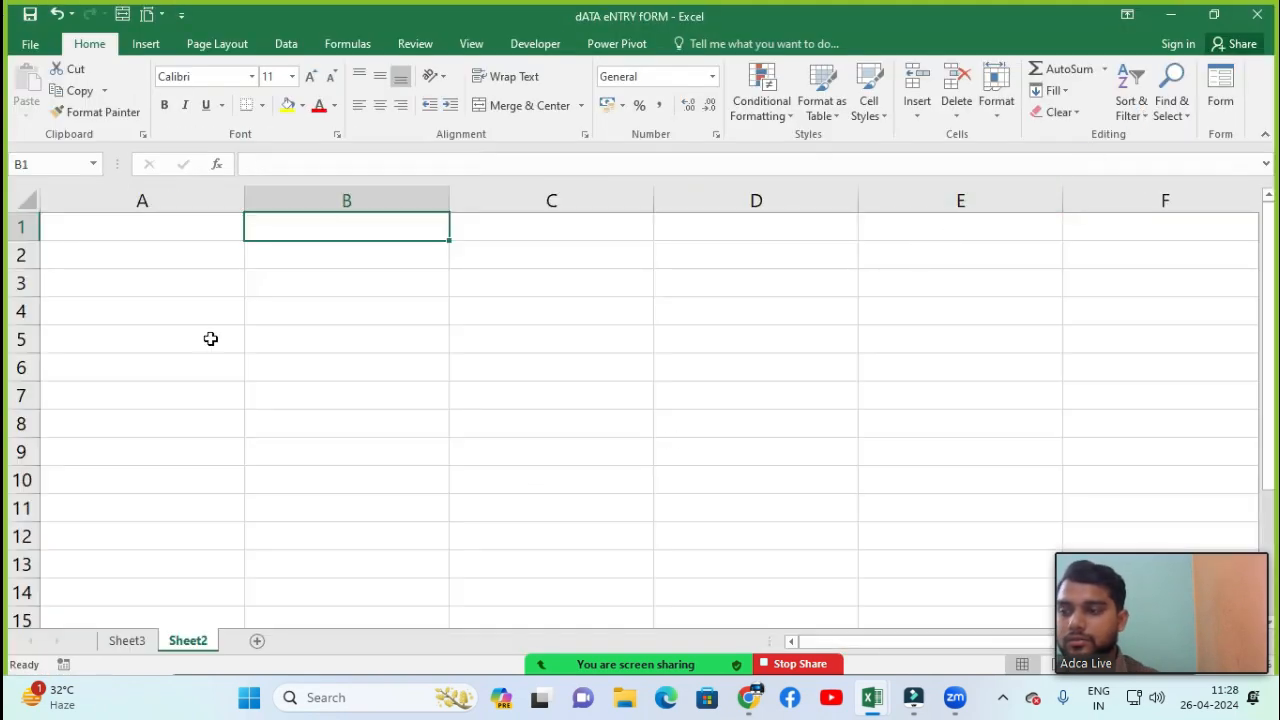
left_click(30, 44)
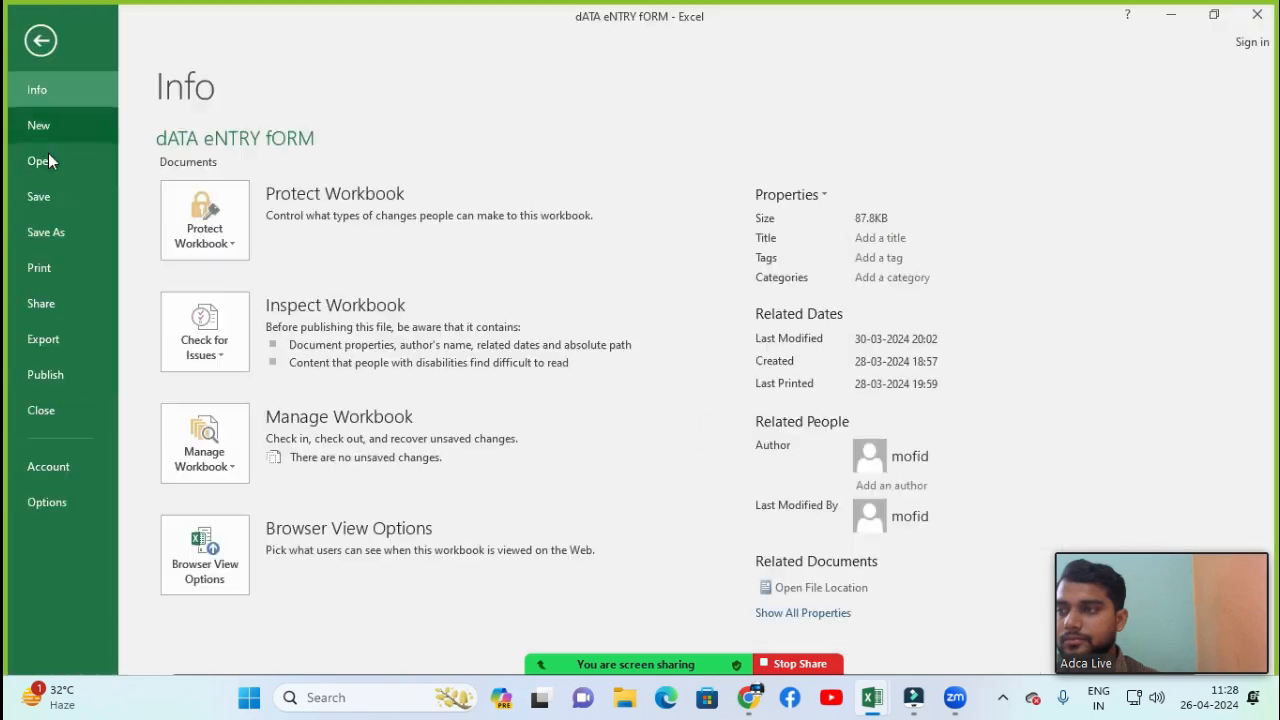
left_click(45, 157)
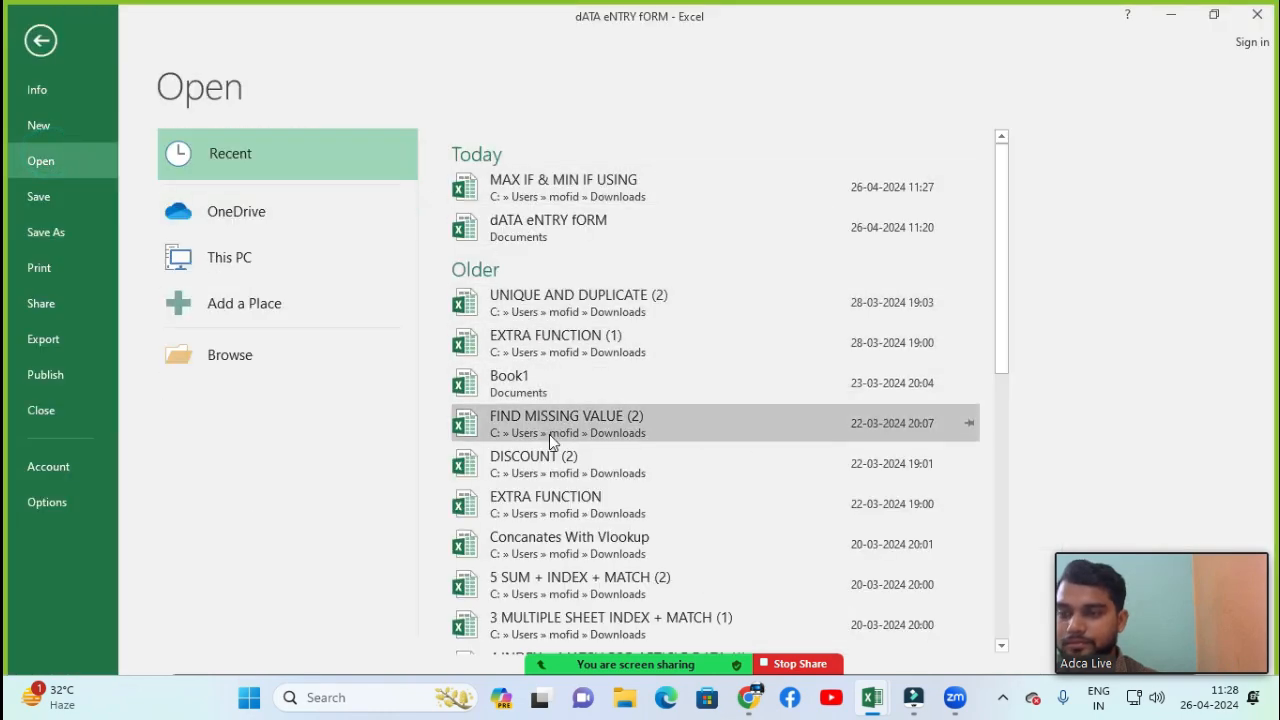
left_click(545, 534)
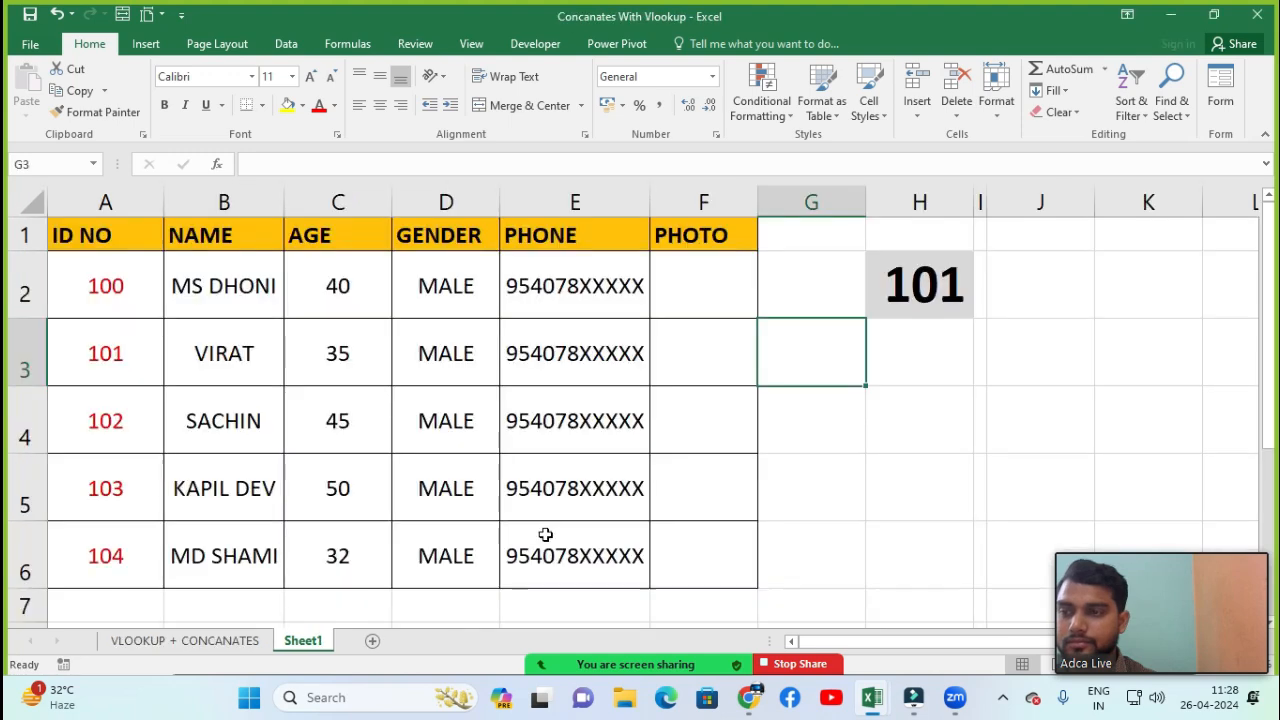
Browse the VLOOKUP + CONCANATES and Sheet1 sheets to review their data
left_click(510, 345)
left_click(218, 288)
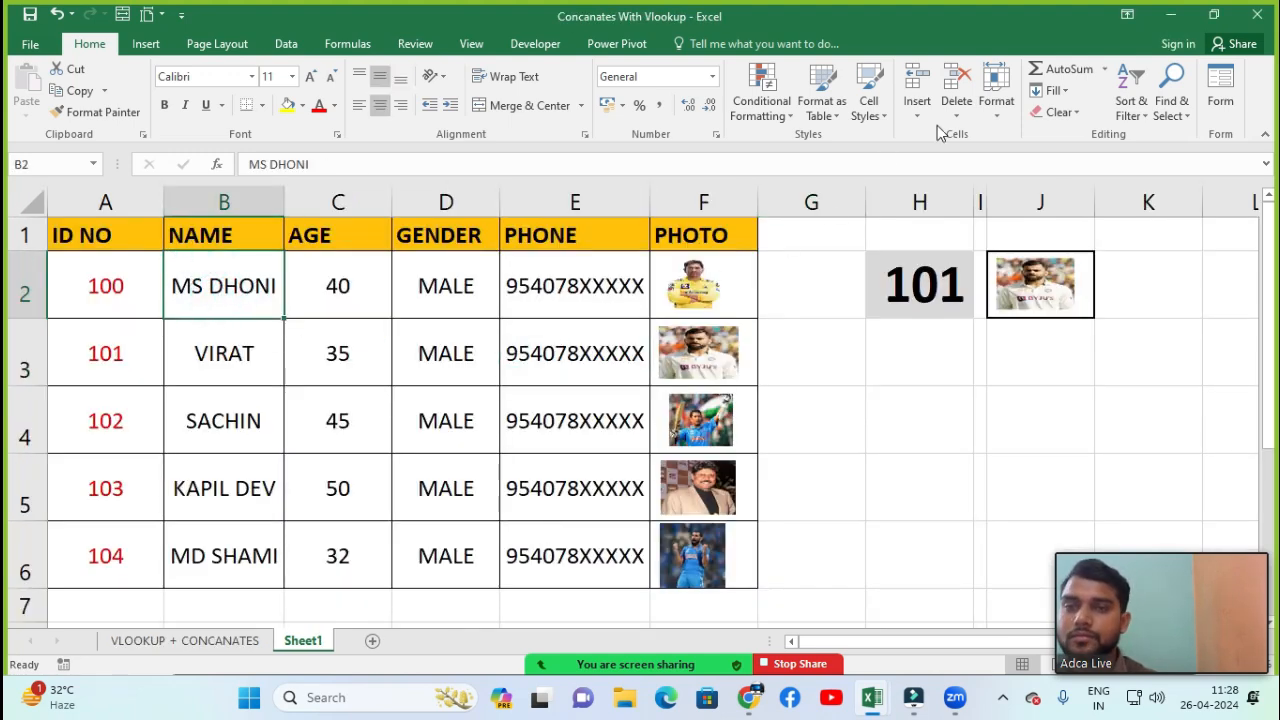
left_click(996, 95)
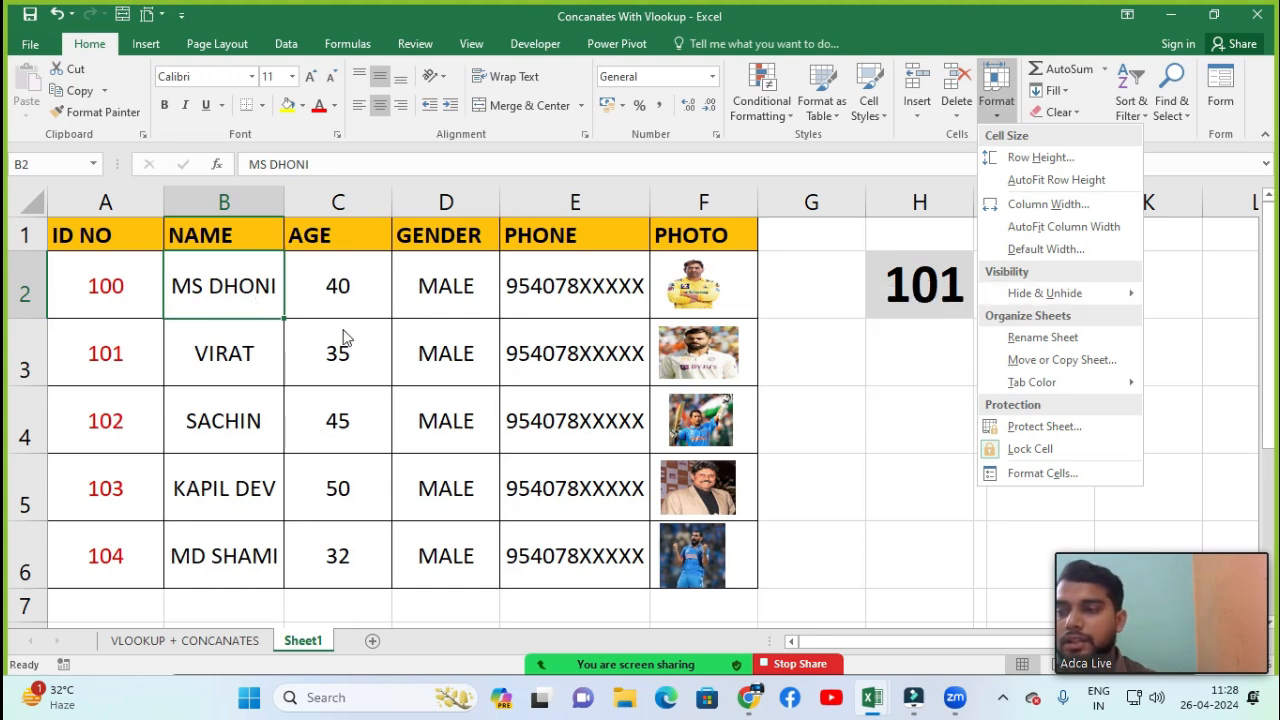
left_click(200, 638)
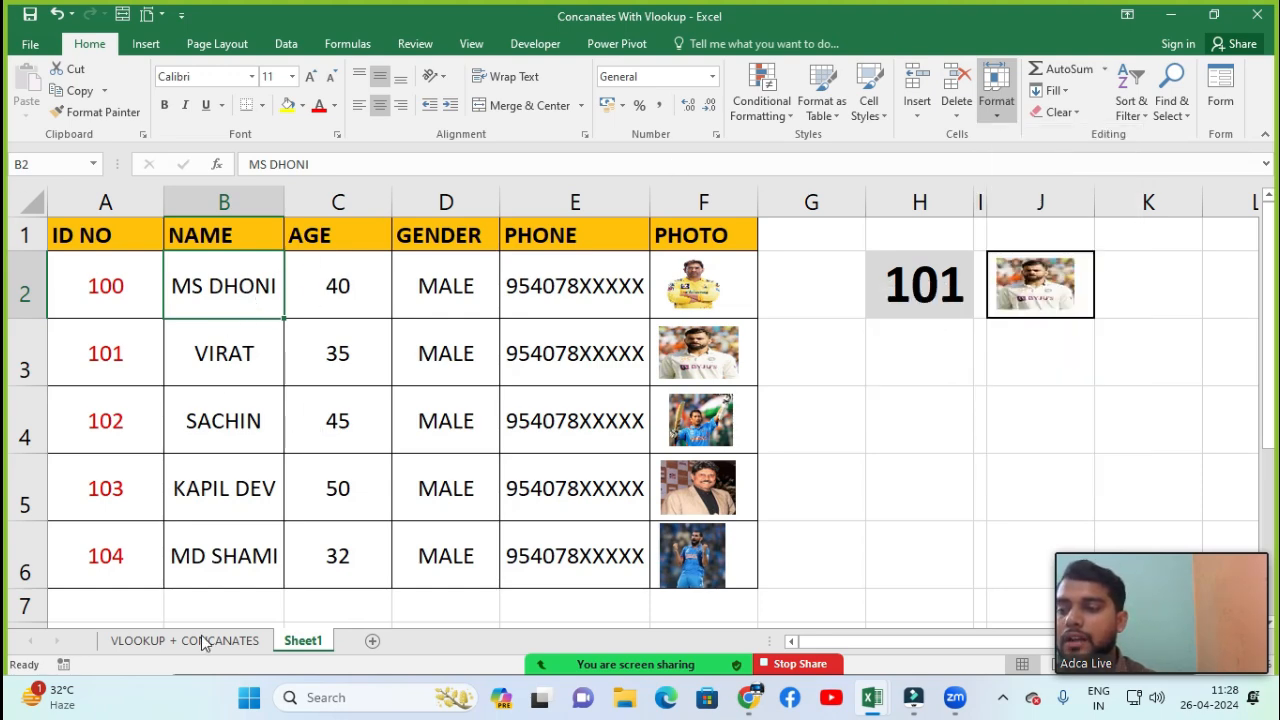
left_click(203, 640)
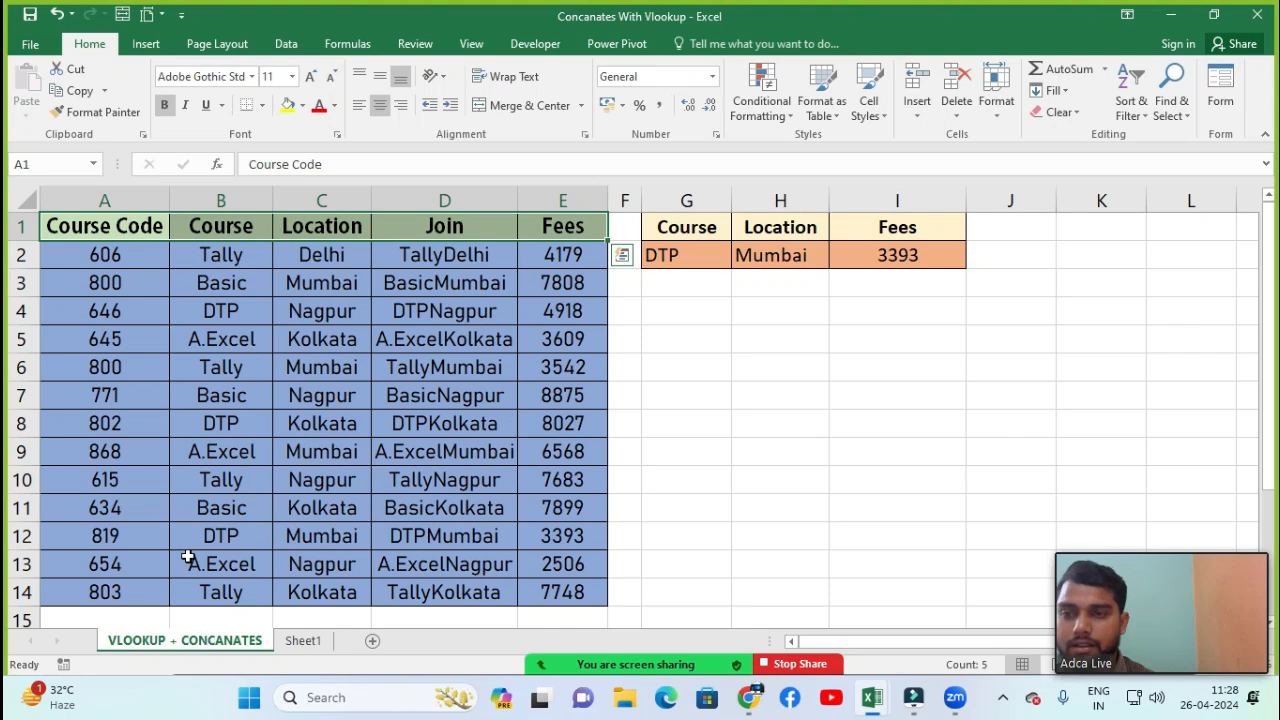
left_click(212, 333)
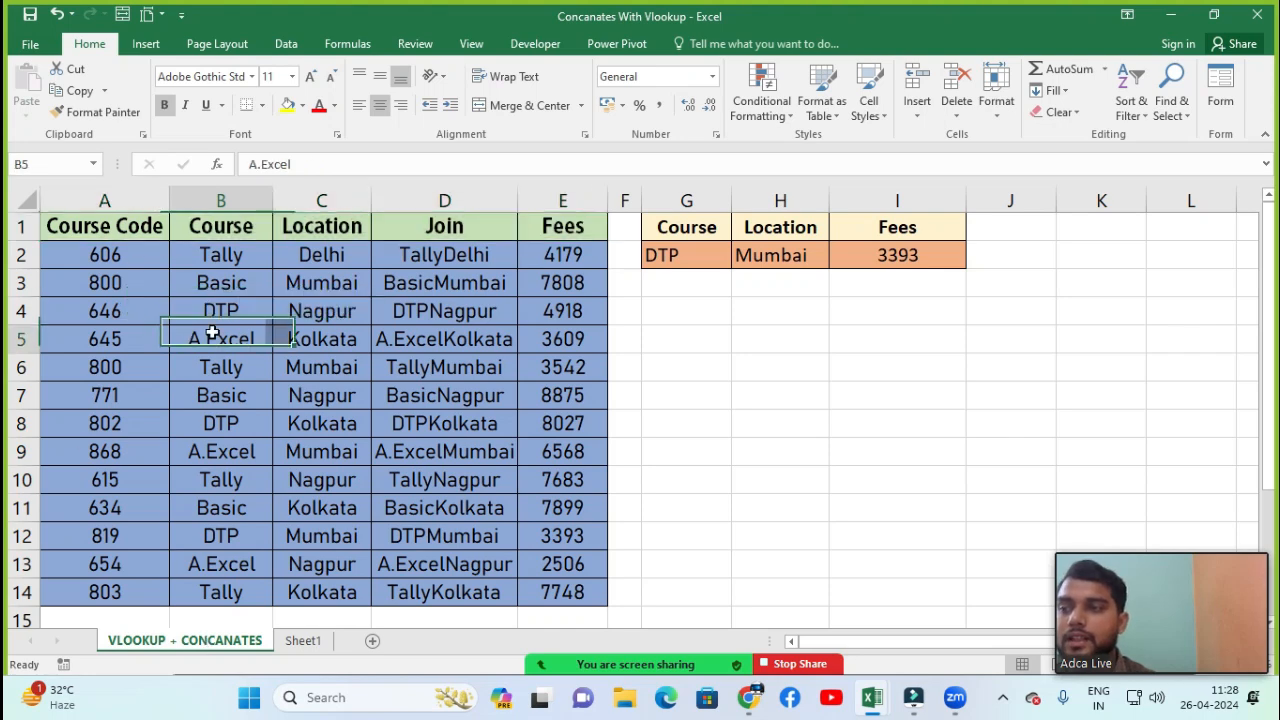
left_click(303, 640)
Hide column B, the NAME column, on Sheet1
left_click_drag(216, 232, 217, 530)
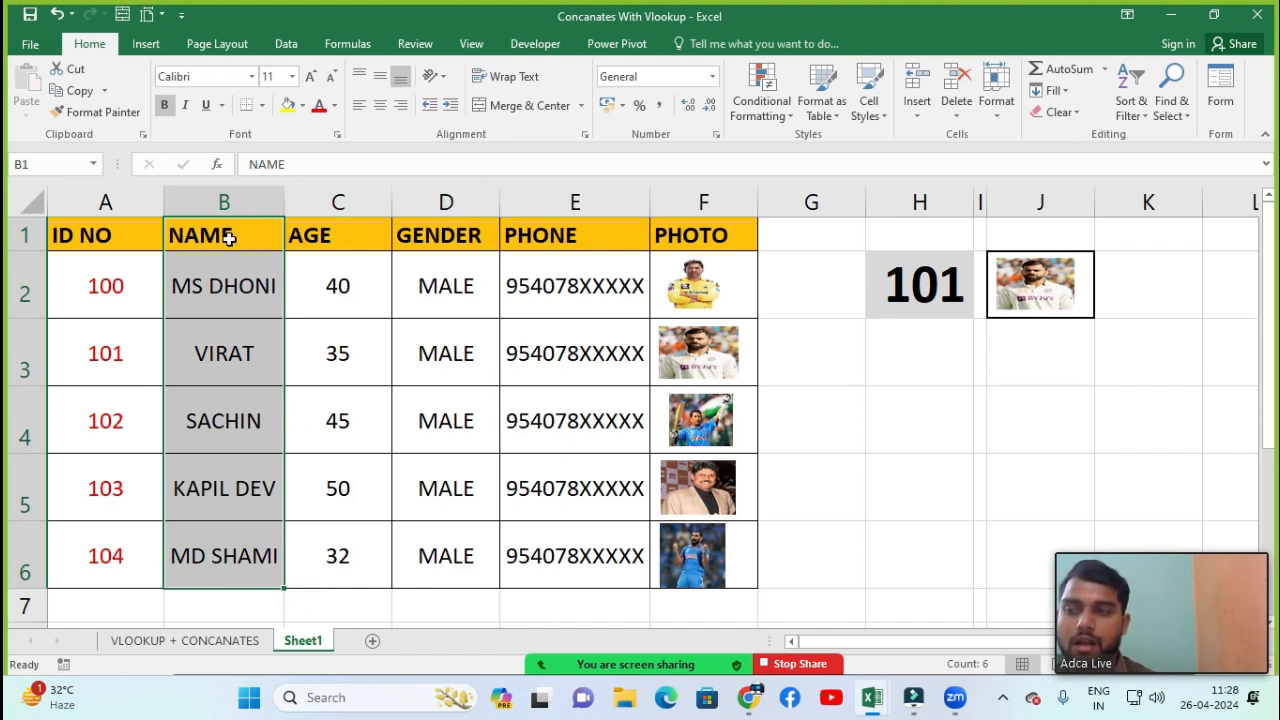
left_click(229, 285)
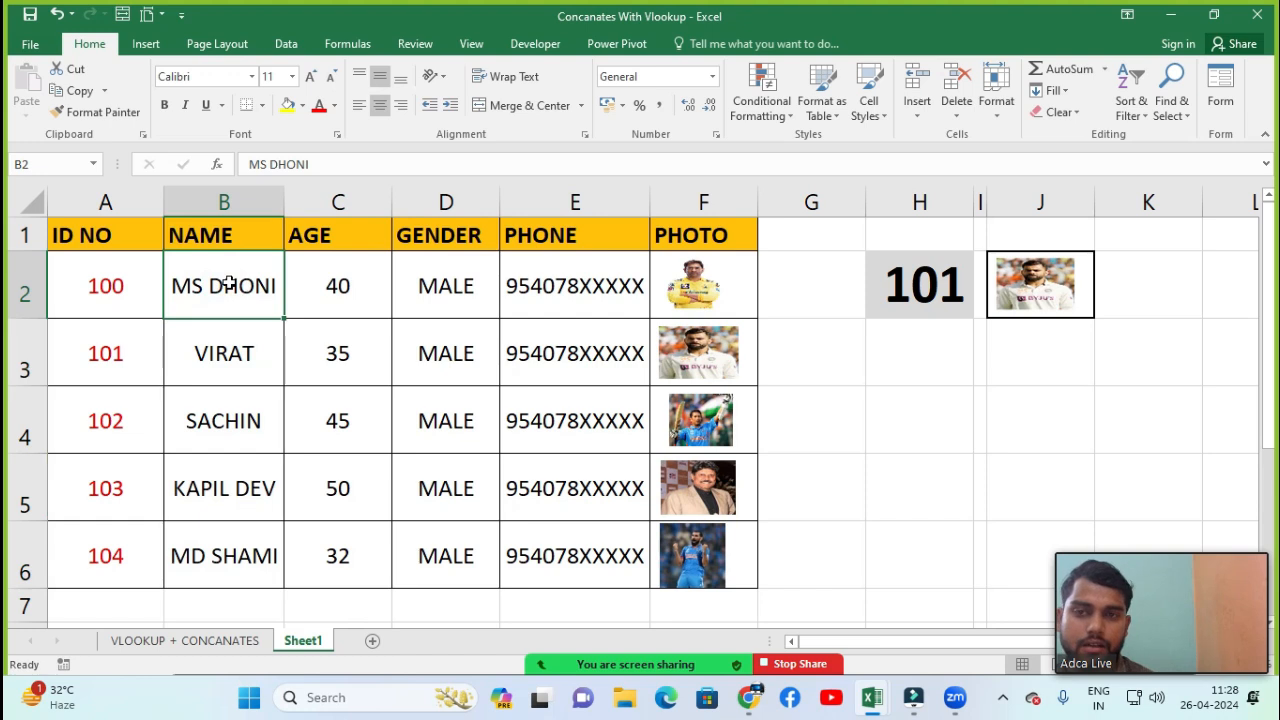
left_click(996, 88)
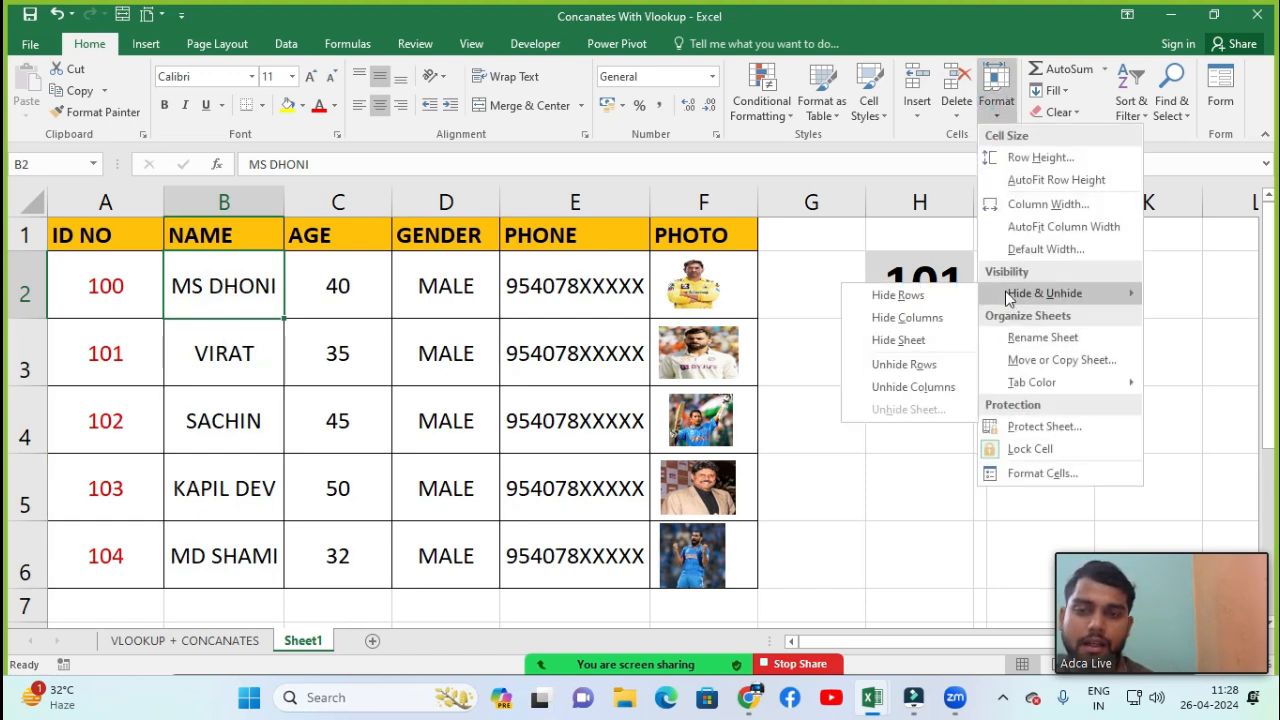
left_click(906, 317)
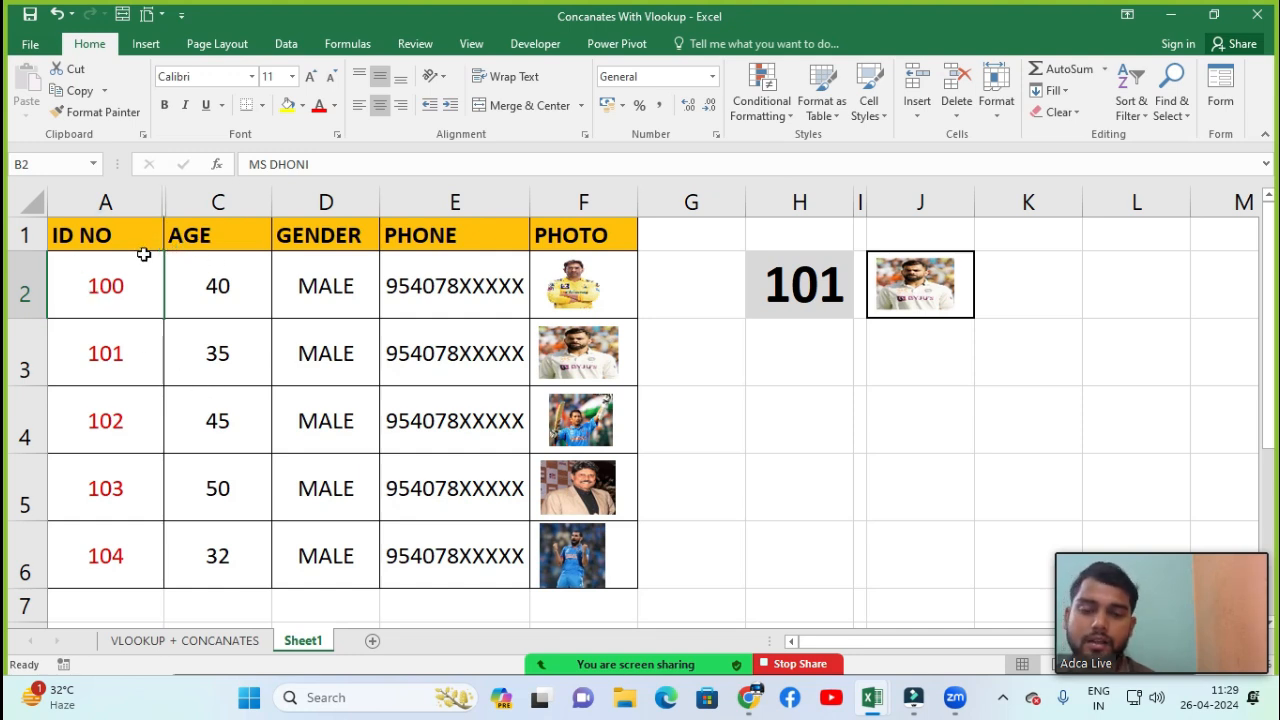
Unhide the hidden NAME column B
left_click(996, 95)
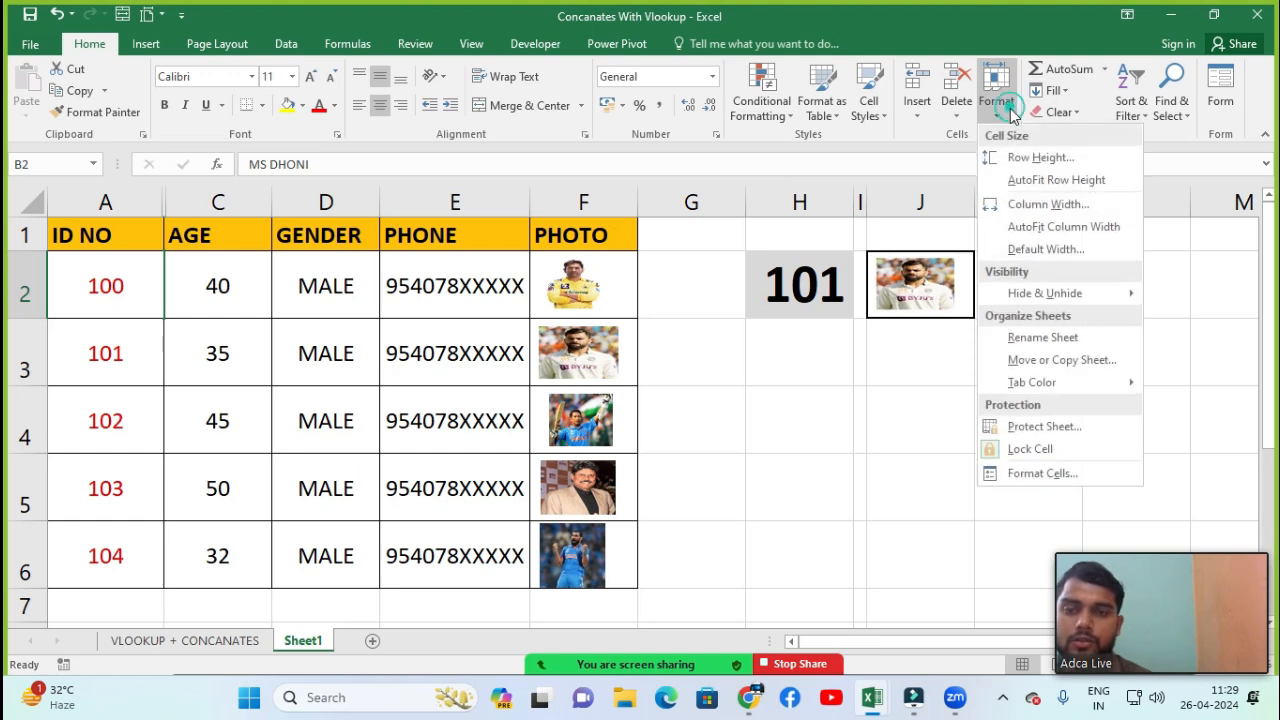
mouse_move(1022, 310)
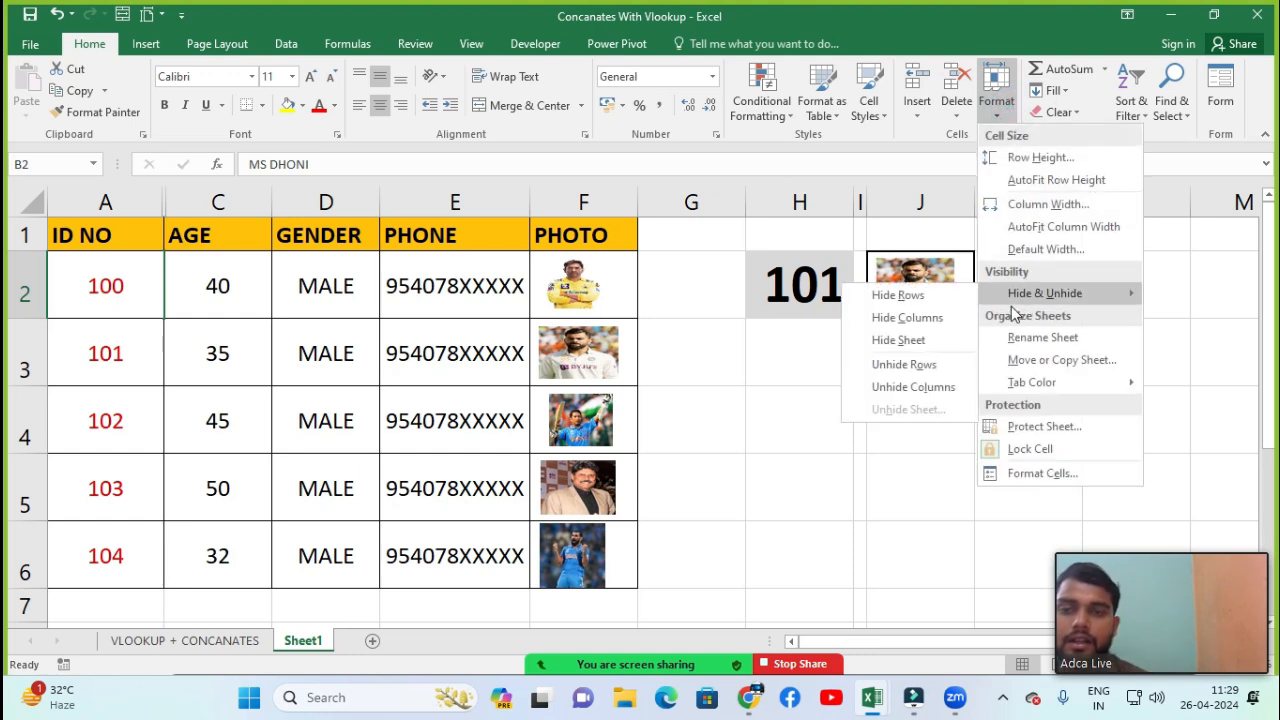
left_click(920, 392)
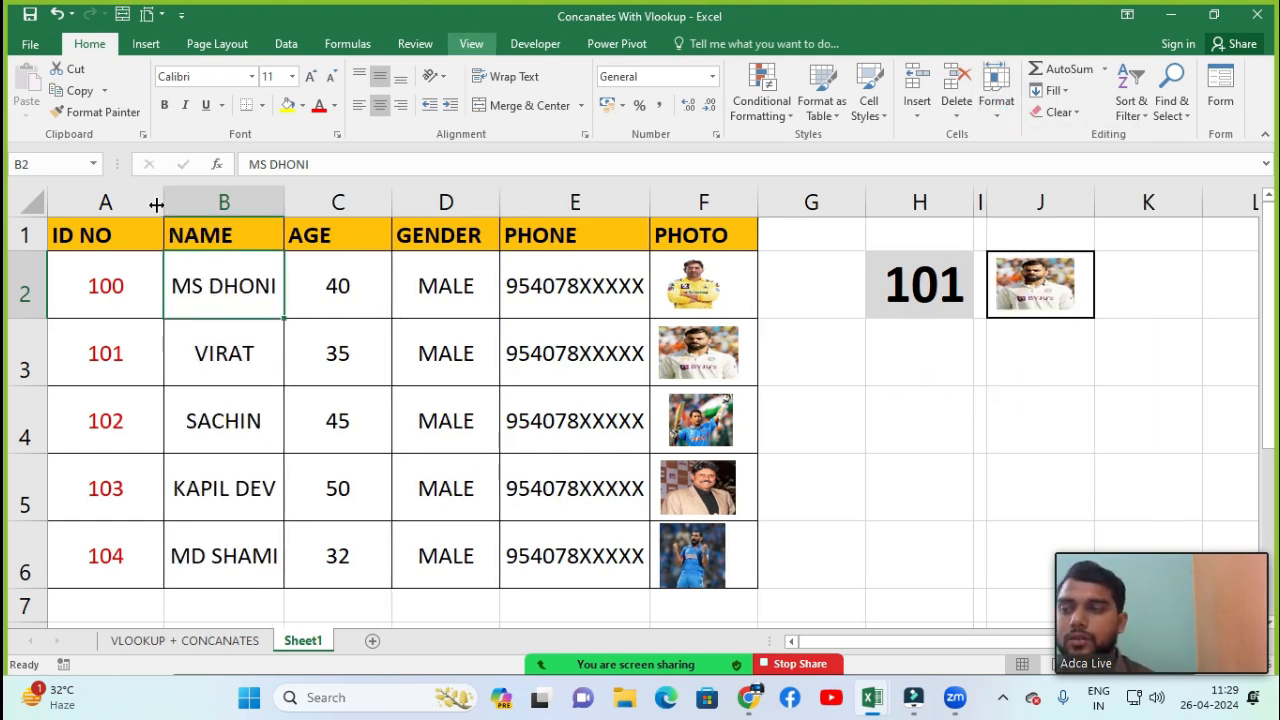
Hide row 2, the MS DHONI record, on Sheet1
left_click(101, 309)
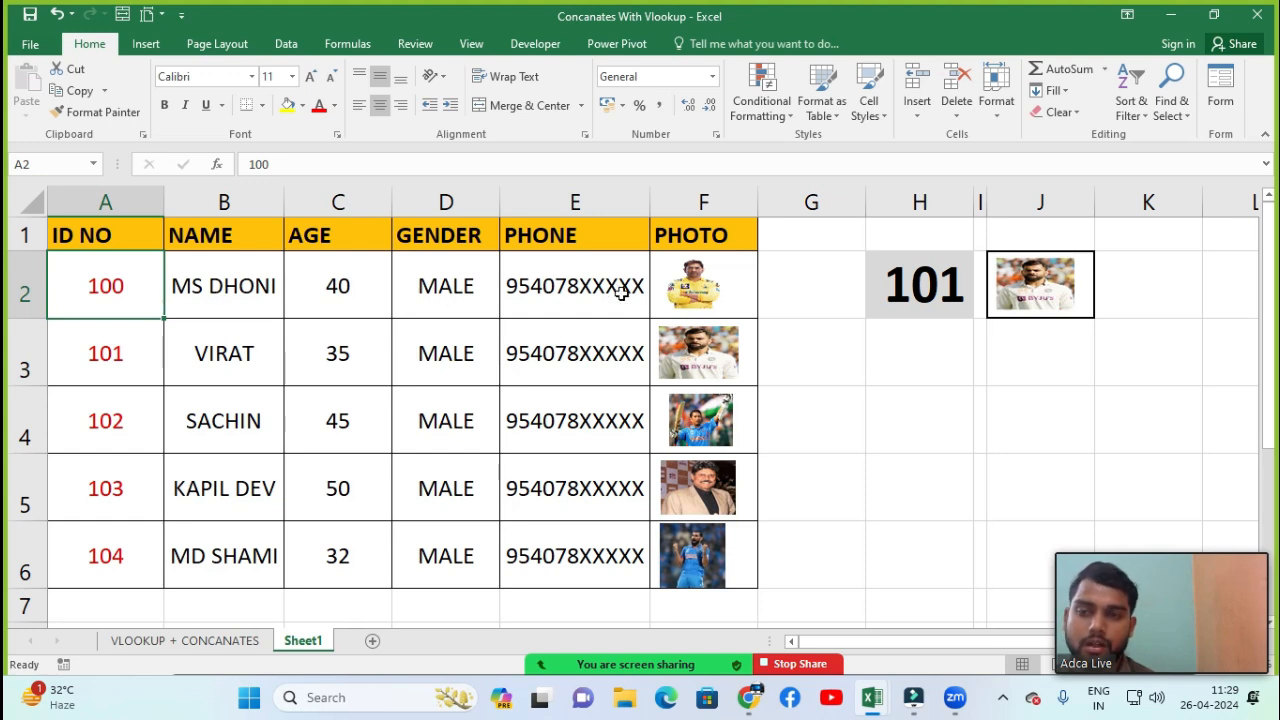
left_click(996, 98)
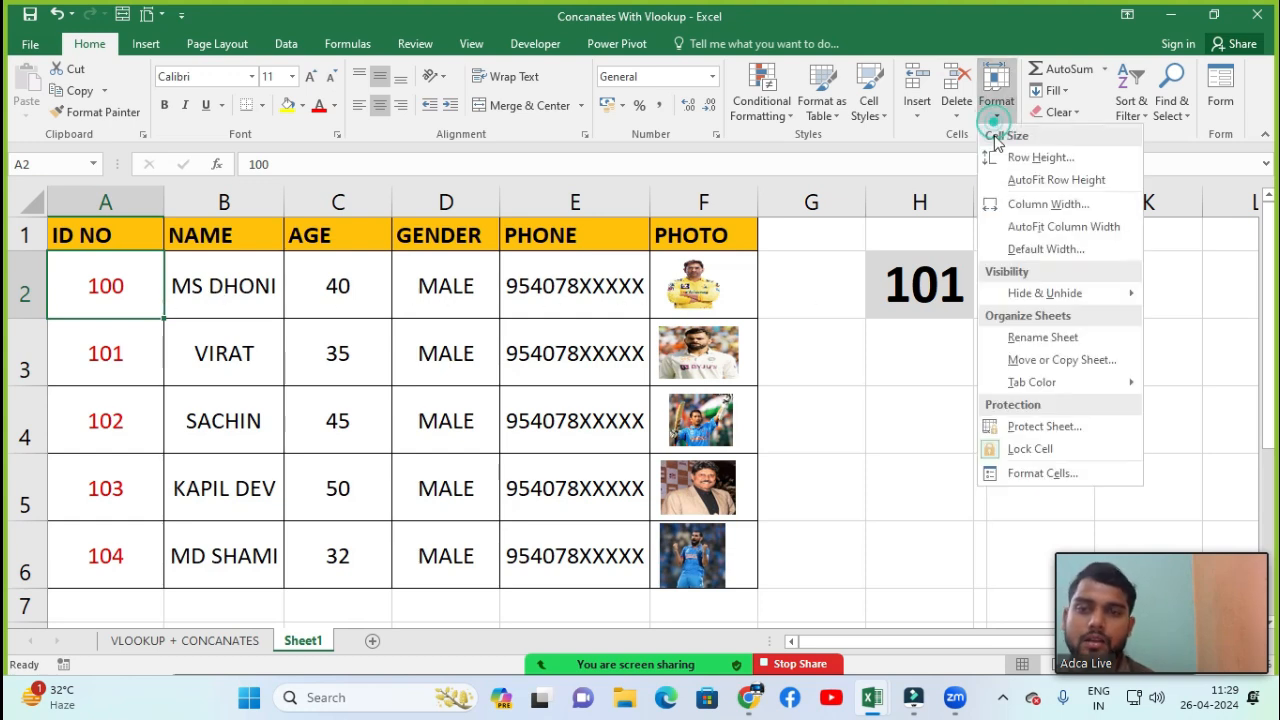
mouse_move(1045, 293)
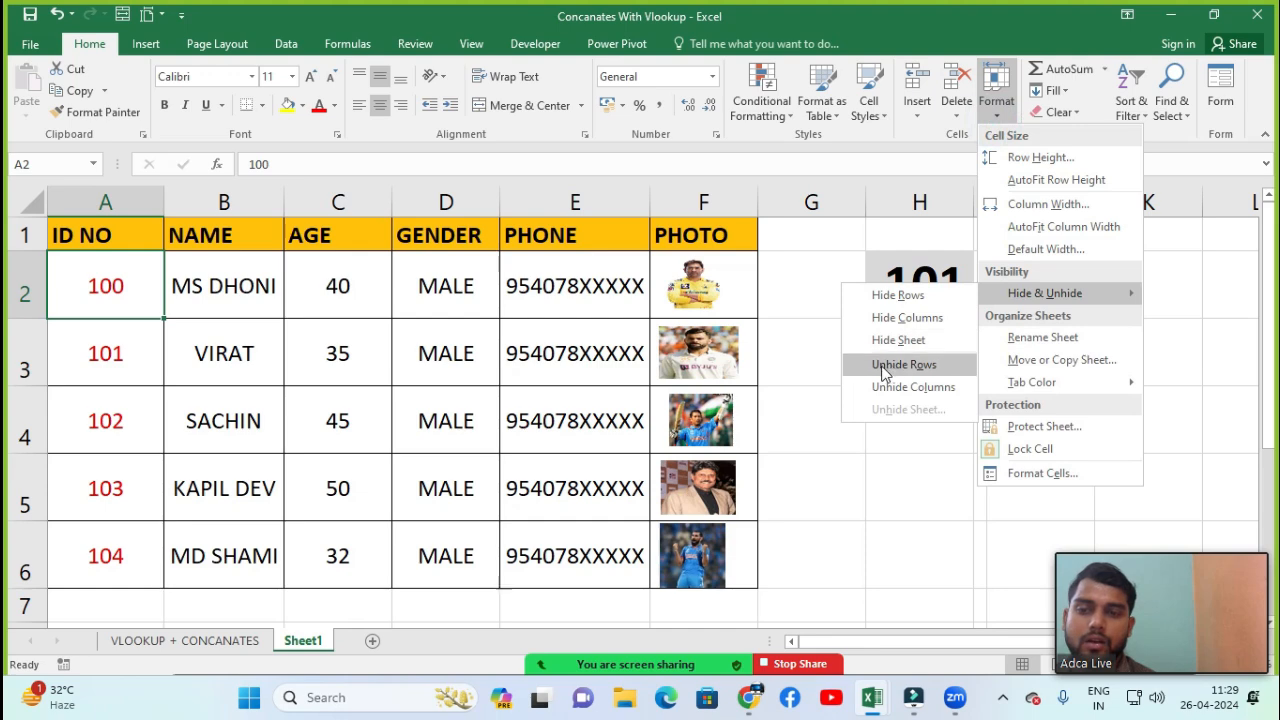
left_click(898, 295)
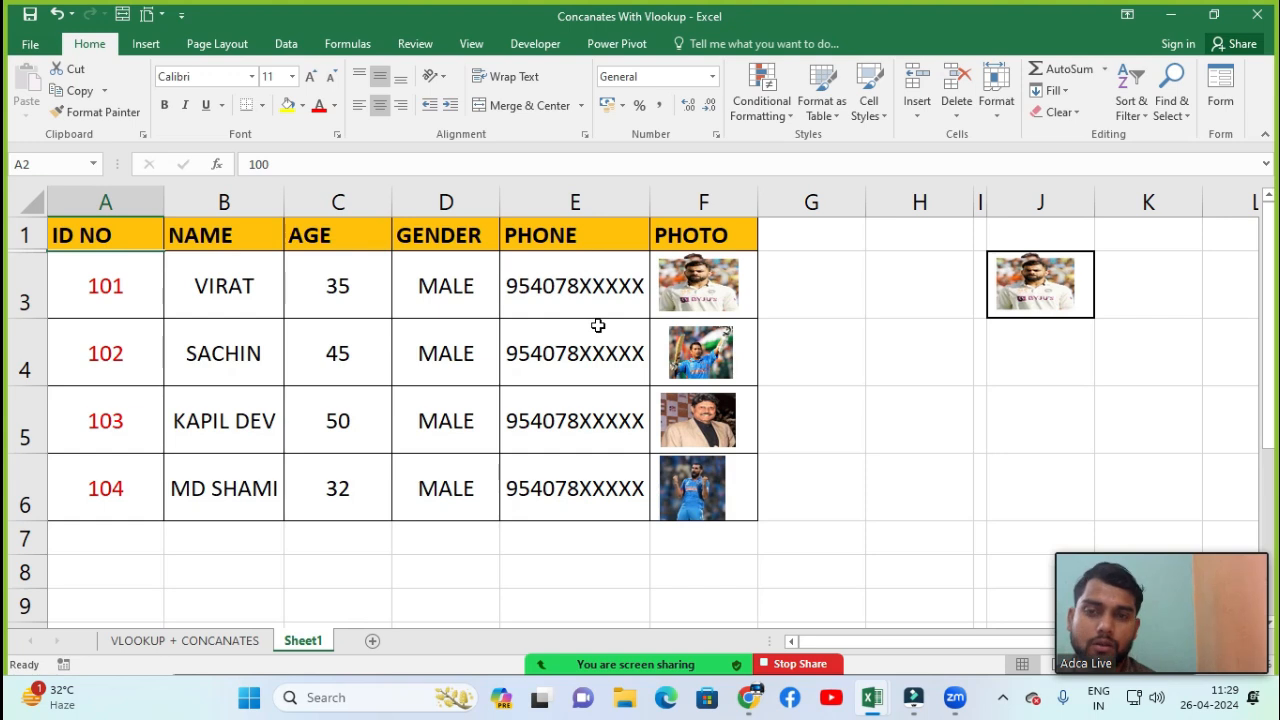
Unhide the hidden row 2
left_click(996, 95)
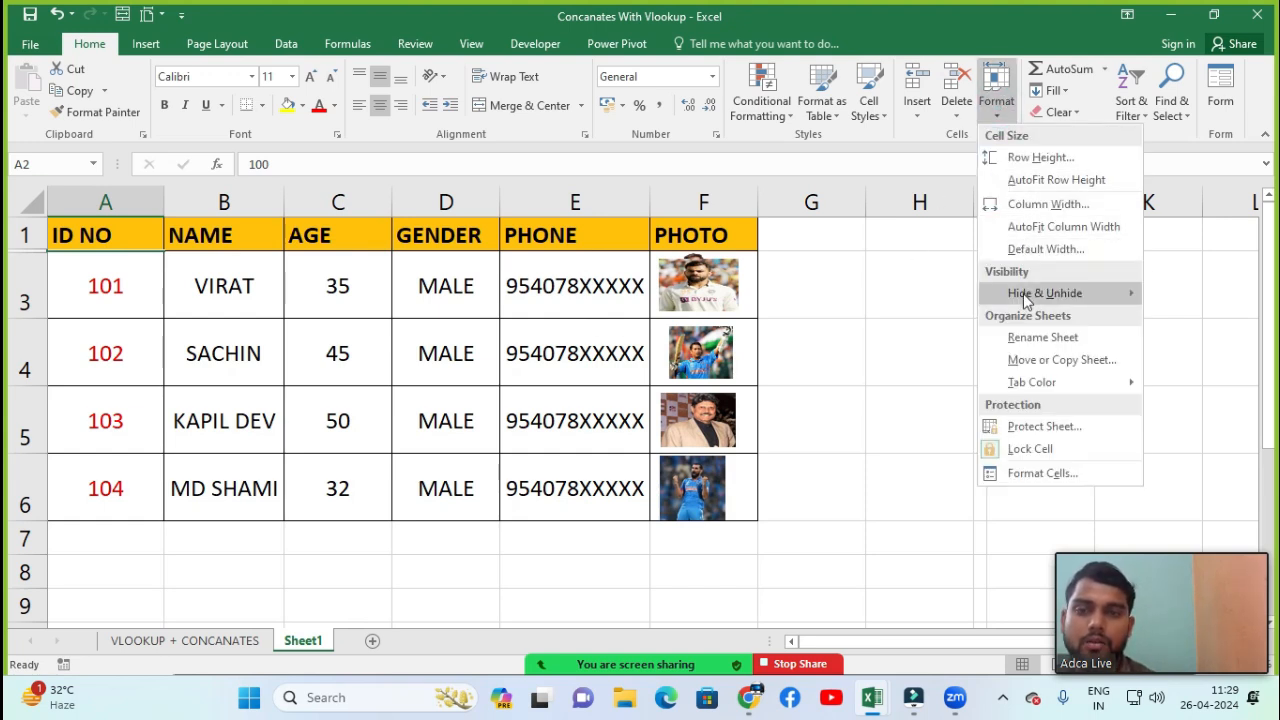
mouse_move(1020, 296)
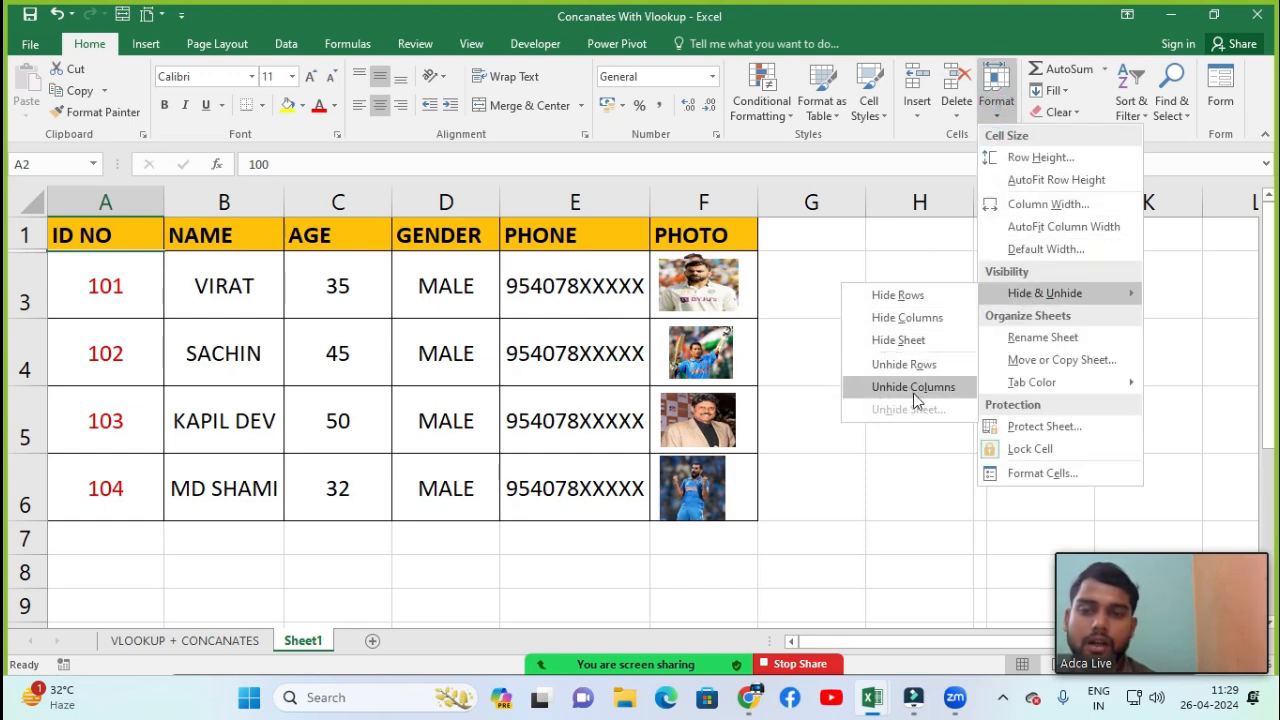
left_click(888, 365)
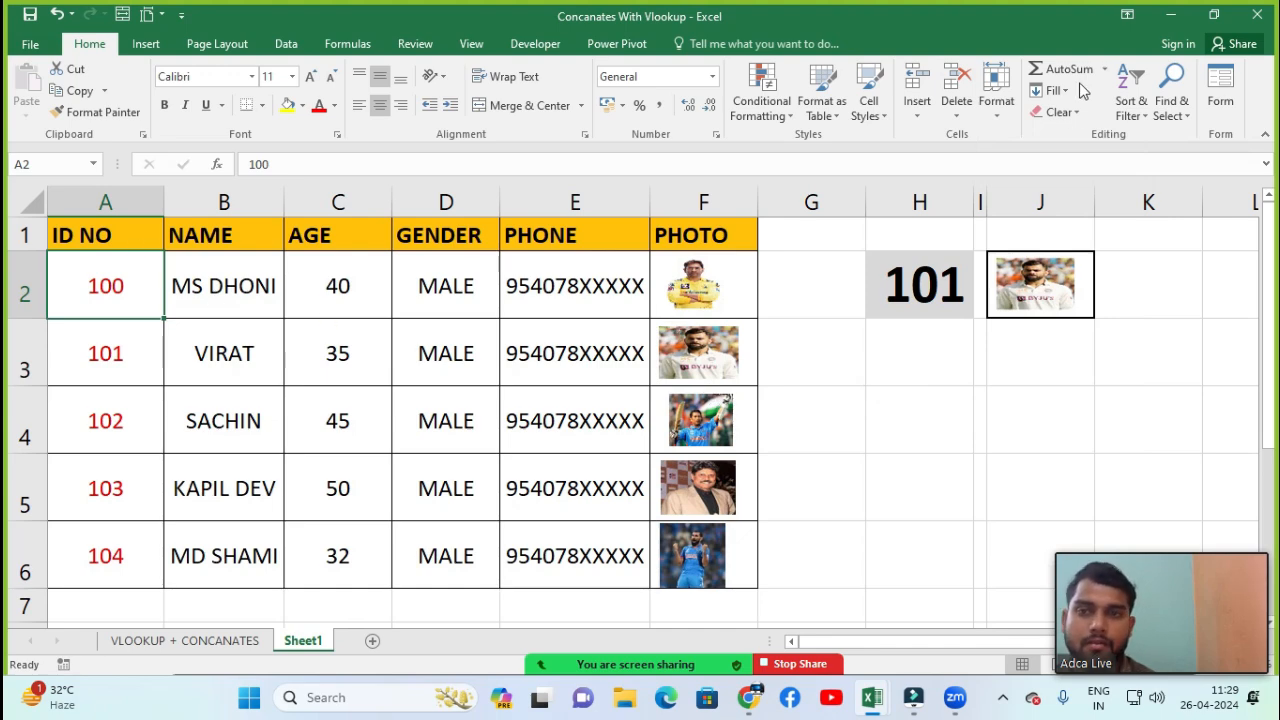
Hide the Sheet1 worksheet
left_click(1000, 100)
mouse_move(1062, 302)
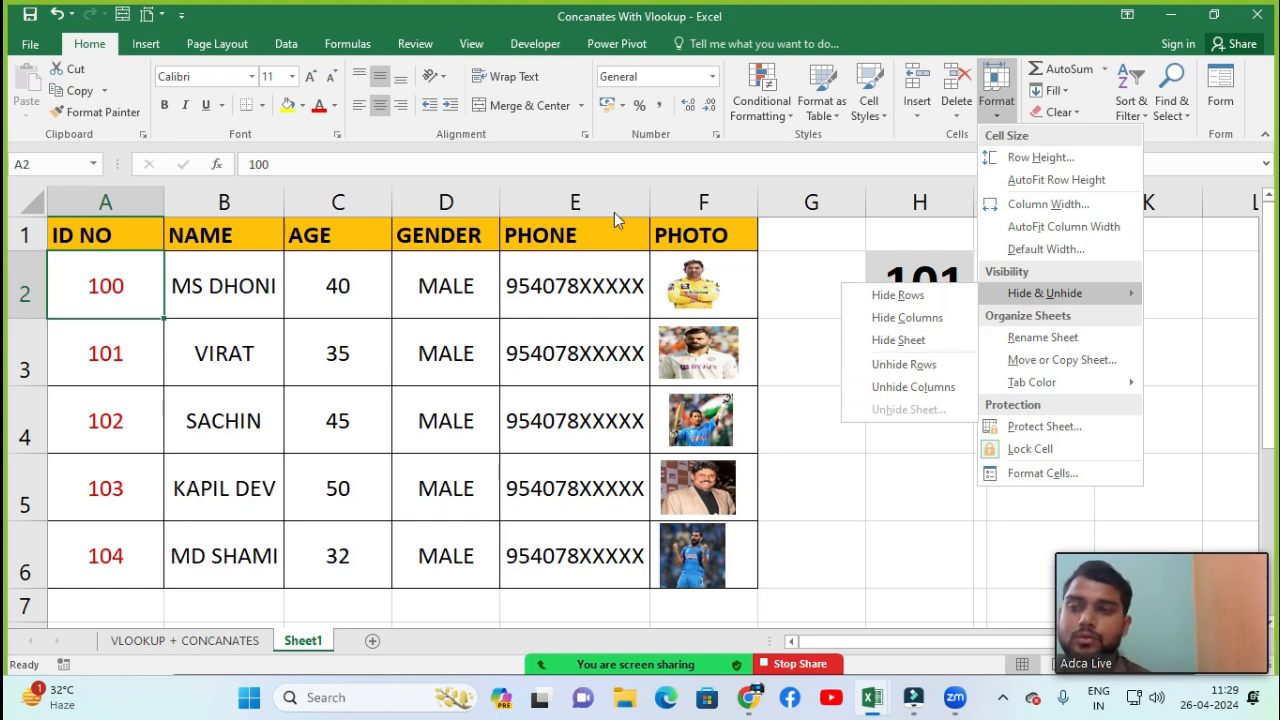
left_click(899, 347)
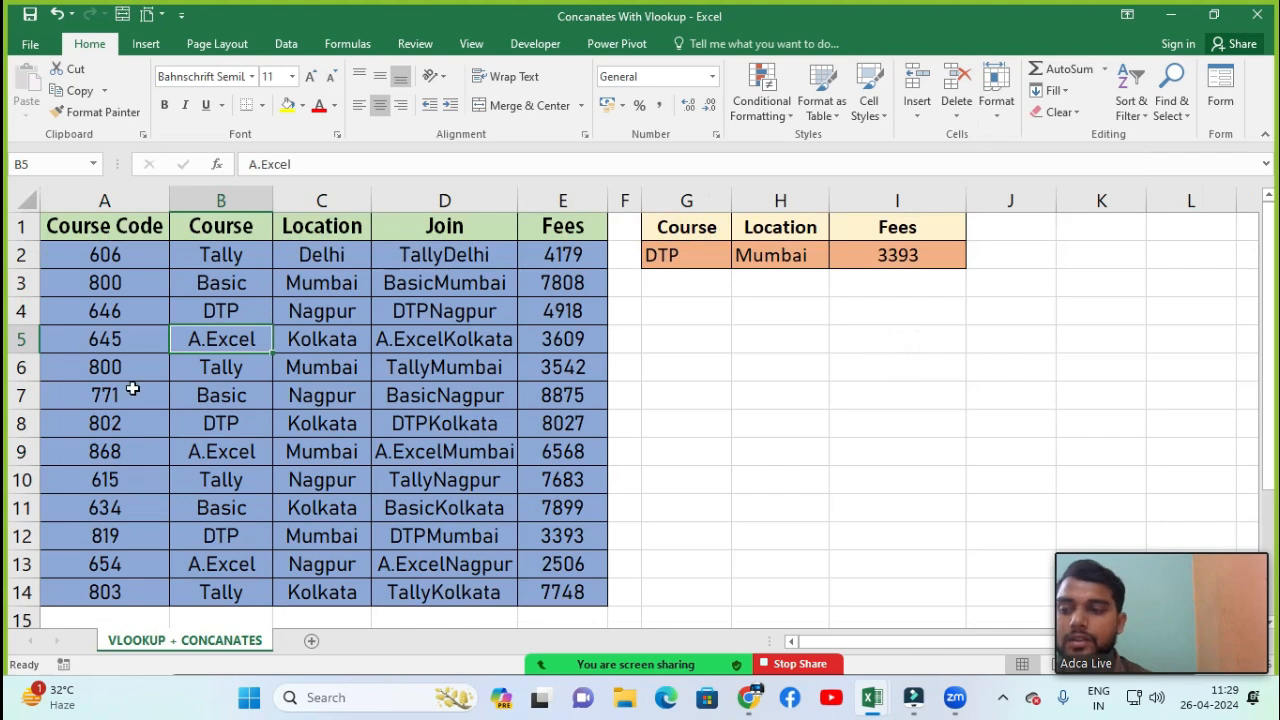
Unhide the hidden Sheet1 worksheet
left_click(996, 92)
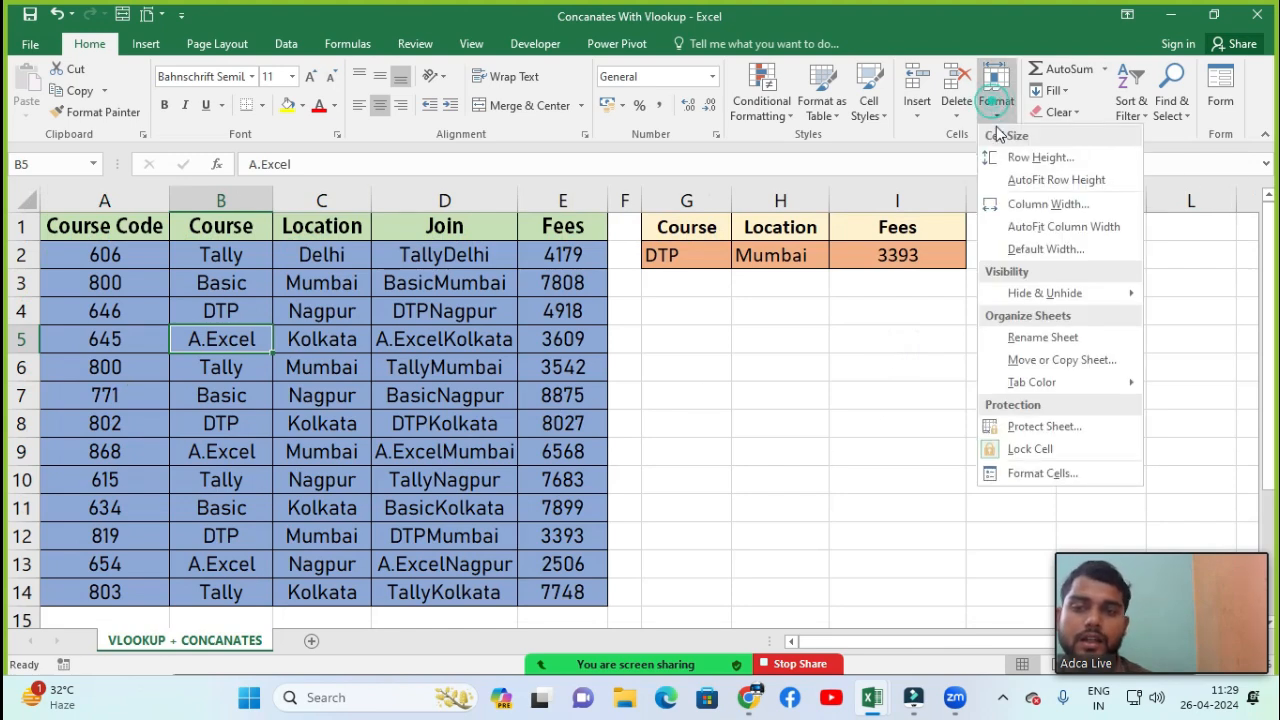
mouse_move(979, 294)
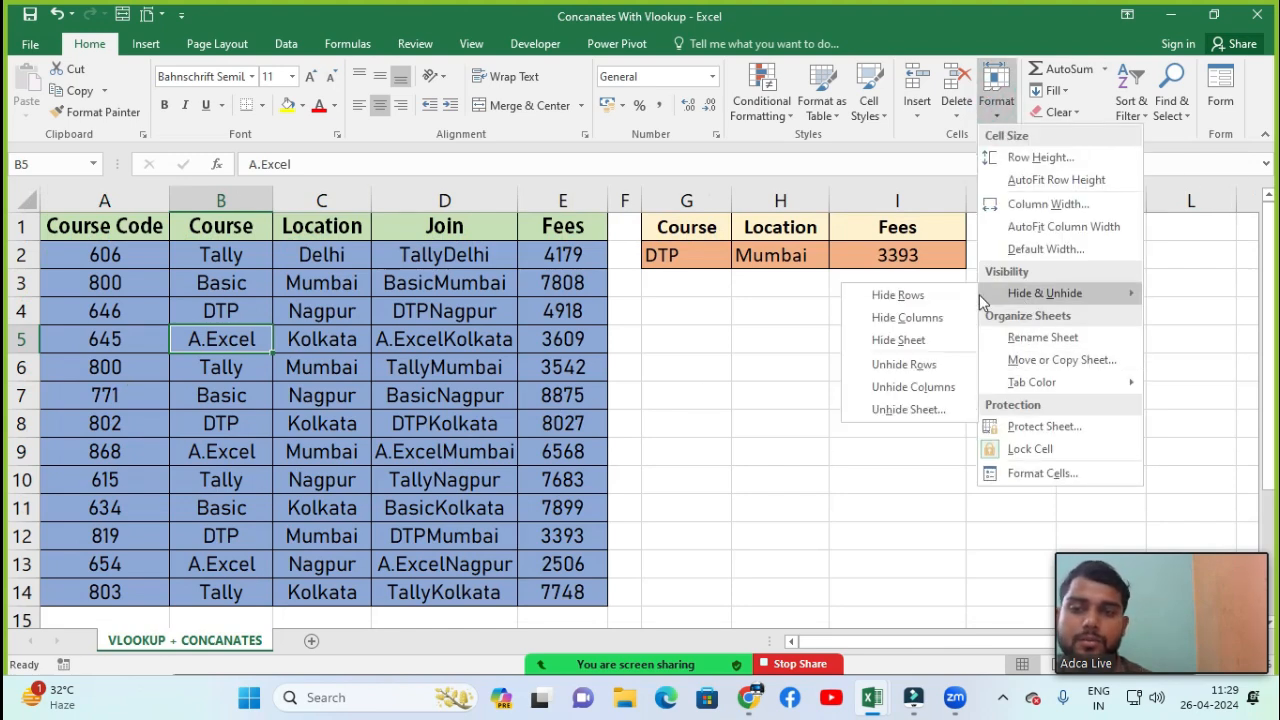
left_click(899, 411)
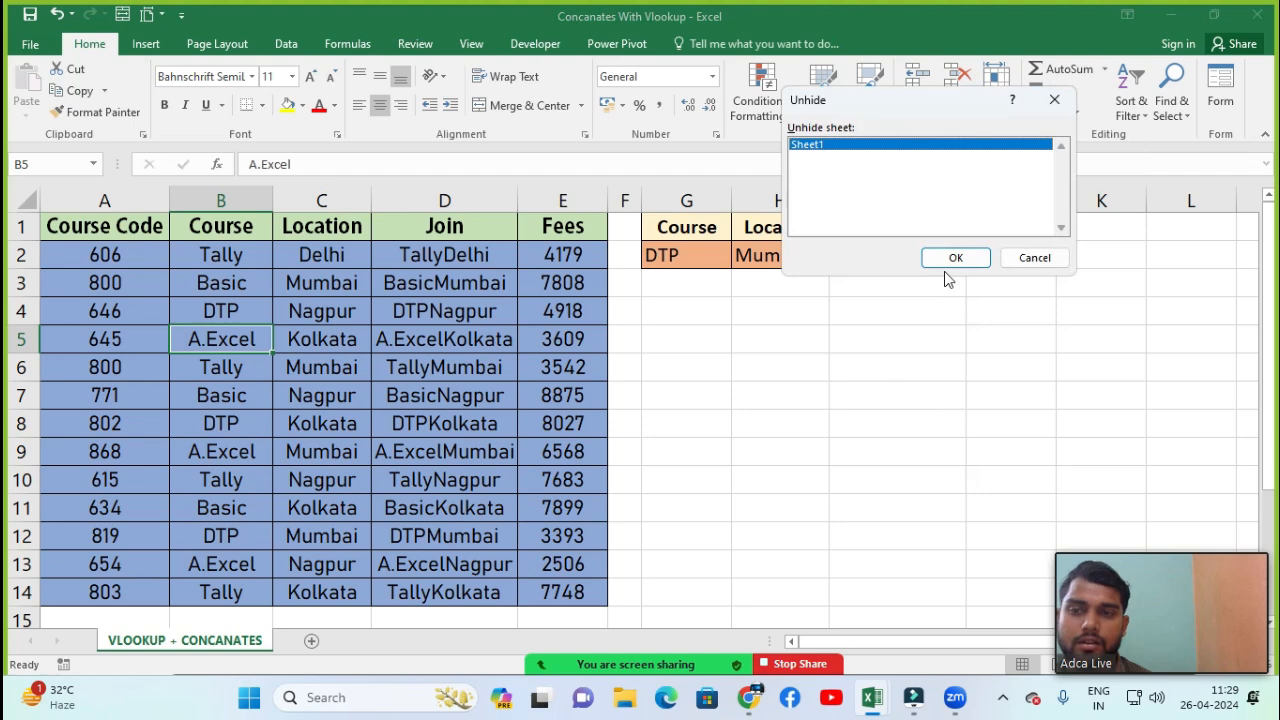
left_click(975, 259)
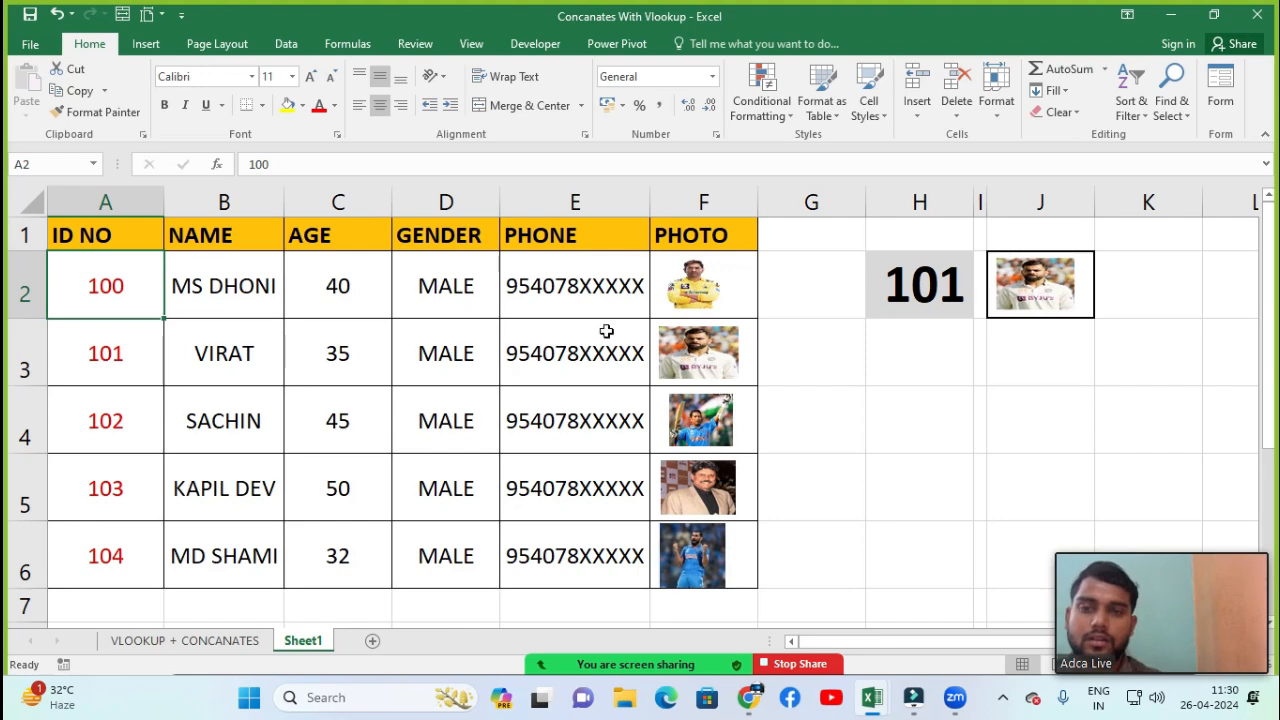
left_click(996, 108)
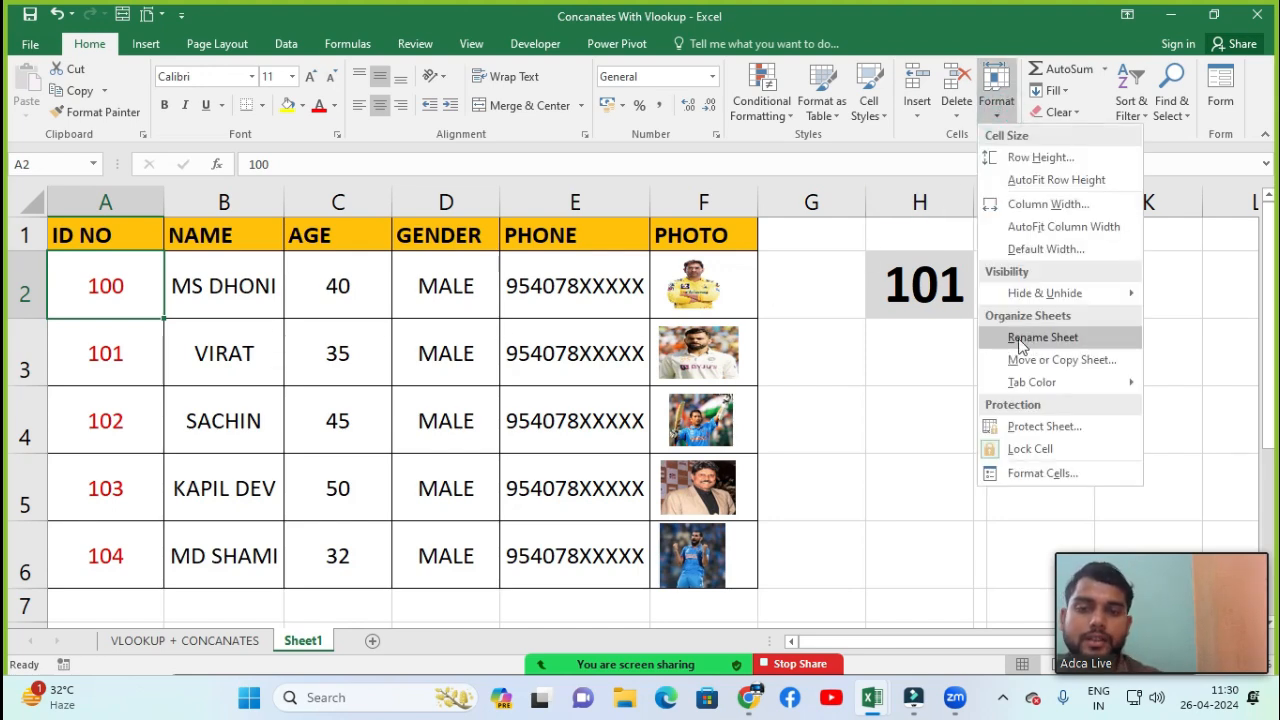
left_click(183, 651)
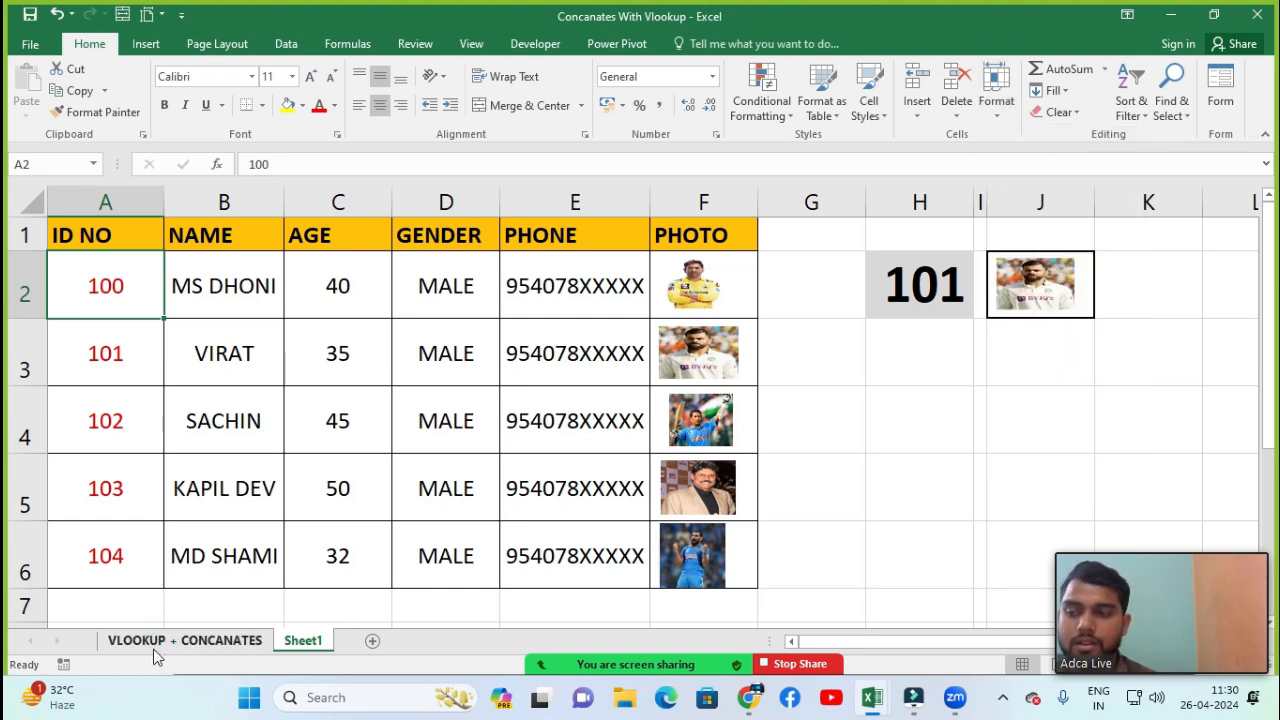
left_click(165, 645)
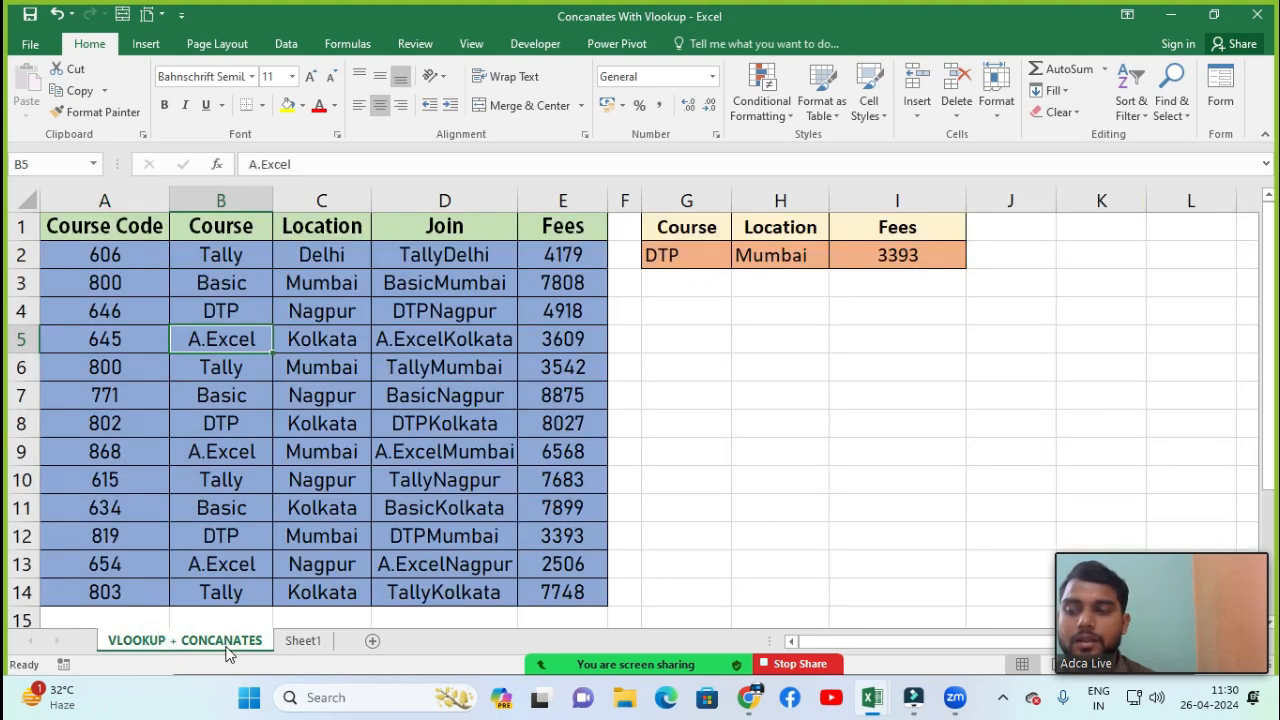
left_click(300, 641)
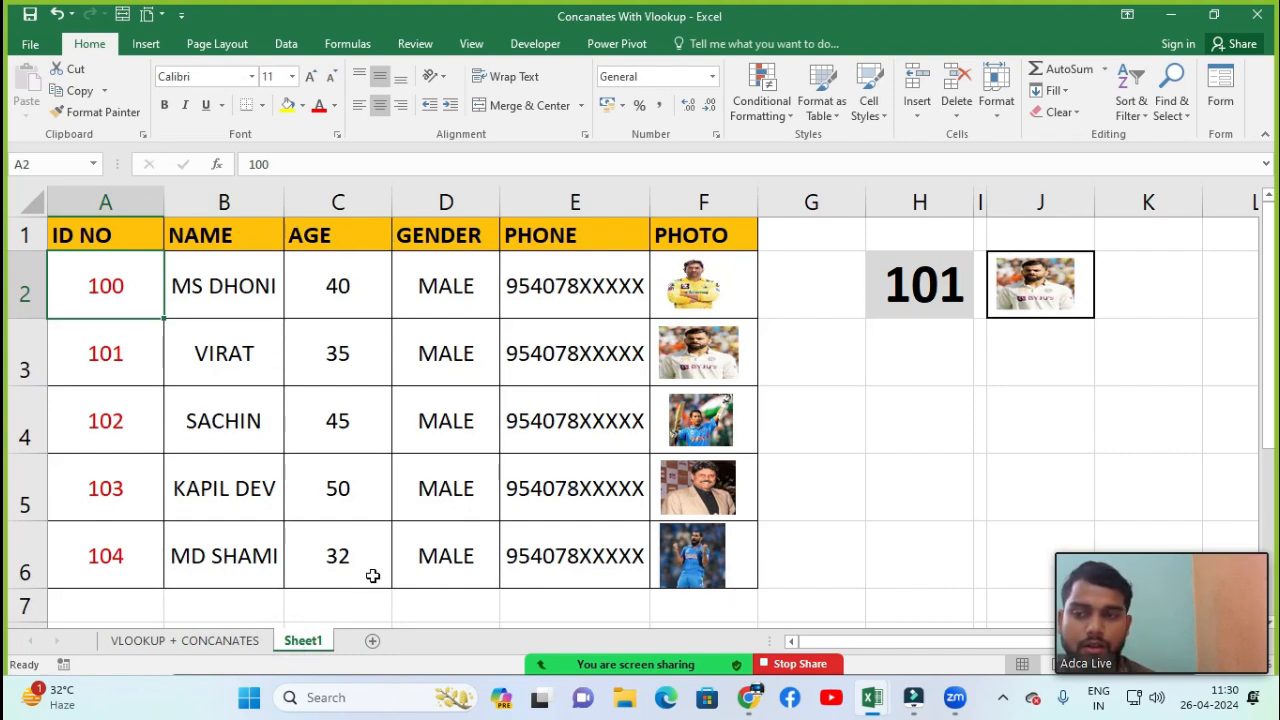
Rename Sheet1 as Pictures
left_click(996, 108)
left_click(1040, 337)
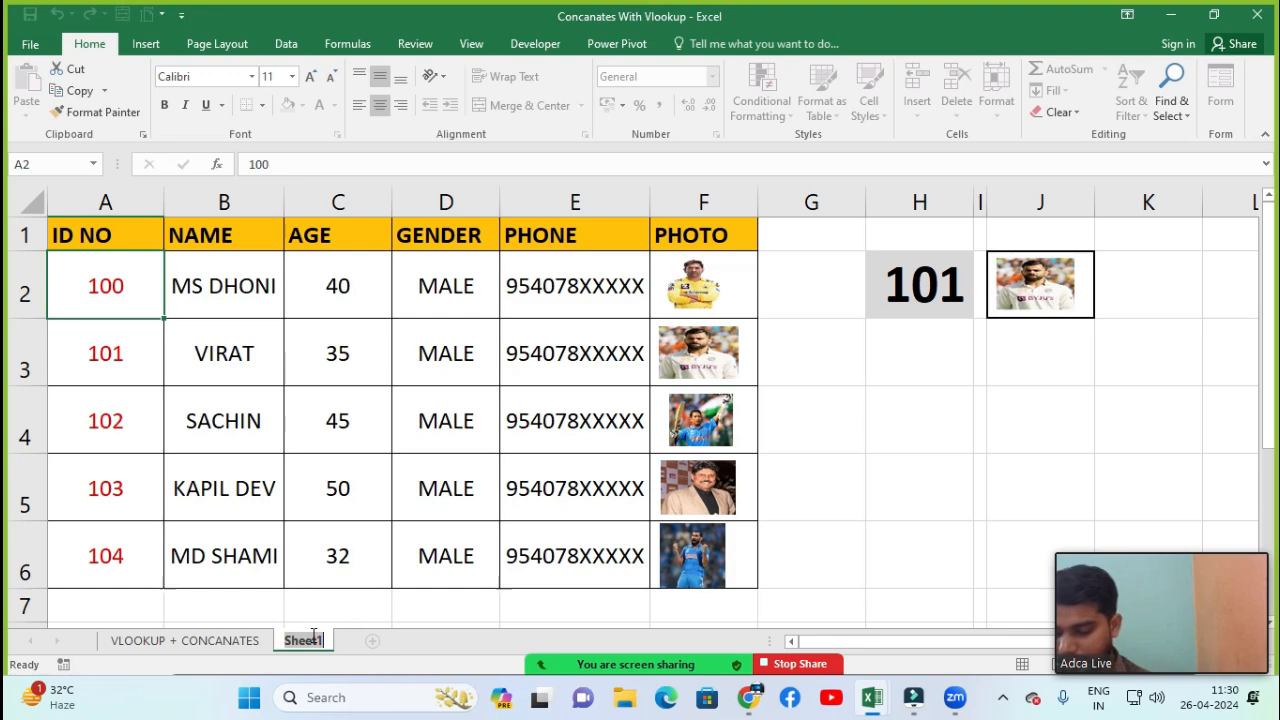
type("Pic")
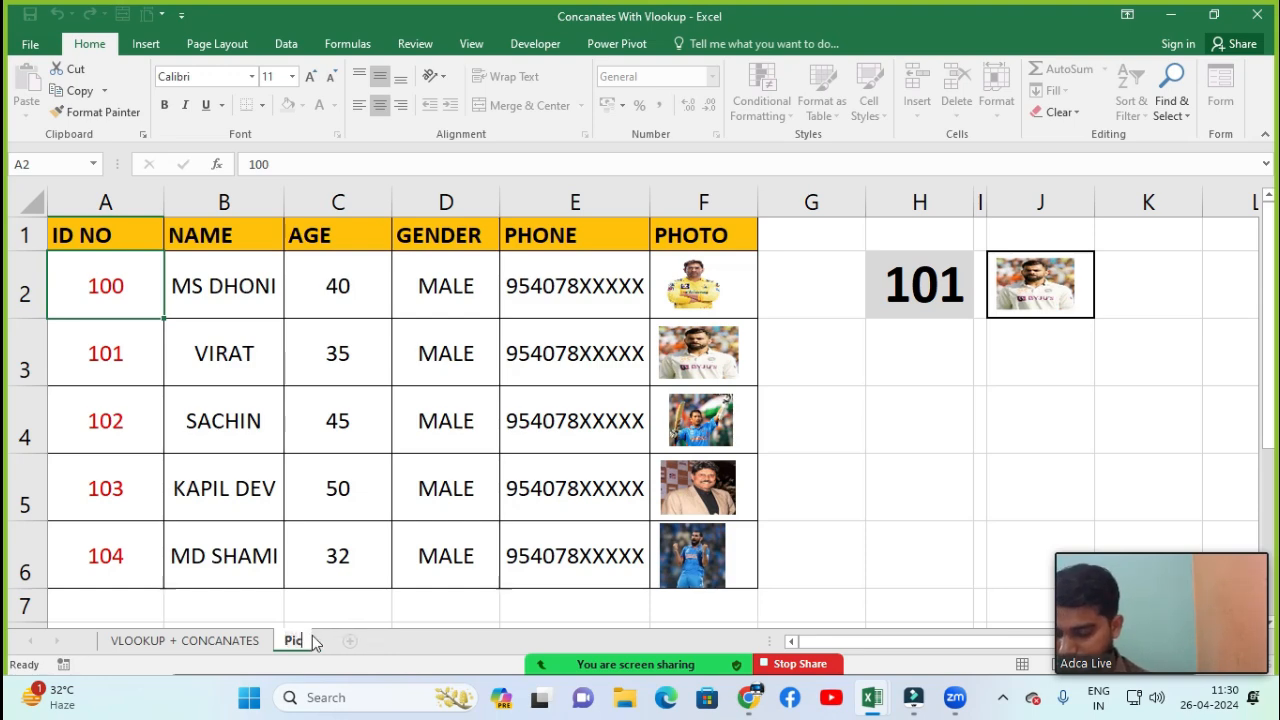
type("tures")
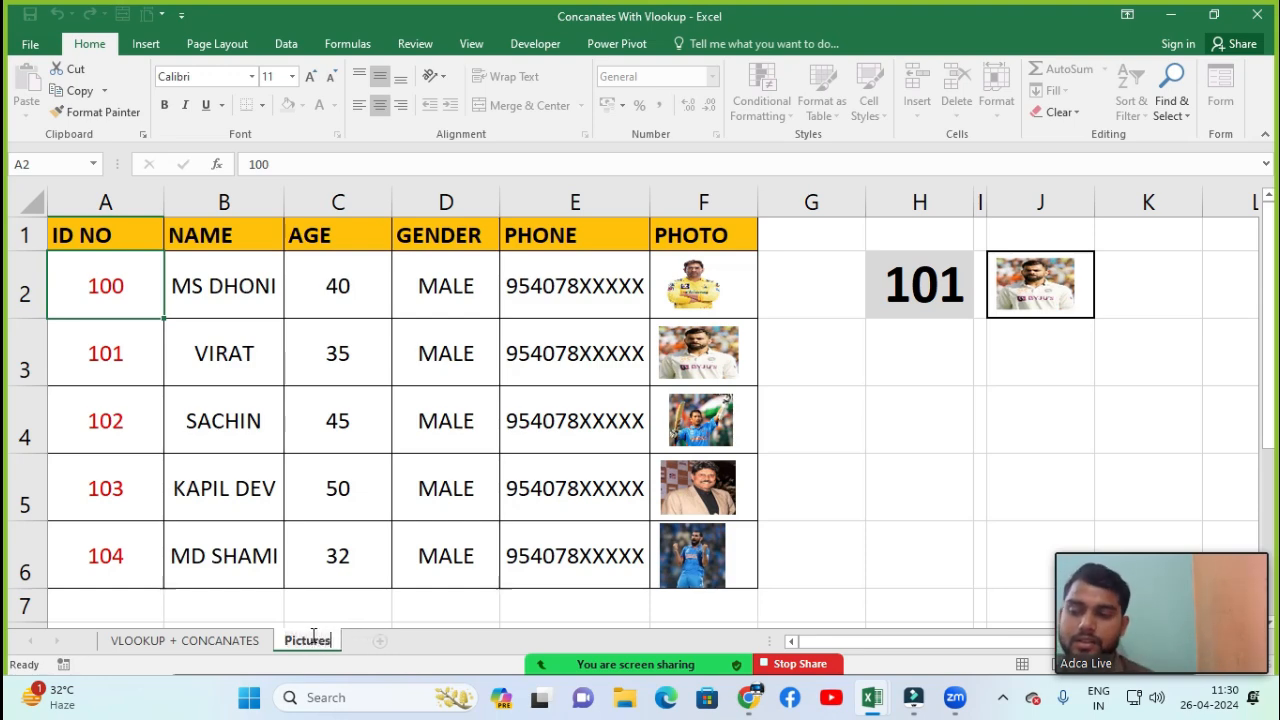
left_click(428, 625)
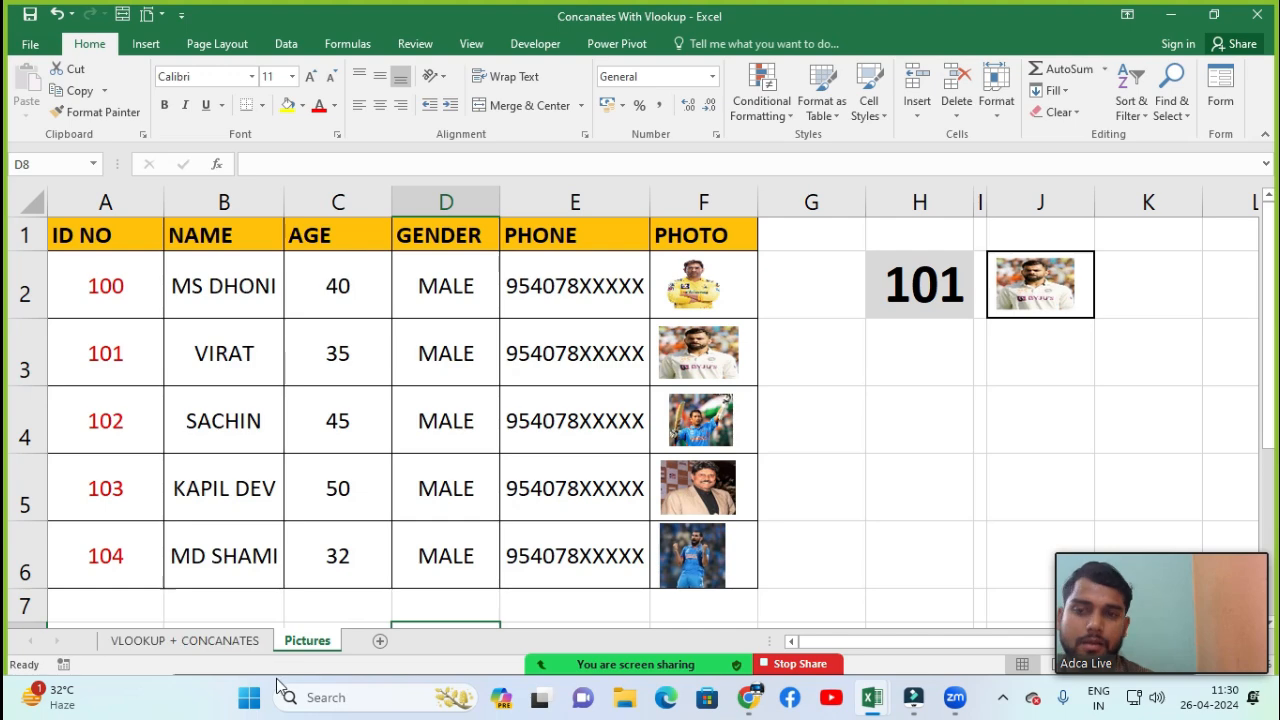
Set the Pictures sheet's tab colour to red
left_click(988, 92)
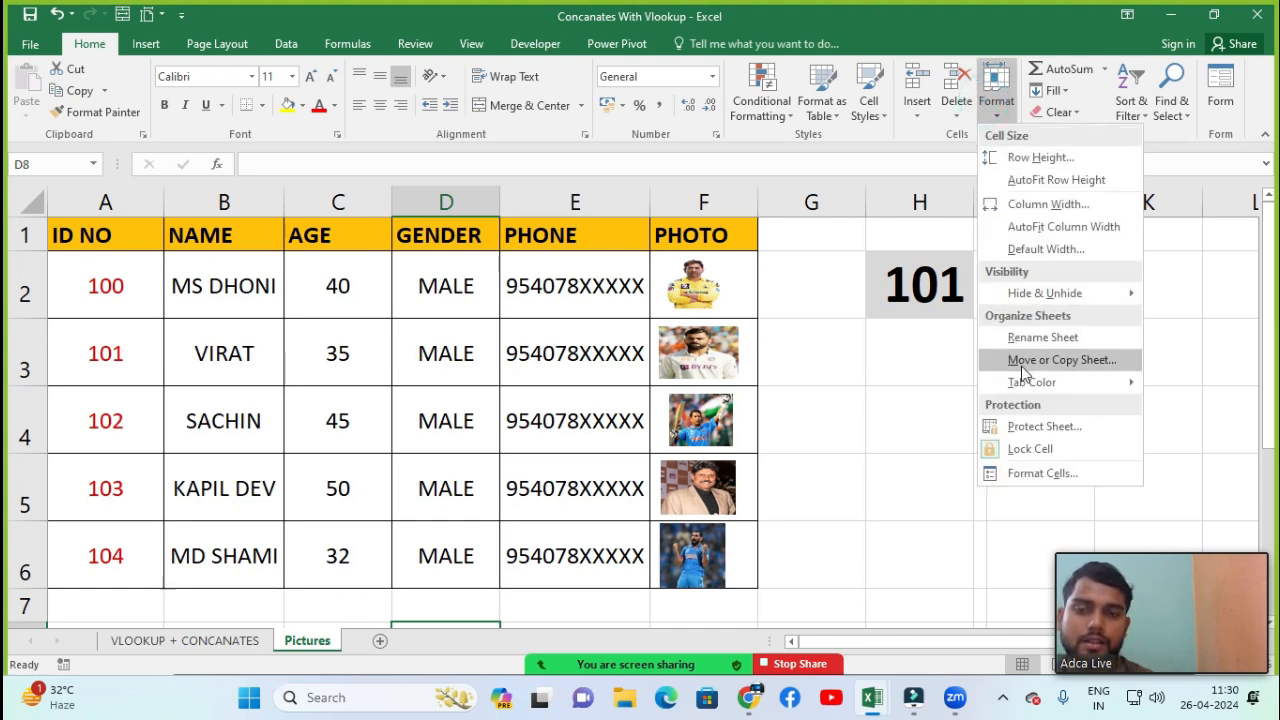
mouse_move(1035, 385)
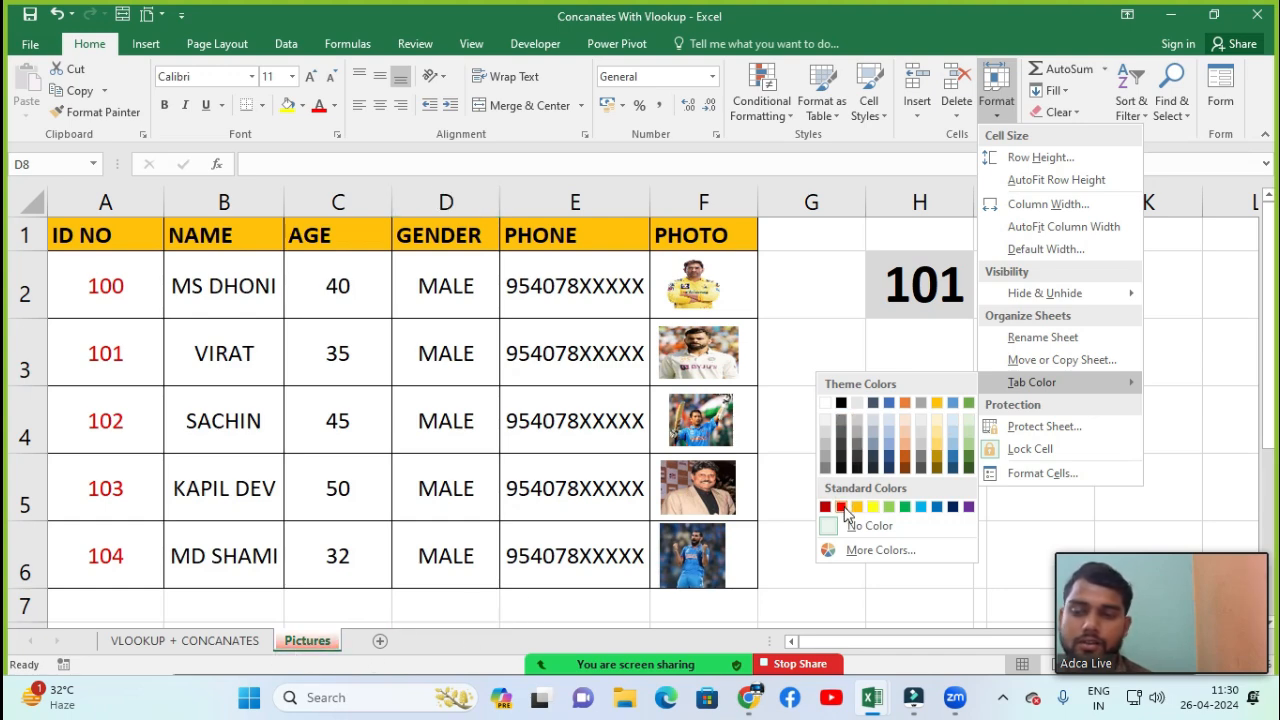
left_click(843, 508)
Set the VLOOKUP + CONCANATES sheet's tab colour to orange
left_click(190, 640)
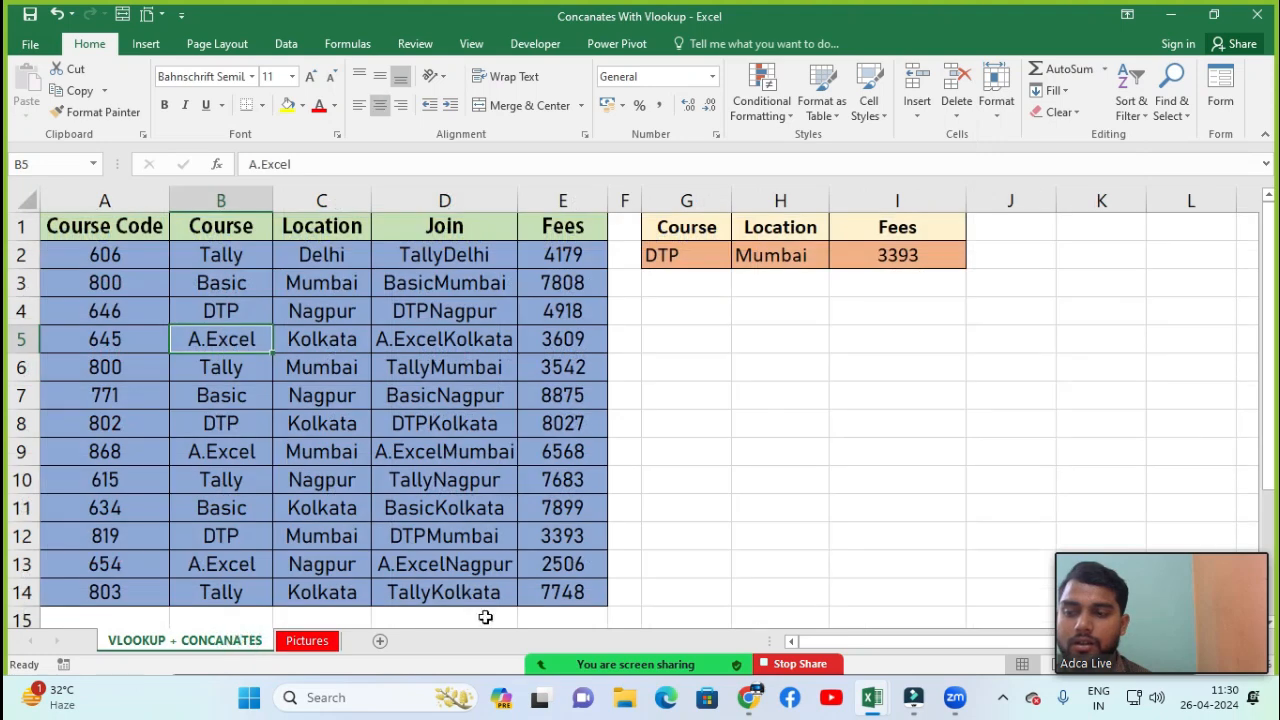
left_click(996, 88)
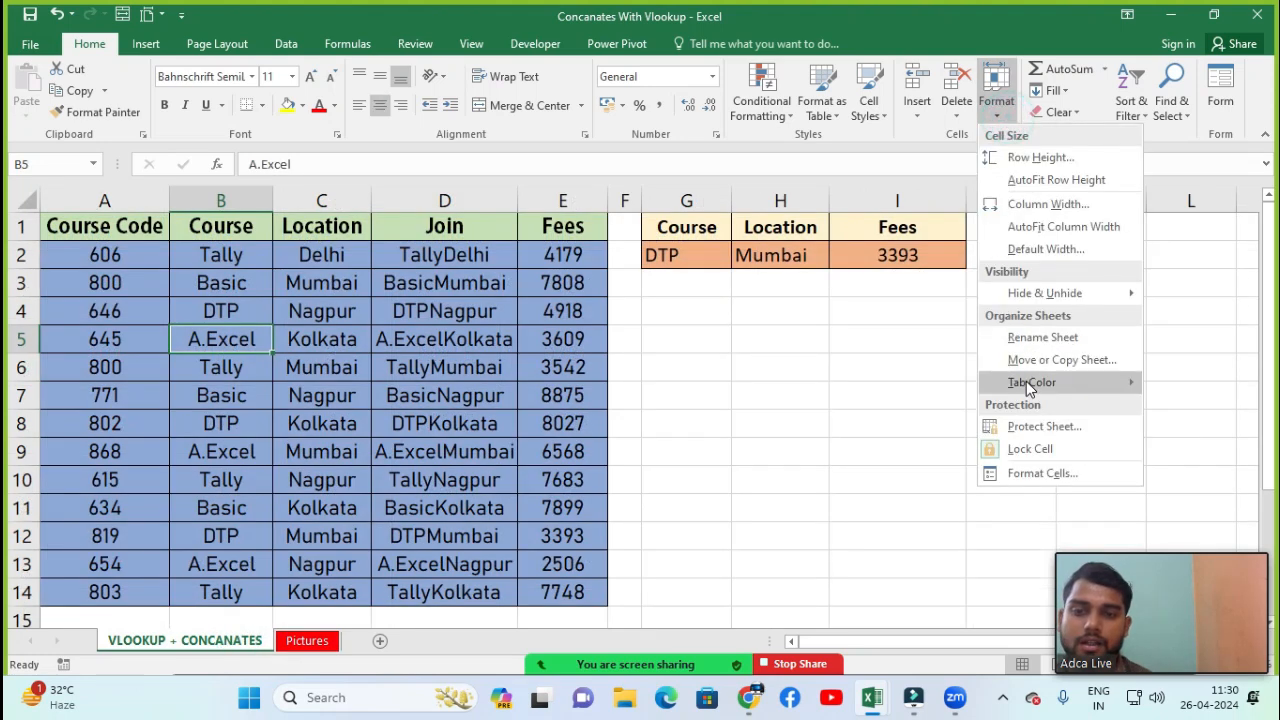
left_click(857, 507)
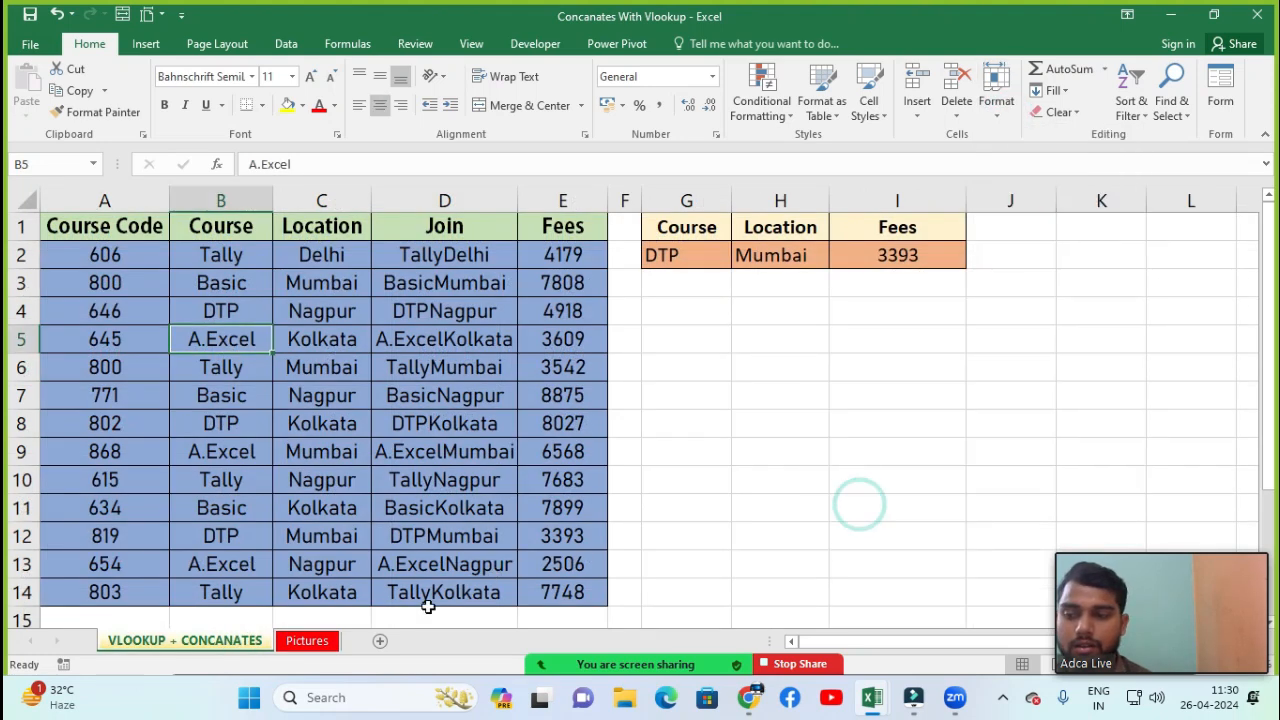
left_click(380, 622)
left_click(307, 640)
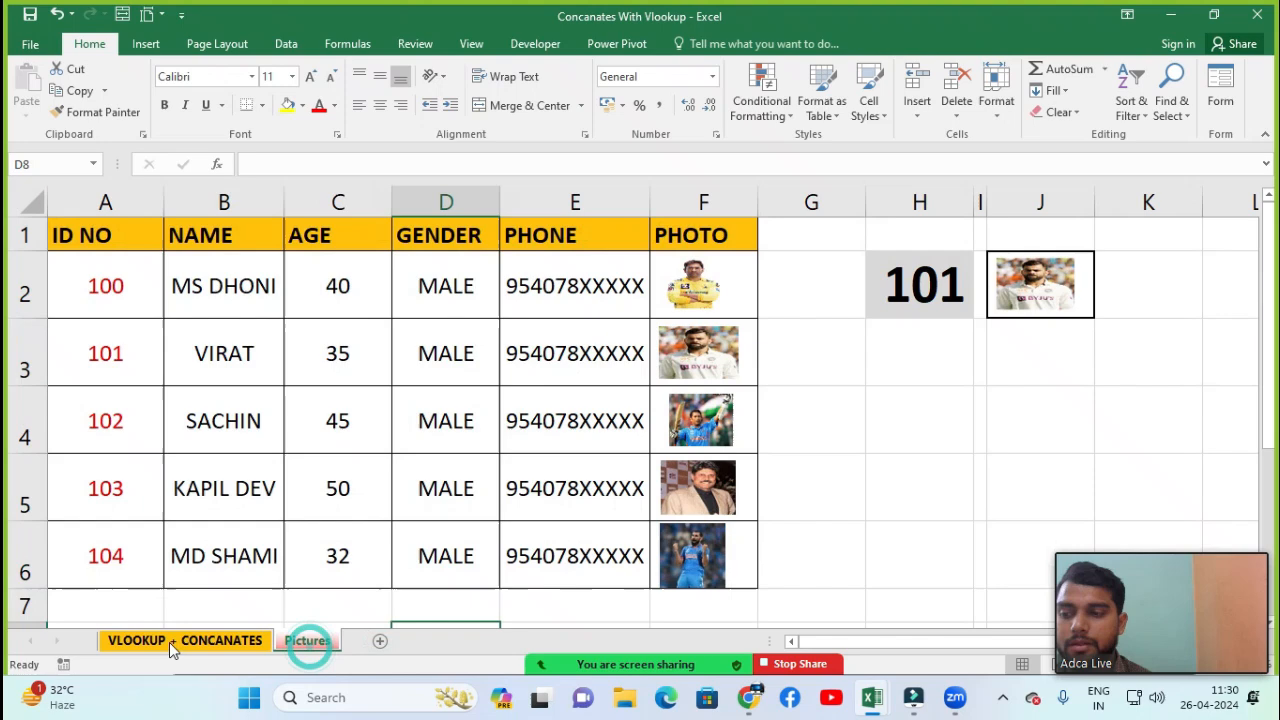
left_click(255, 641)
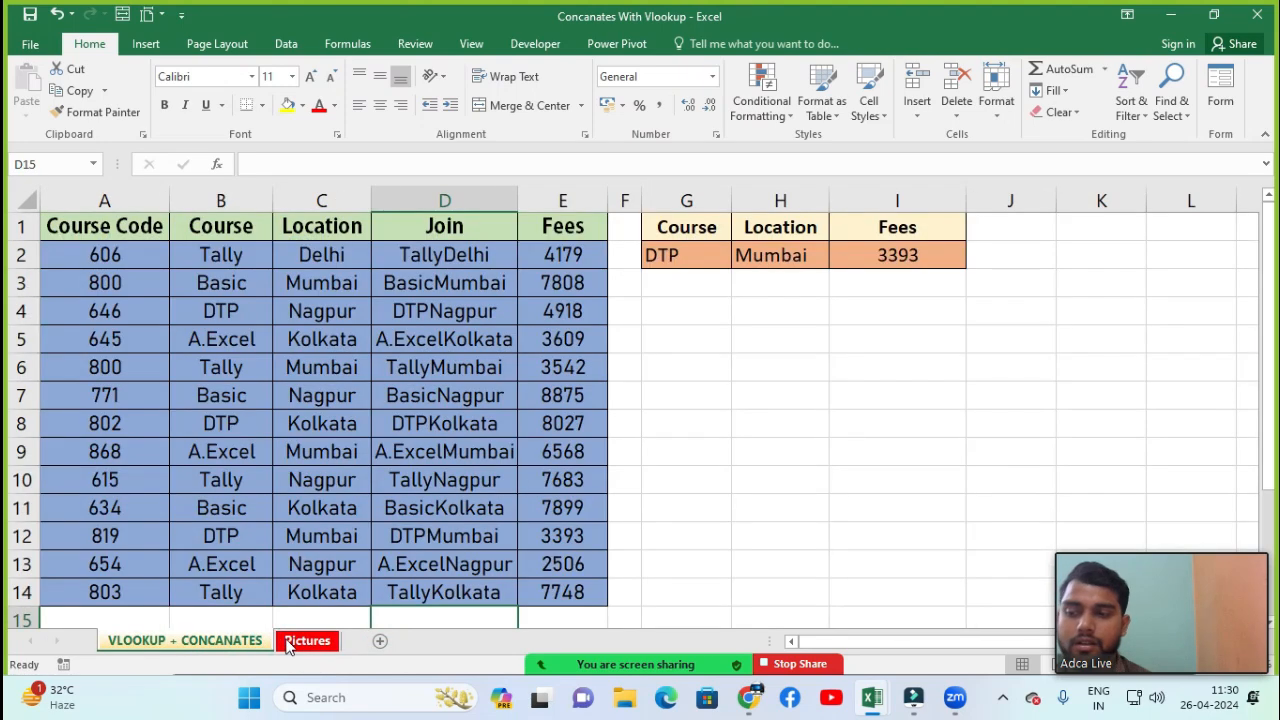
Protect the VLOOKUP + CONCANATES sheet, entering and confirming an unprotect password
left_click(996, 88)
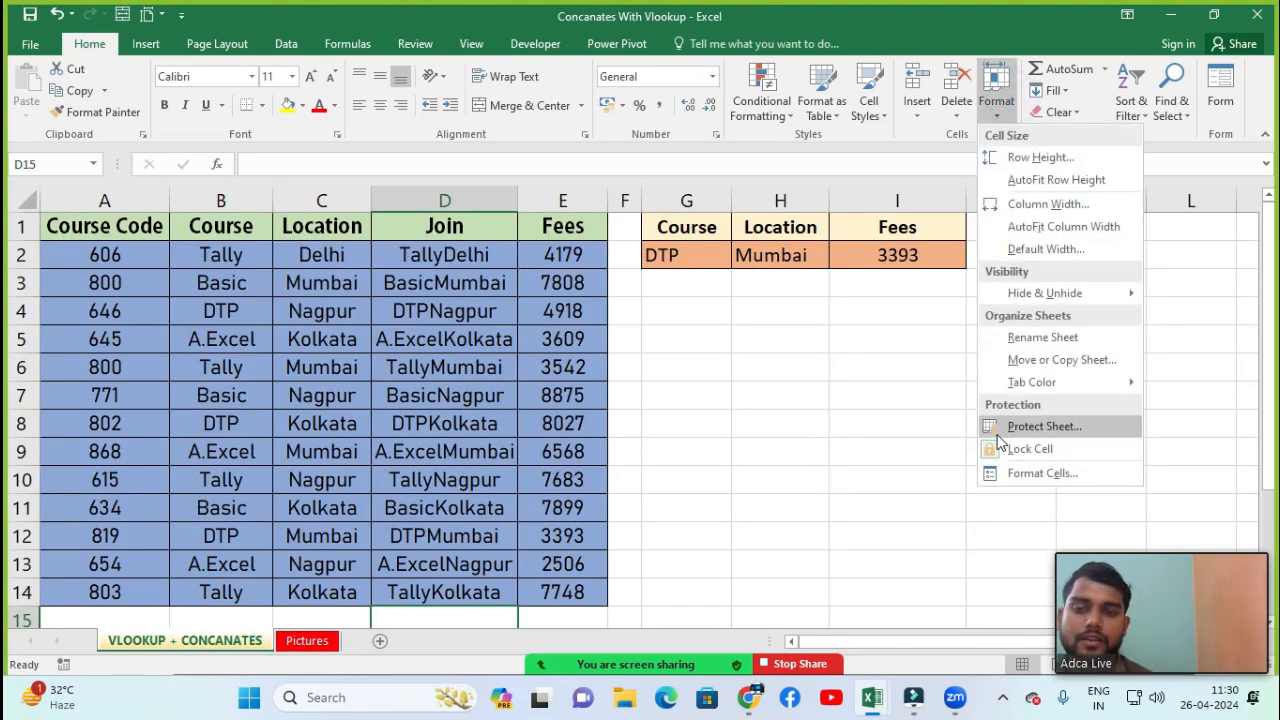
left_click(757, 432)
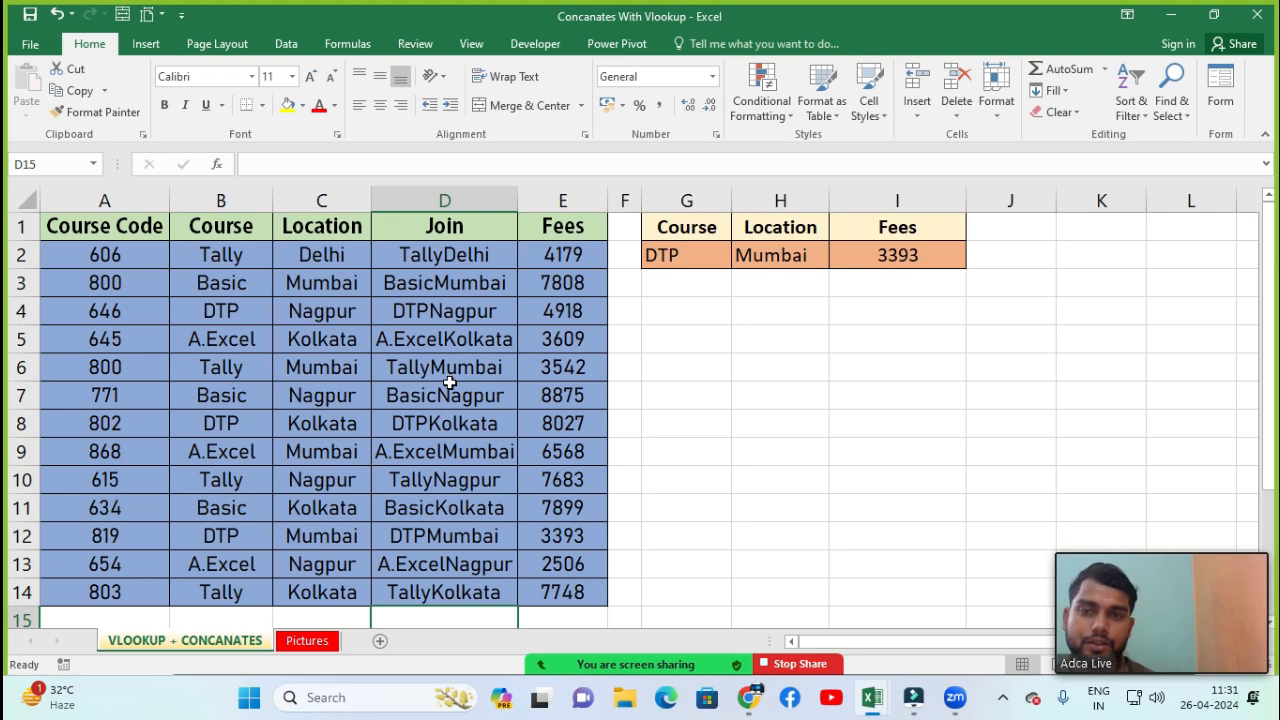
left_click(996, 95)
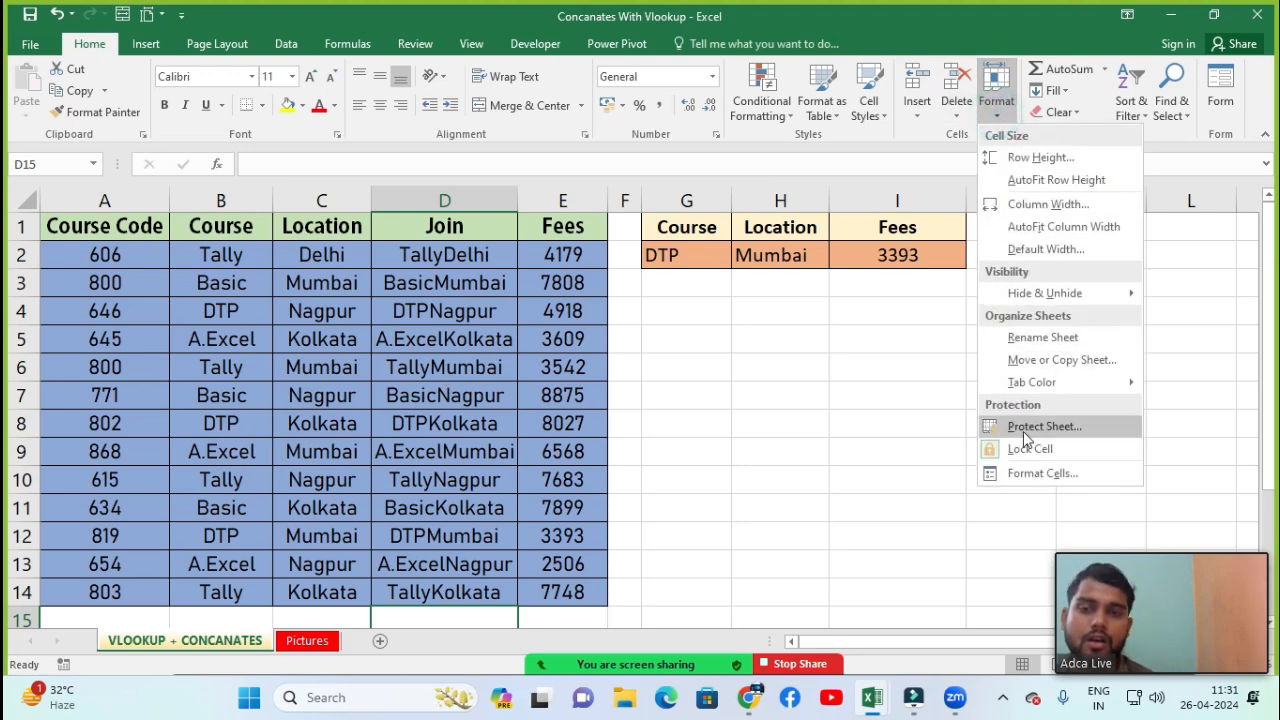
left_click(1023, 431)
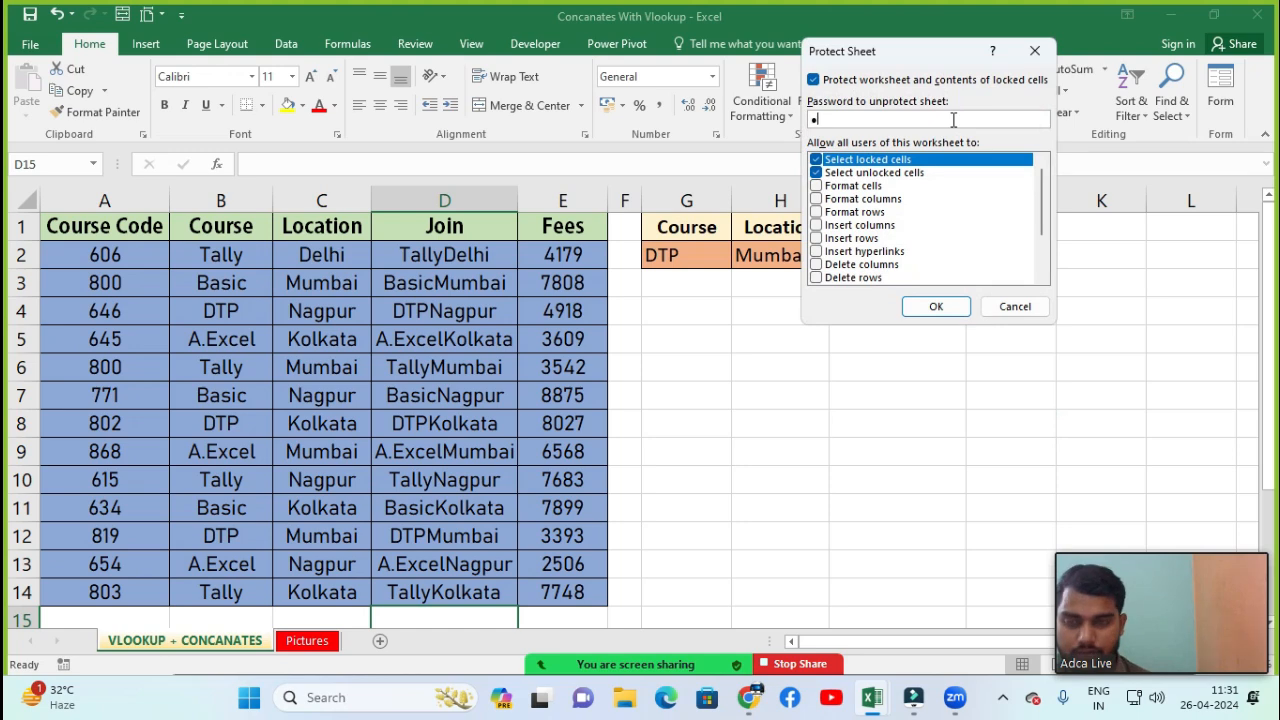
key("Return")
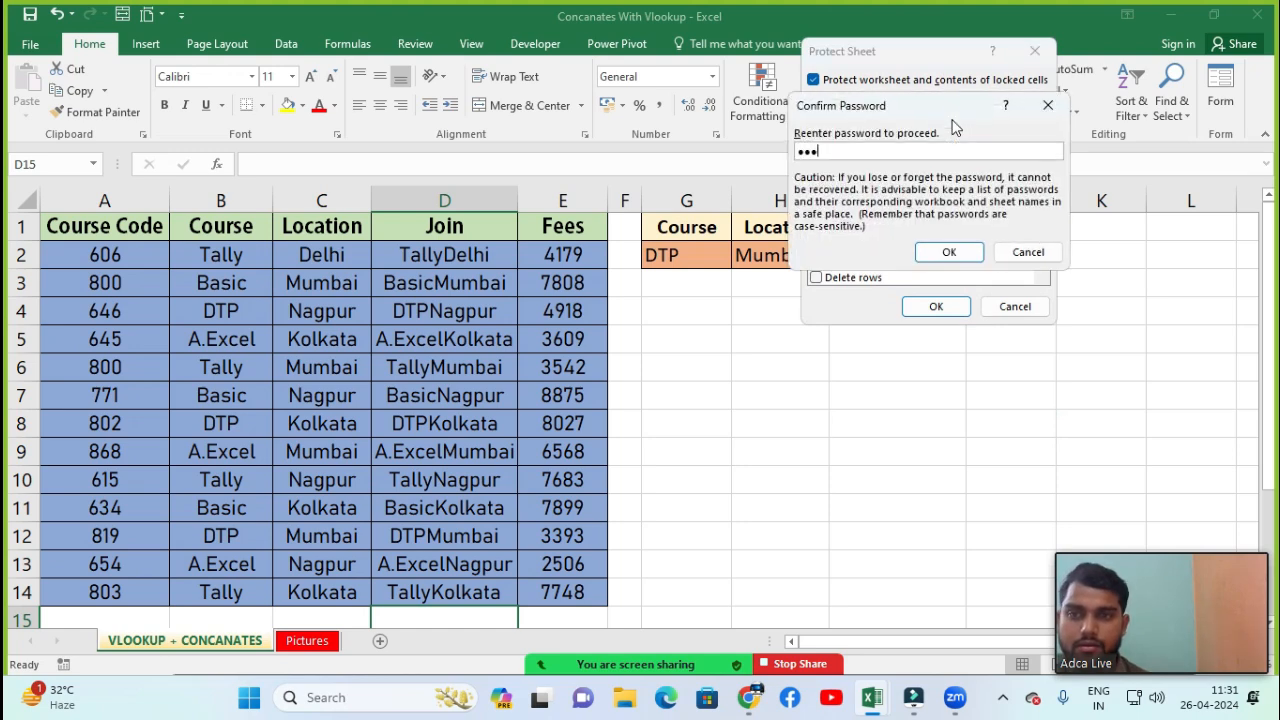
key("Return")
Try to delete the contents of B4:D8 and of cell D7 on the protected sheet
left_click_drag(245, 299, 450, 421)
key("Delete")
left_click(676, 395)
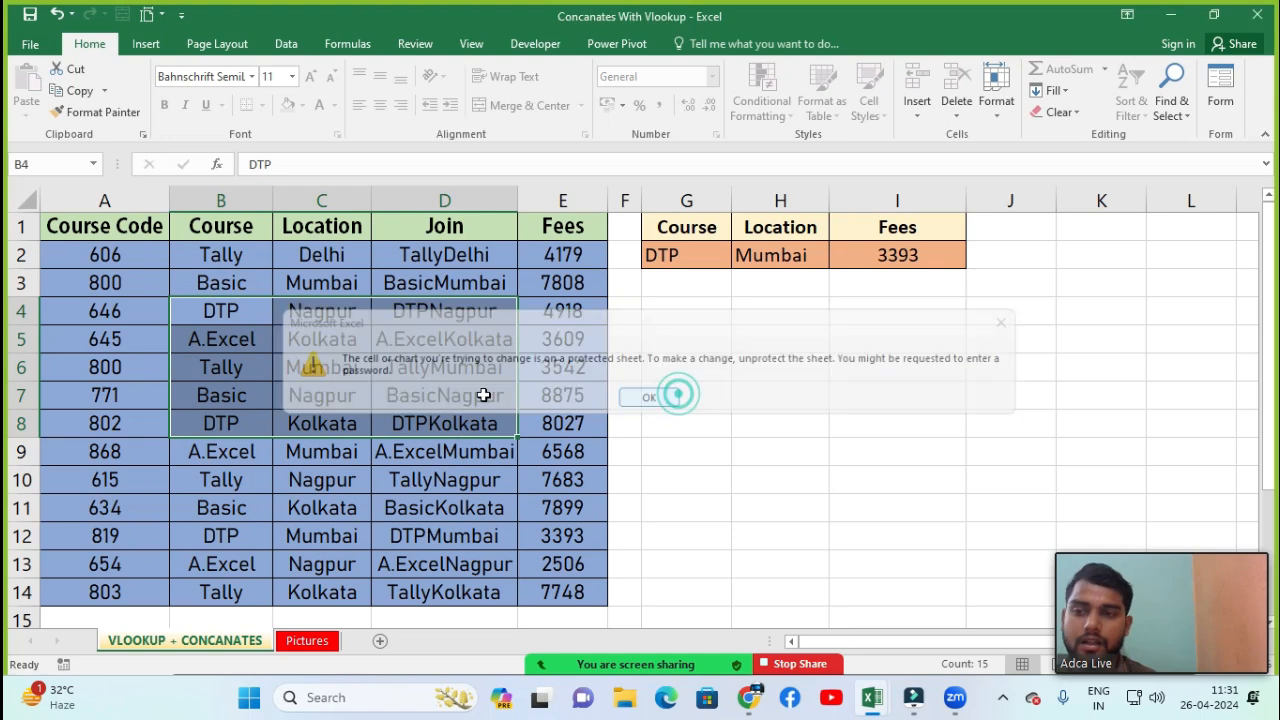
left_click(483, 395)
key("Delete")
left_click(633, 394)
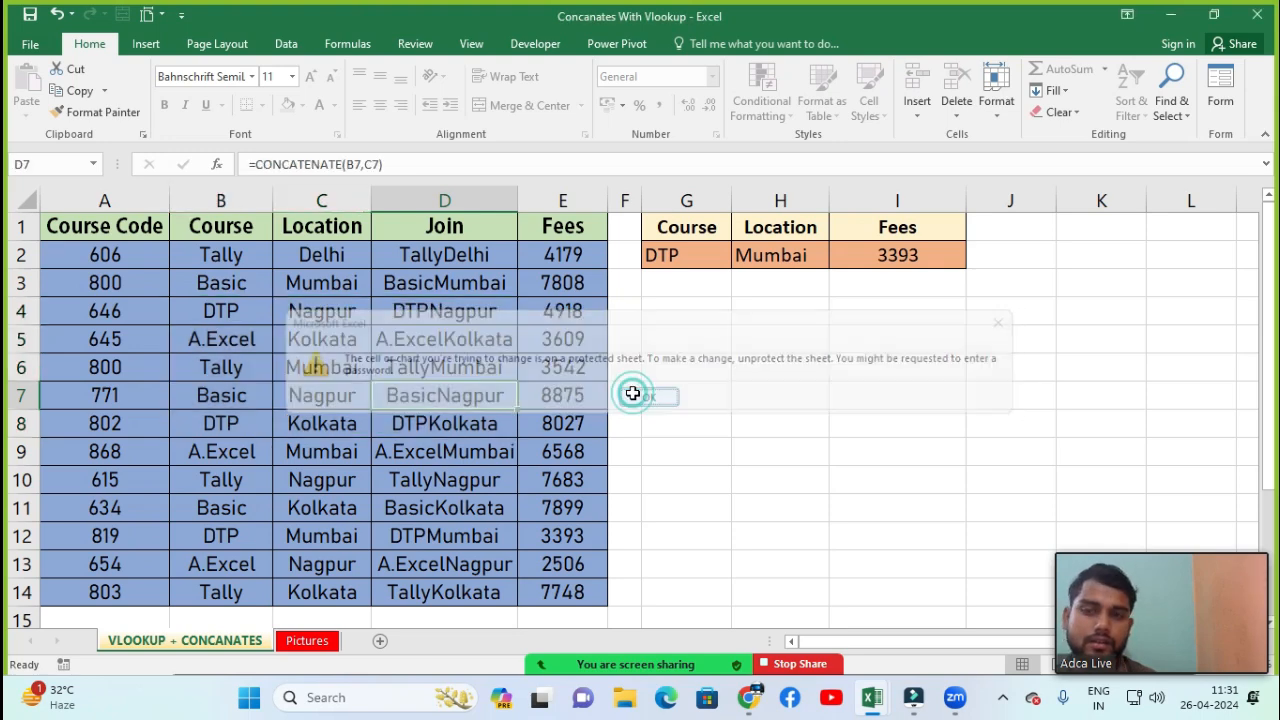
Unprotect the VLOOKUP + CONCANATES sheet by entering its password
left_click(996, 100)
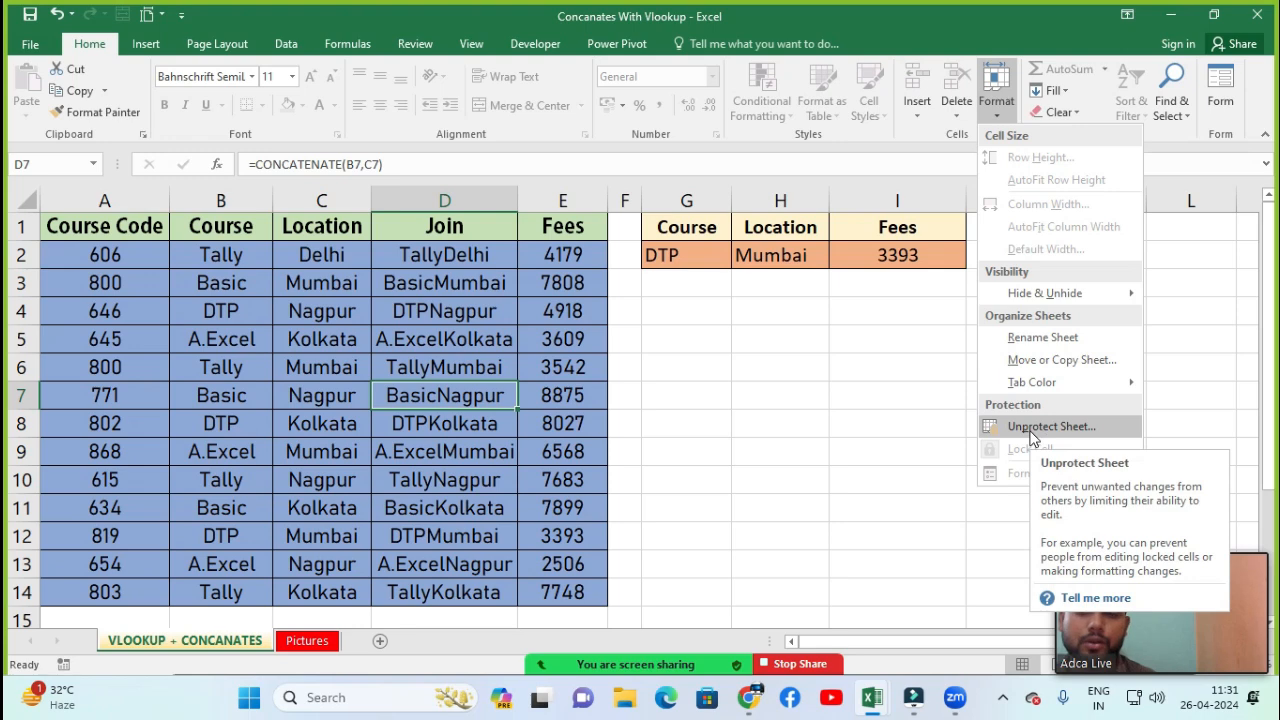
left_click(1033, 427)
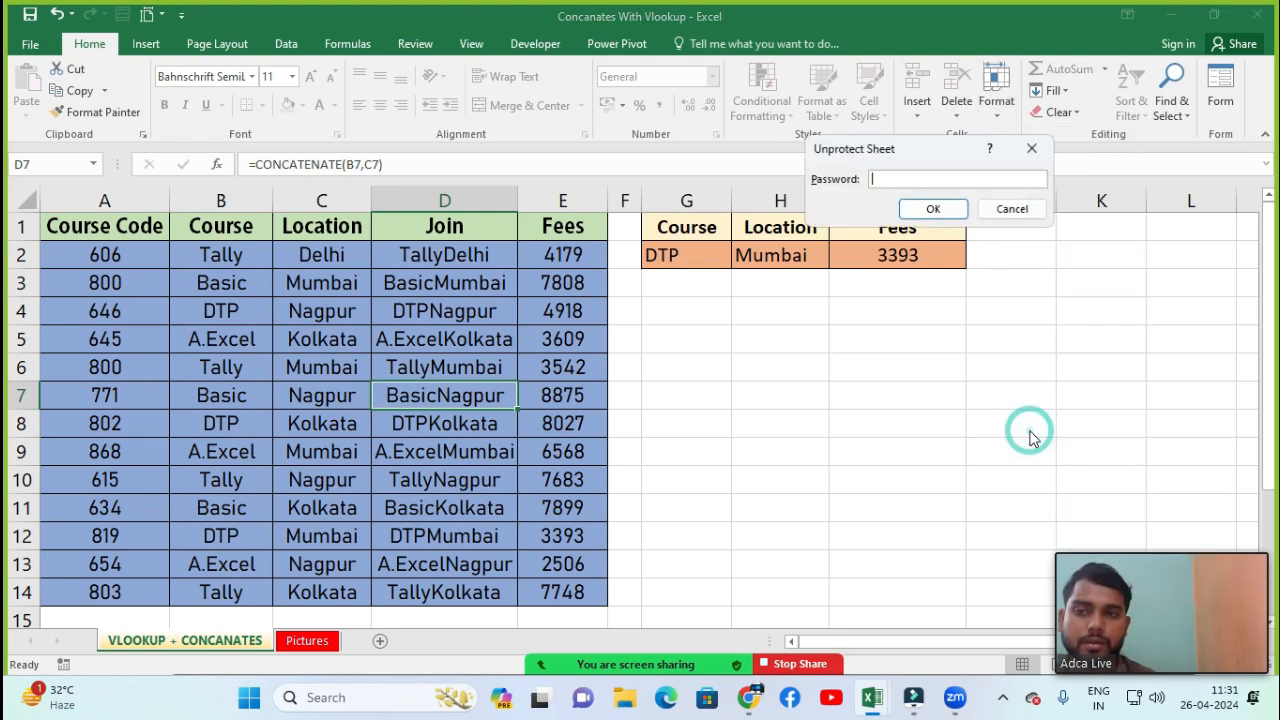
left_click(933, 210)
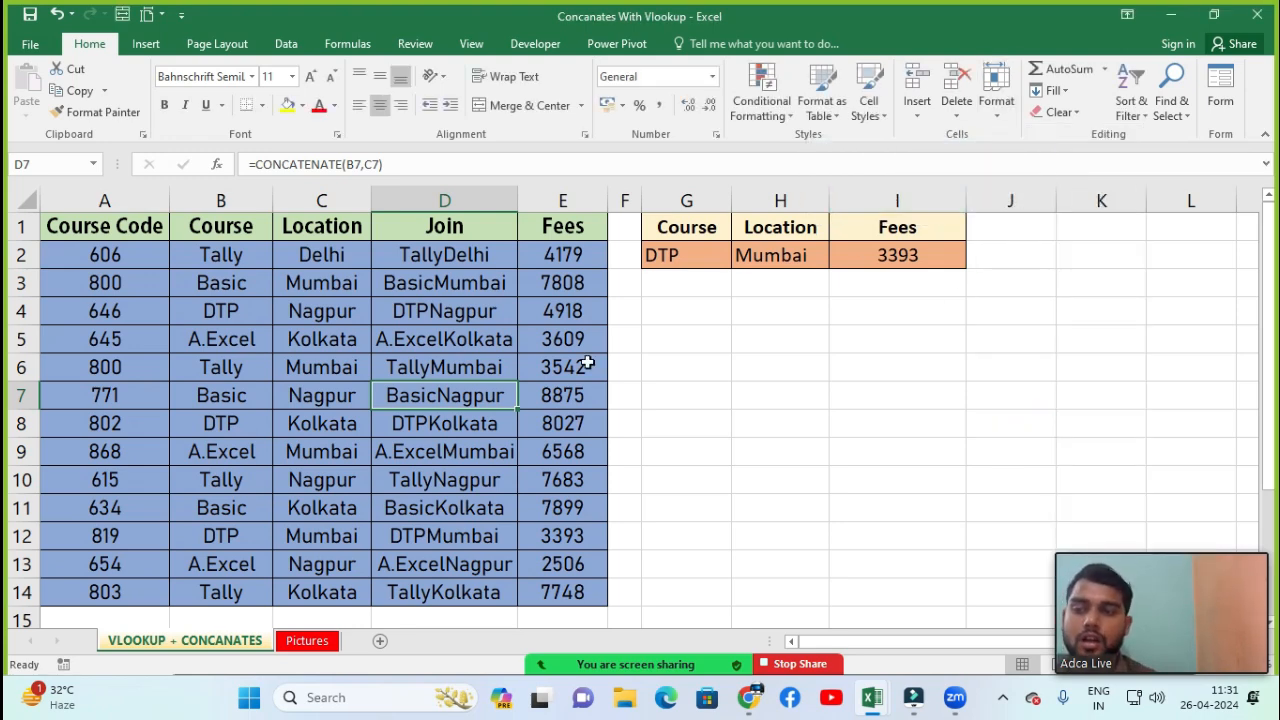
Type test text into cell D8 and cancel the entry
left_click(405, 423)
type("kjkjkj")
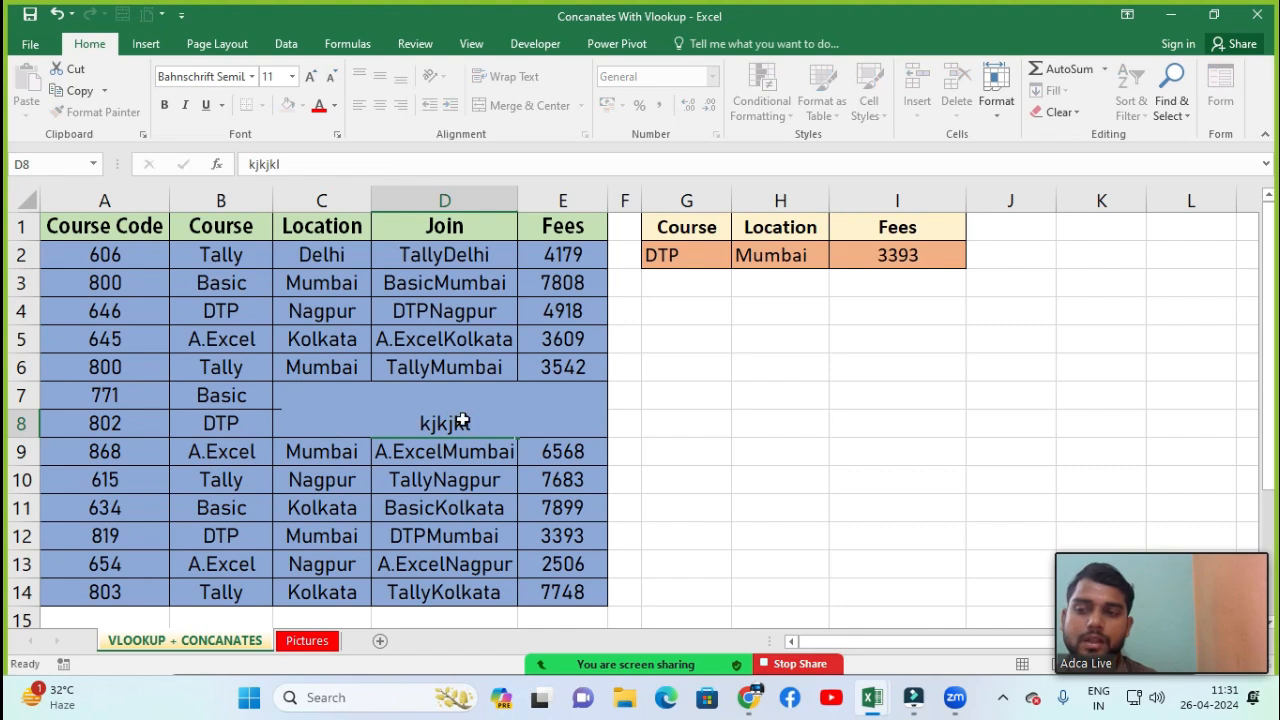
key("Escape")
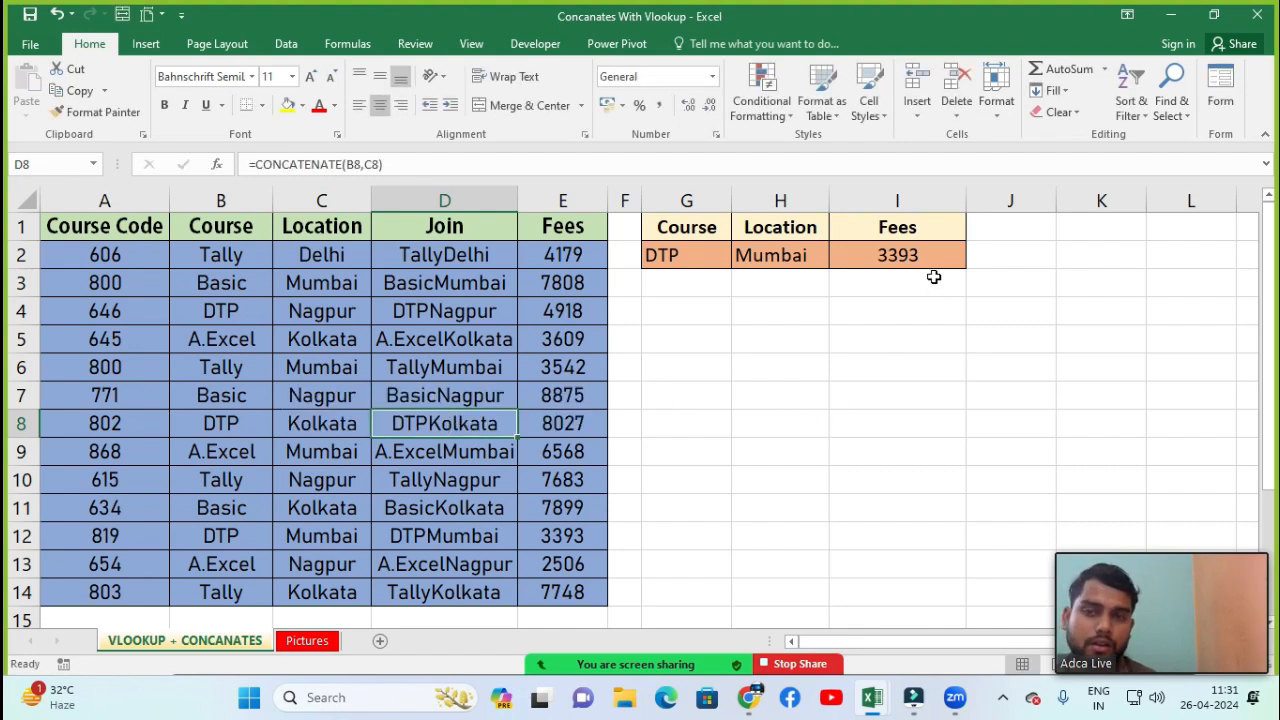
Toggle the Lock Cell setting on cell D8 and on cell G2
left_click(996, 95)
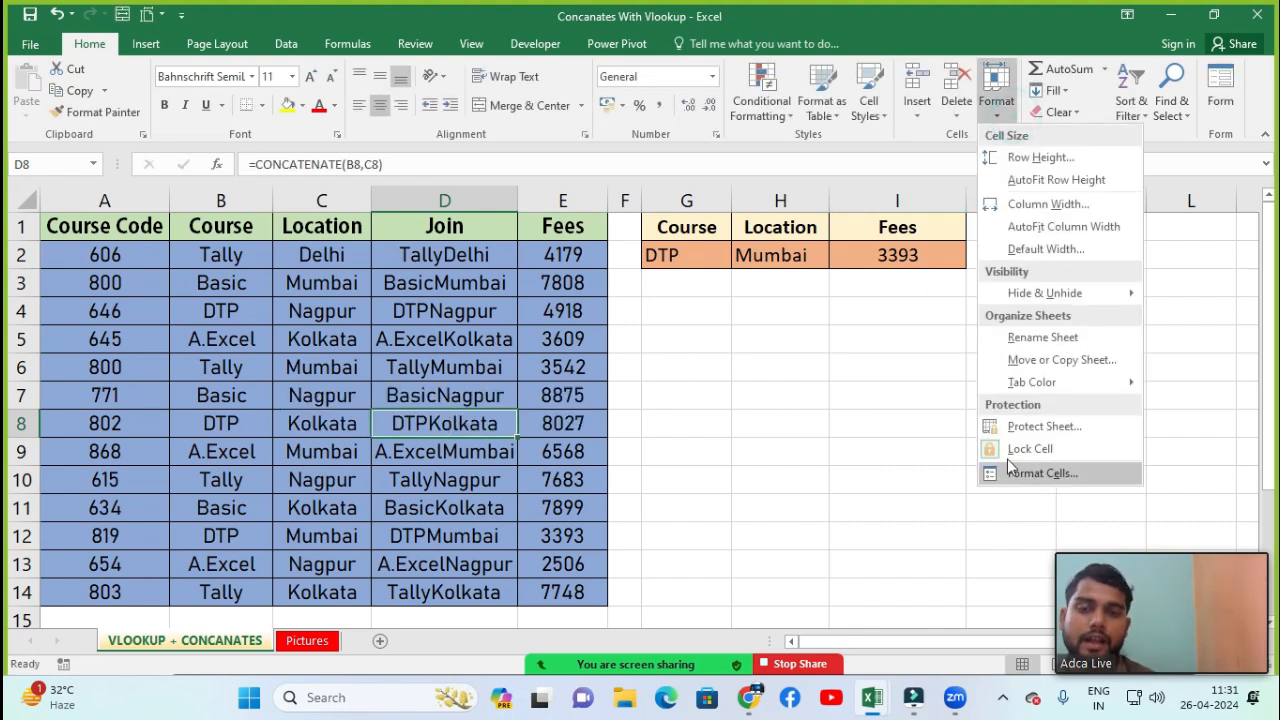
left_click(1068, 452)
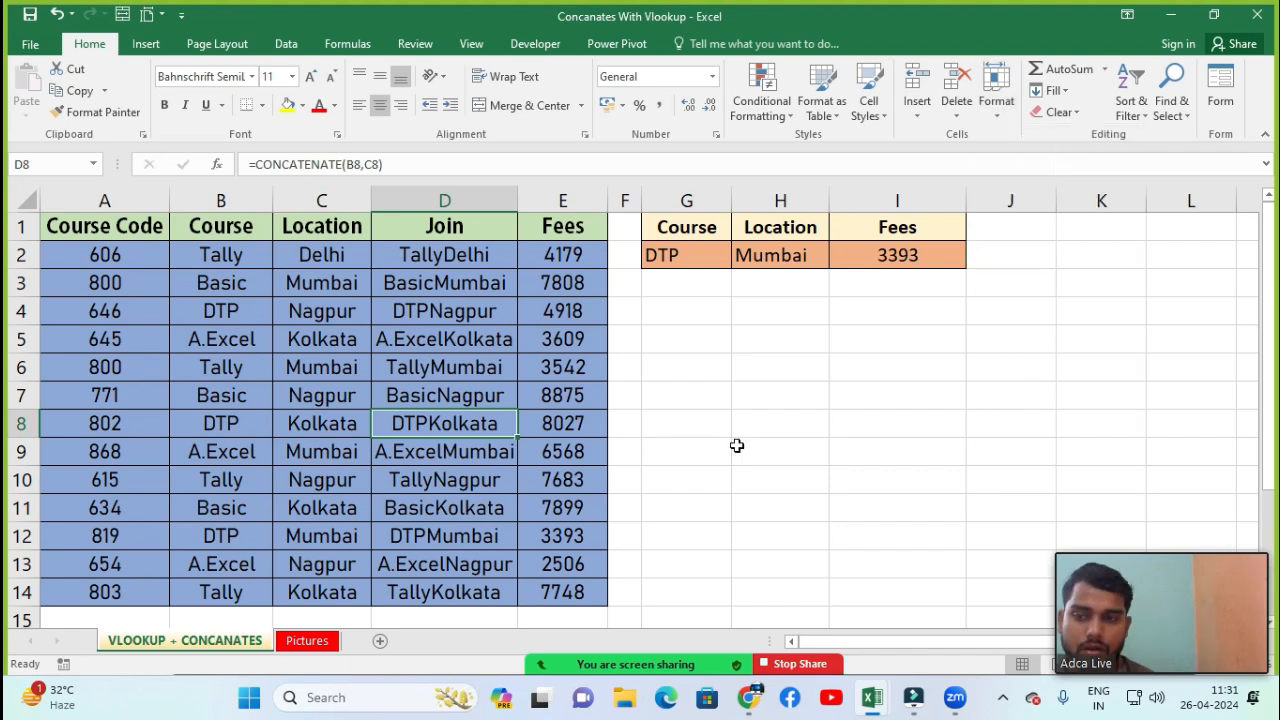
left_click(679, 259)
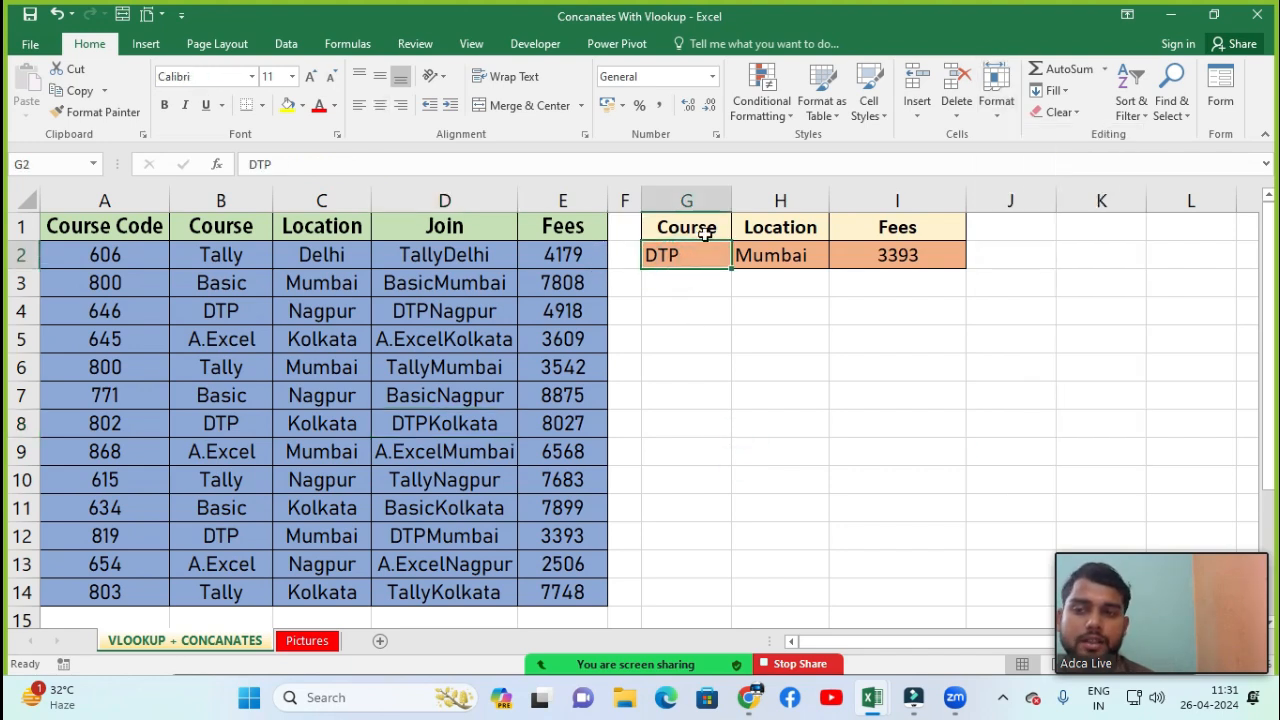
left_click(1016, 117)
left_click(1022, 450)
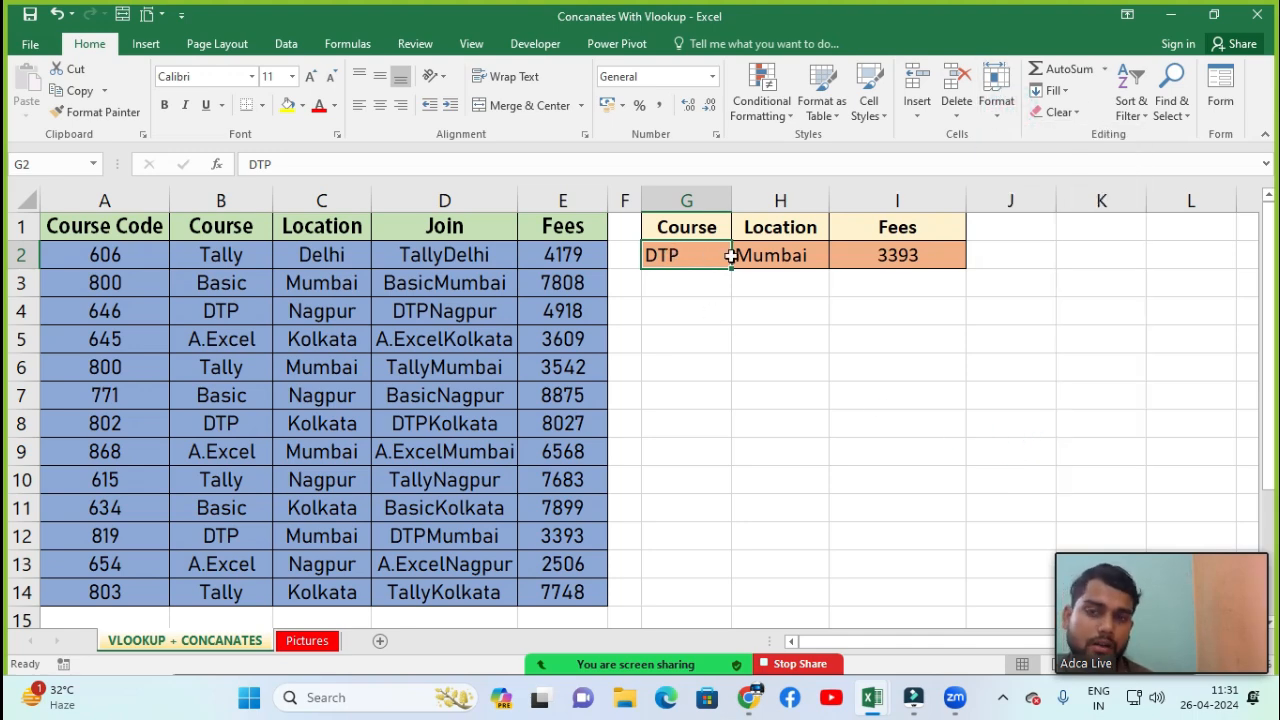
left_click(996, 103)
left_click(1044, 448)
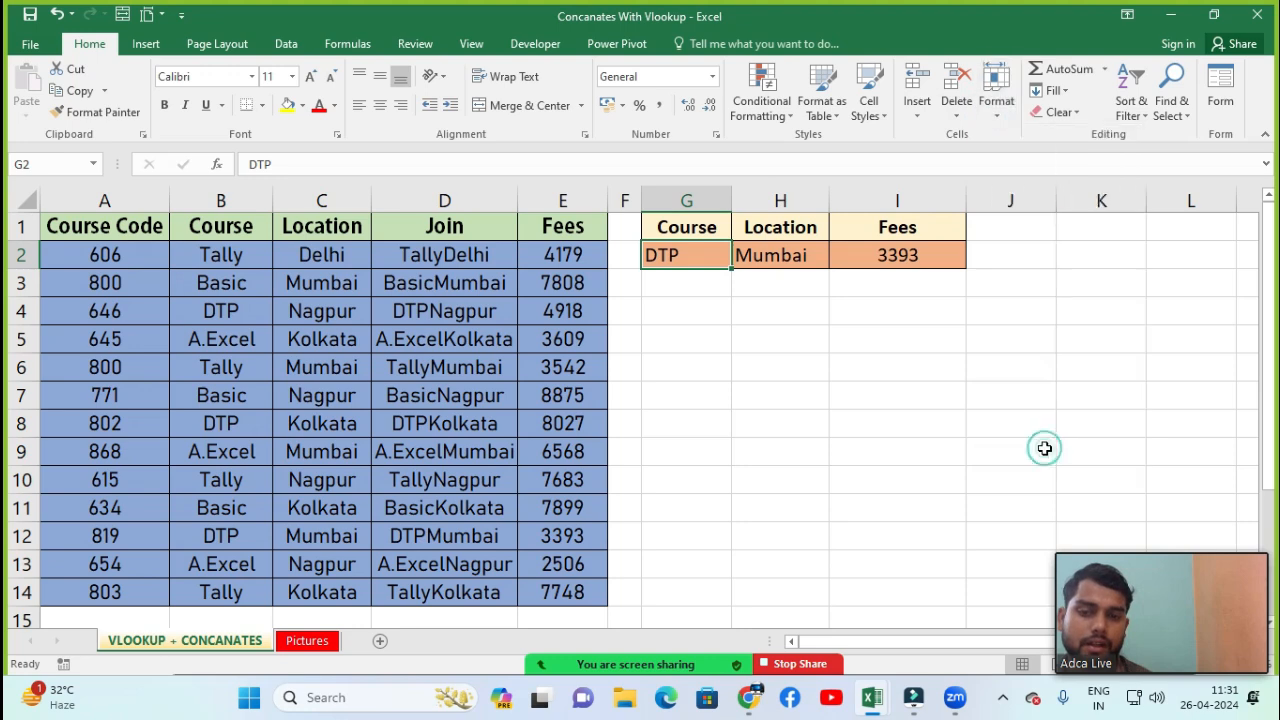
Inspect the Lock Cell option in the Format menu for cell G2 without changing it
left_click(996, 98)
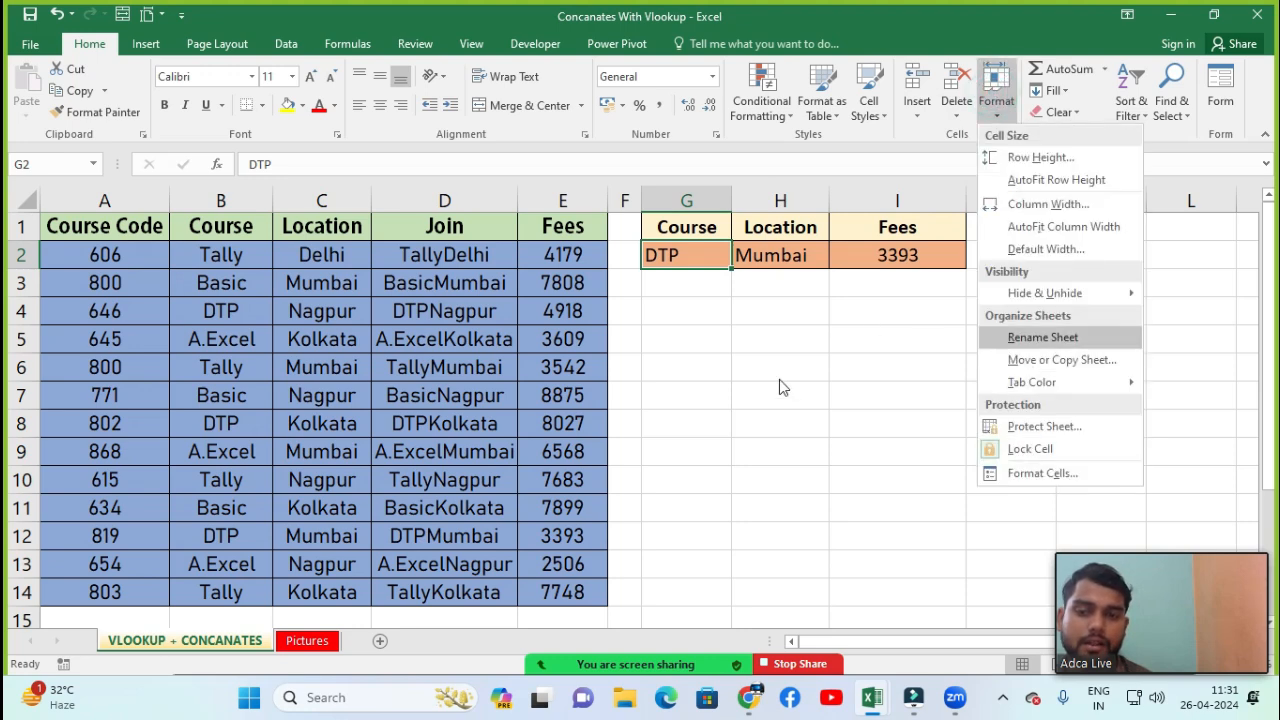
left_click(850, 370)
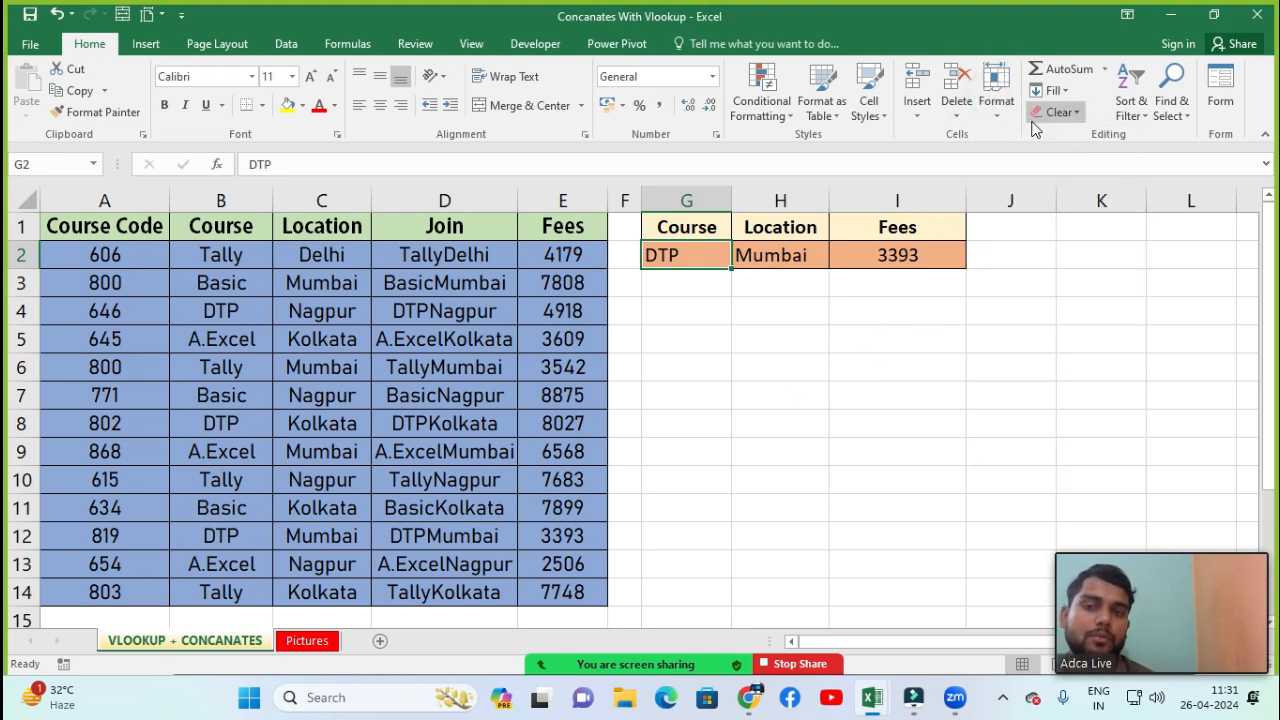
left_click(996, 105)
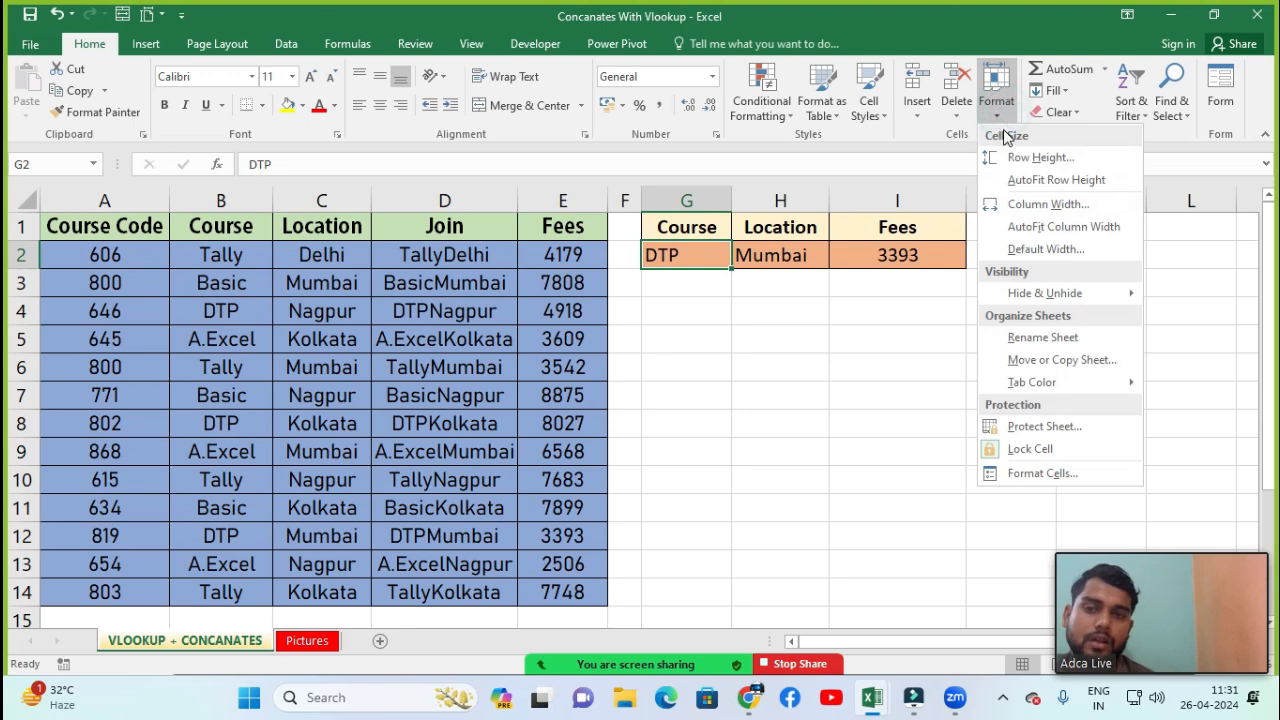
mouse_move(1010, 300)
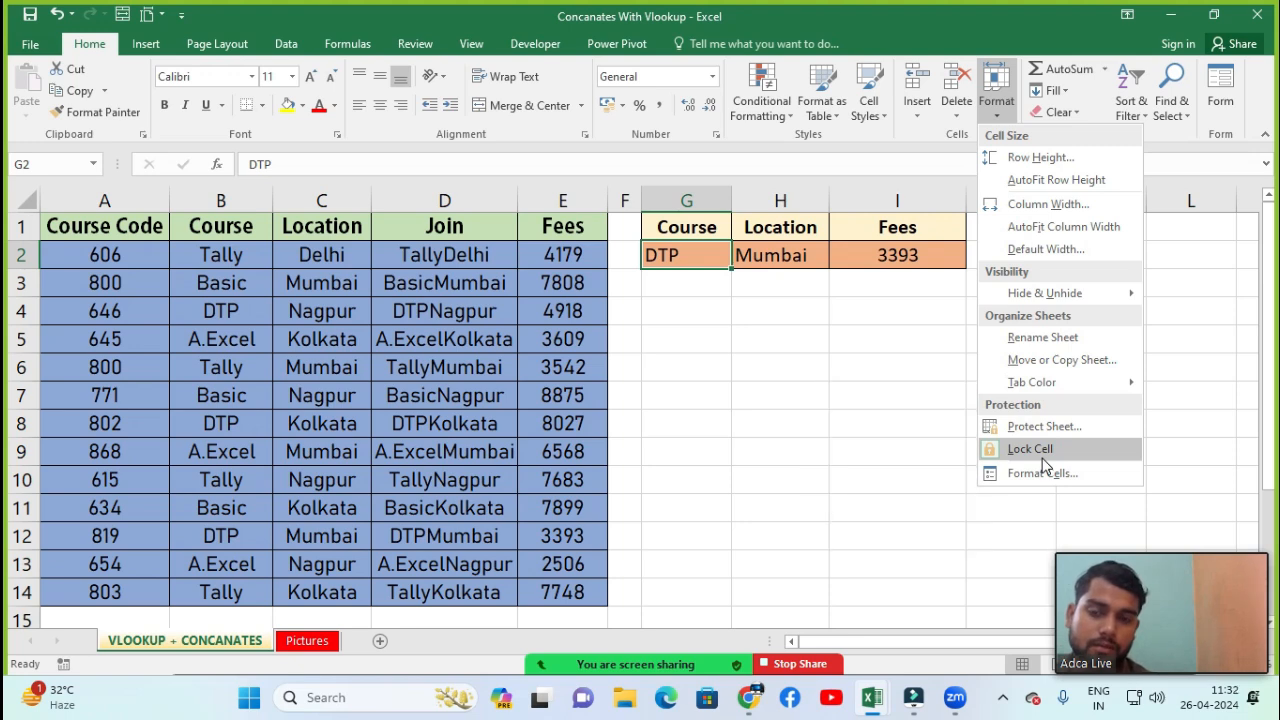
left_click(907, 401)
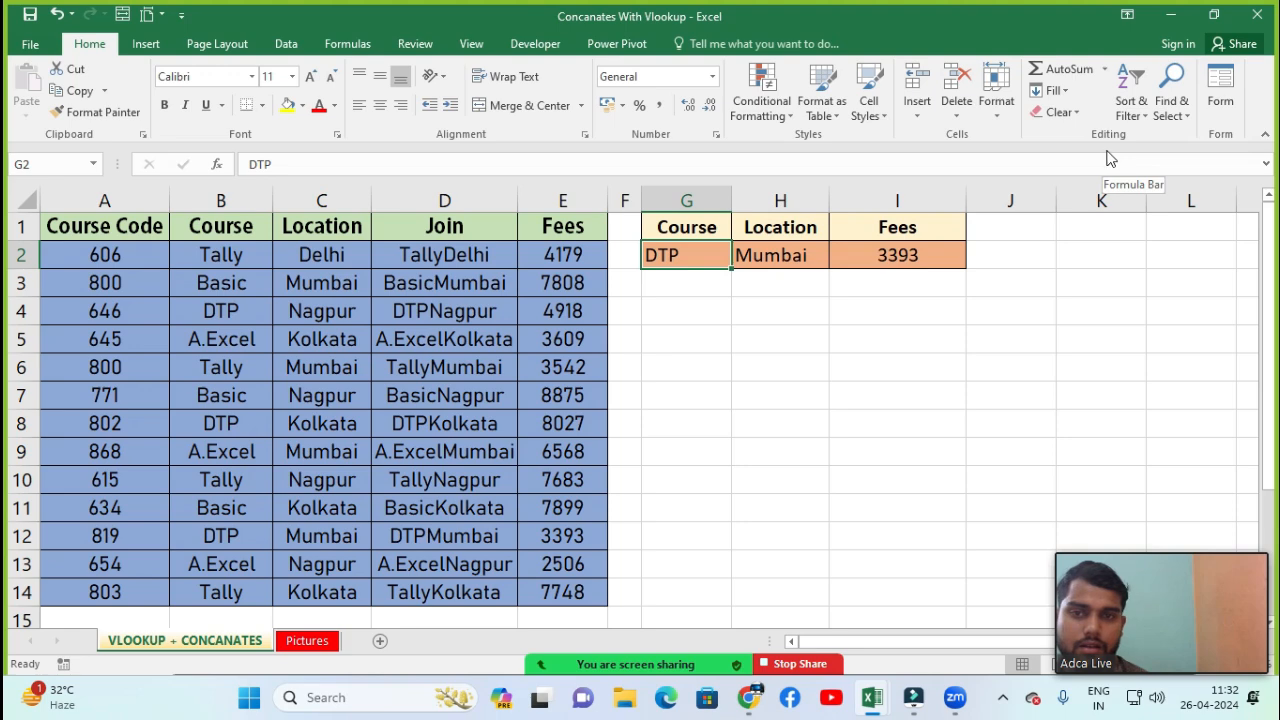
Browse the AutoSum and Fill drop-down options without applying any
left_click(1106, 70)
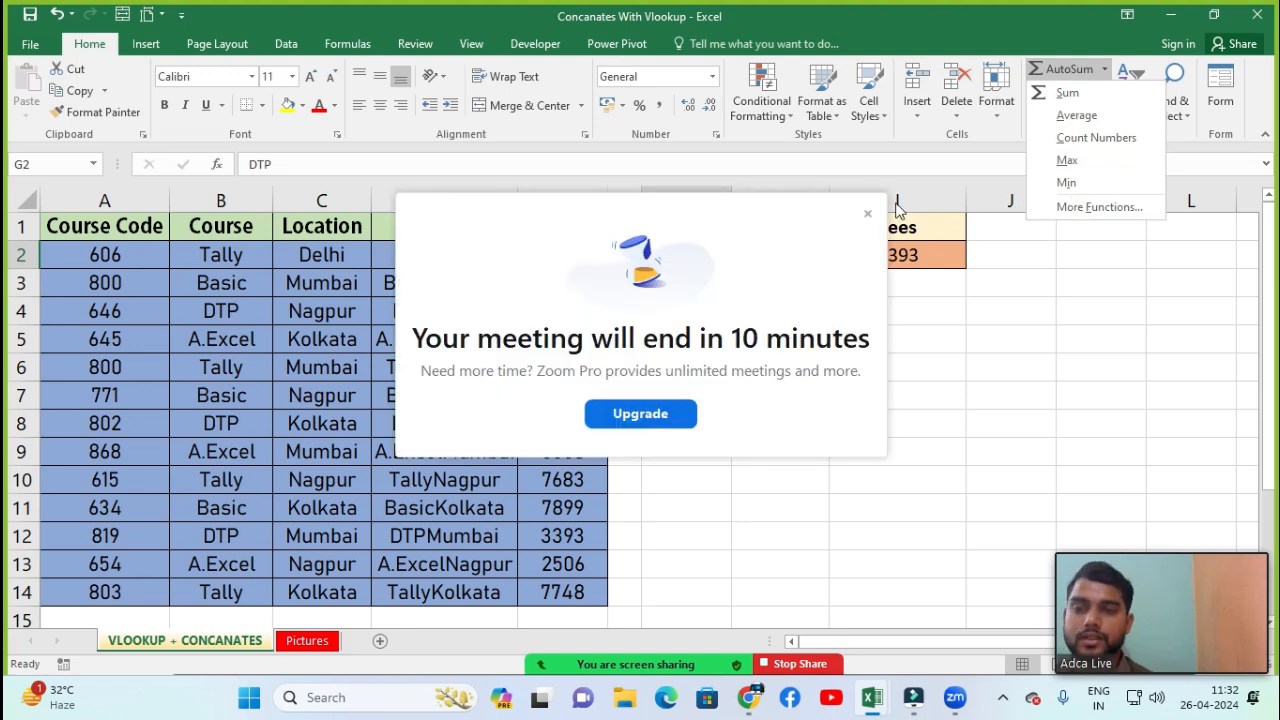
left_click(867, 214)
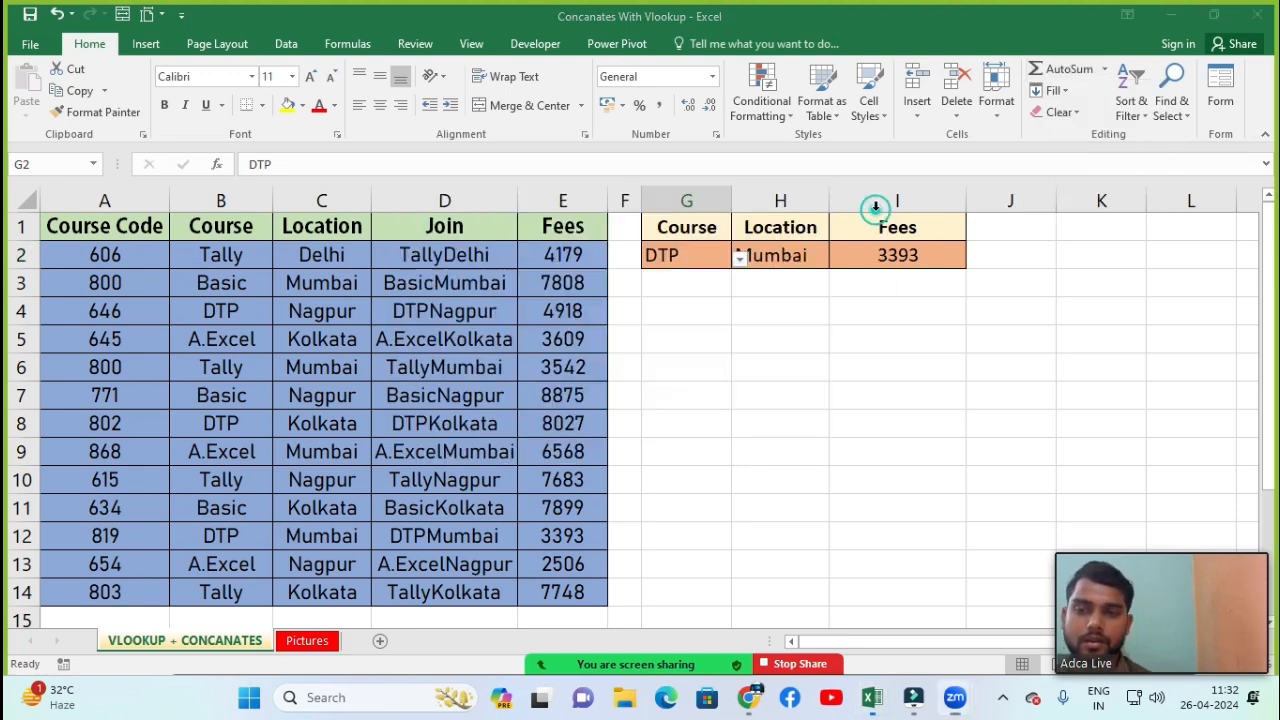
left_click(1104, 68)
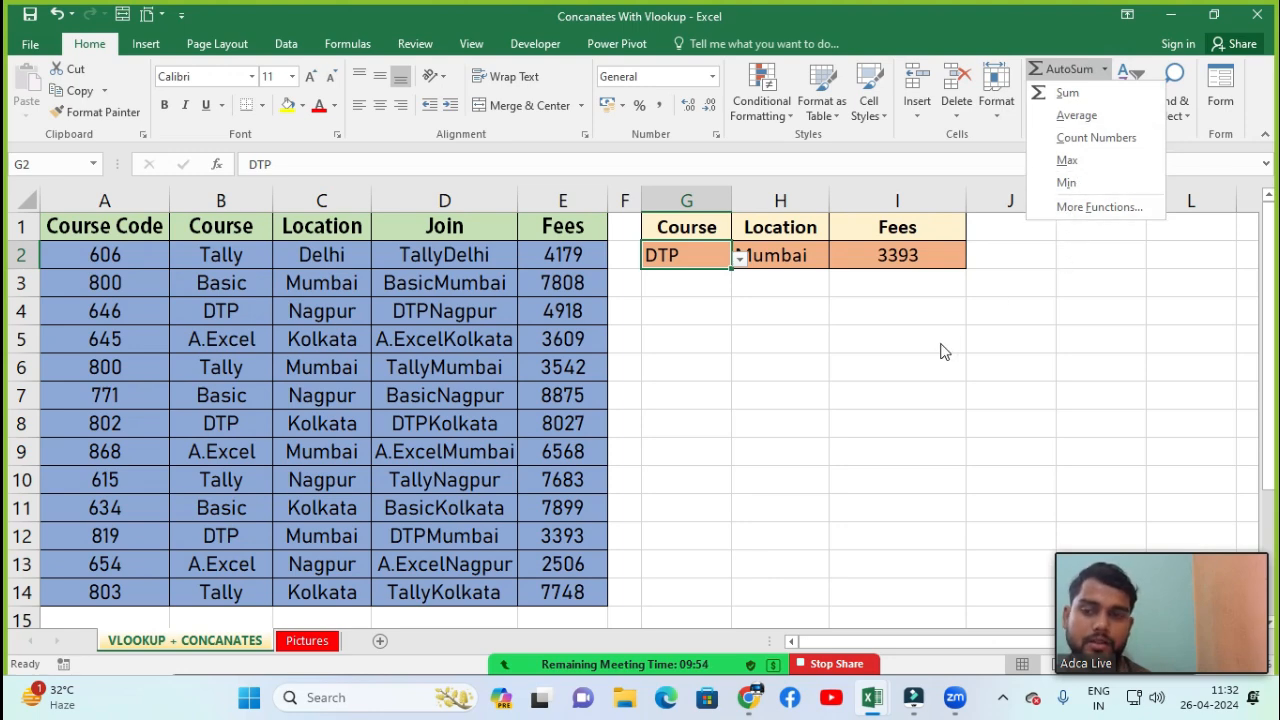
left_click(912, 437)
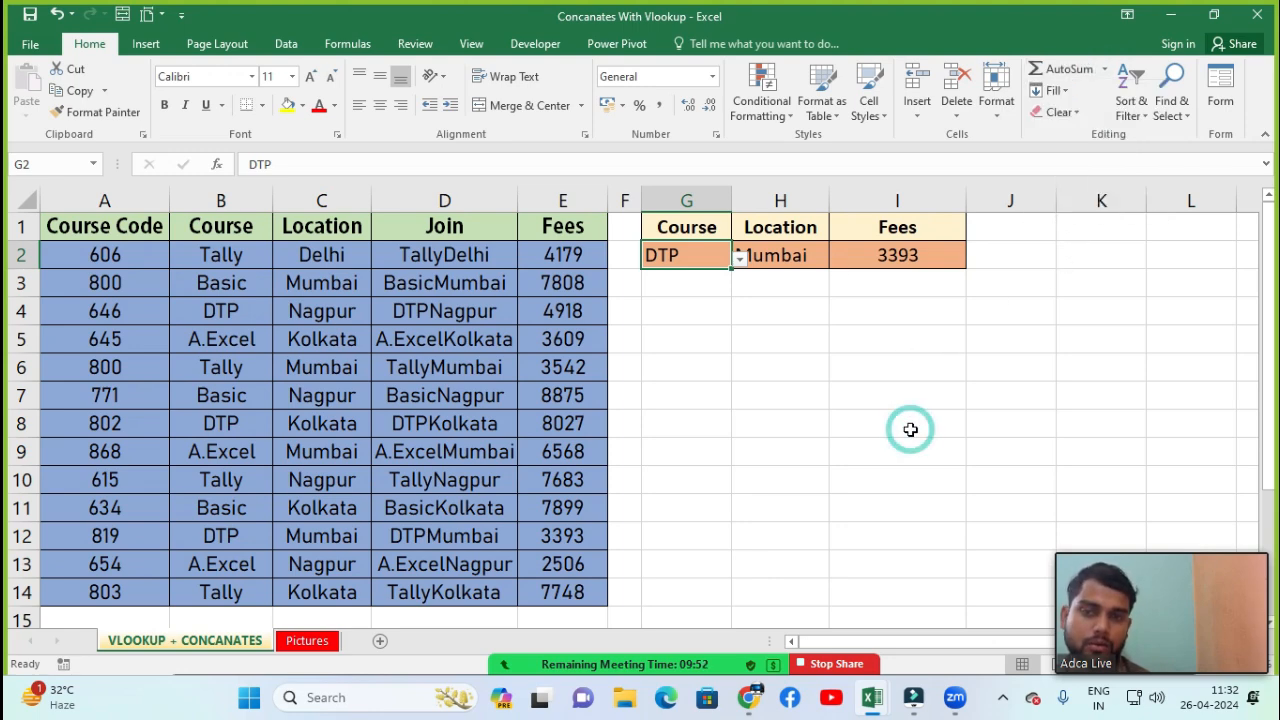
left_click(1060, 92)
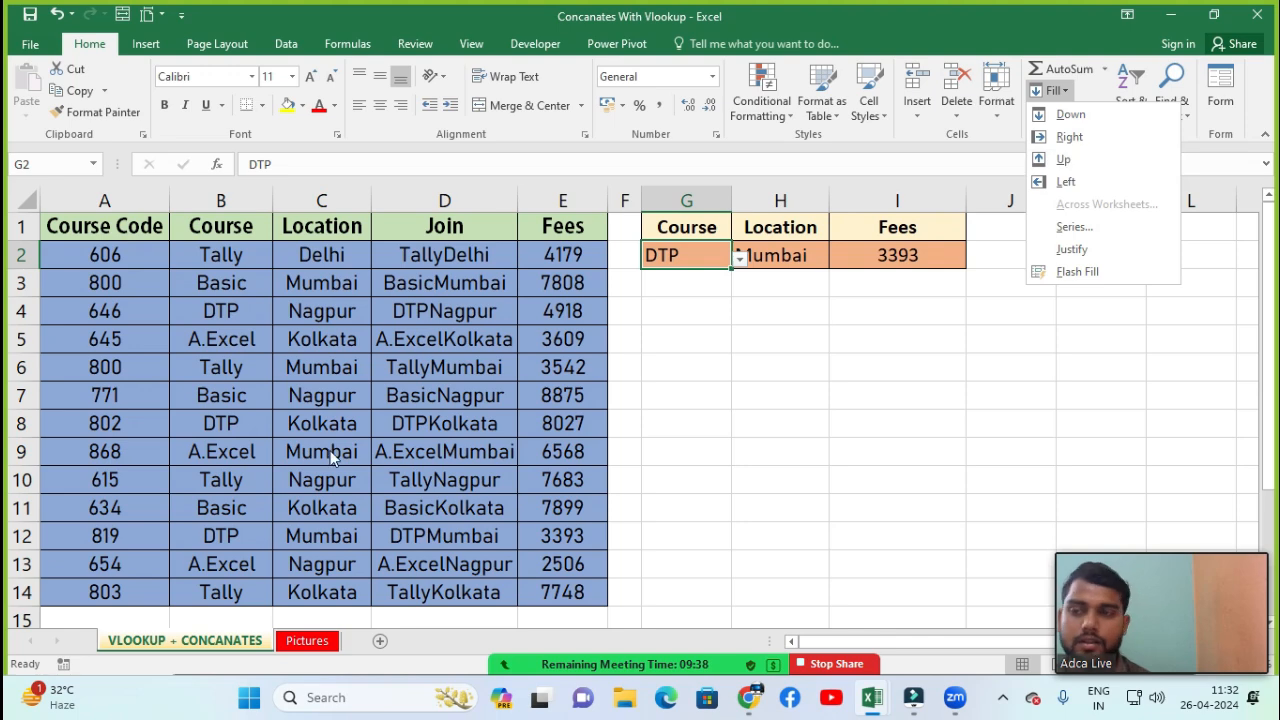
left_click(116, 368)
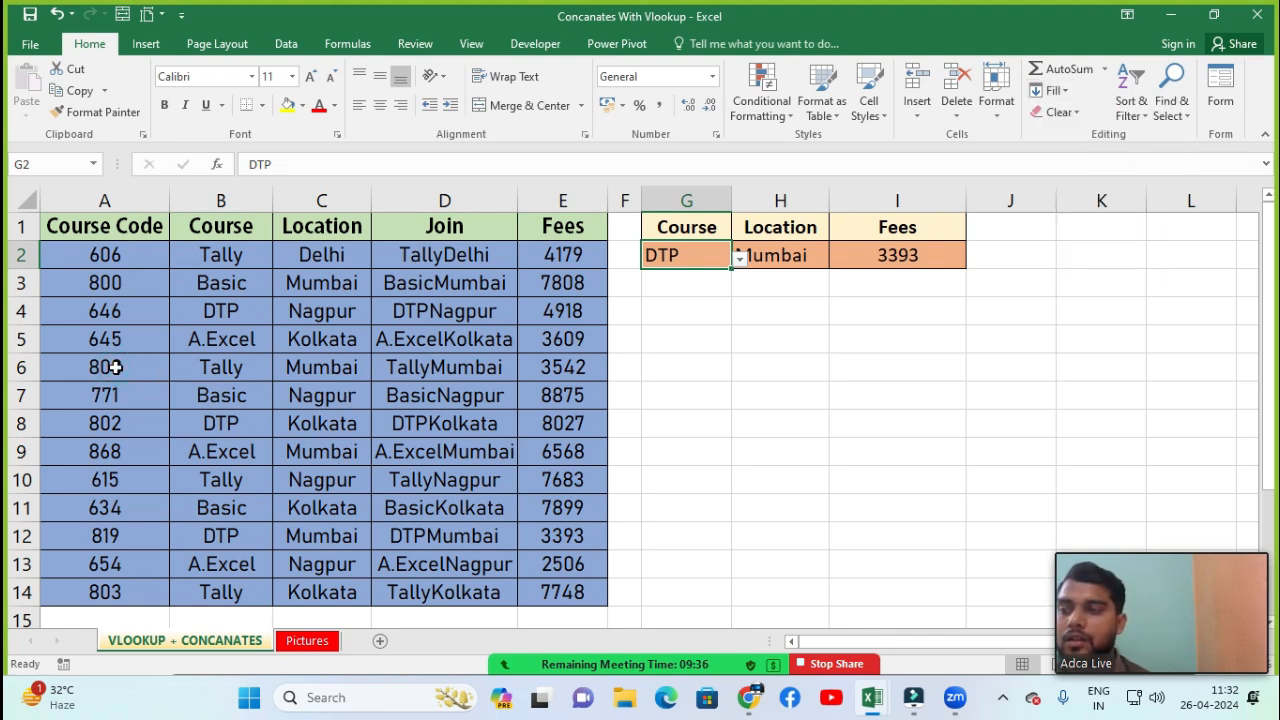
Fill cell B6 right from A6 and undo the fill
left_click(107, 368)
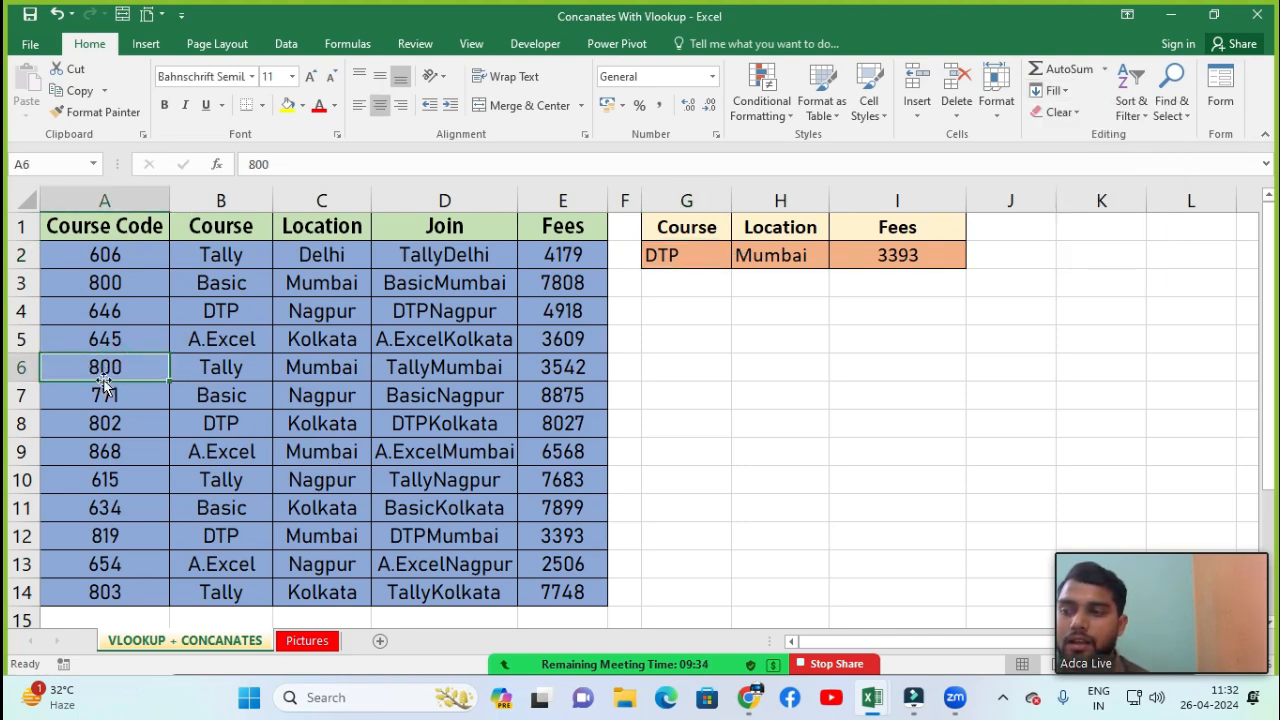
left_click(211, 390)
left_click(210, 373)
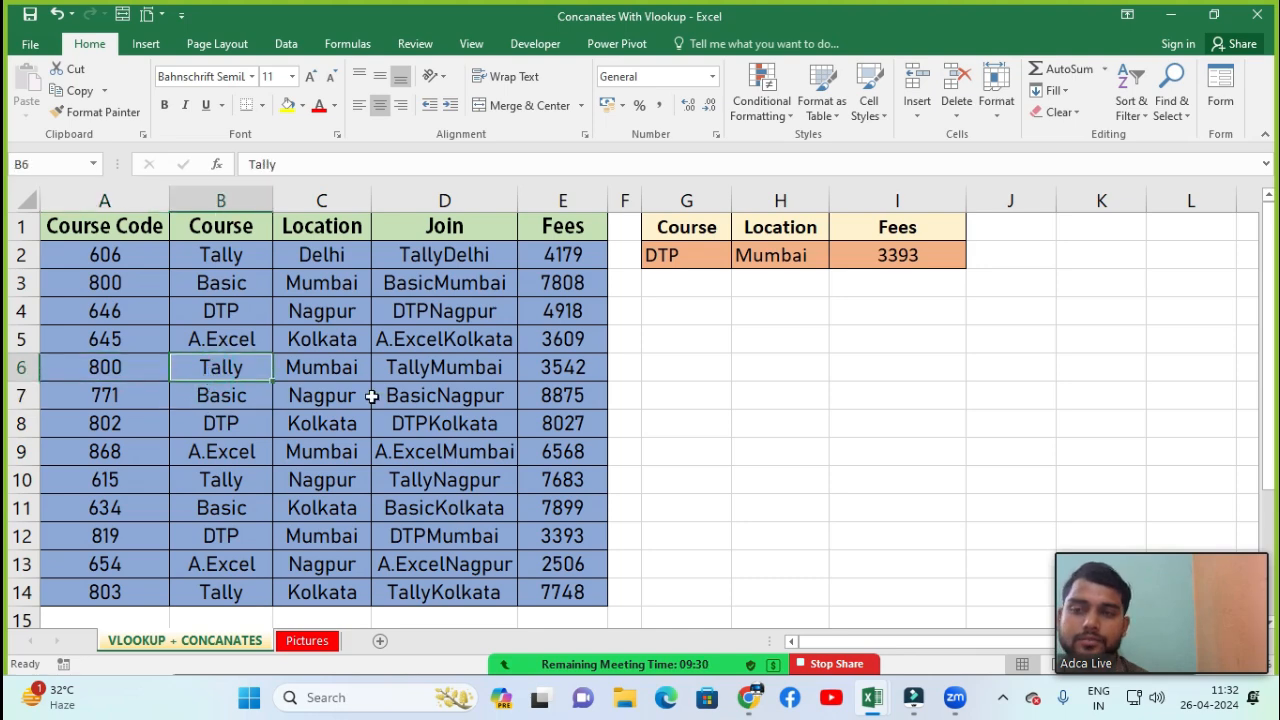
left_click(1050, 90)
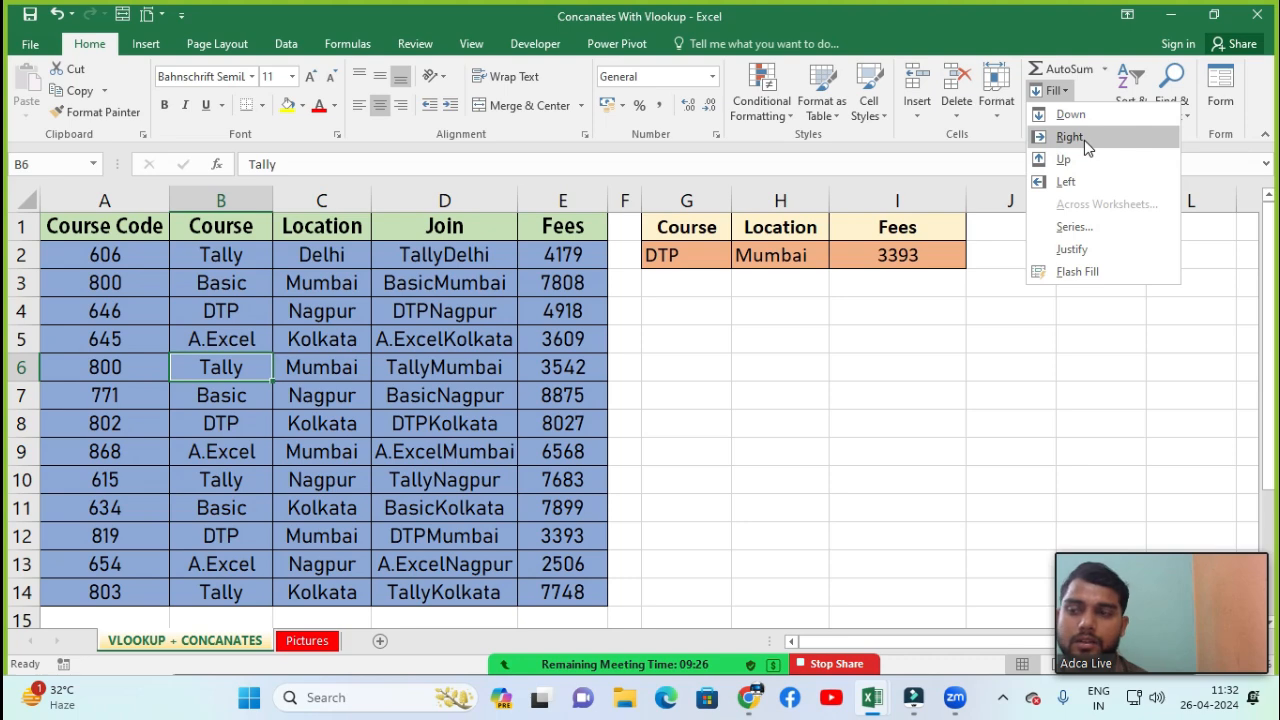
left_click(1084, 140)
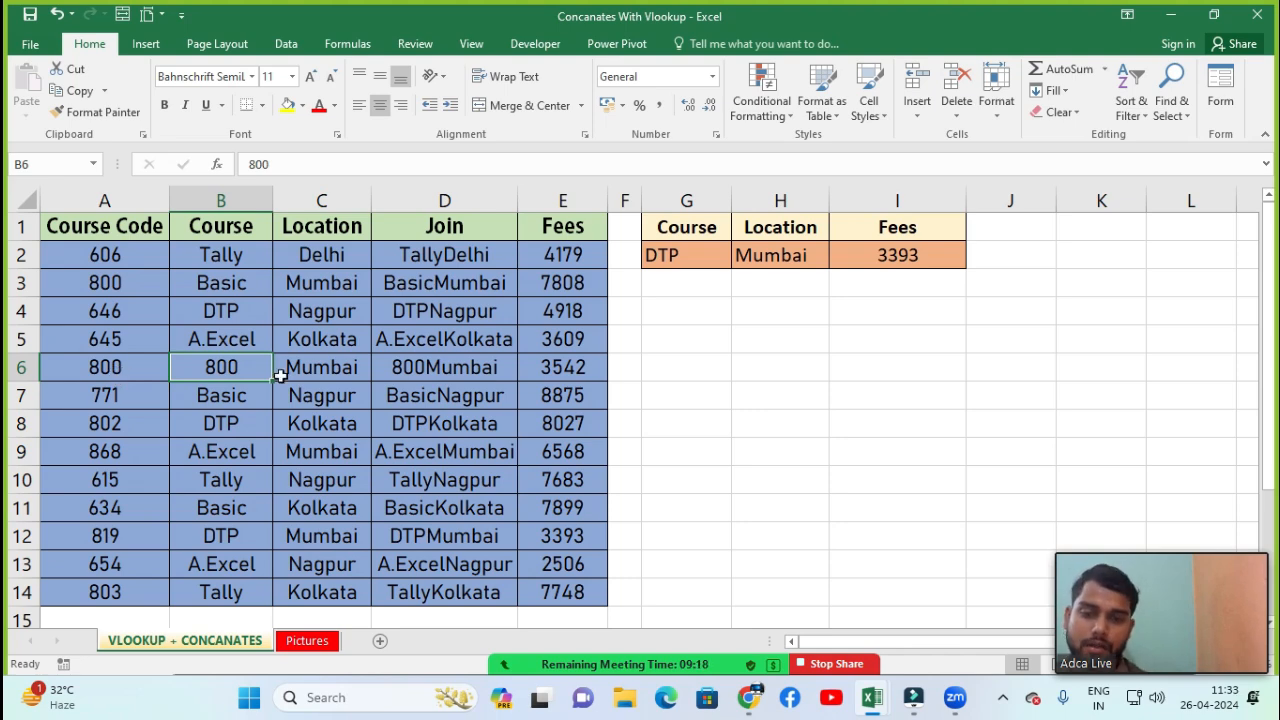
key("ctrl+z")
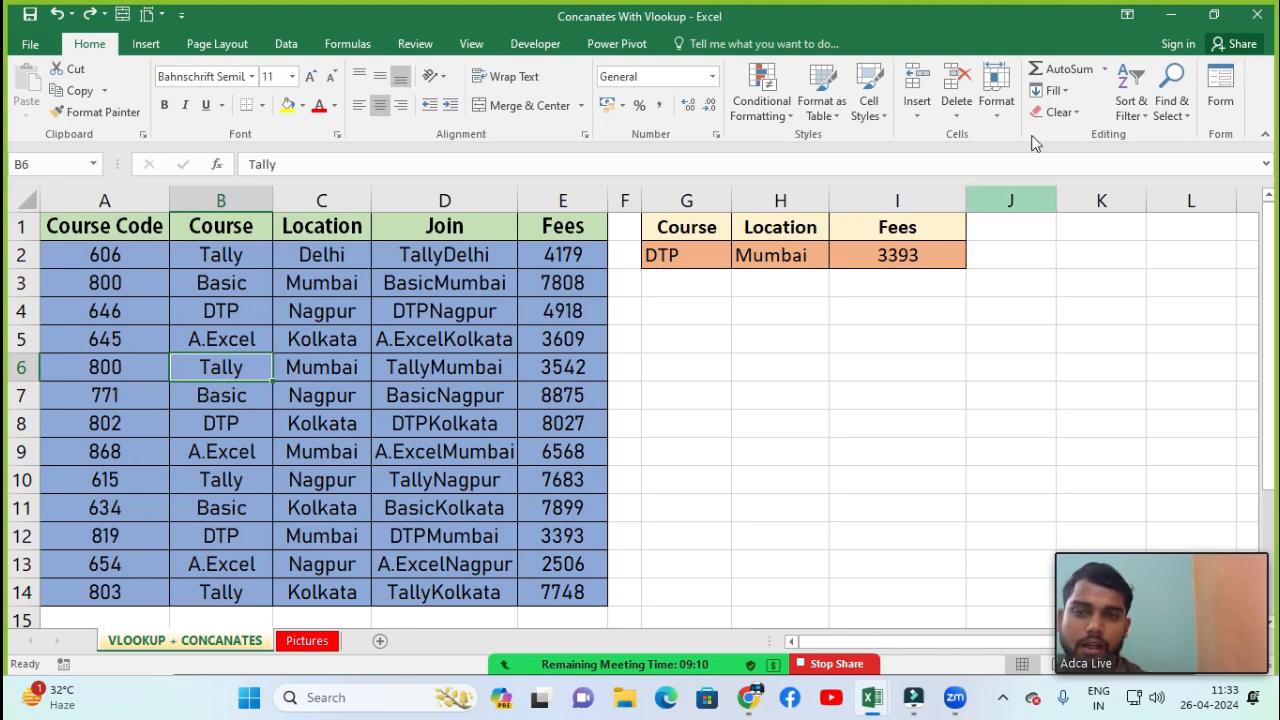
Apply Fill Right to cell B6, and afterwards Fill Down from B5 into B6
left_click(1062, 92)
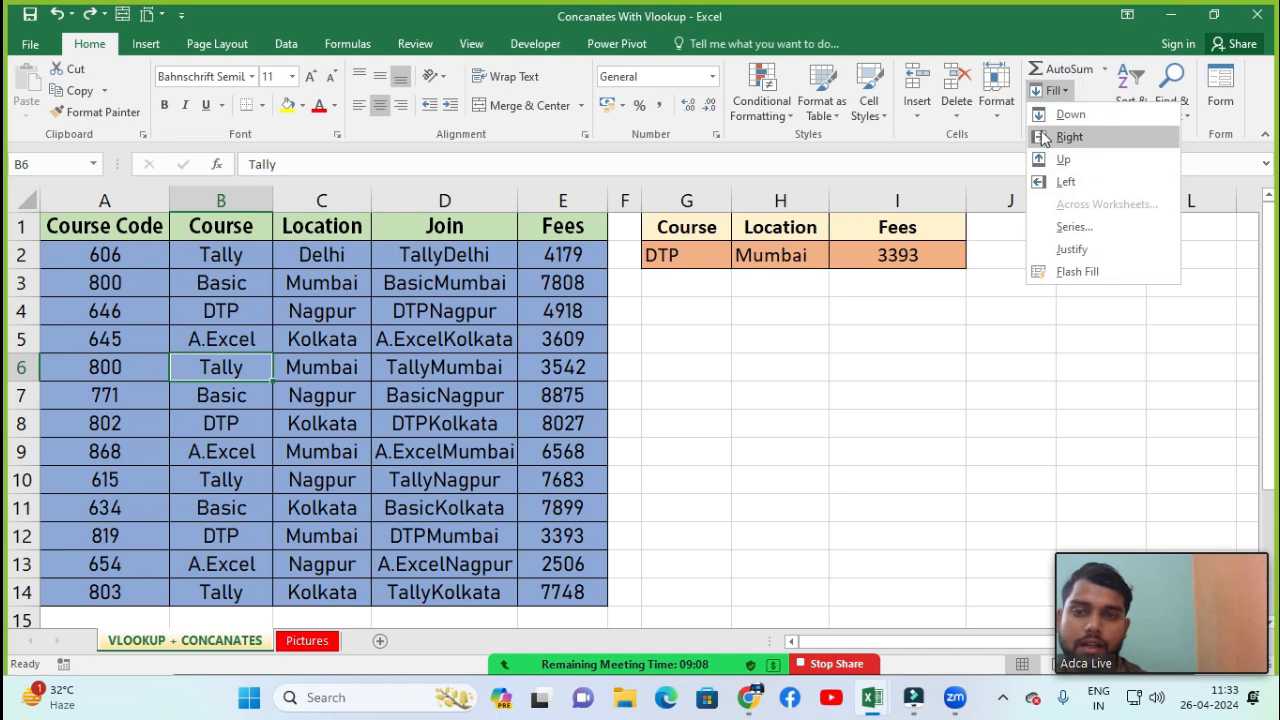
left_click(1066, 137)
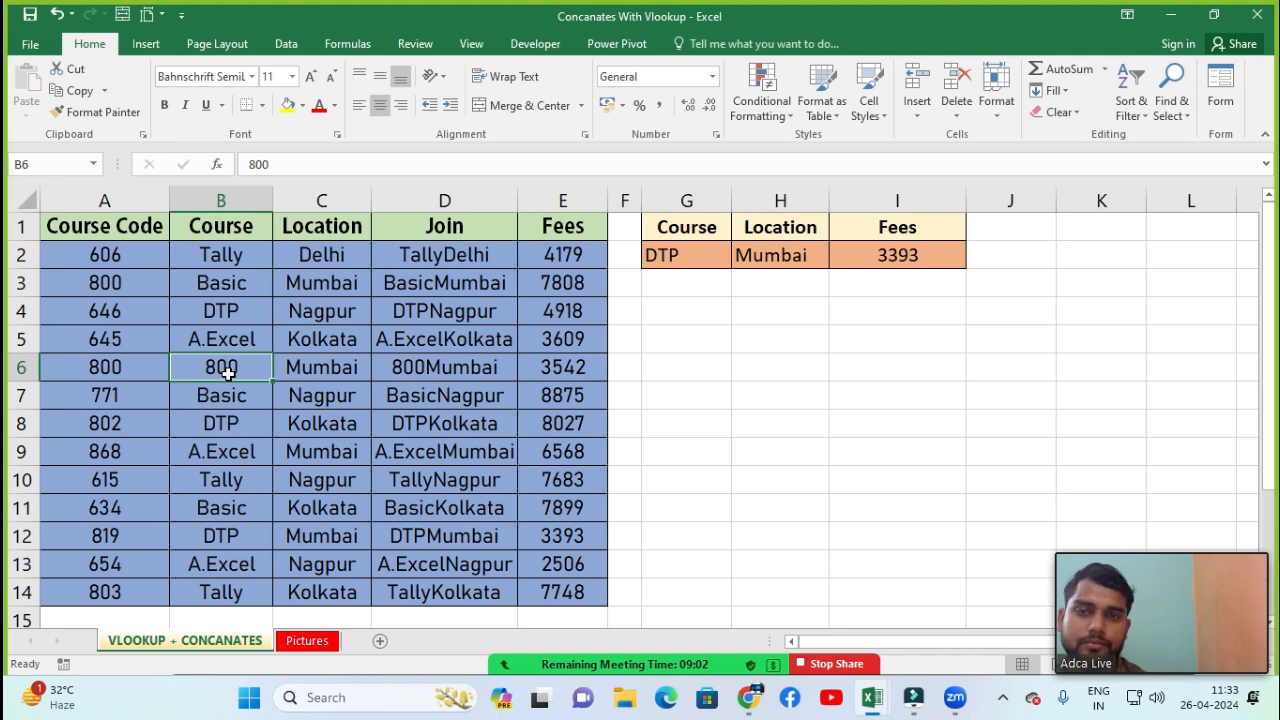
left_click(1052, 90)
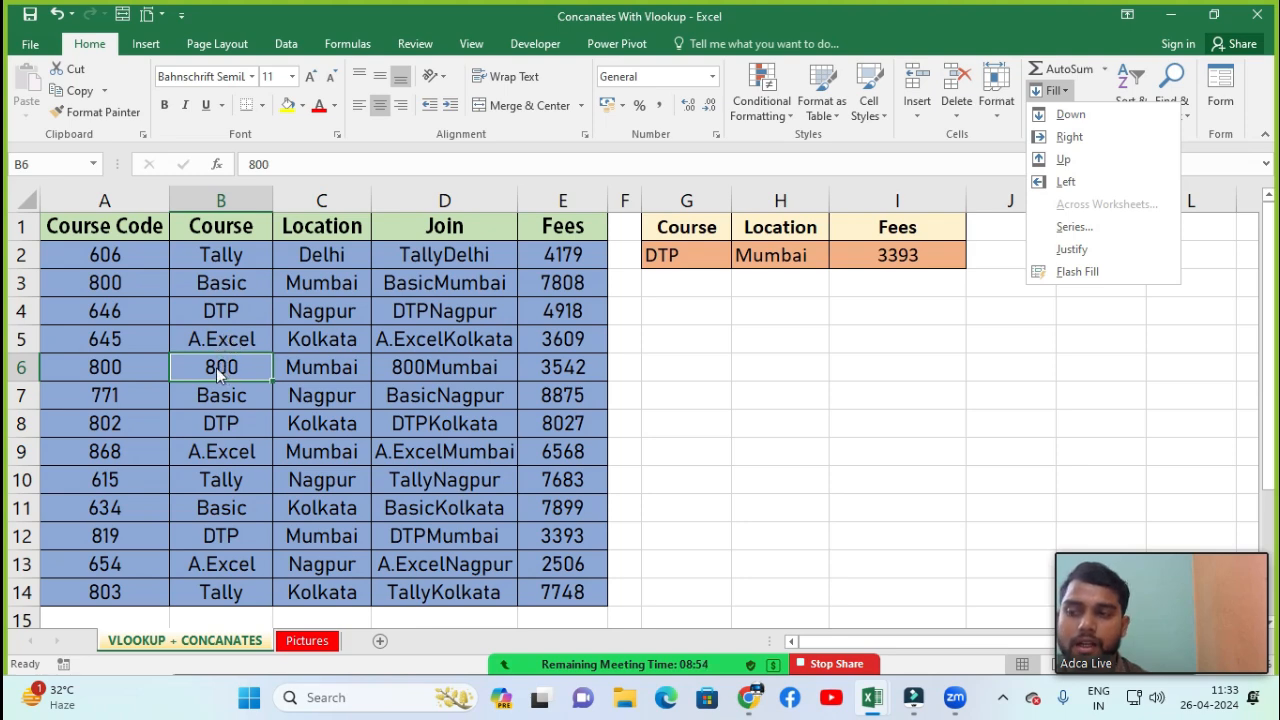
left_click(1065, 118)
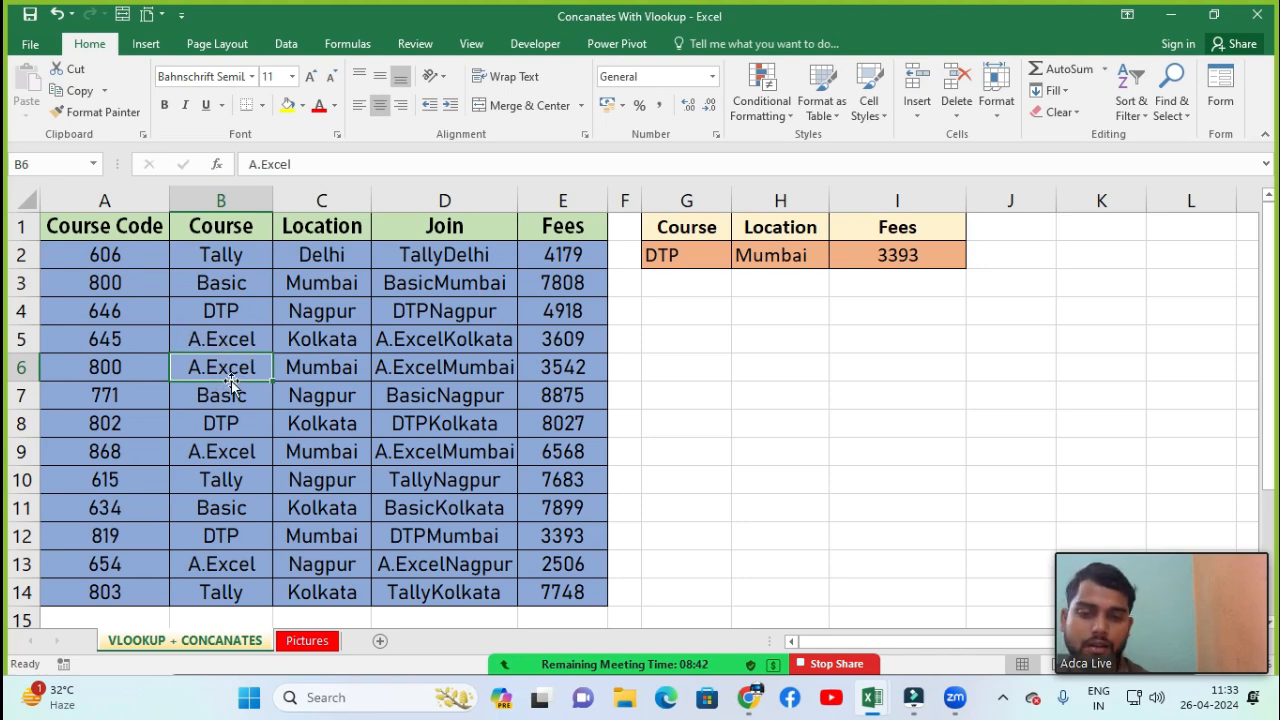
left_click(1058, 91)
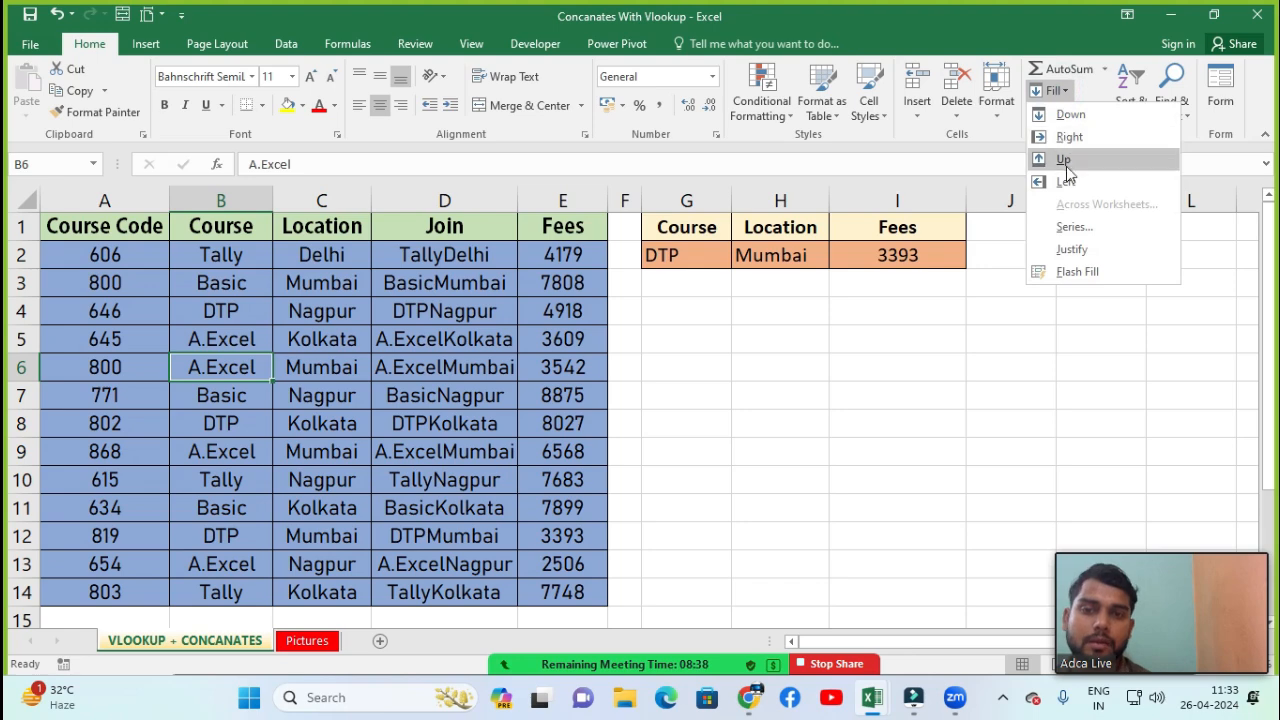
left_click(1070, 228)
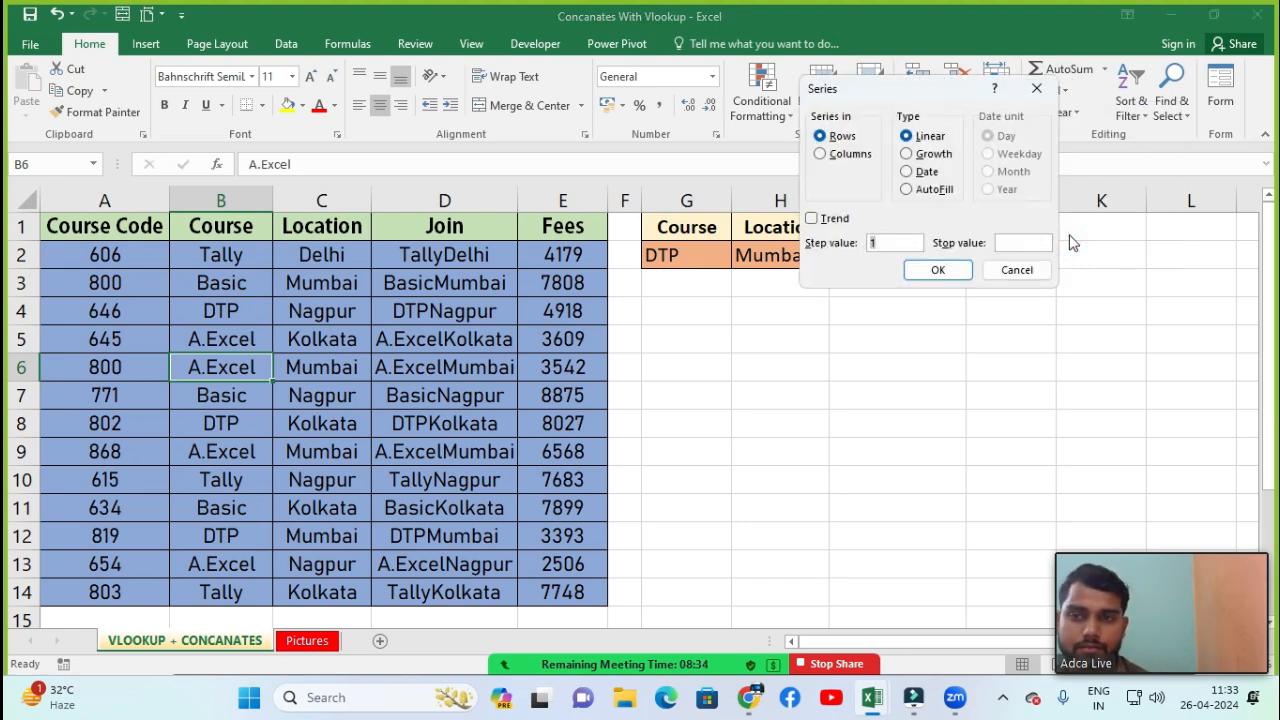
key("Escape")
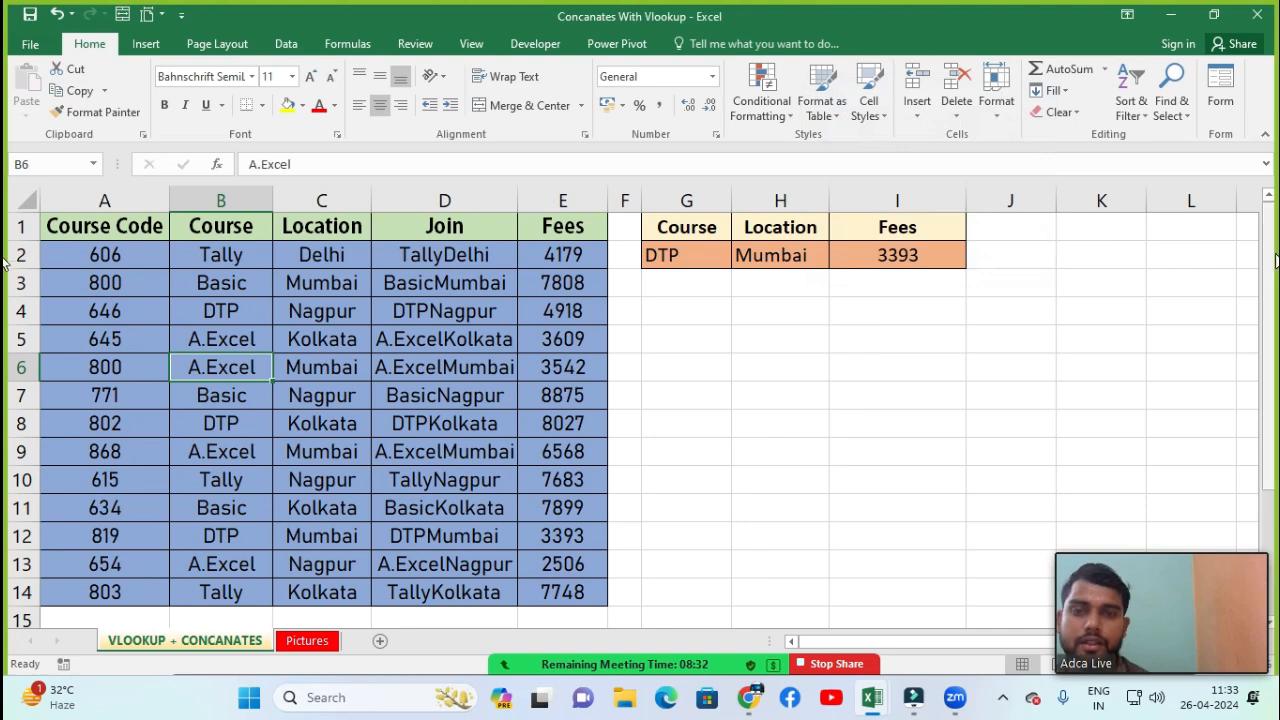
Insert a new blank worksheet into the workbook
left_click_drag(1271, 254, 1275, 358)
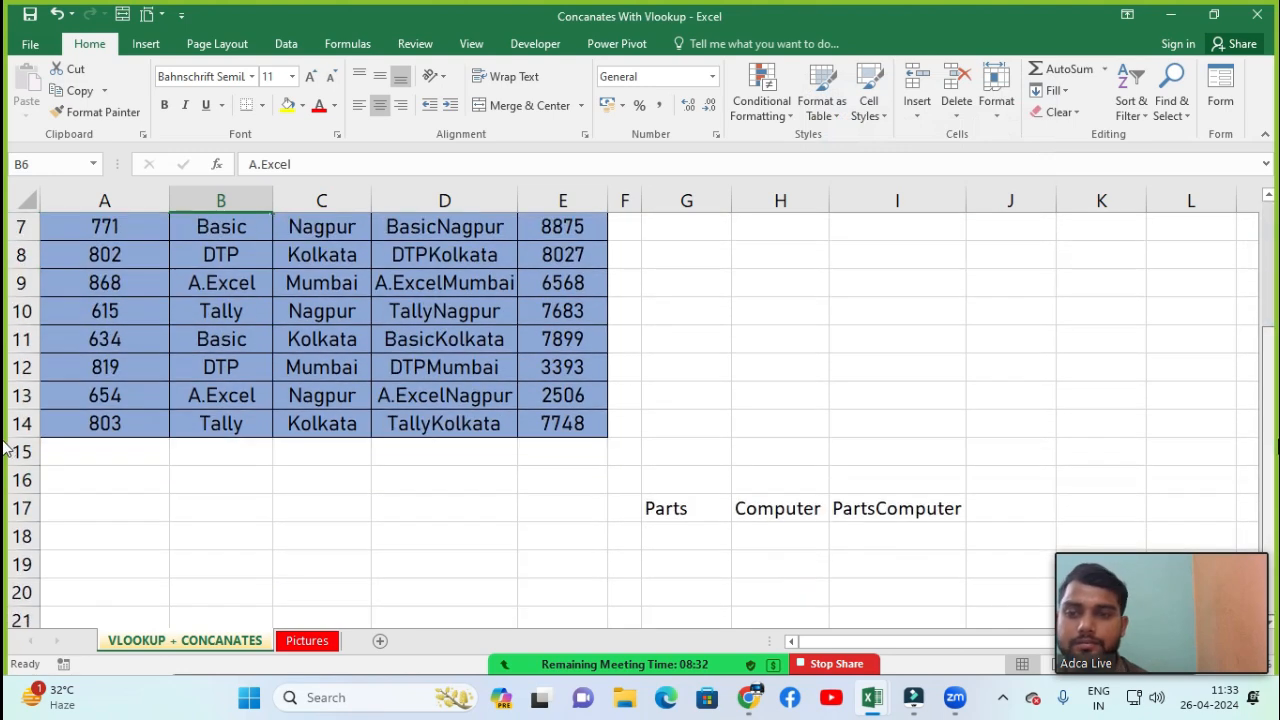
left_click(383, 641)
left_click(304, 248)
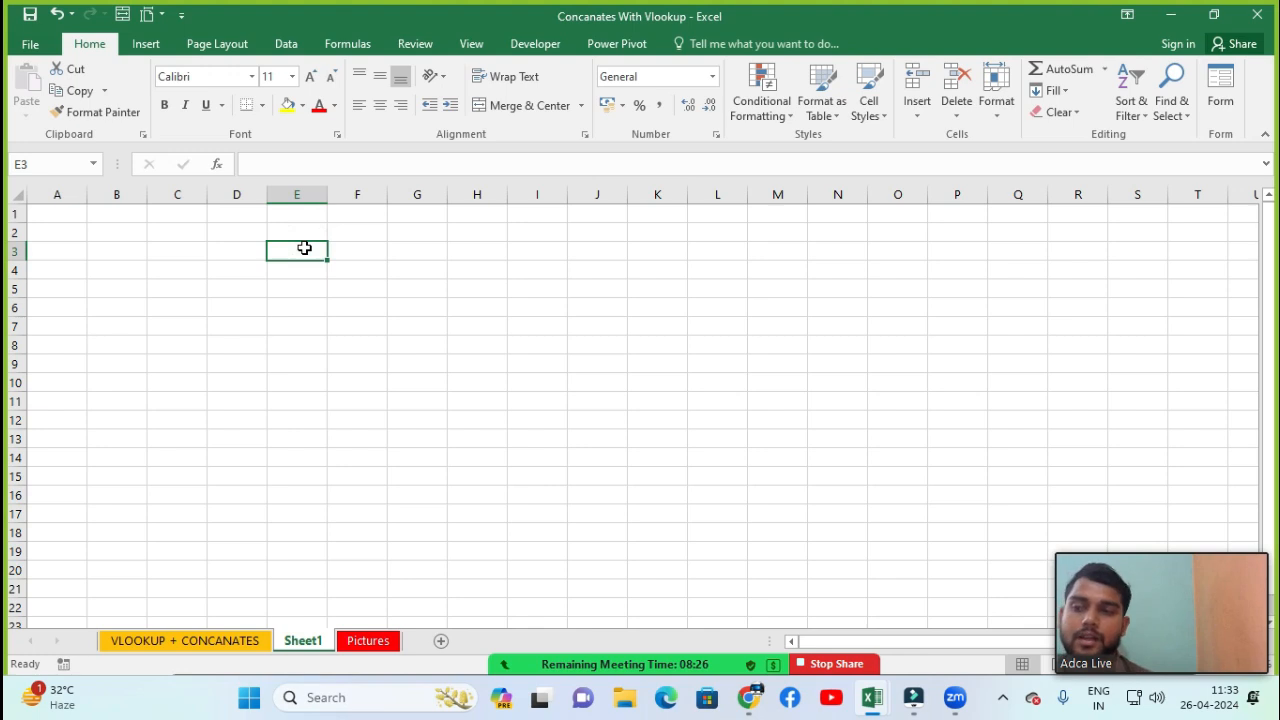
Enter 1 in cell E3 and fill a linear series across the row with step value 1 and stop value 10
type("1")
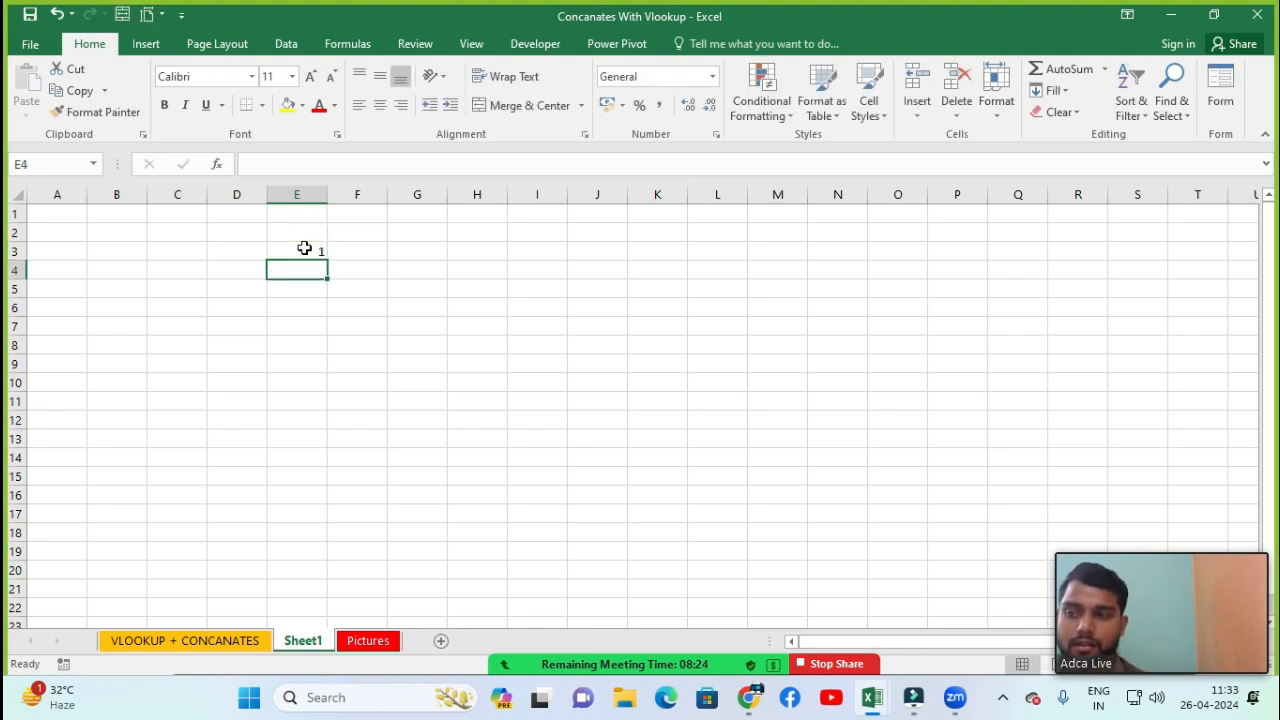
left_click(304, 248)
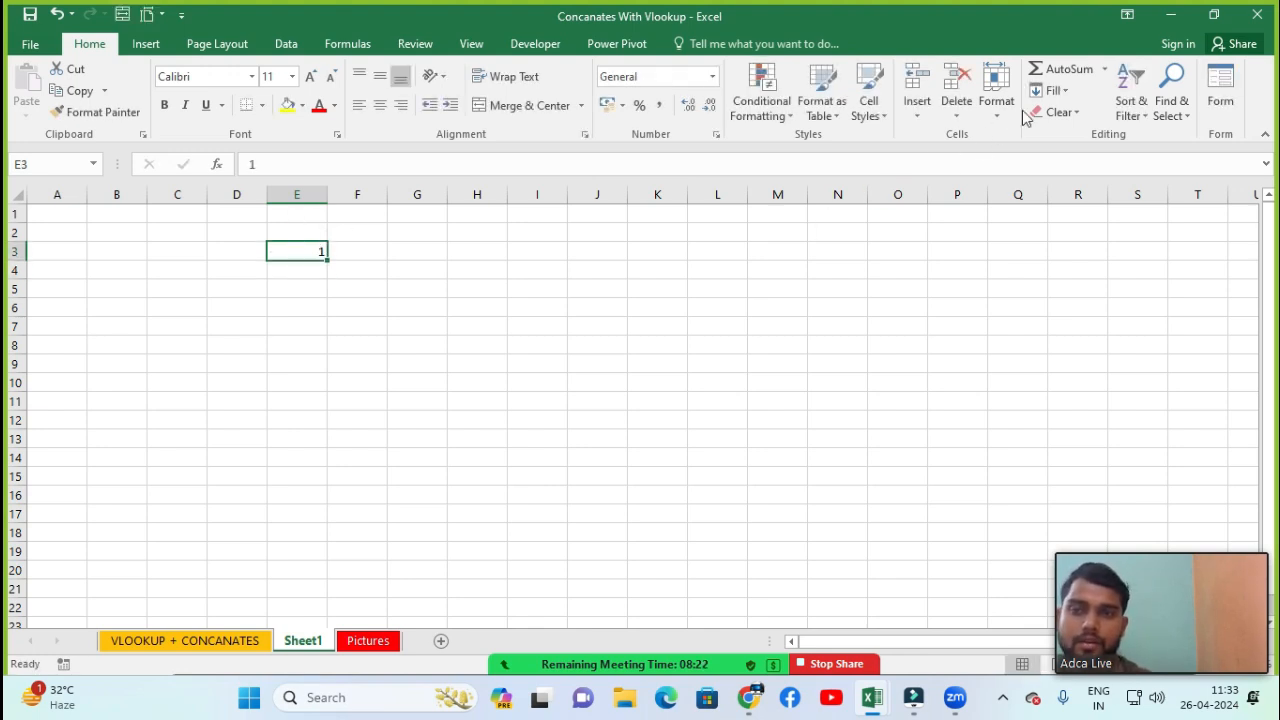
left_click(1055, 90)
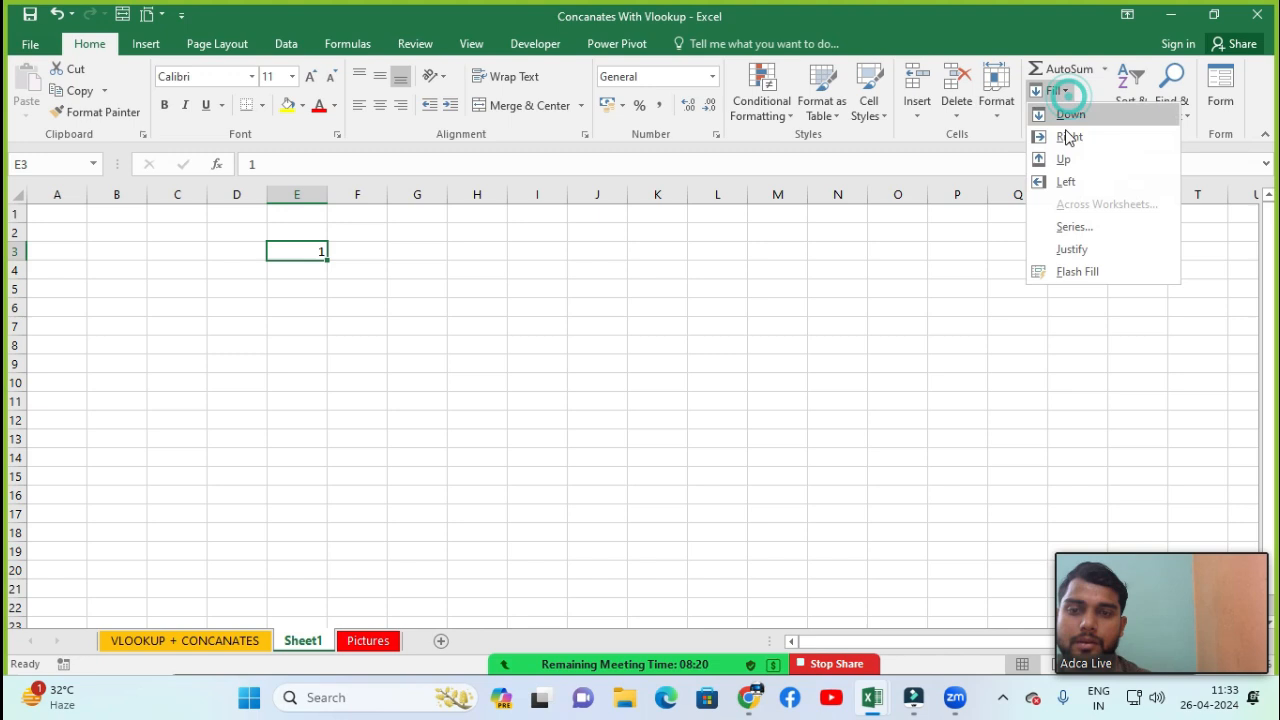
left_click(1076, 227)
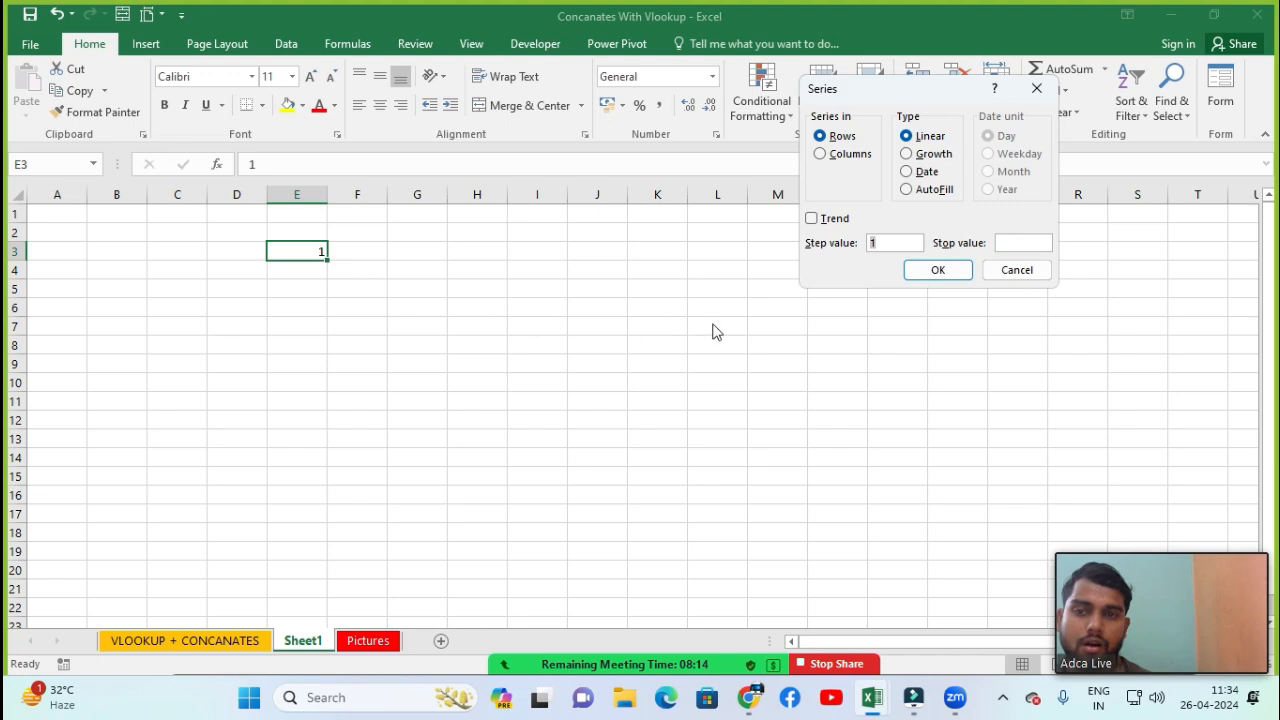
left_click(1007, 242)
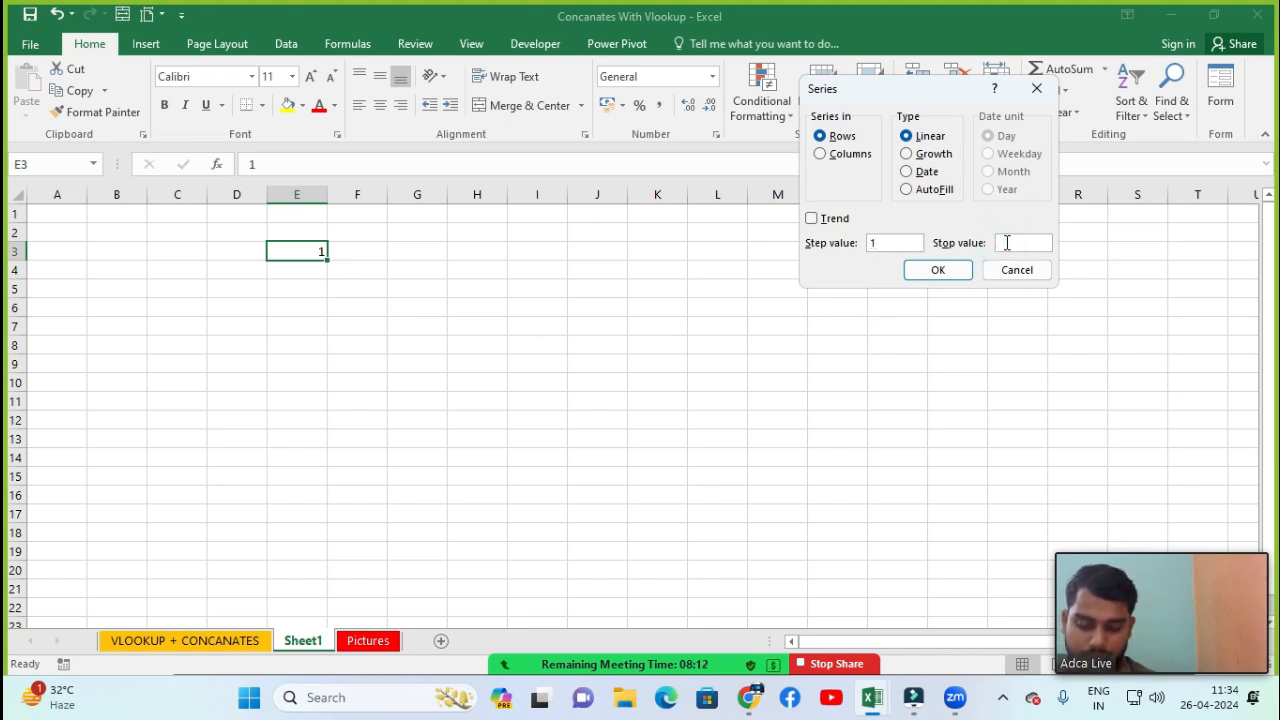
type("10")
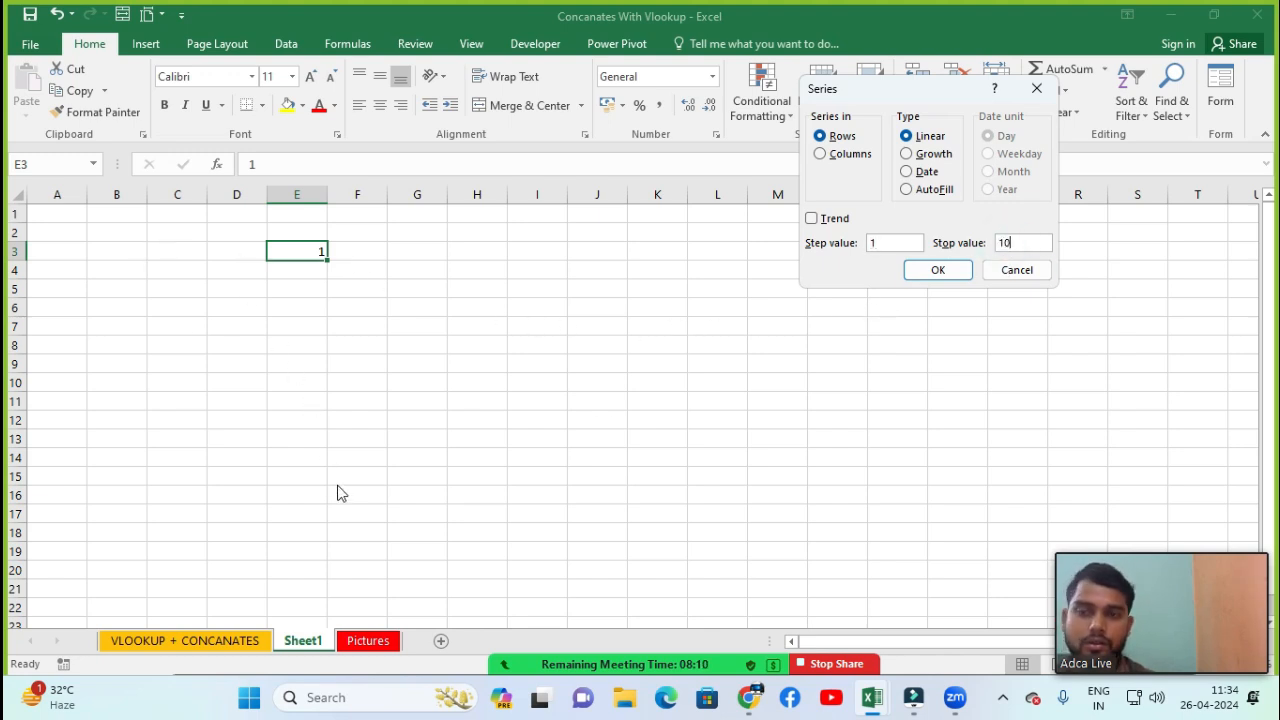
left_click(950, 270)
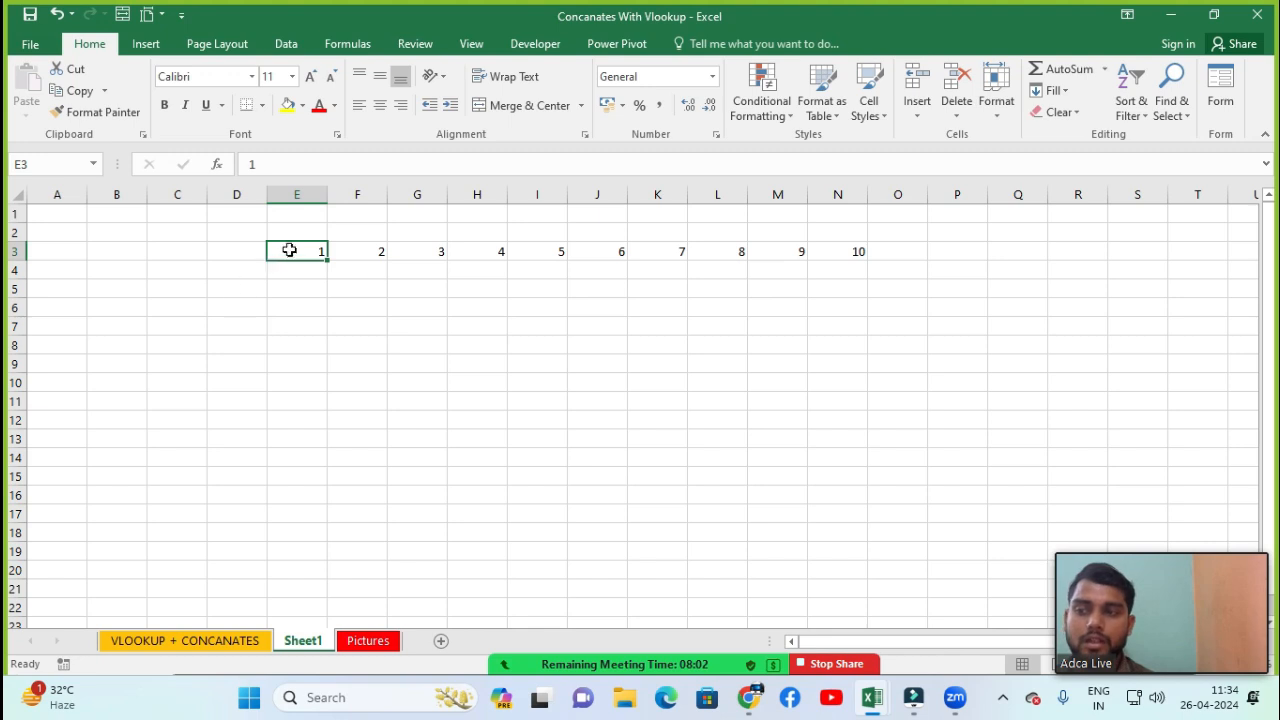
Fill a linear series down the column from E3 with step value 1 and stop value 20
left_click(1056, 91)
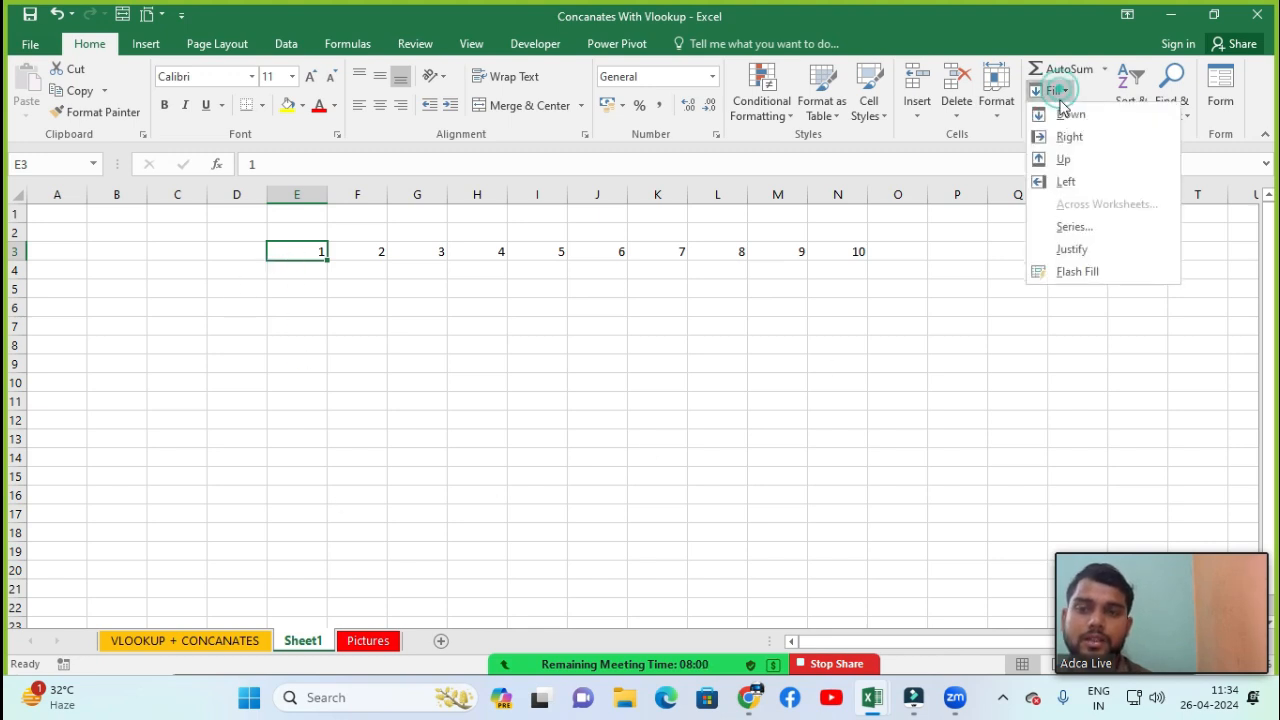
left_click(1070, 234)
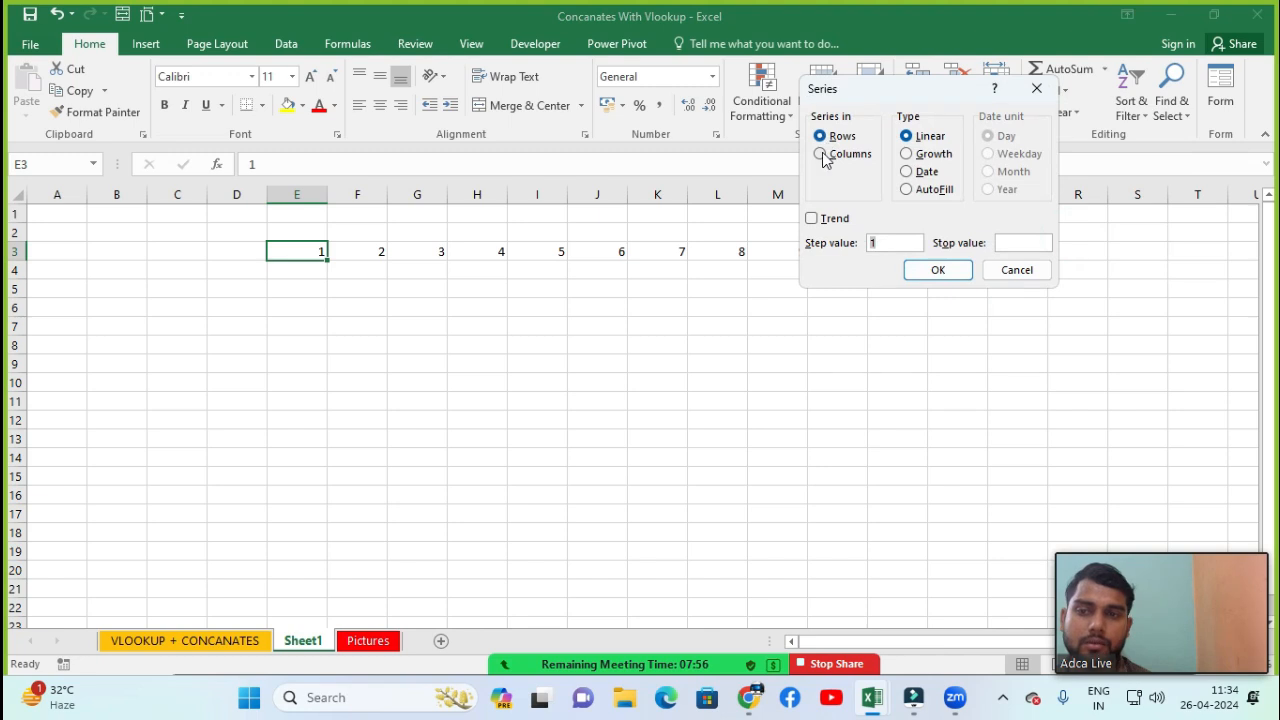
left_click(821, 154)
left_click(1020, 242)
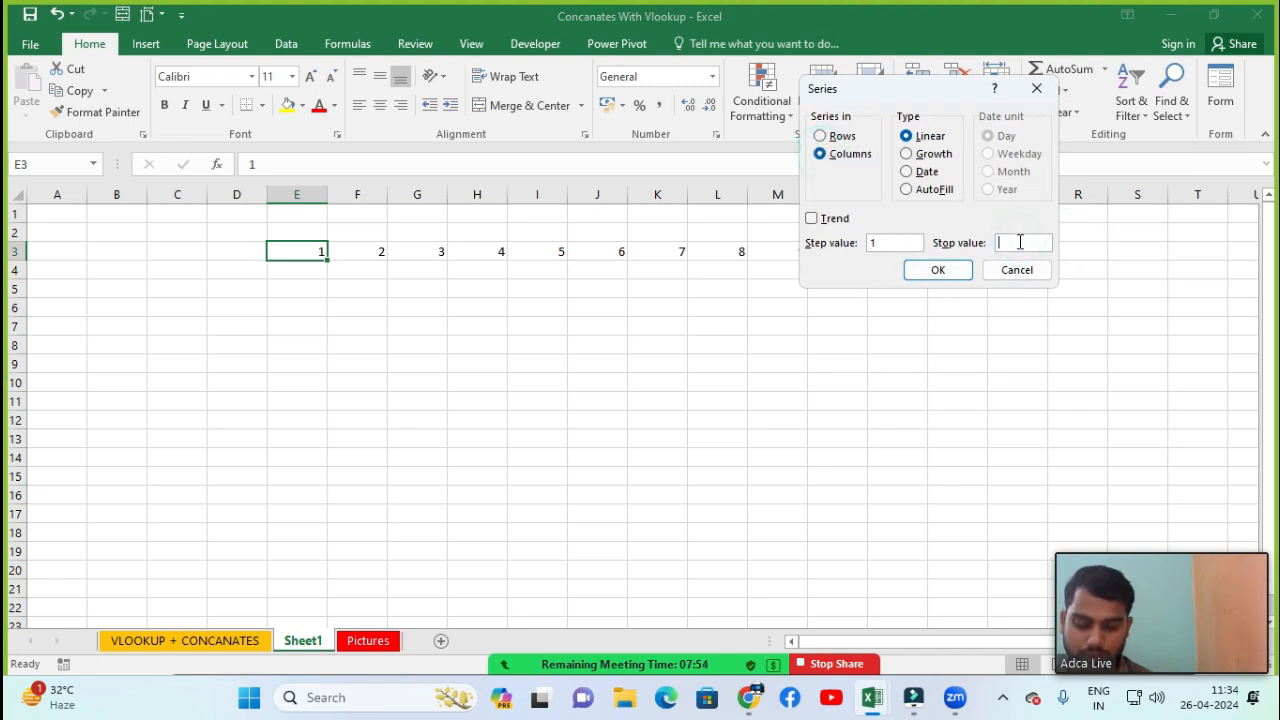
type("20")
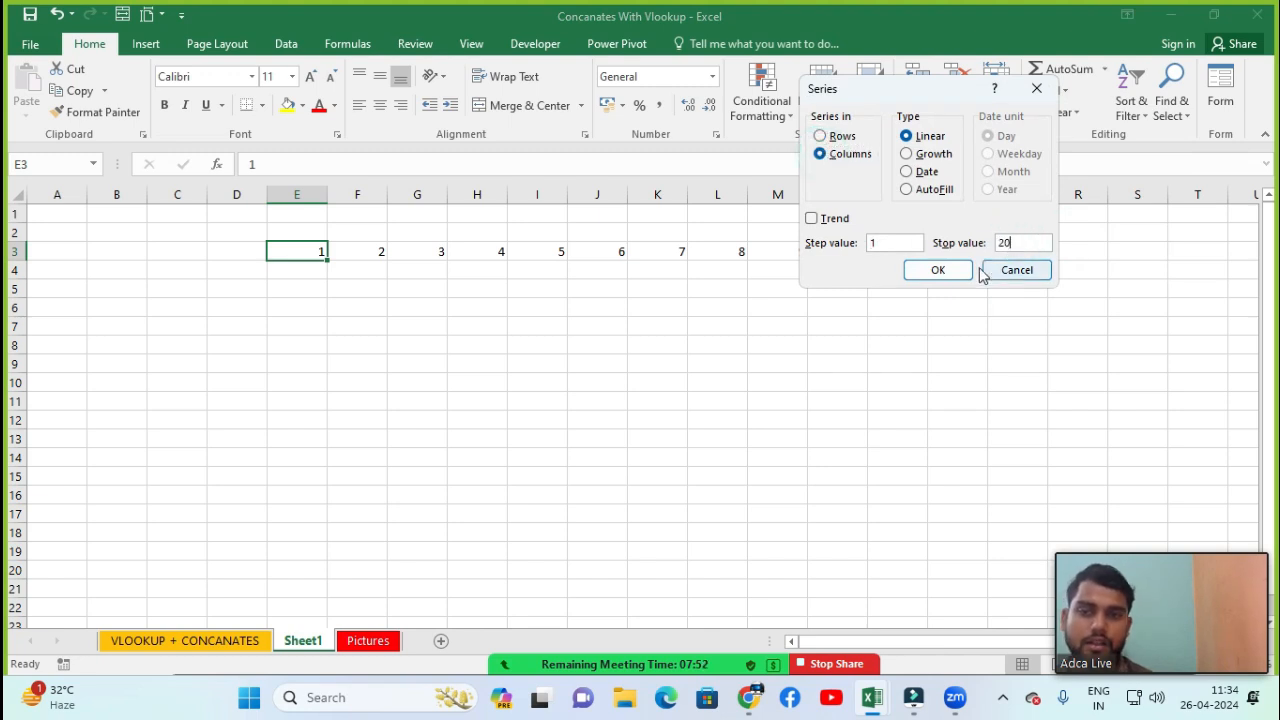
left_click(940, 272)
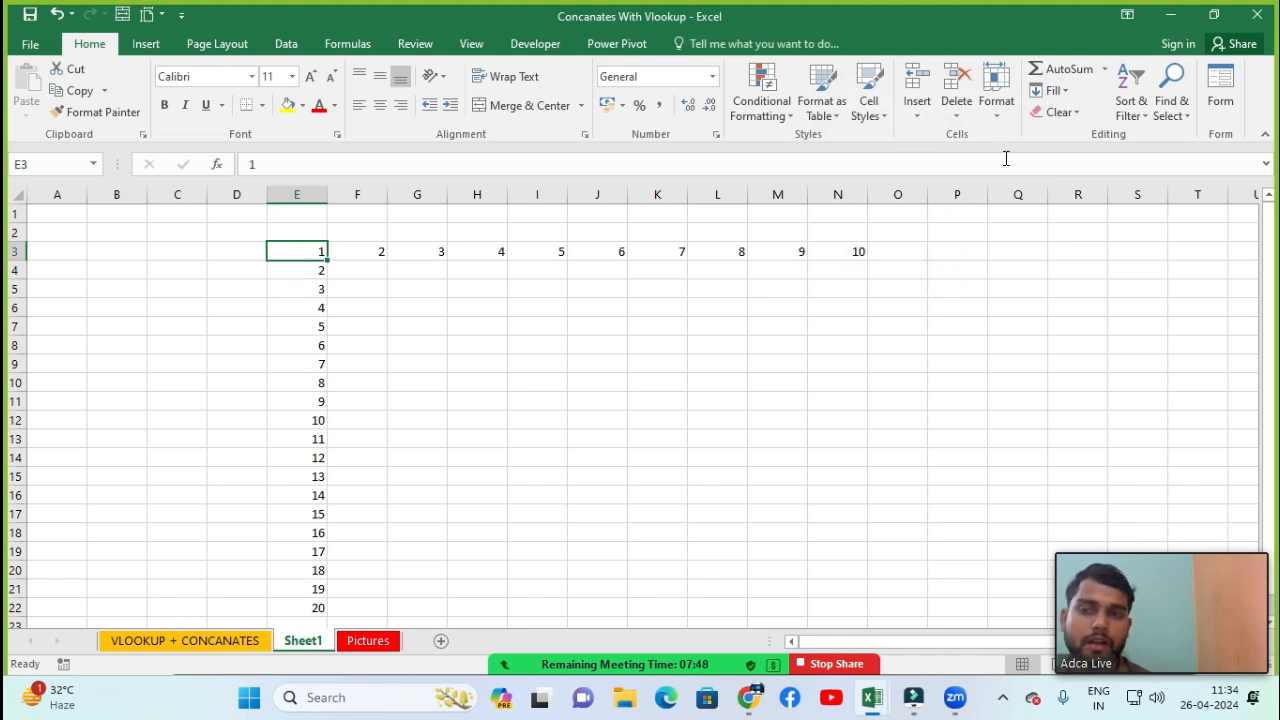
Try the Fill Series option with default settings and the Fill Justify option on cell E3
left_click(1052, 90)
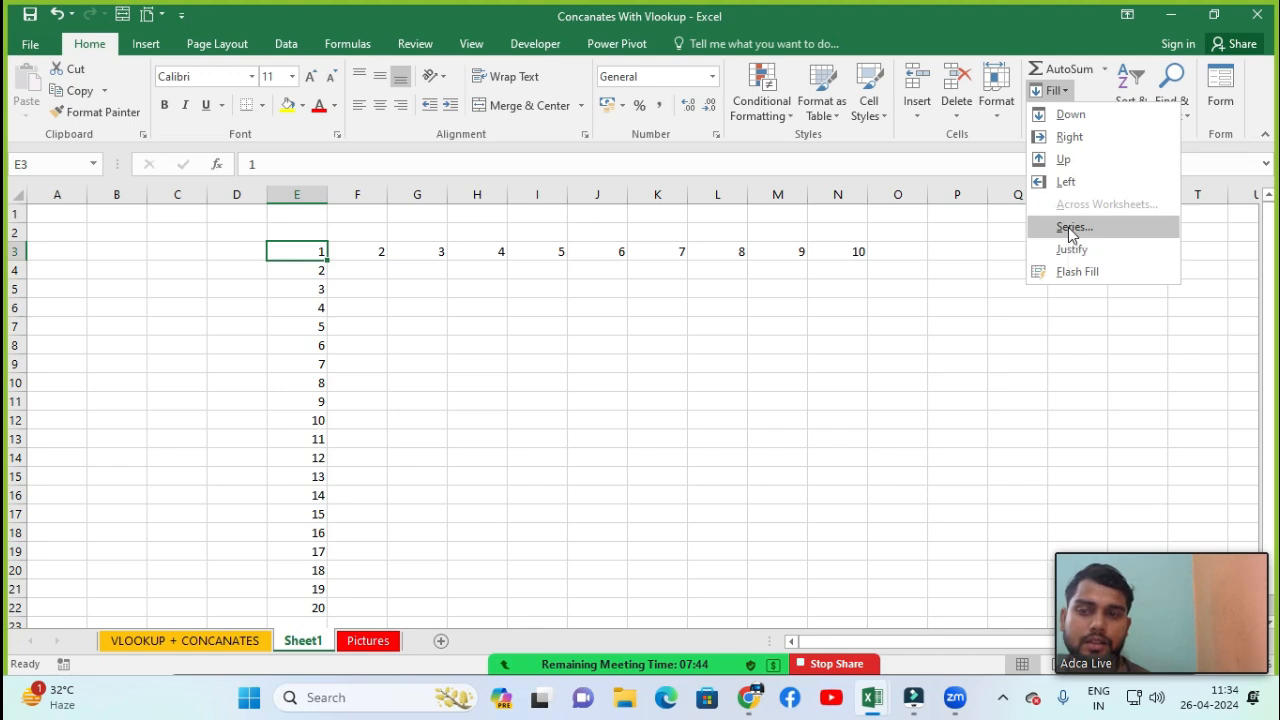
left_click(1072, 228)
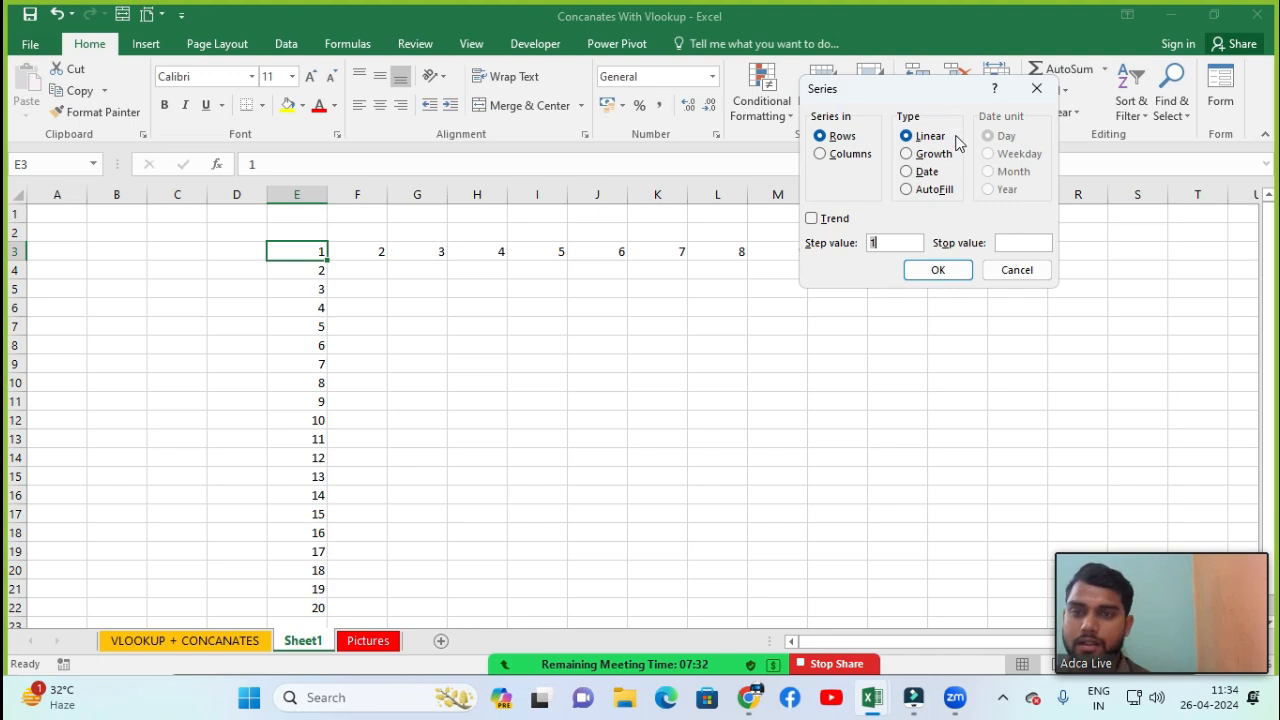
key("Return")
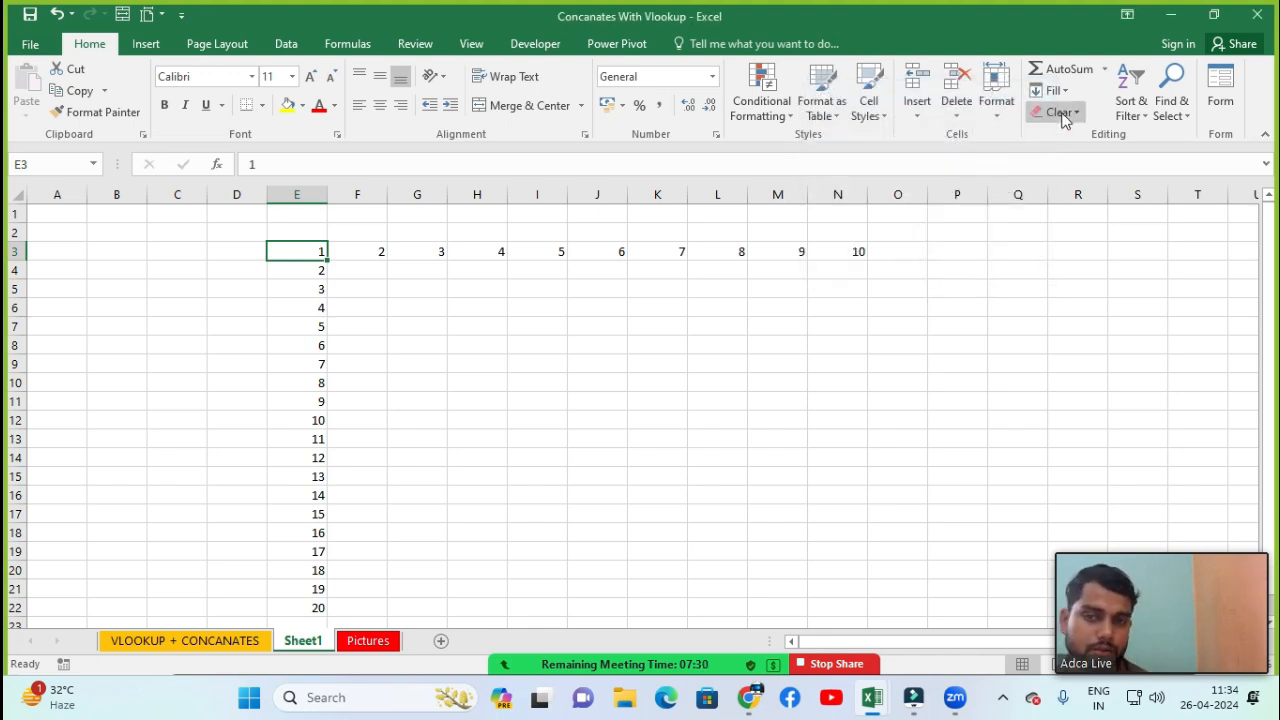
left_click(1060, 92)
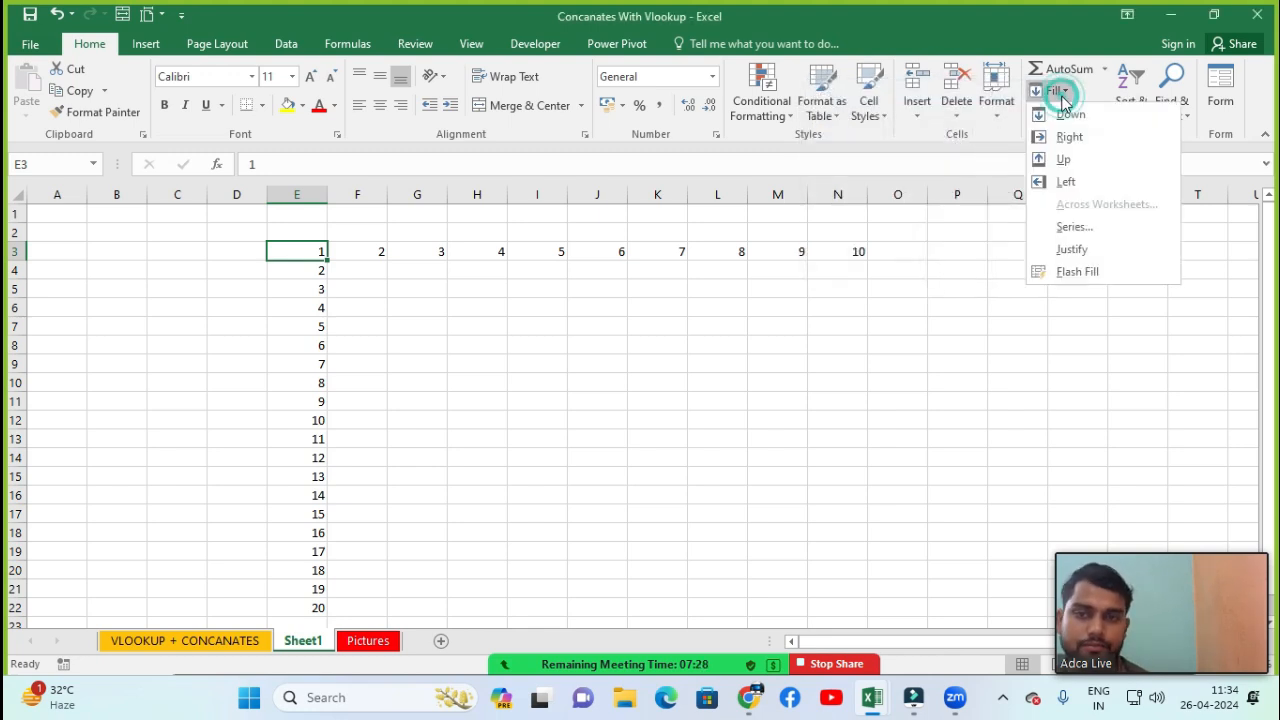
left_click(1062, 256)
key("Return")
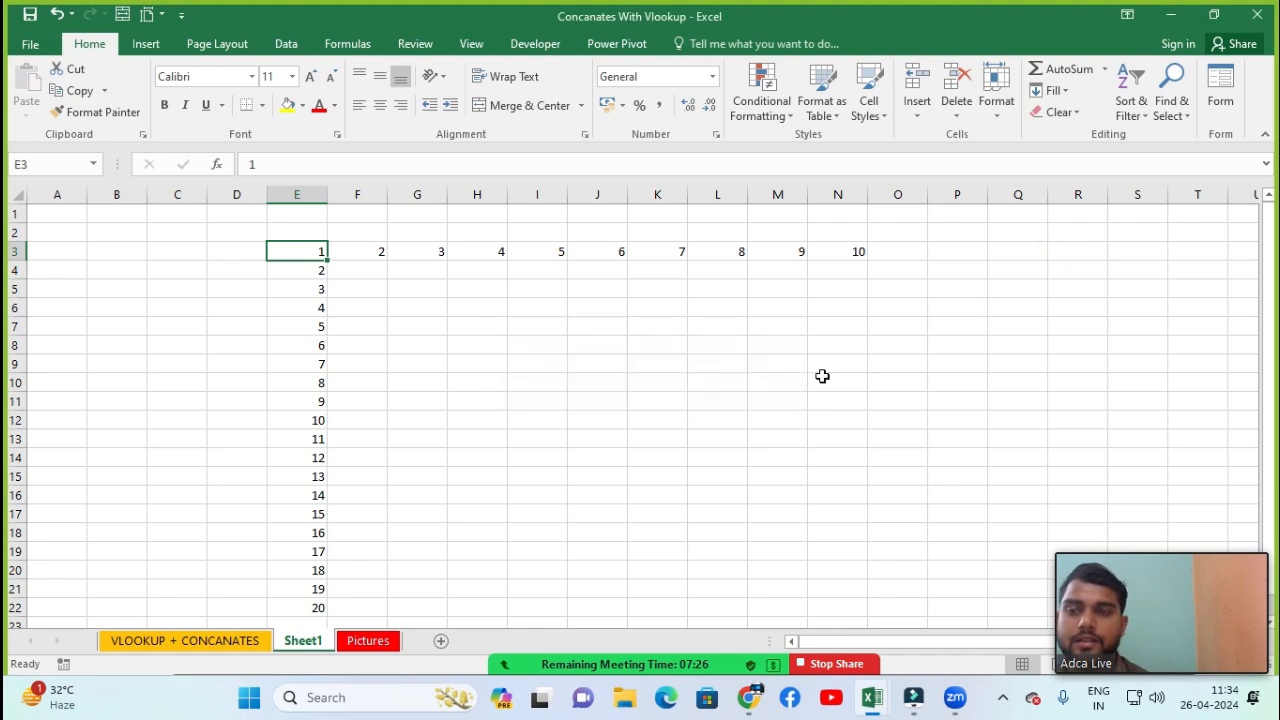
left_click(841, 374)
Enter the text computer applications in cell C2
left_click(156, 229)
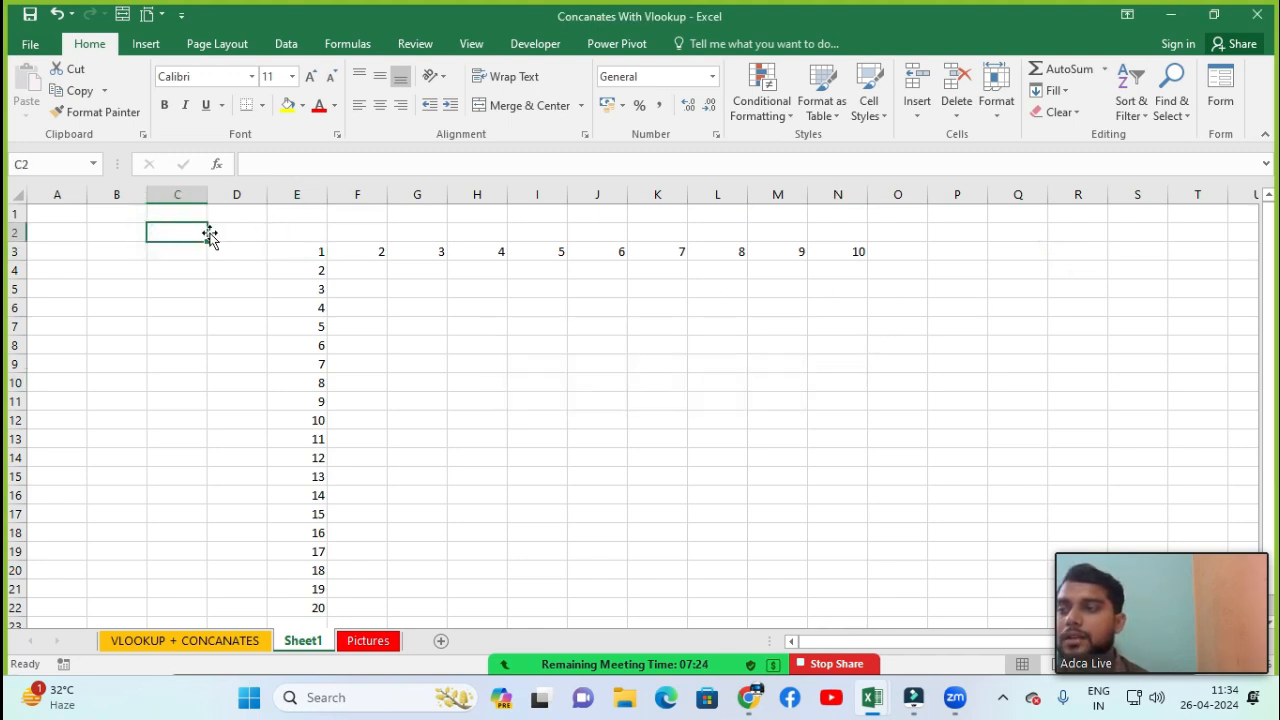
type("com")
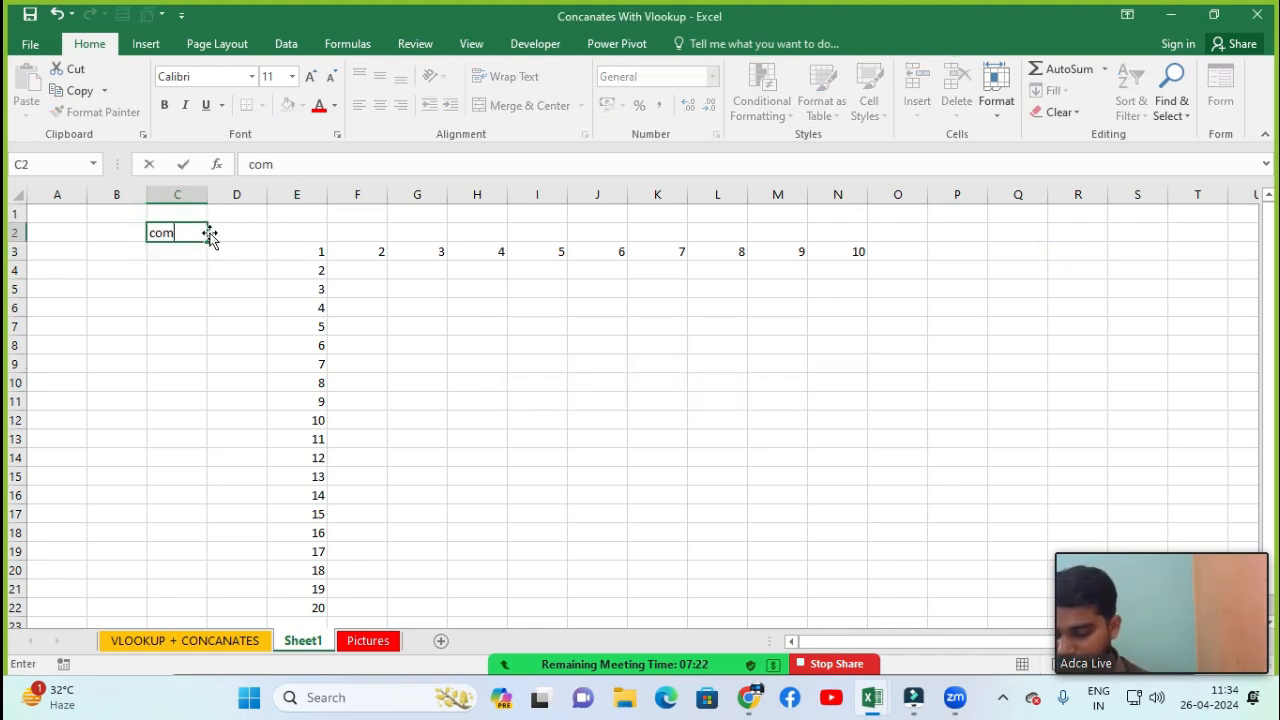
type("puter applications")
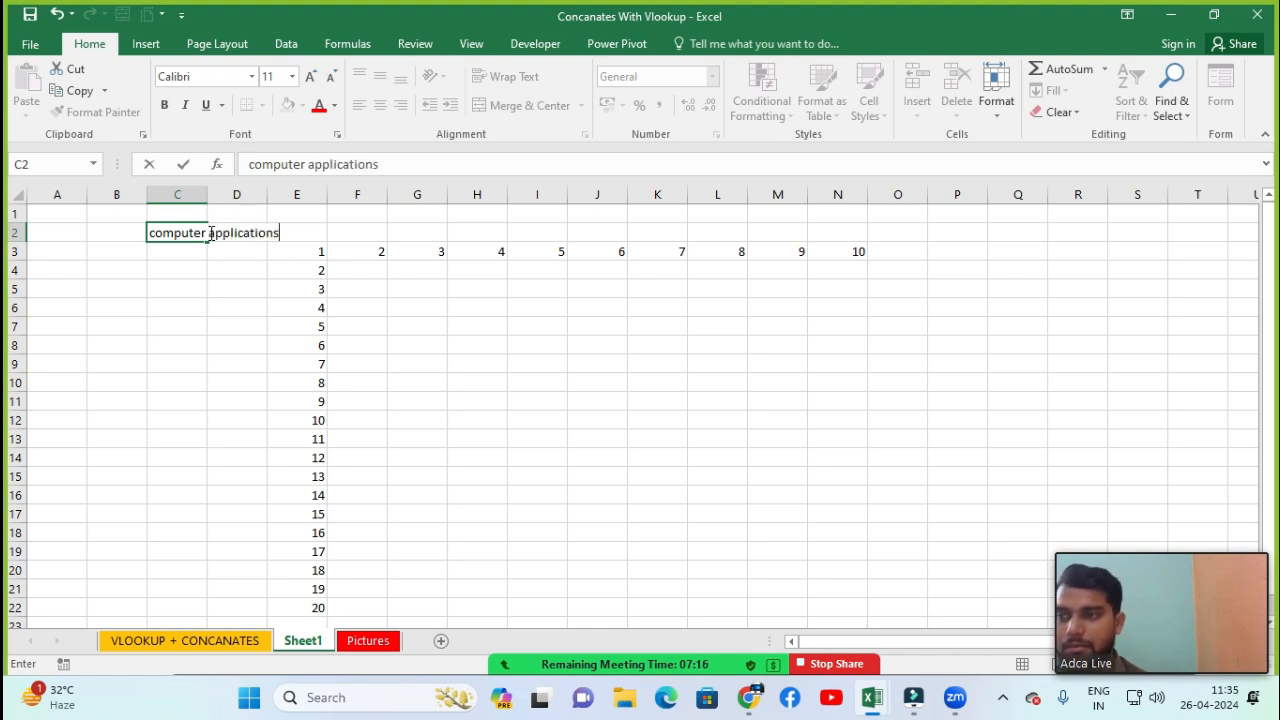
key("Return")
key("Up")
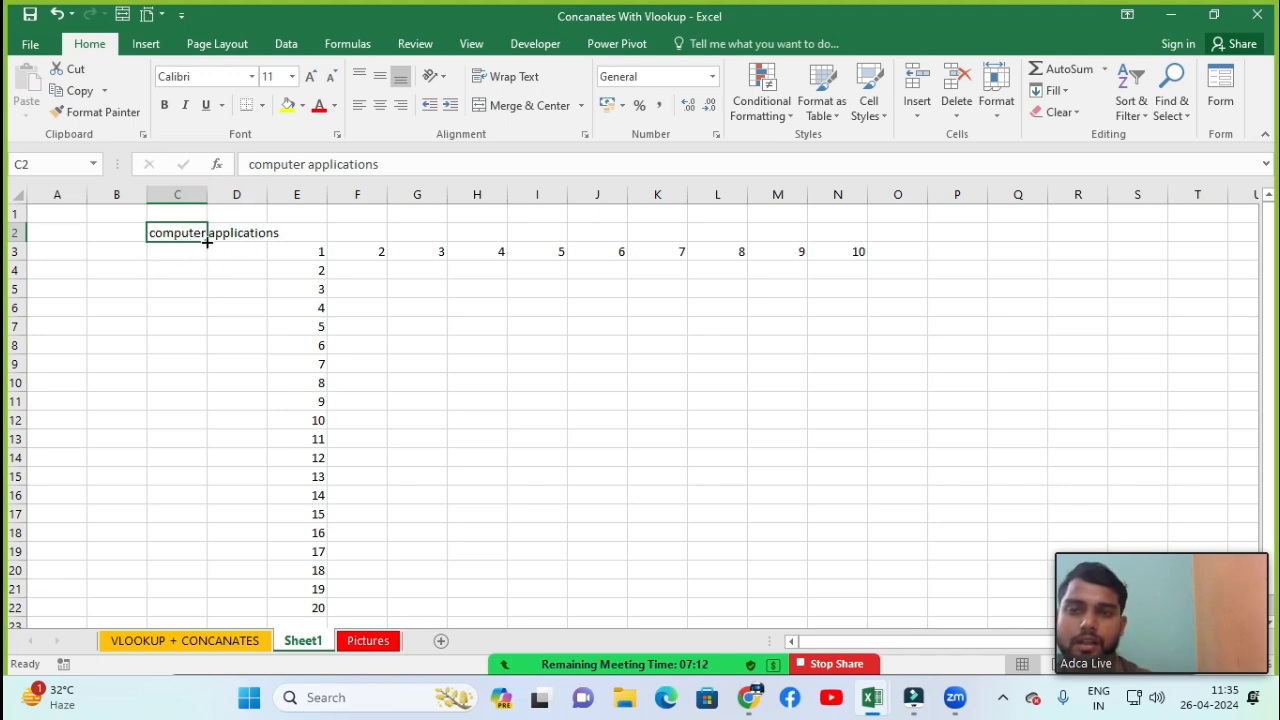
Justify the text in C2 so it splits over C2 and C3, and autofit column C's width
left_click(1053, 90)
left_click(1071, 249)
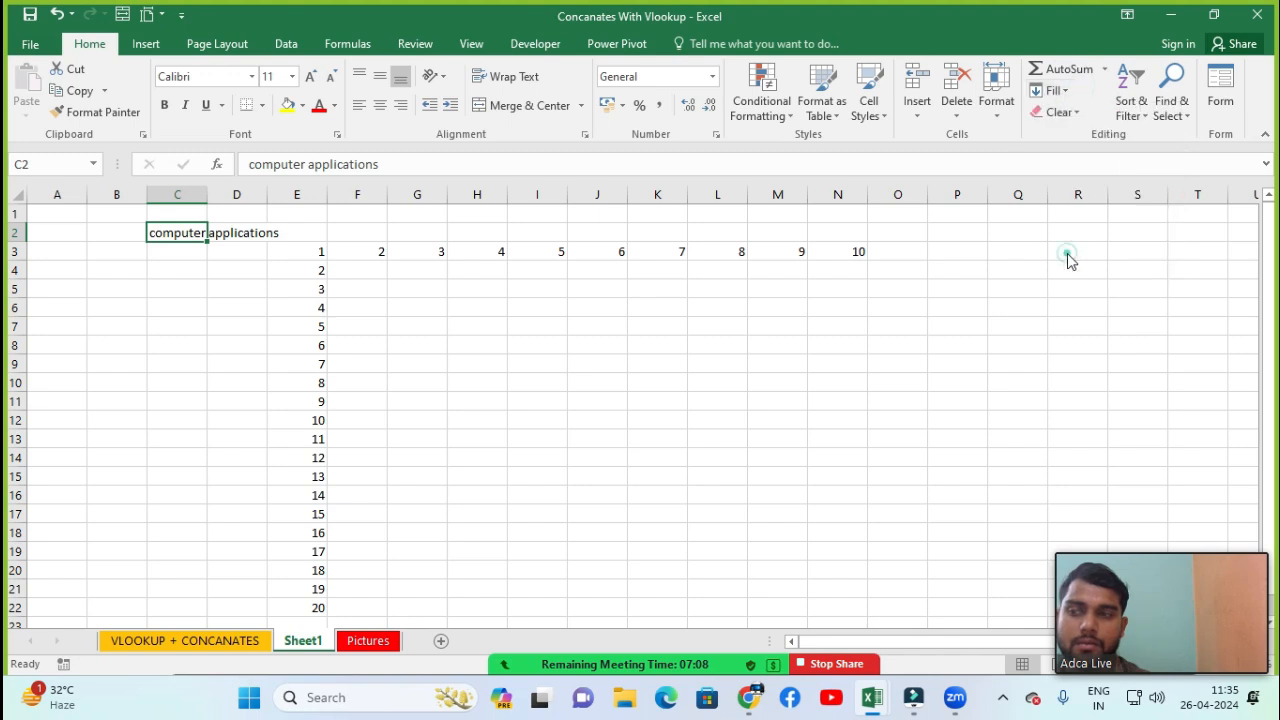
left_click(609, 398)
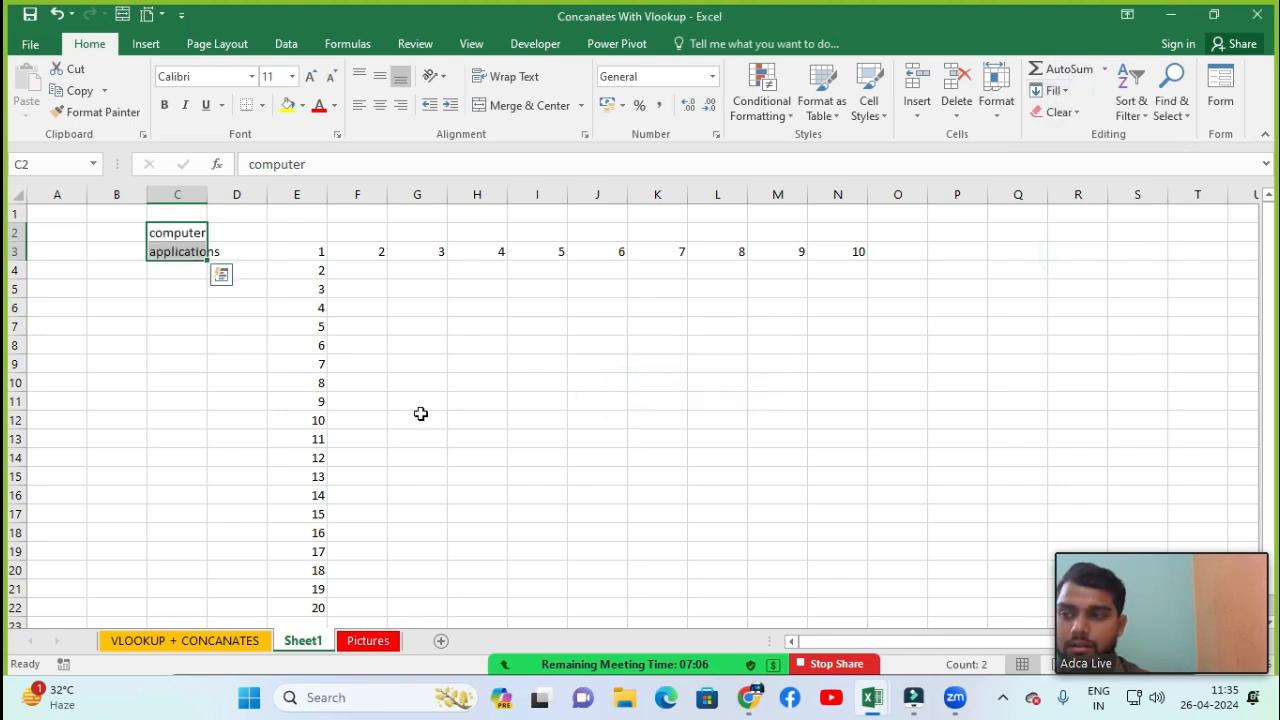
left_click(156, 254)
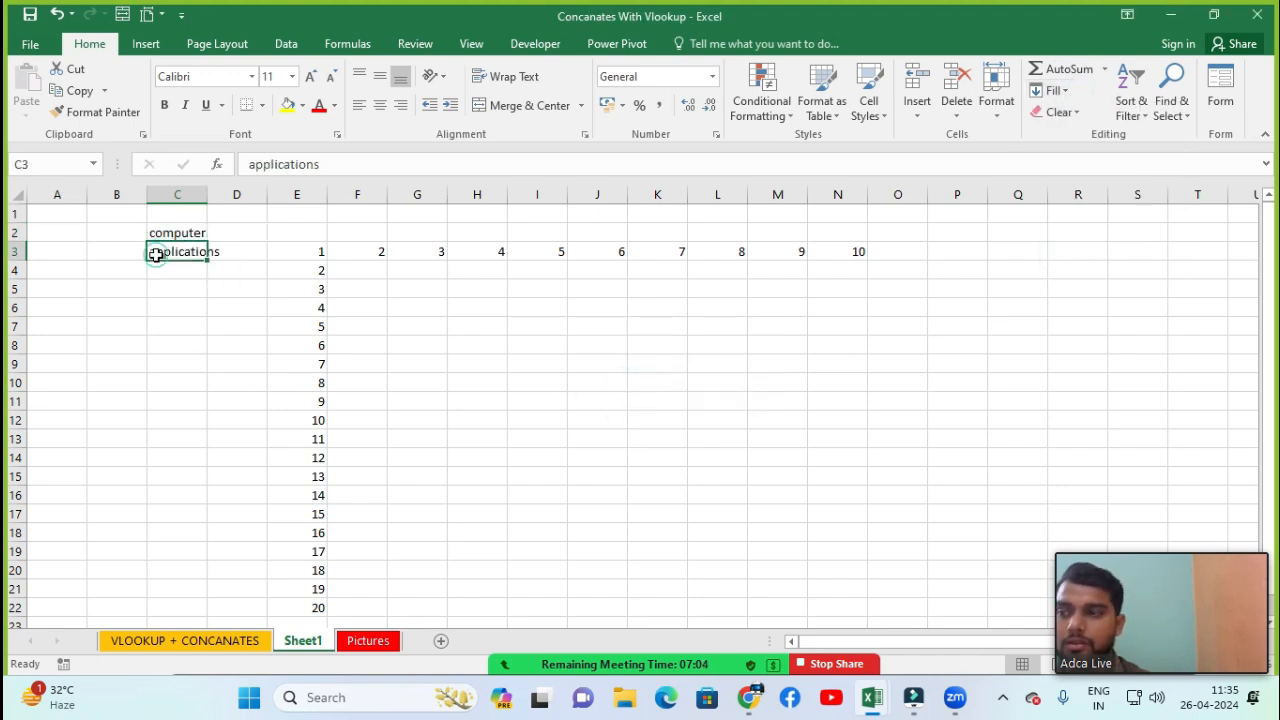
double_click(207, 194)
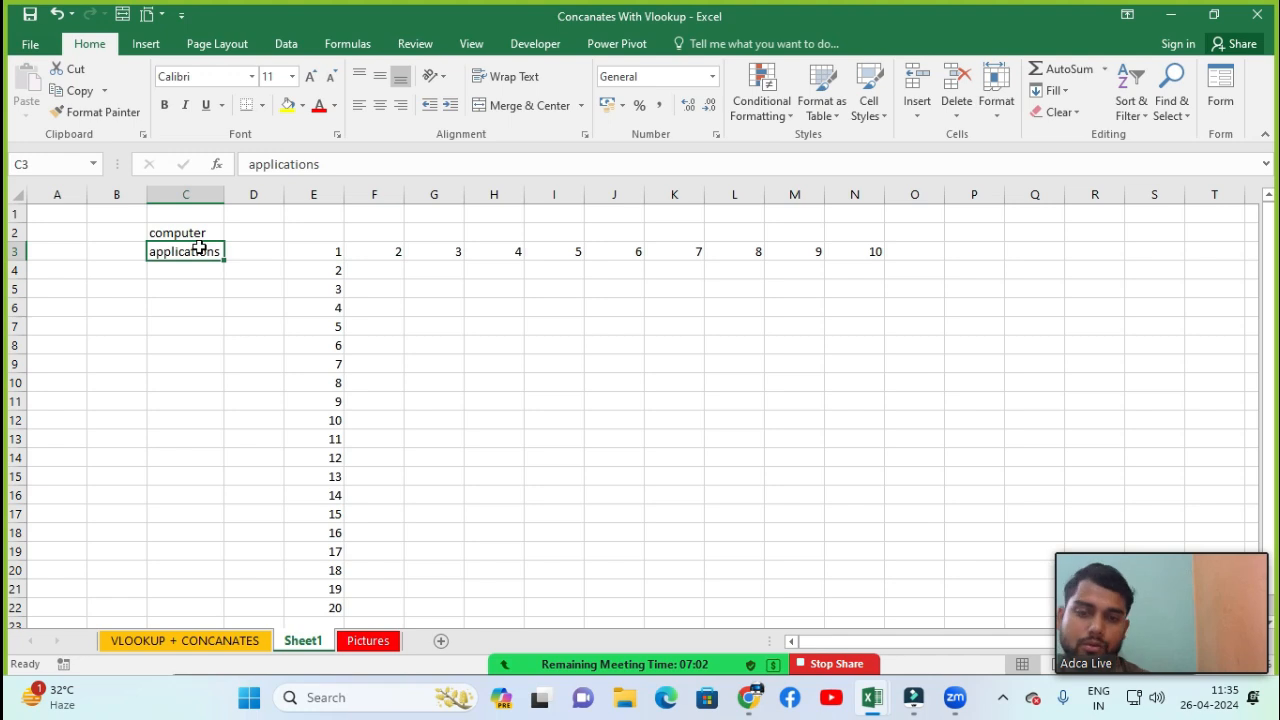
Try Flash Fill on cell C3 and dismiss the message
left_click(1055, 91)
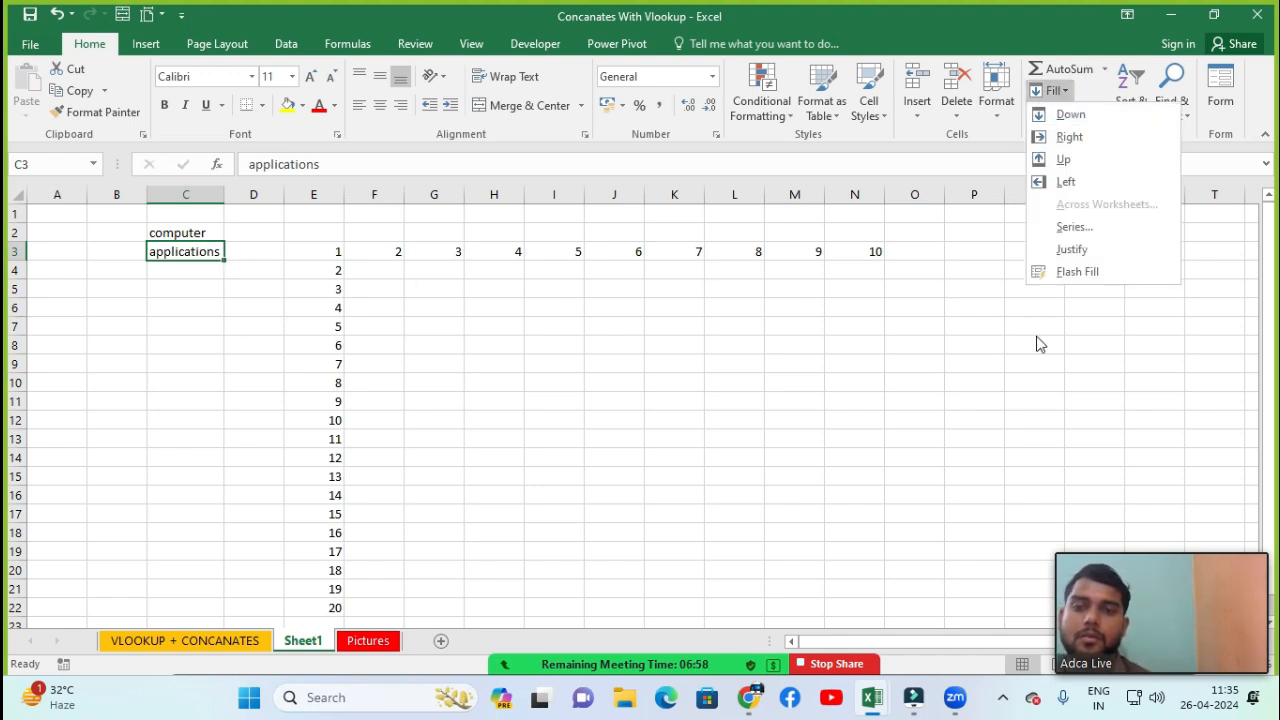
left_click(1071, 285)
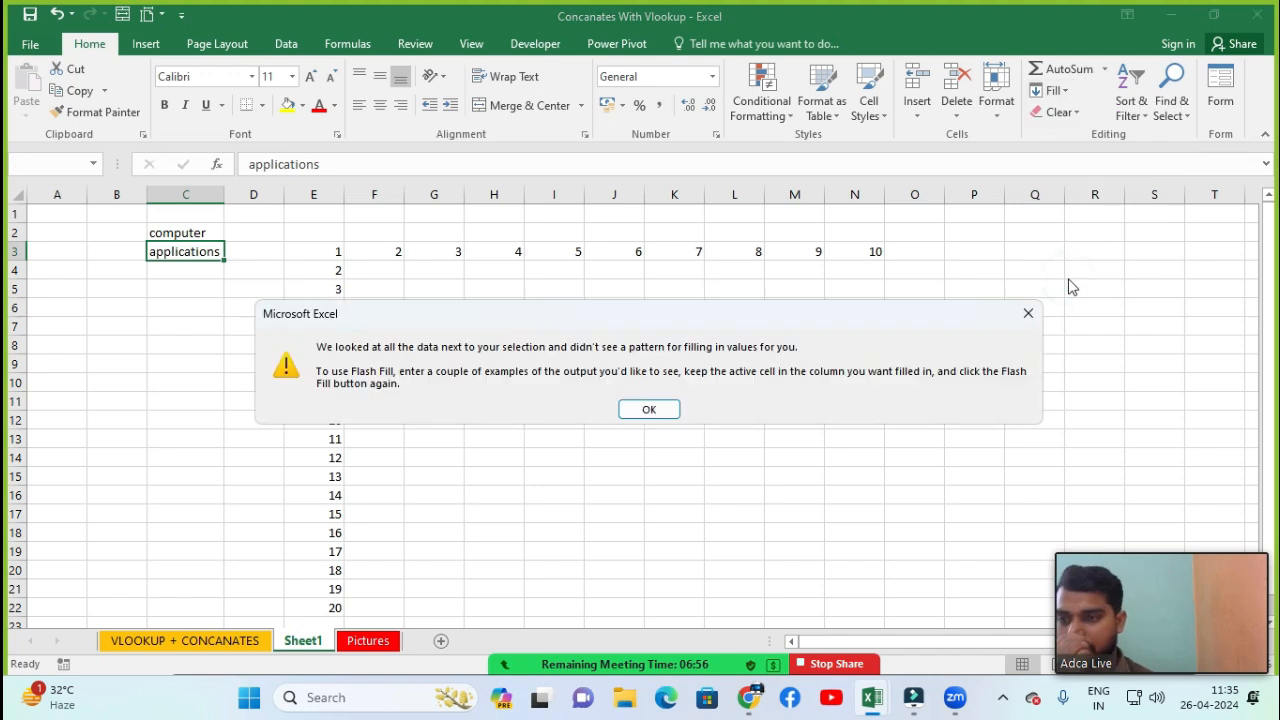
left_click(649, 409)
left_click(557, 401)
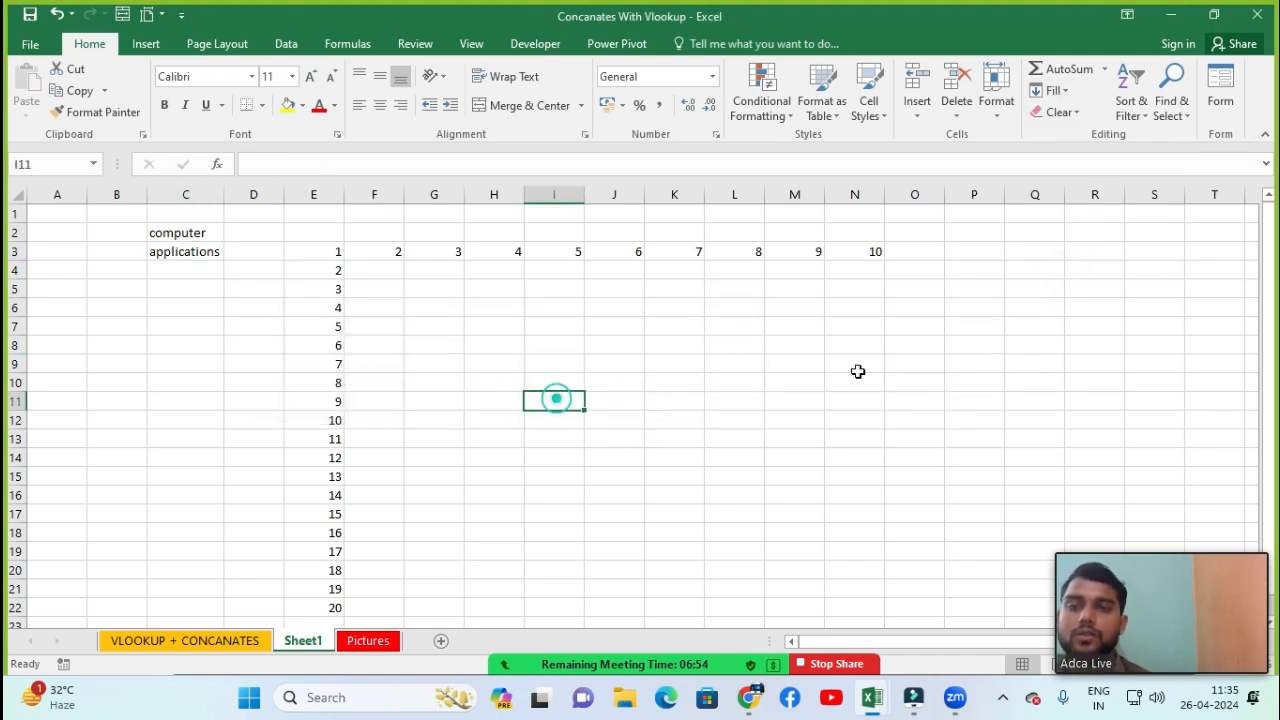
Locate the Flash Fill command in the Fill options and on the Data tab
left_click(1066, 92)
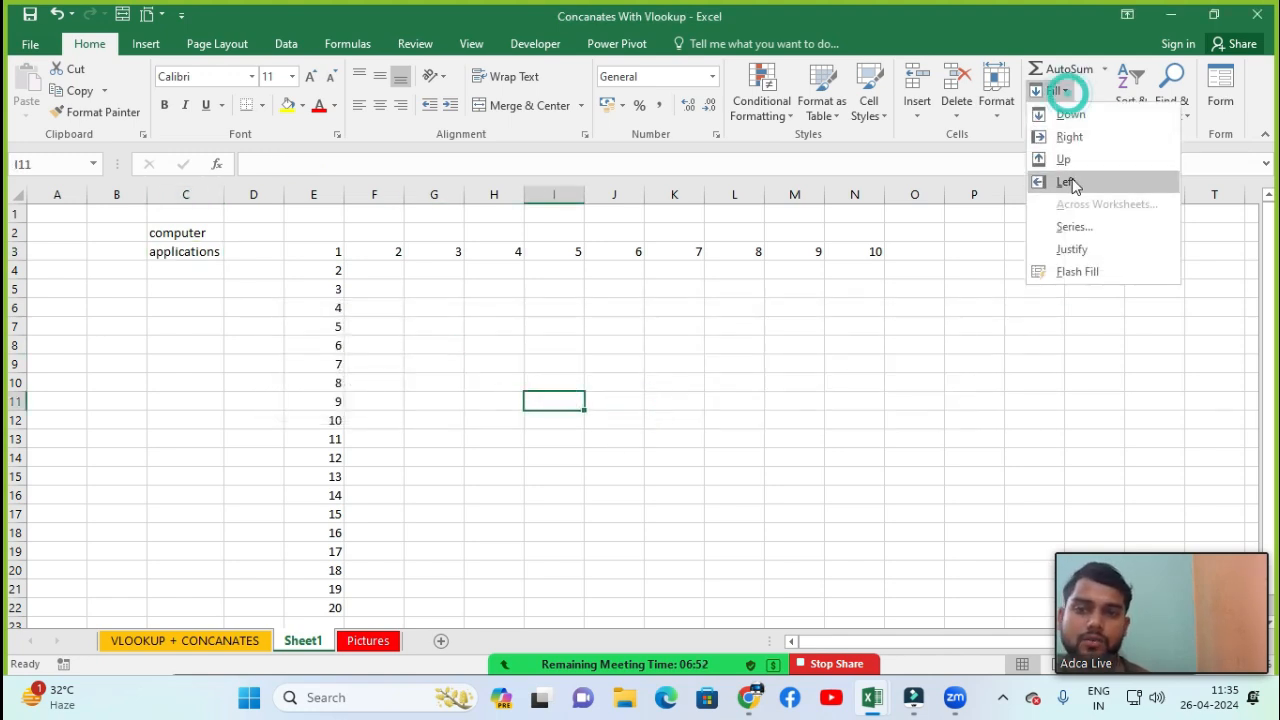
left_click(823, 331)
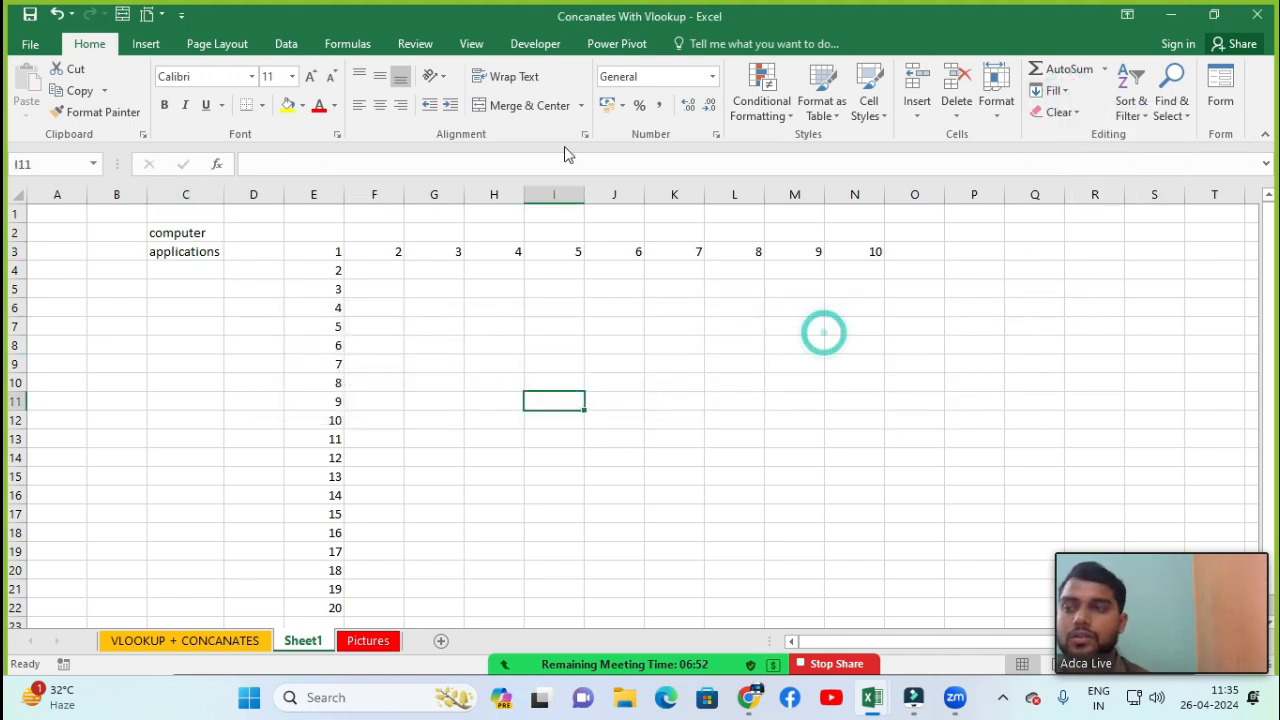
left_click(287, 45)
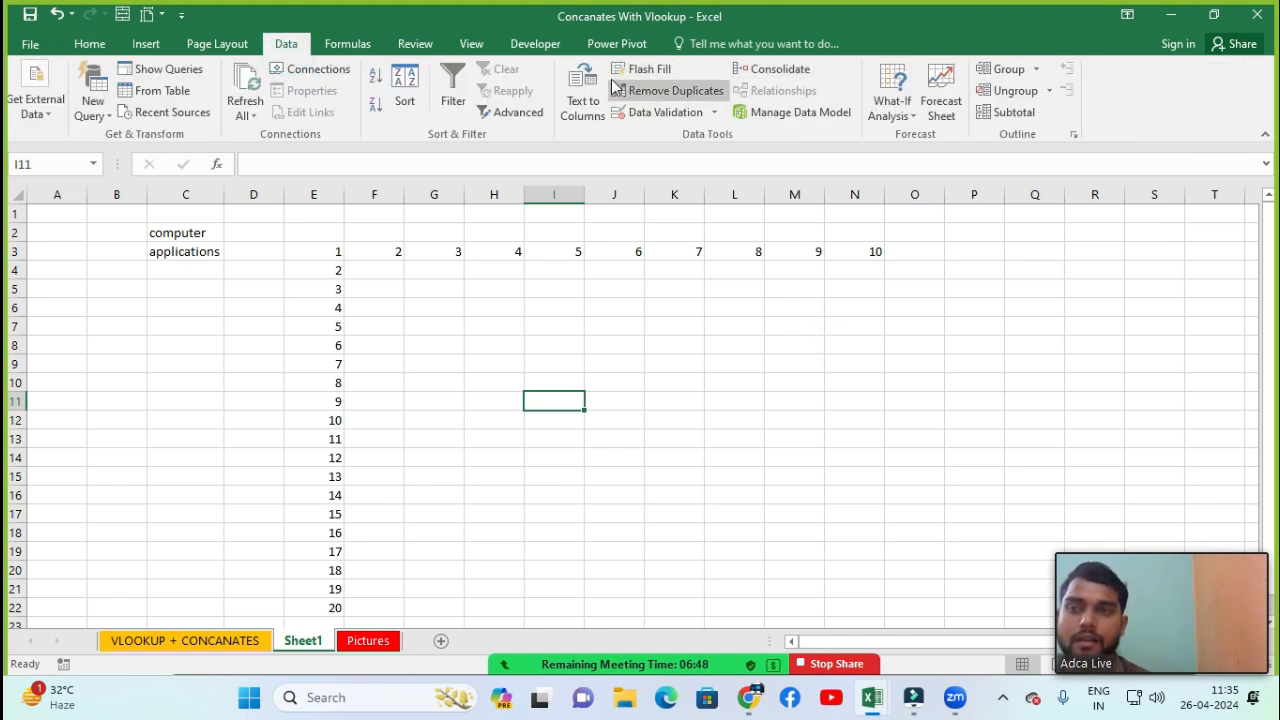
left_click(666, 74)
left_click(89, 44)
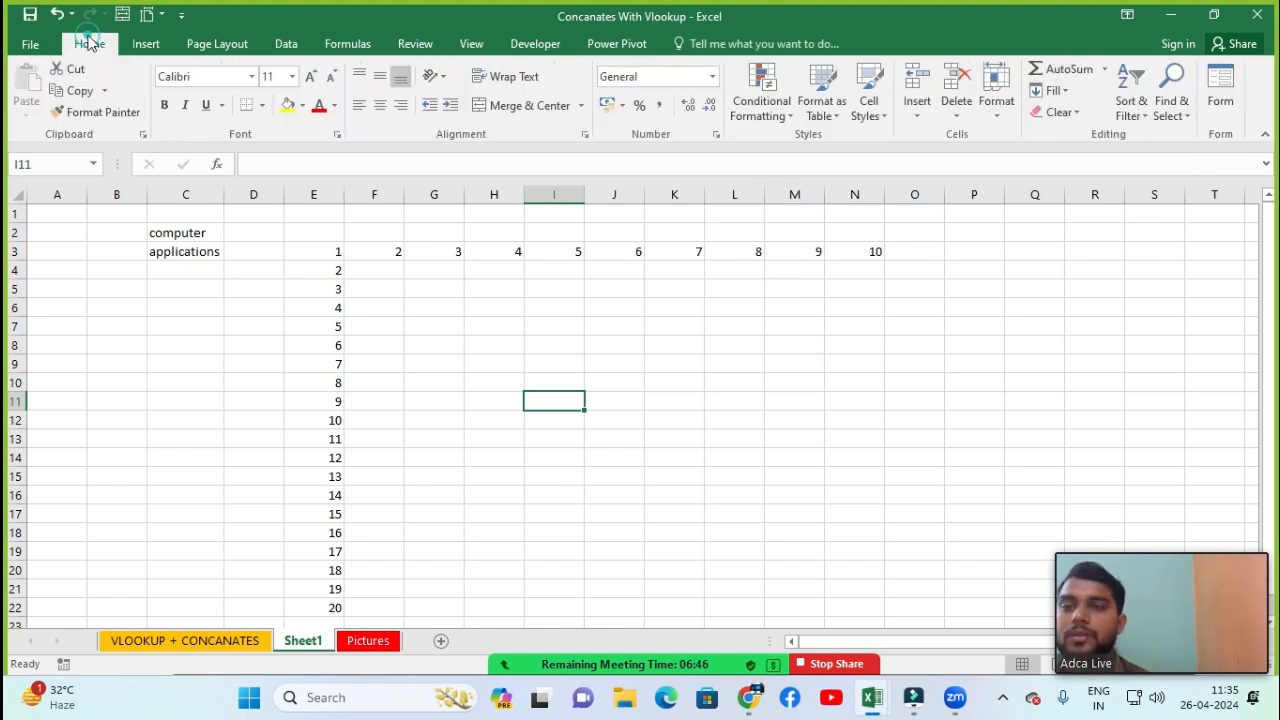
left_click(1053, 90)
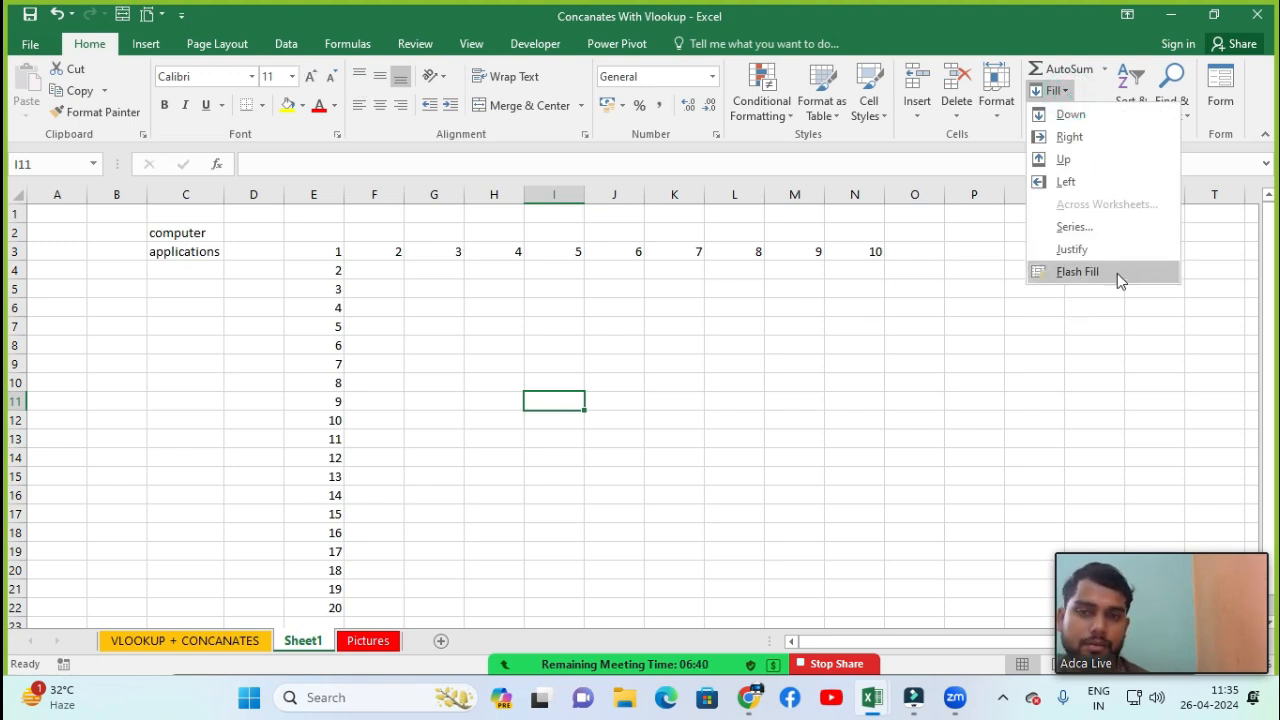
left_click(909, 350)
left_click(861, 308)
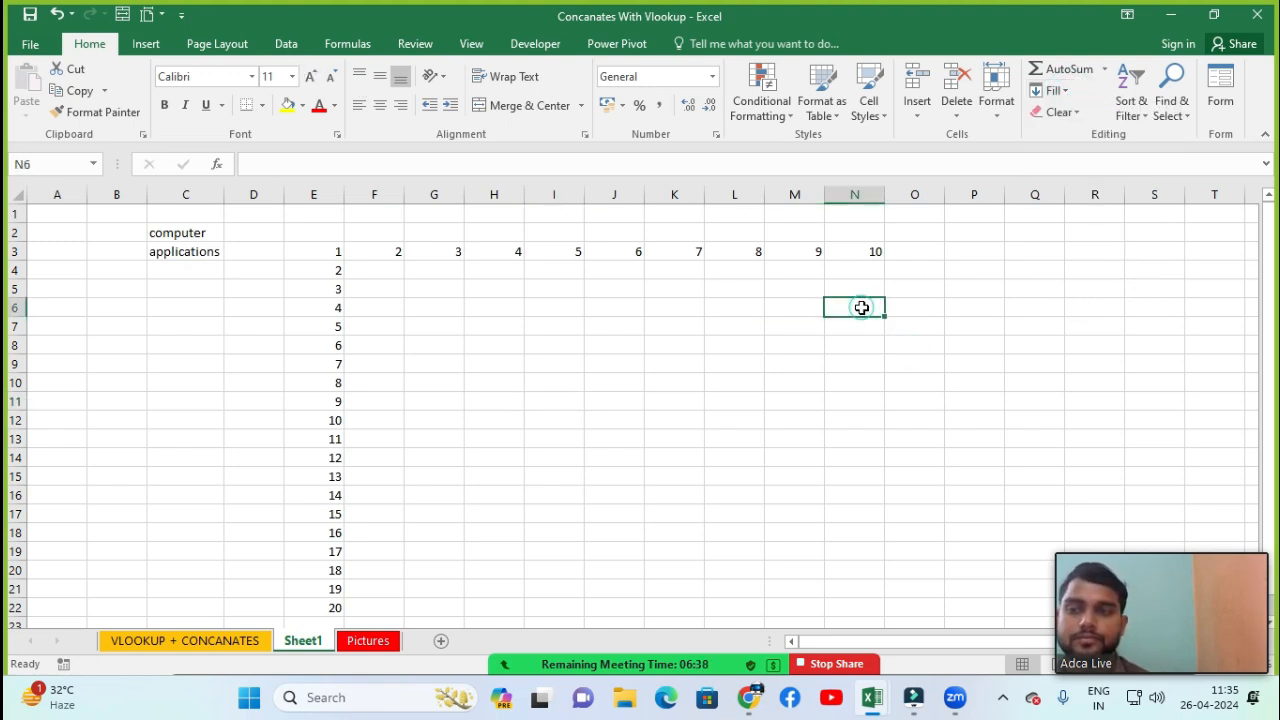
Try a Custom Sort on the selected cell and dismiss the message
left_click(1137, 118)
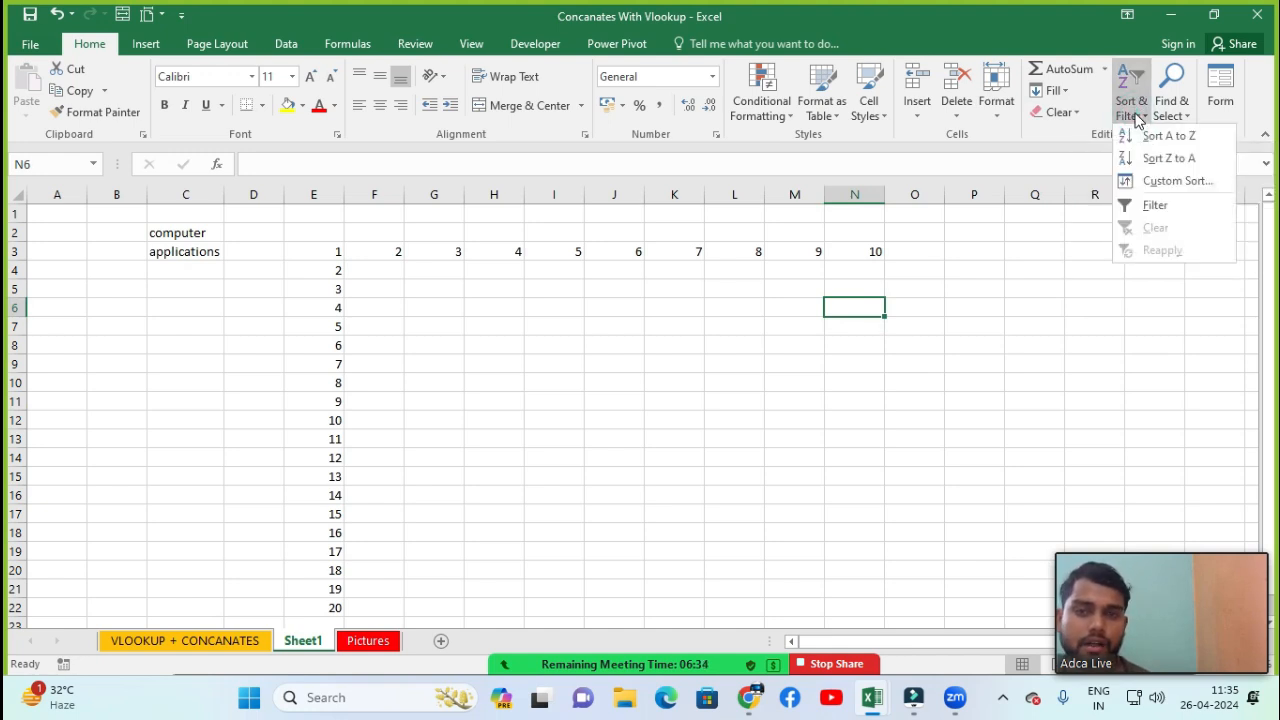
left_click(1182, 182)
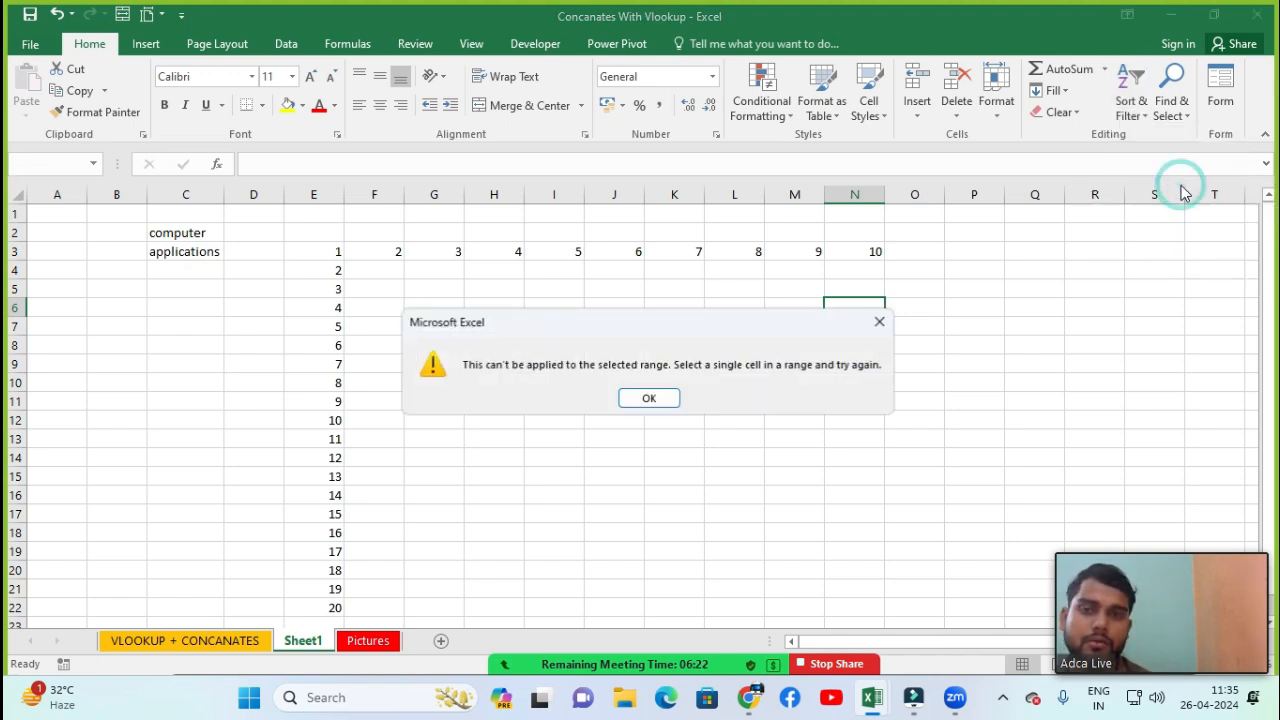
left_click(880, 321)
Examine the Sort & Filter, Find & Select and Data Validation options
left_click(1121, 117)
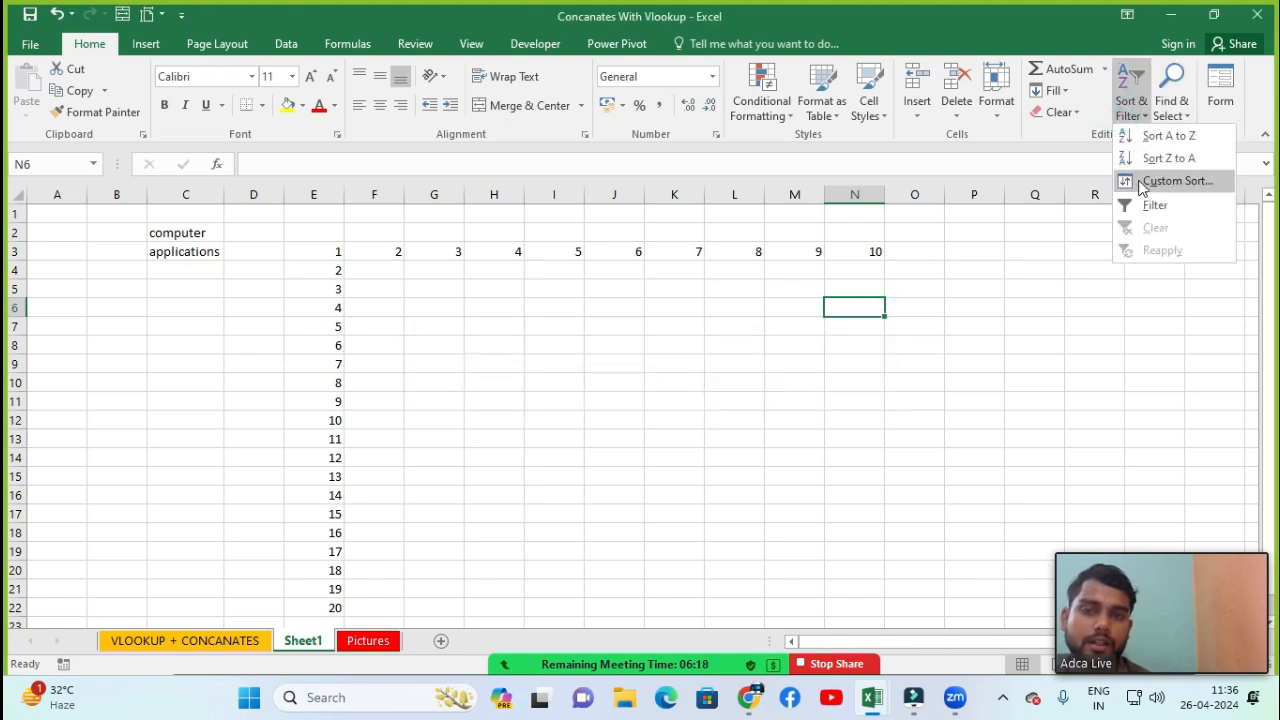
left_click(1086, 250)
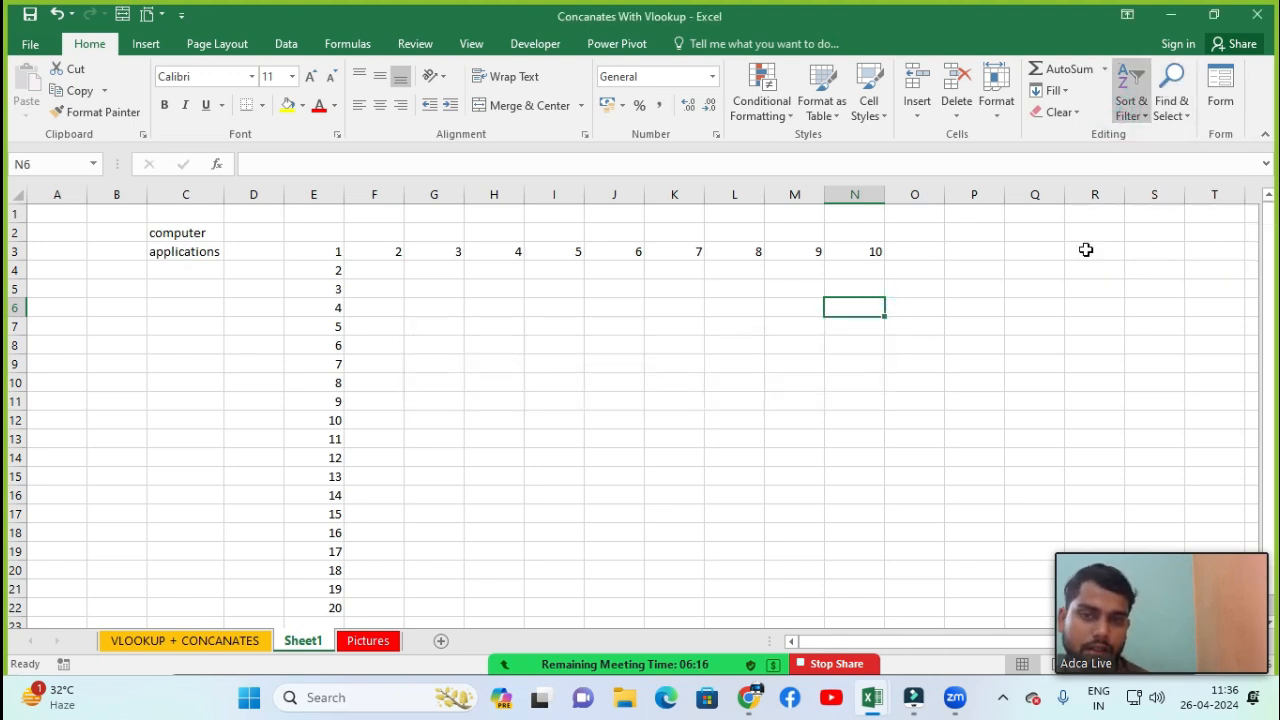
left_click(1165, 112)
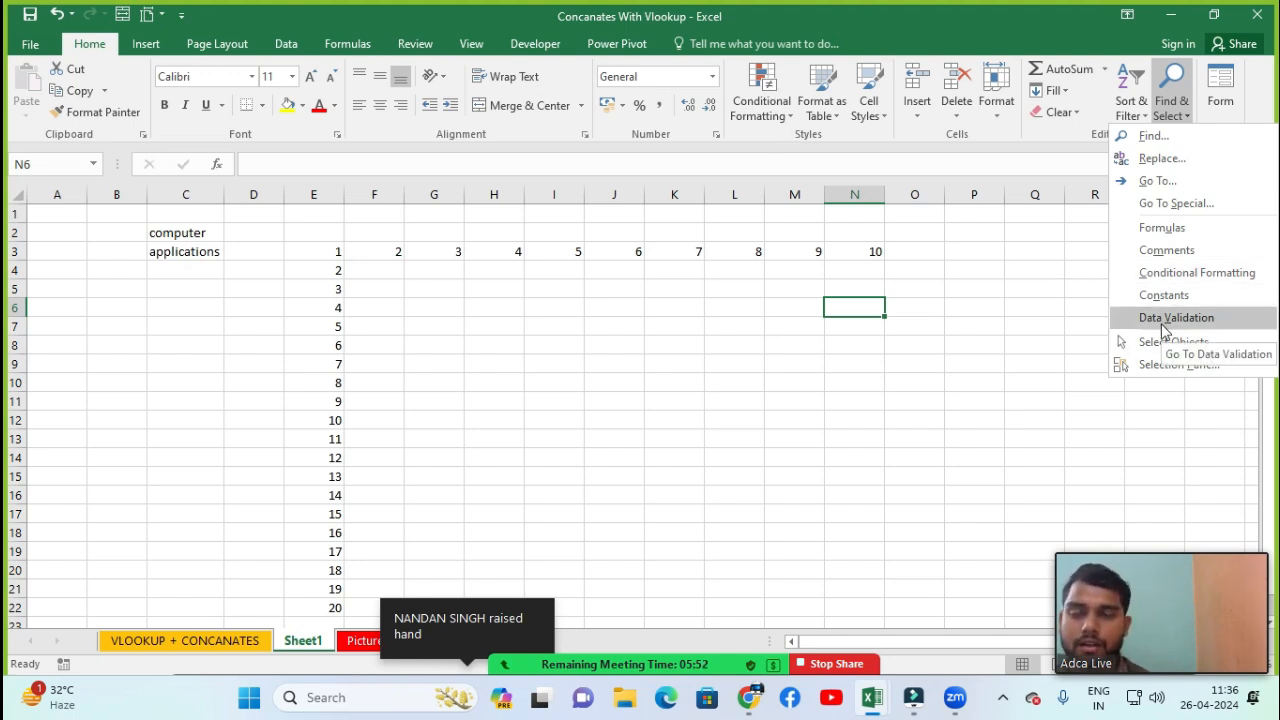
left_click(290, 50)
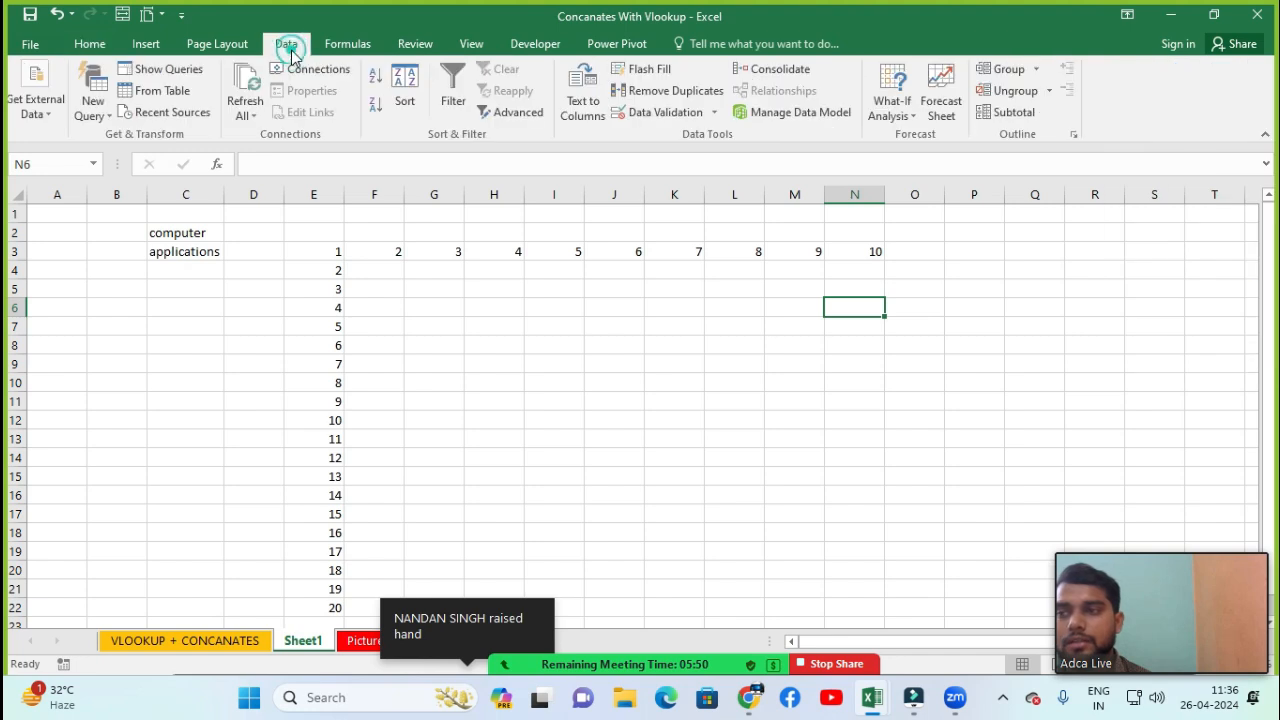
left_click(644, 116)
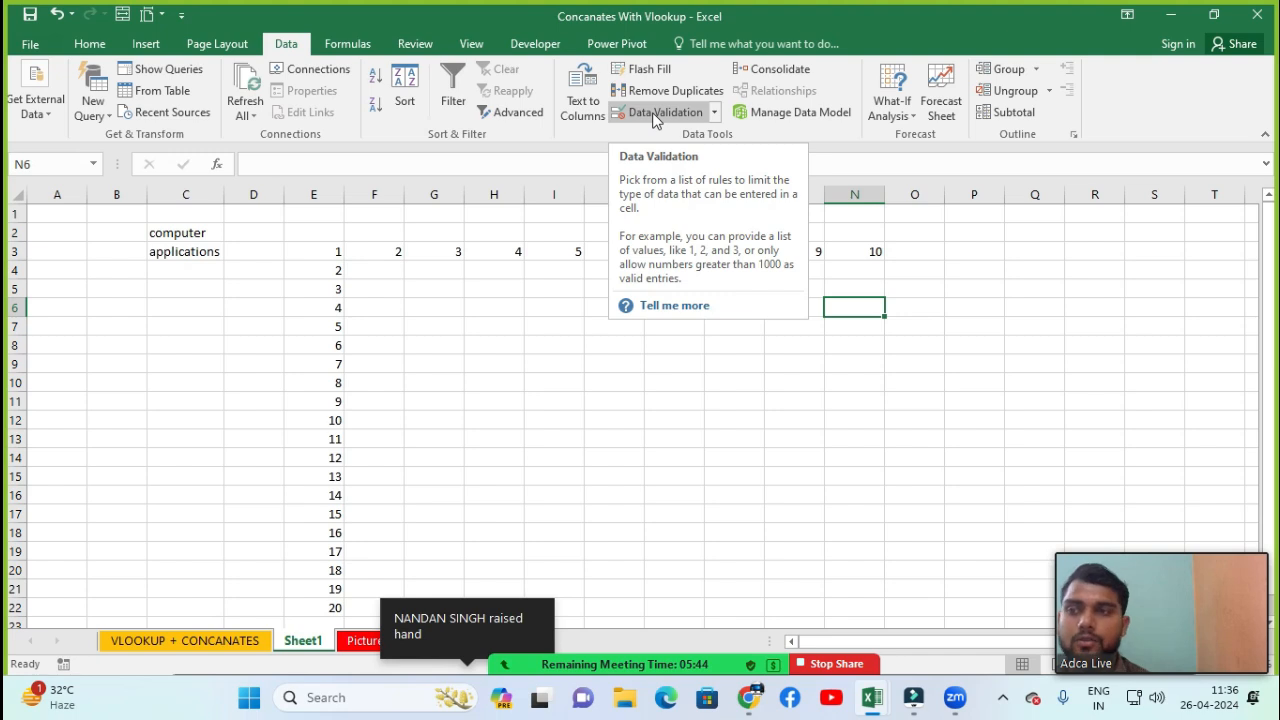
left_click(89, 43)
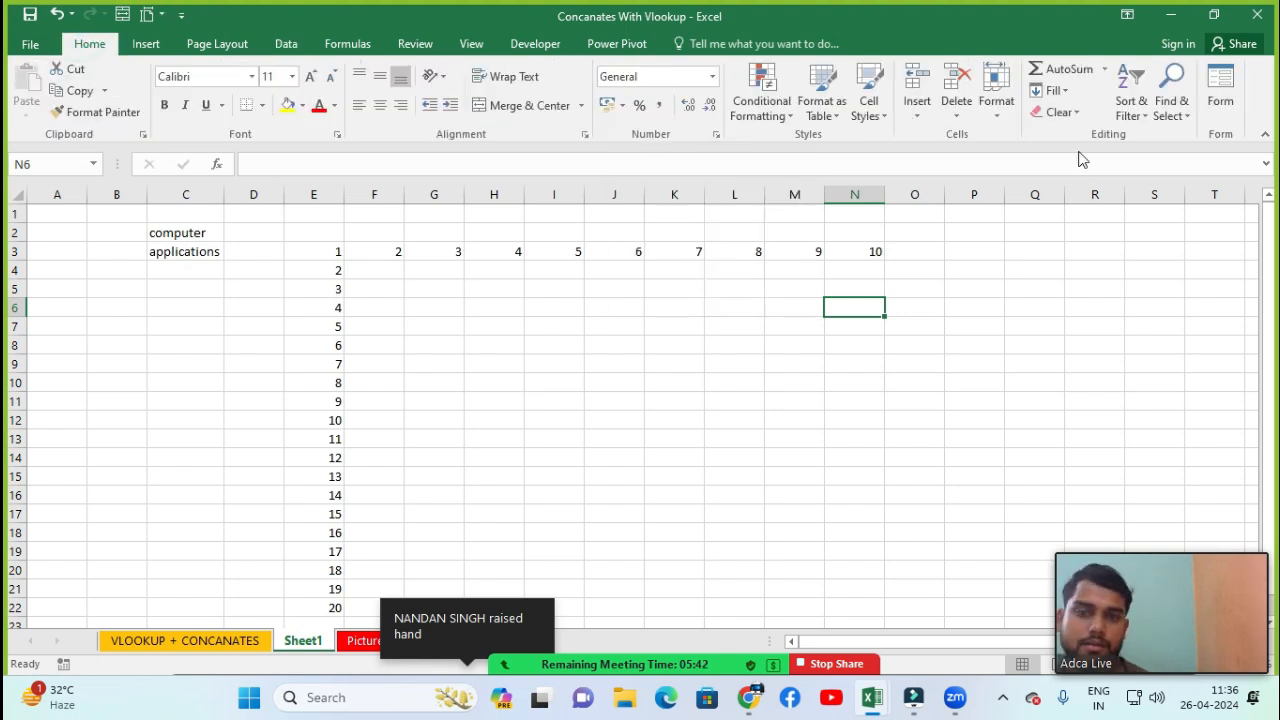
left_click(1170, 105)
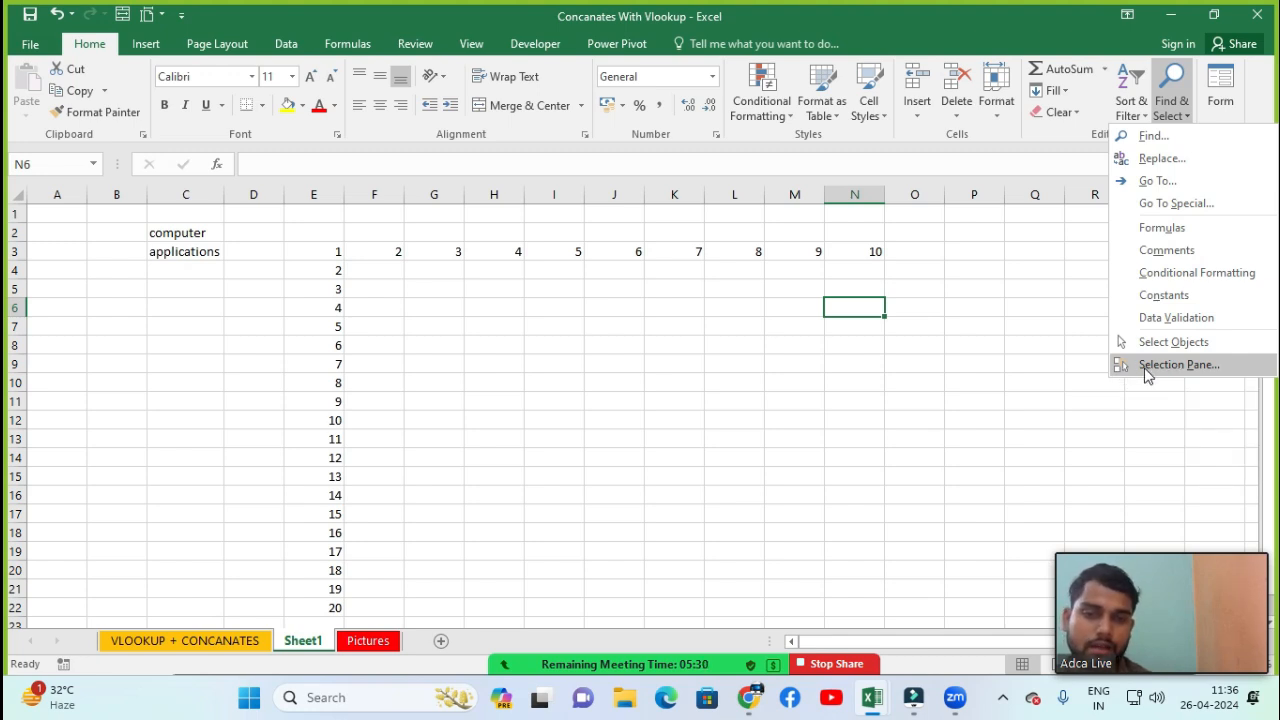
left_click(500, 438)
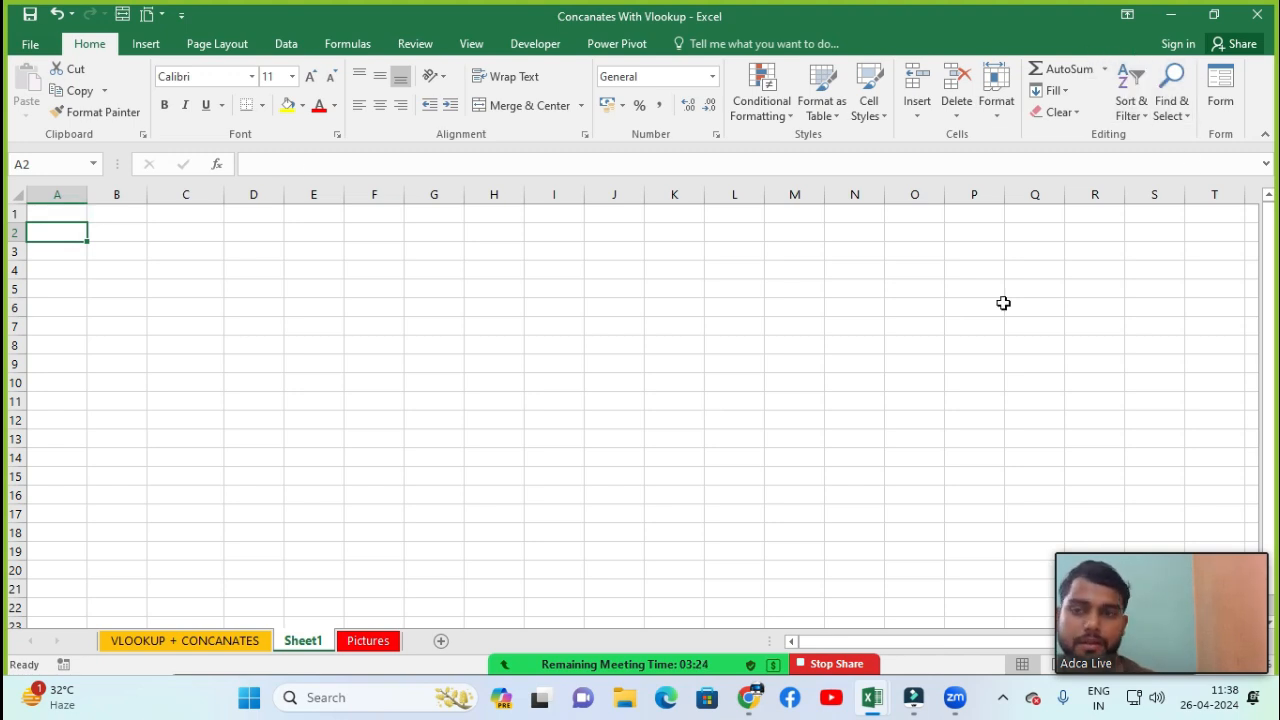
left_click(267, 290)
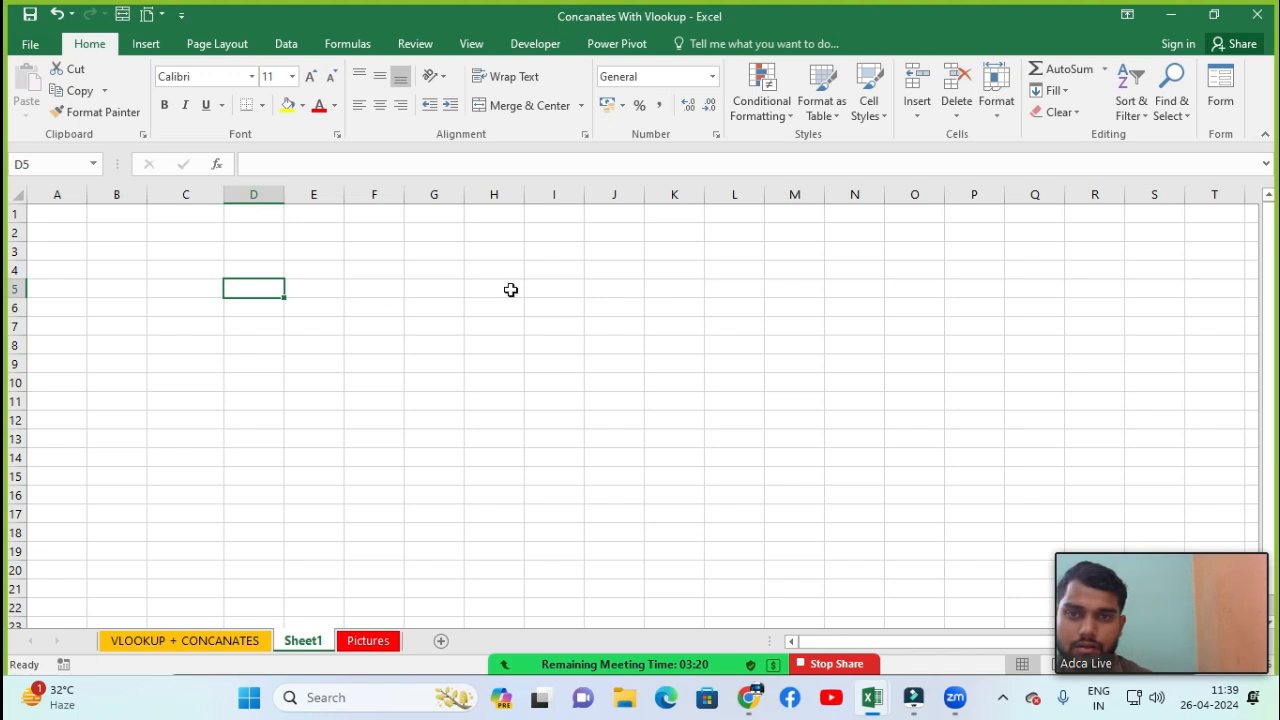
left_click(1105, 76)
left_click(408, 360)
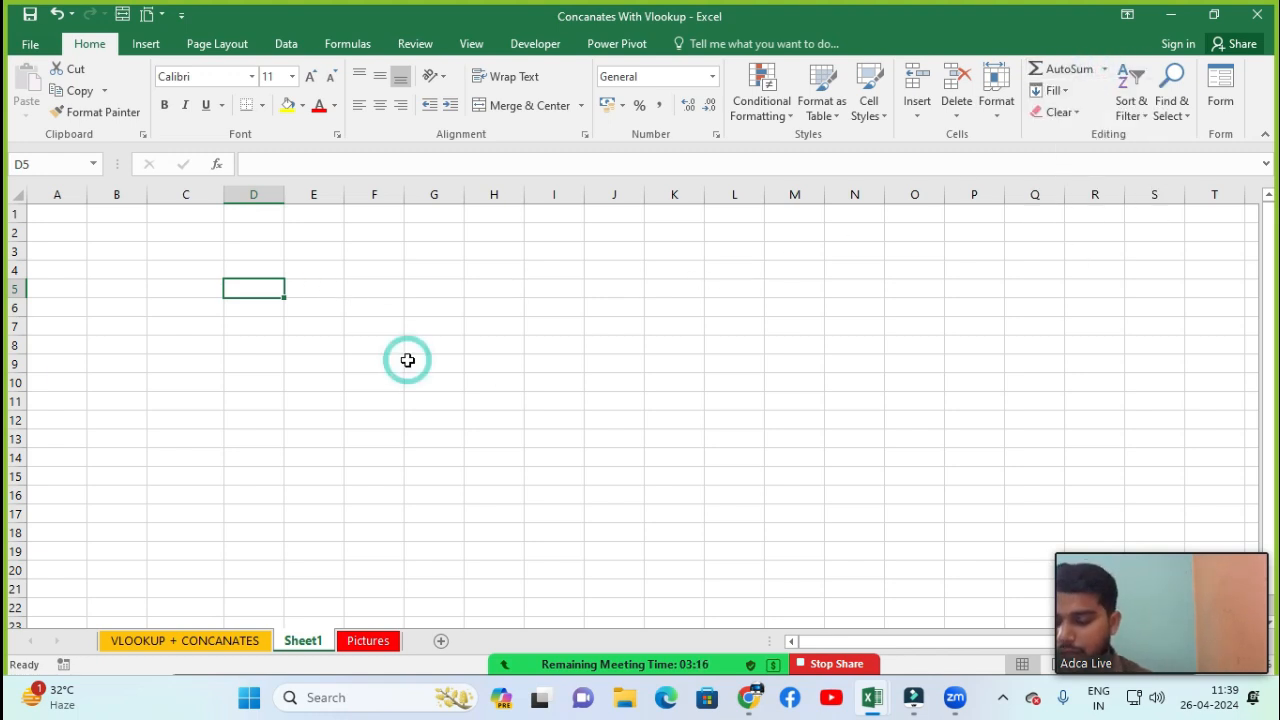
left_click(141, 284)
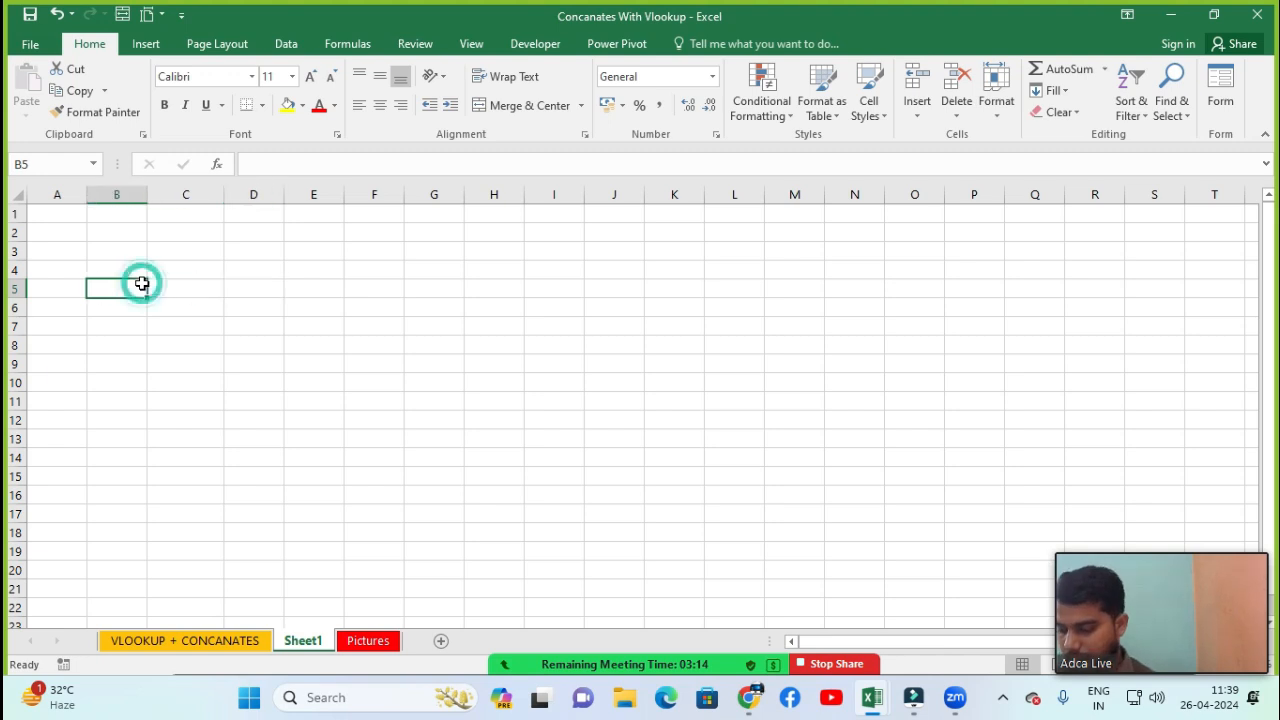
Enter the values 45, 40, 20, 30 and 10 across cells B2 to F2
key("alt+w")
type("q1")
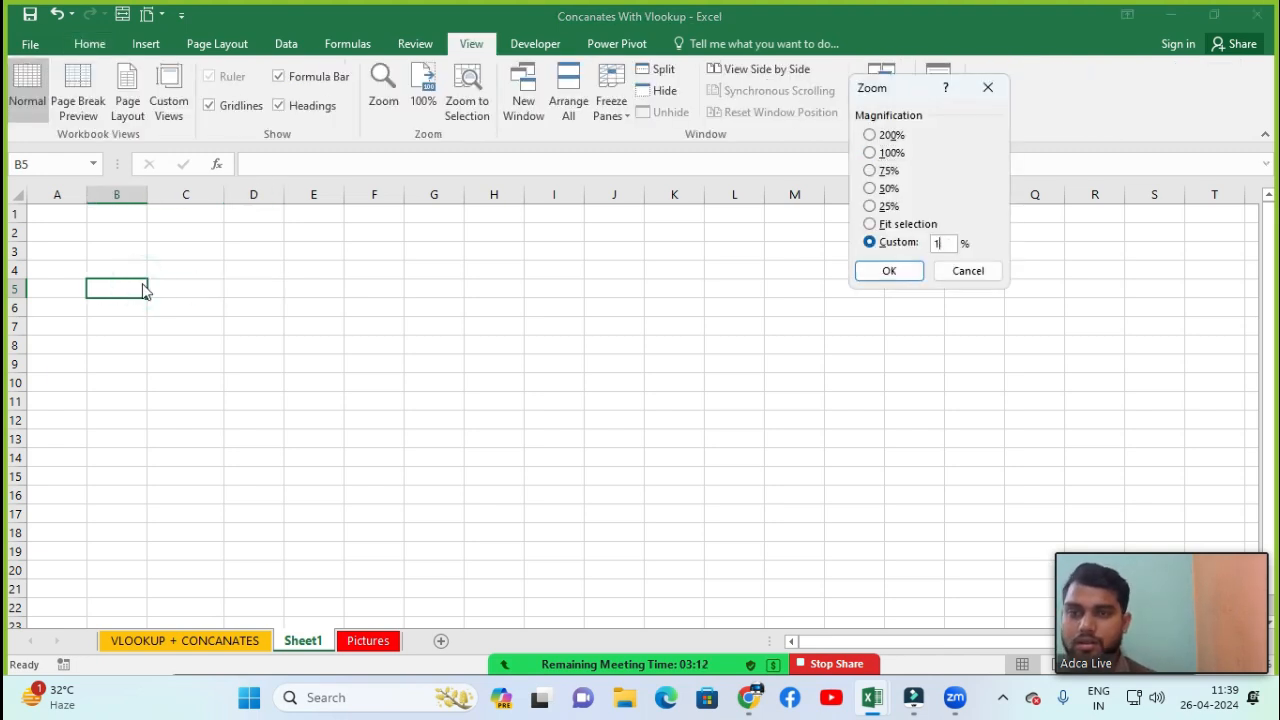
key("Return")
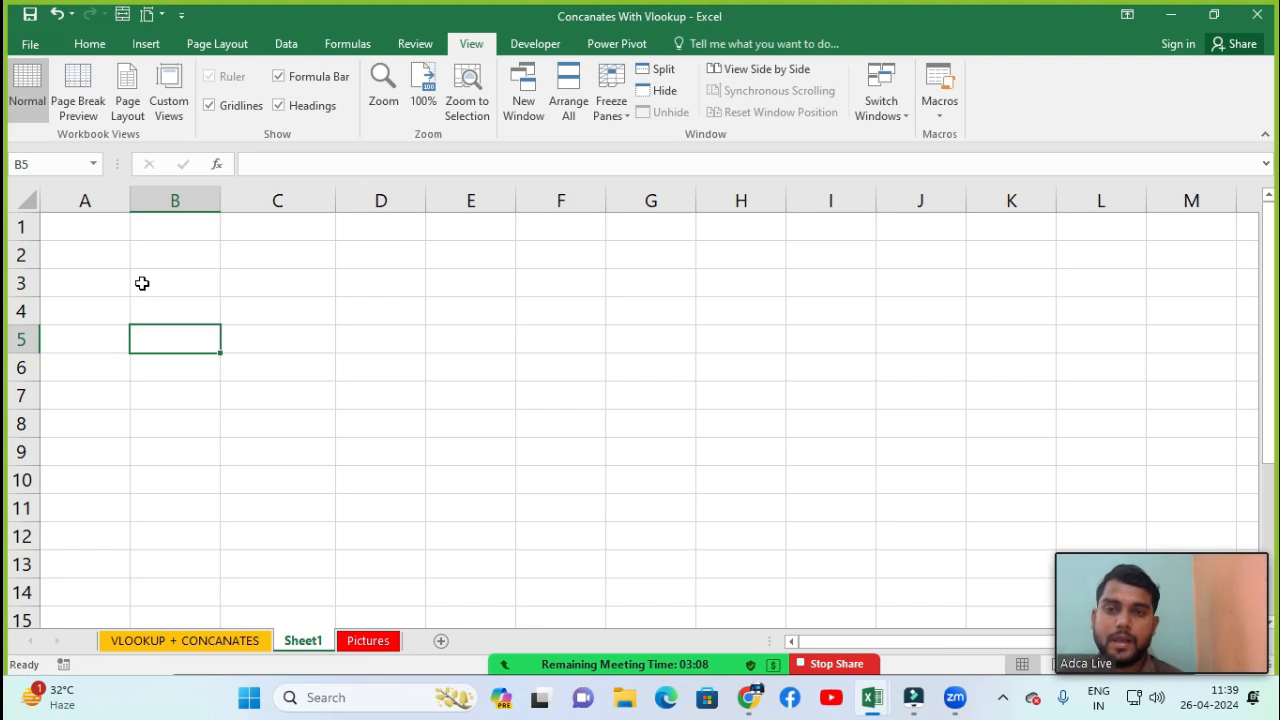
left_click(62, 232)
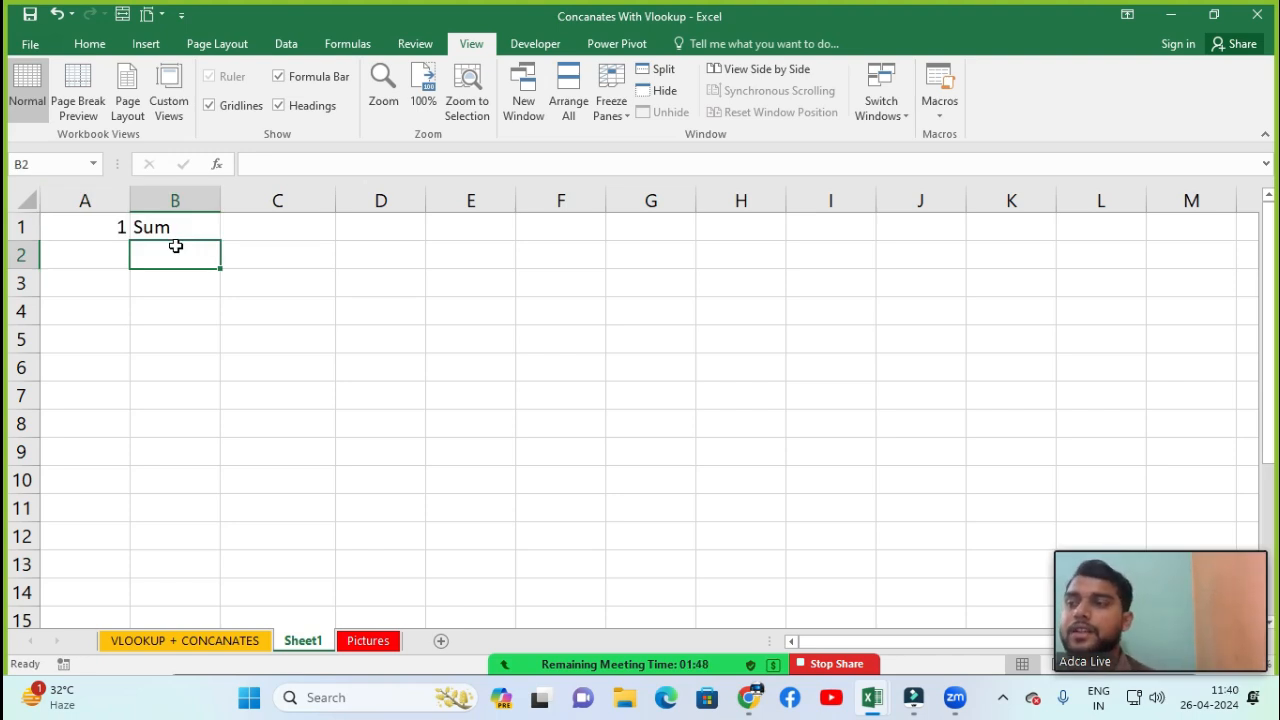
type("45")
key("Tab")
type("40")
key("Tab")
type("20")
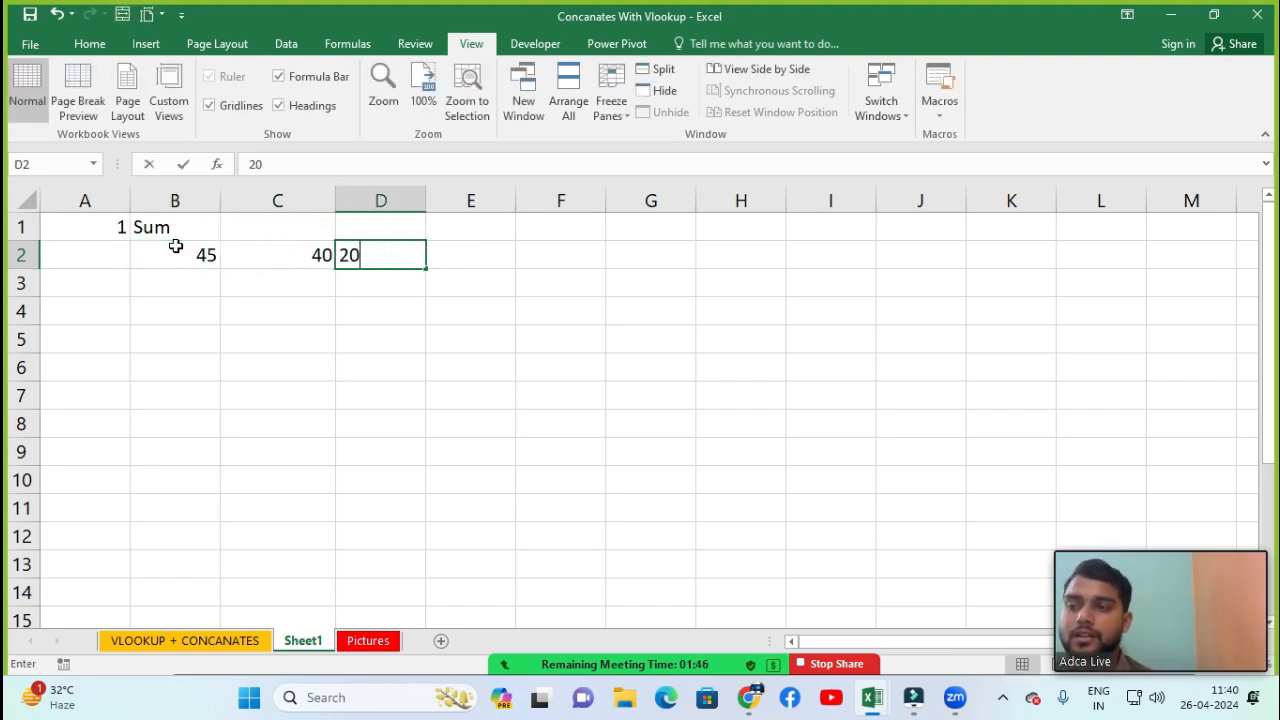
key("Tab")
type("30")
key("Tab")
type("10")
key("Tab")
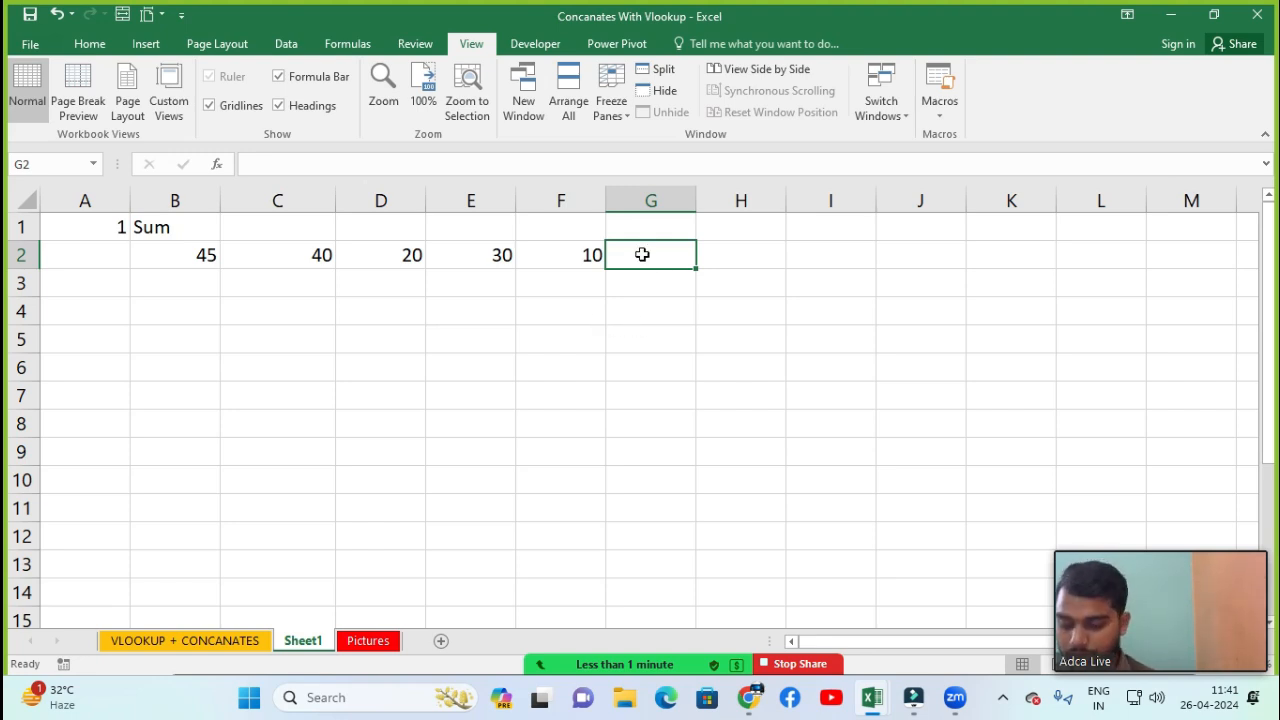
Enter a SUM formula in G2 that totals the range B2:F2
type("=sum")
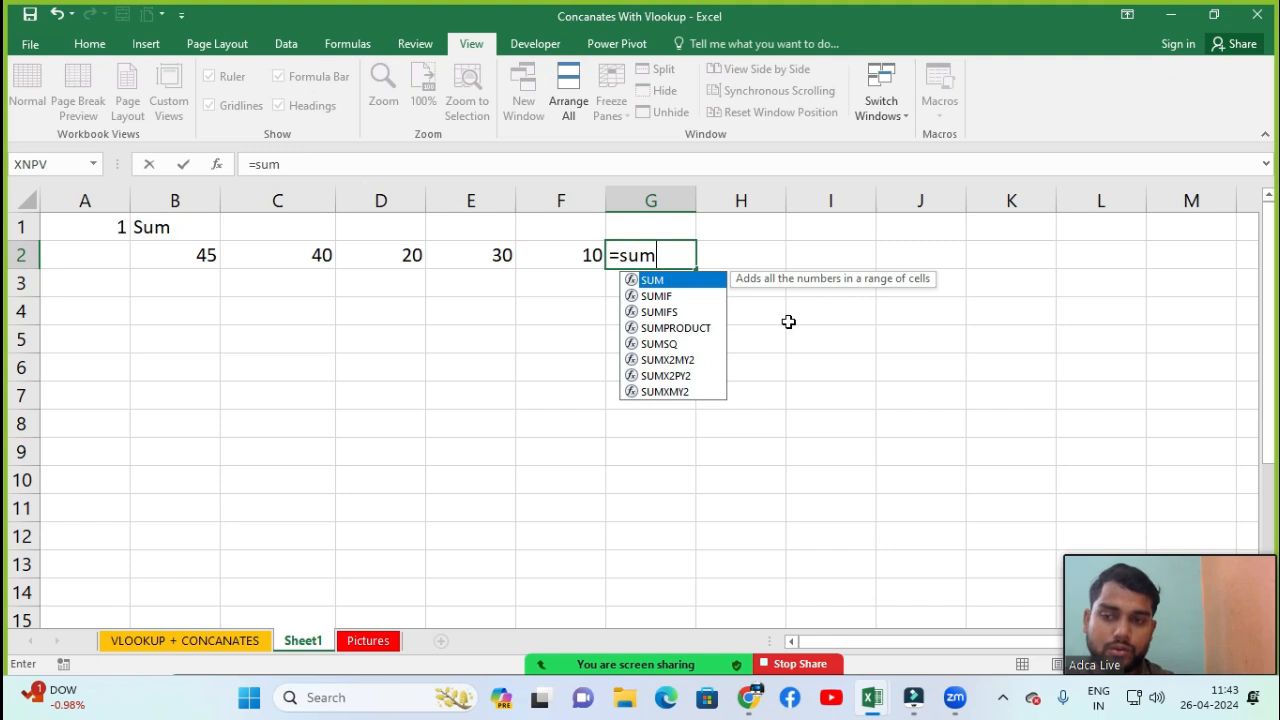
key("Tab")
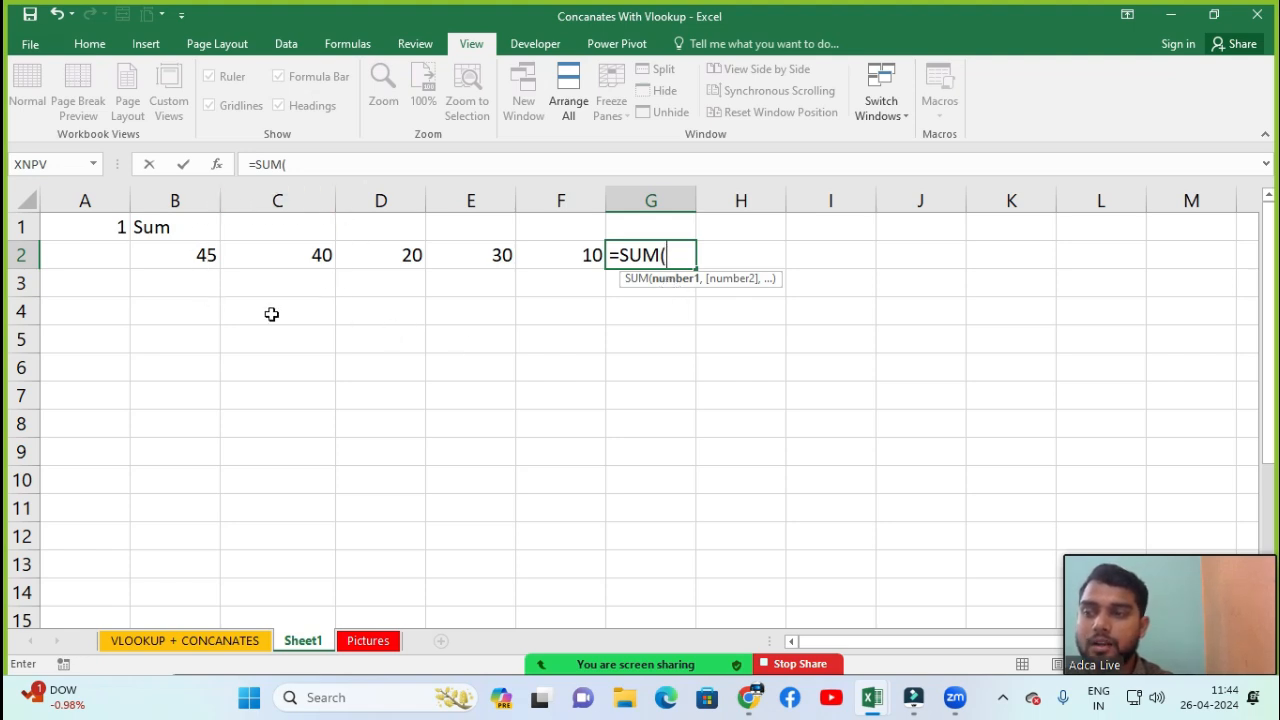
left_click(191, 257)
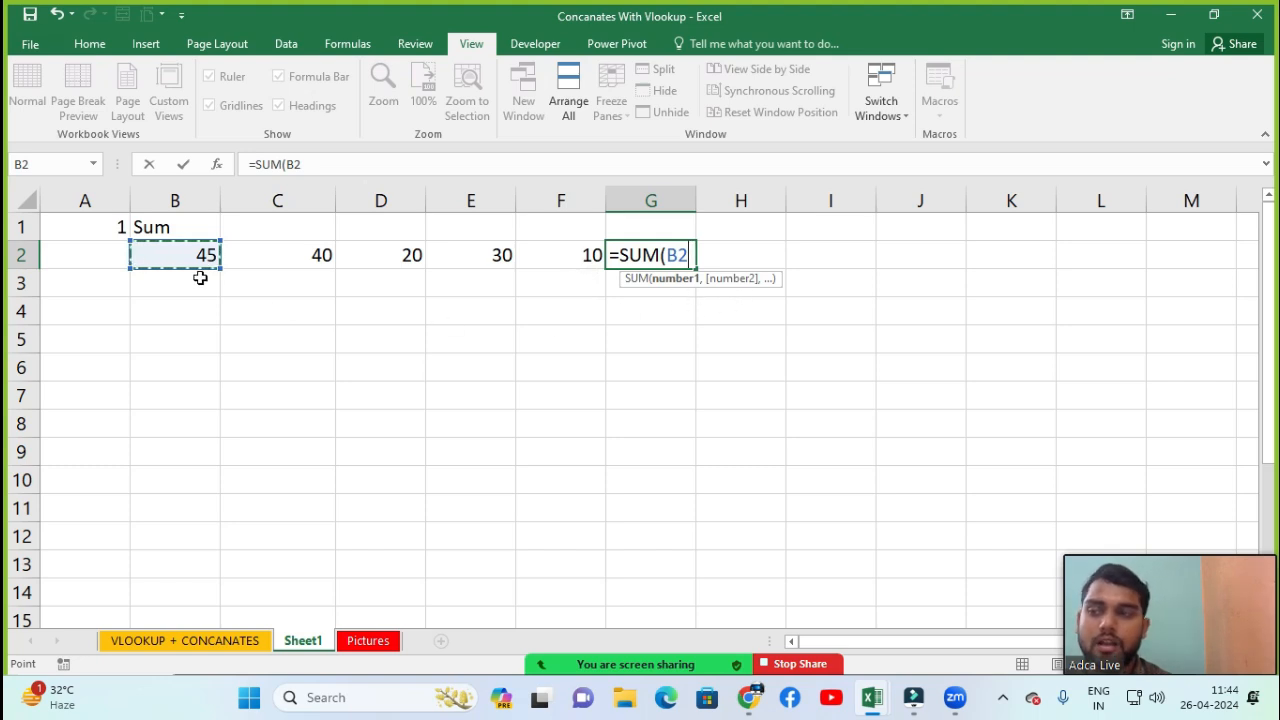
key("shift+Right")
key("shift+Right")
key("shift+Right")
key("shift+Right")
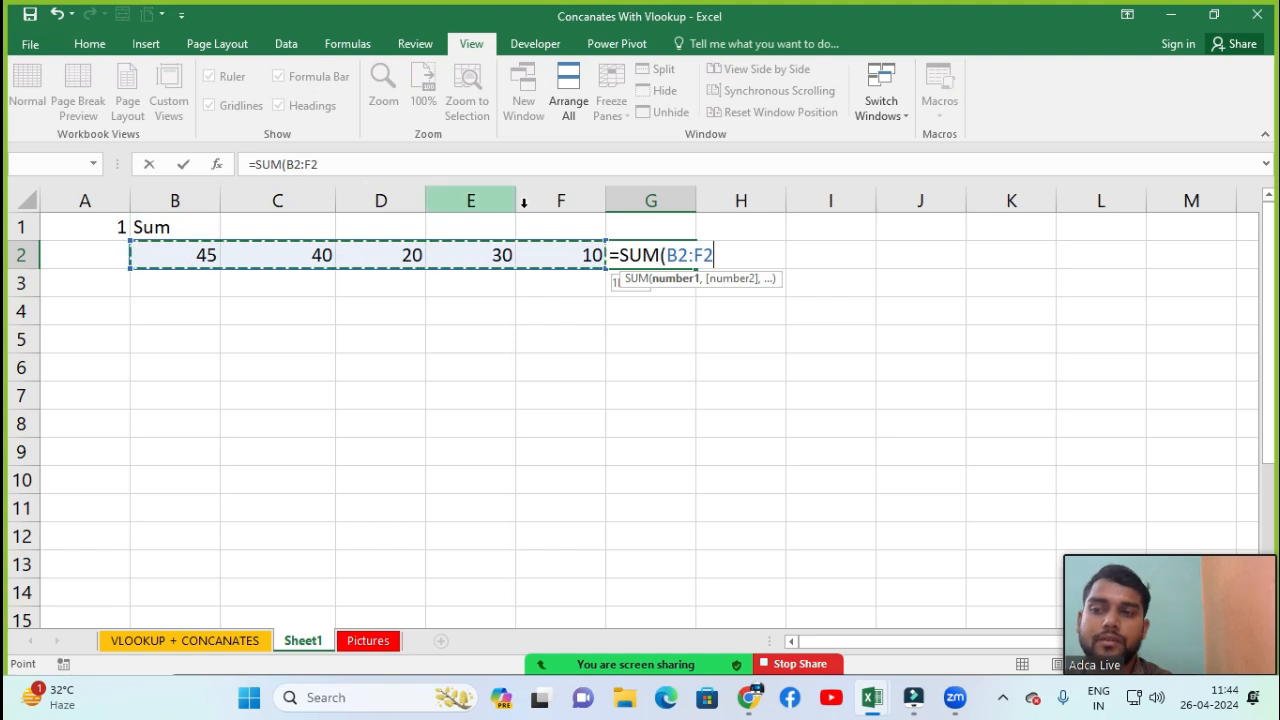
type(")")
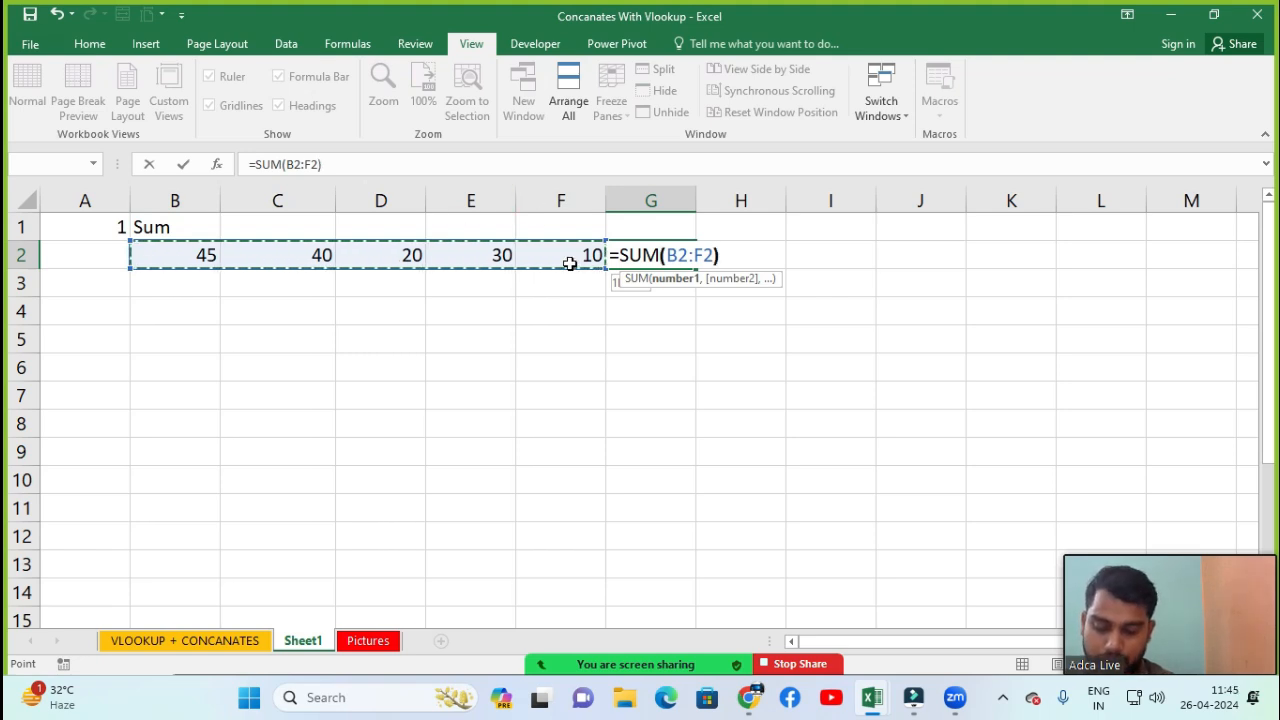
key("Return")
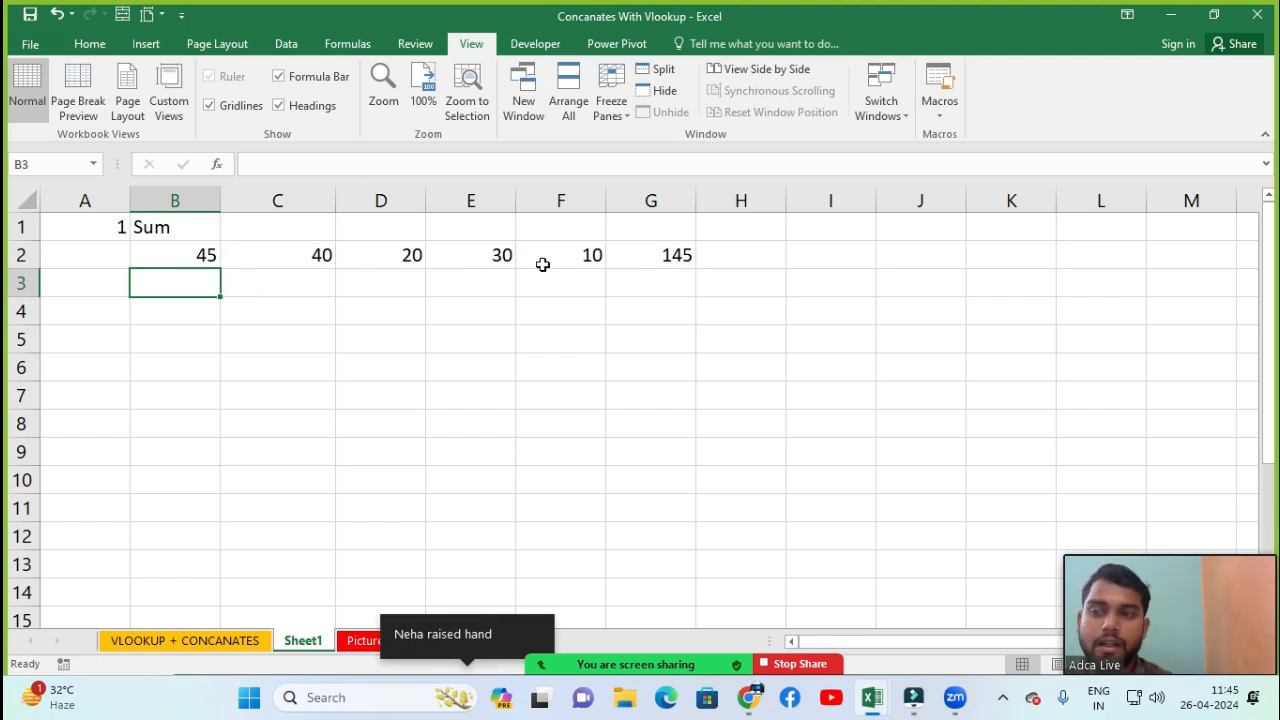
left_click(667, 257)
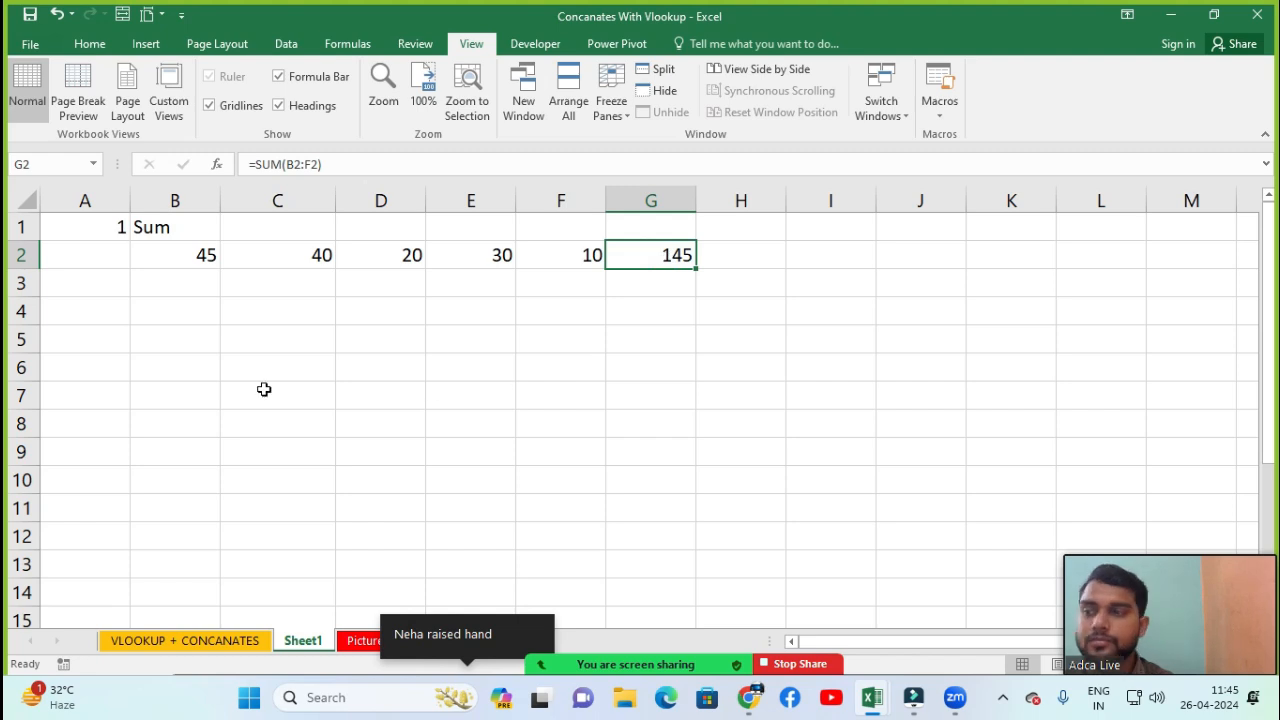
left_click(110, 286)
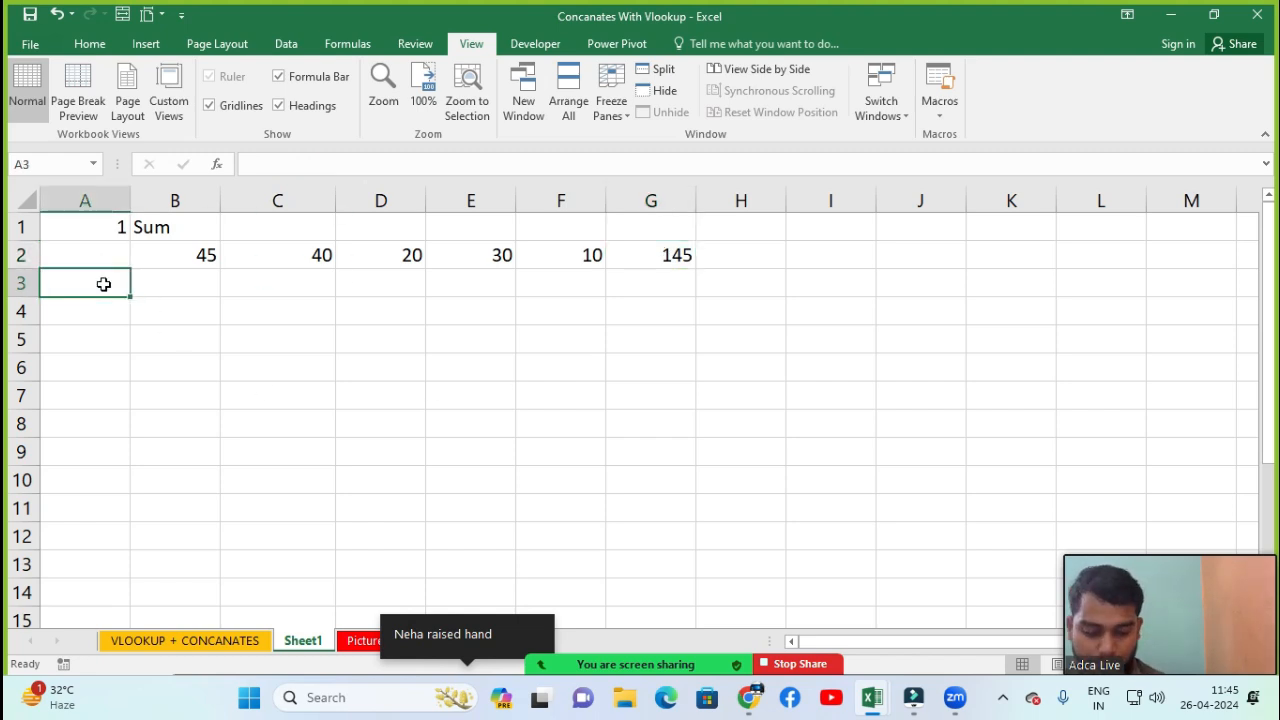
type("2")
key("Tab")
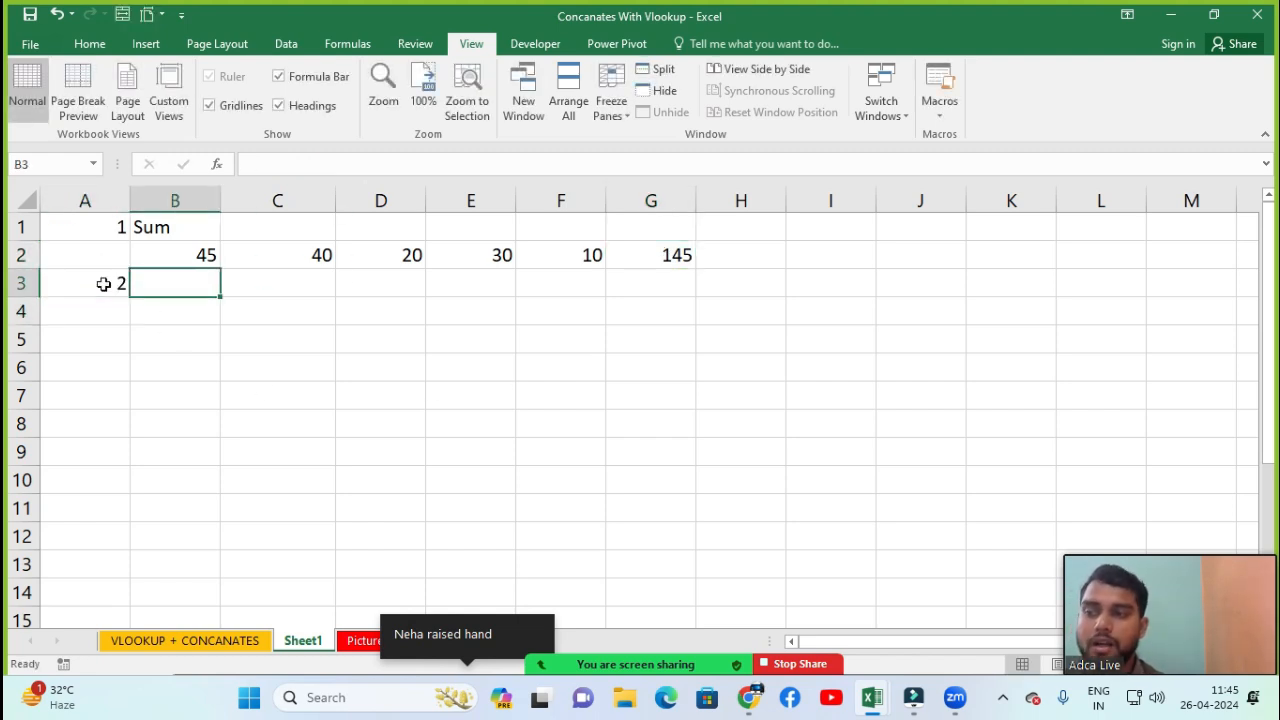
type("Sum")
key("BackSpace")
key("BackSpace")
key("BackSpace")
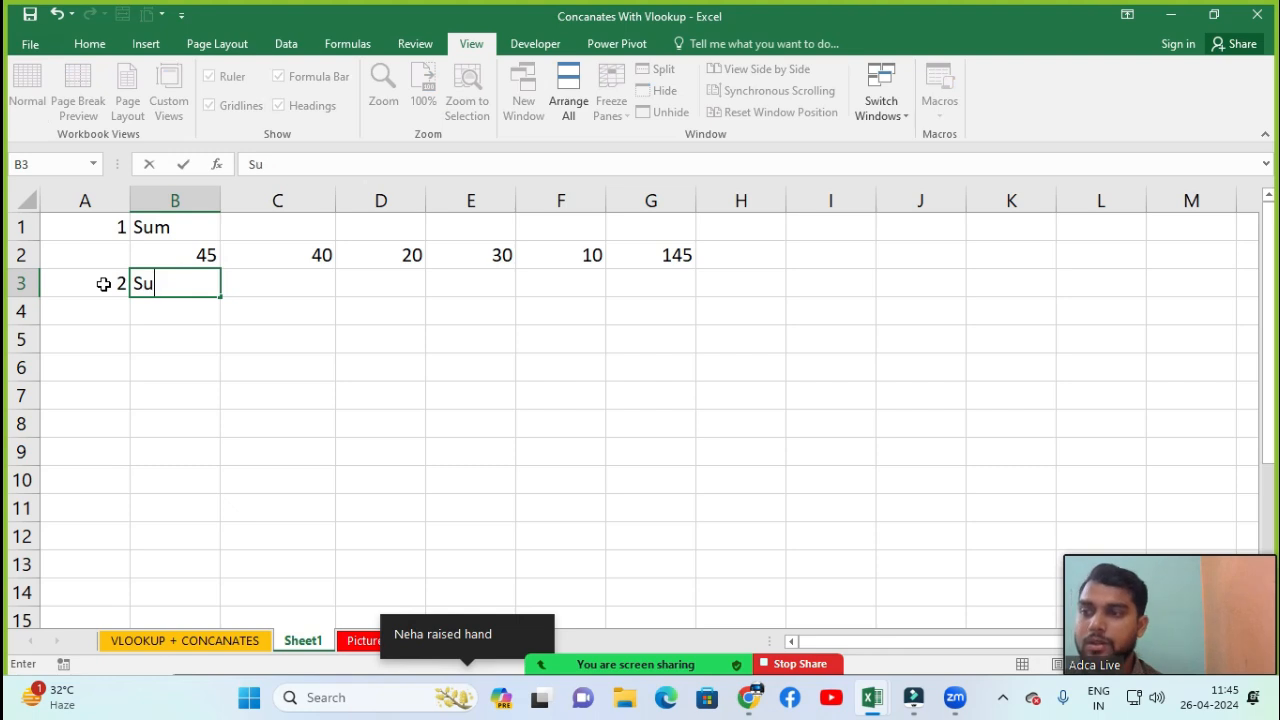
key("Return")
left_click(103, 284)
key("Delete")
key("Down")
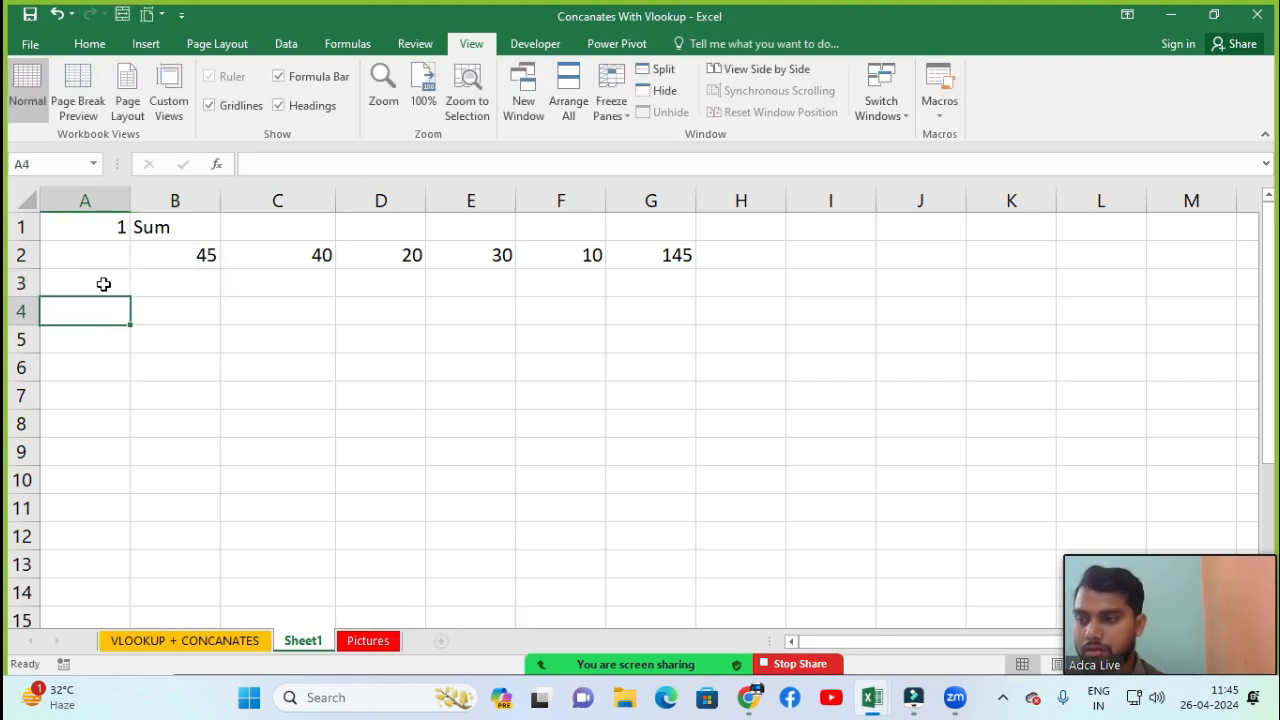
Enter 2 in cell A4 and the label Int in cell B4
type("2")
key("Return")
key("Right")
key("Up")
key("Up")
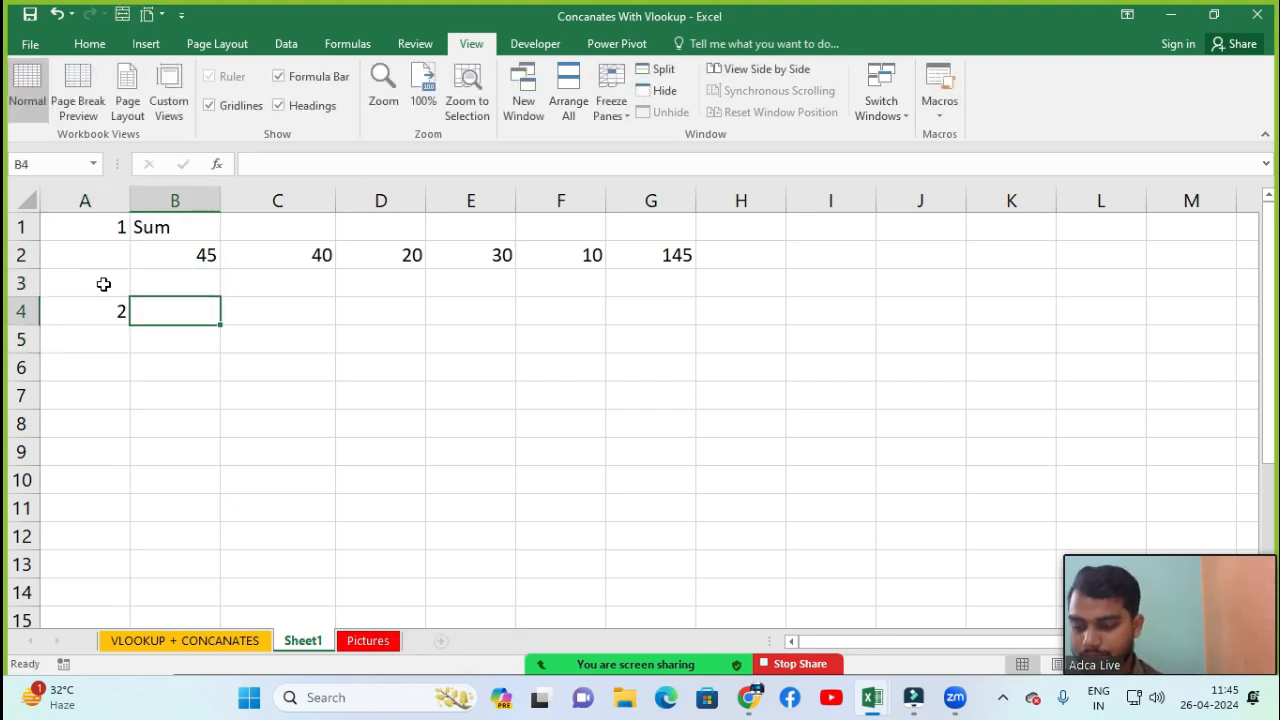
type("Int")
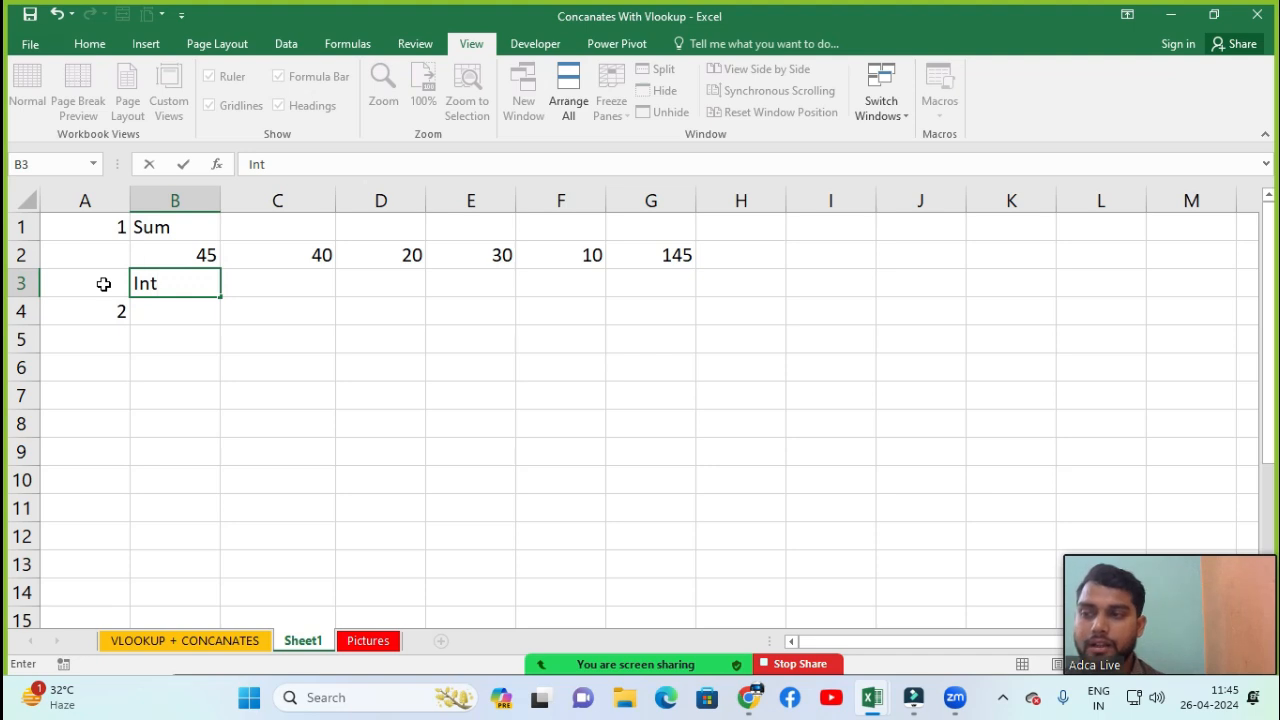
key("Return")
key("Up")
key("ctrl+x")
key("Down")
key("ctrl+v")
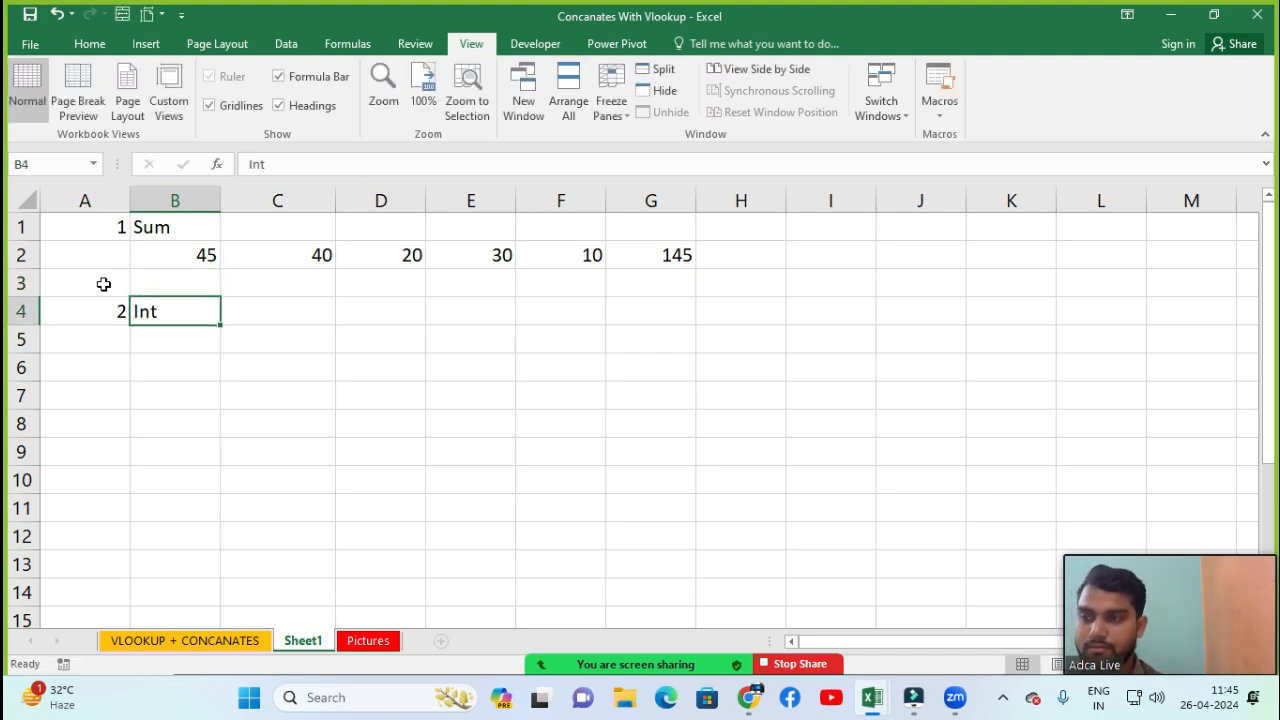
key("Right")
key("Down")
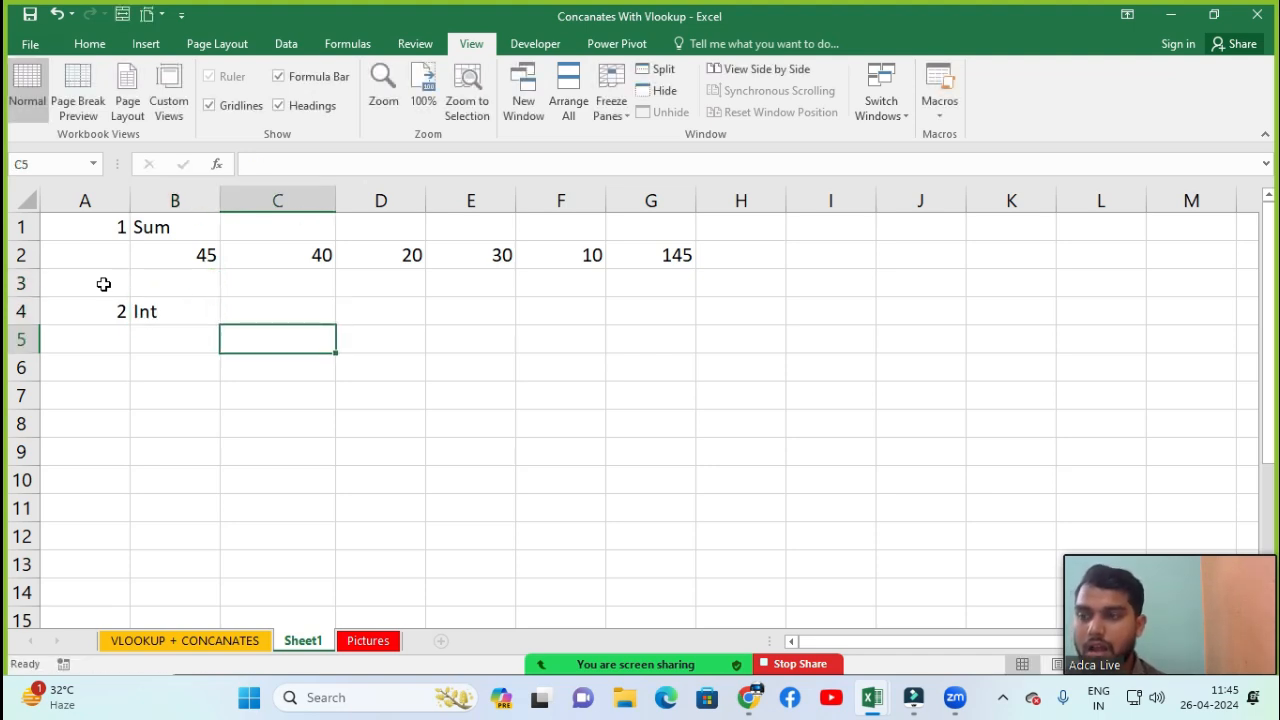
key("Left")
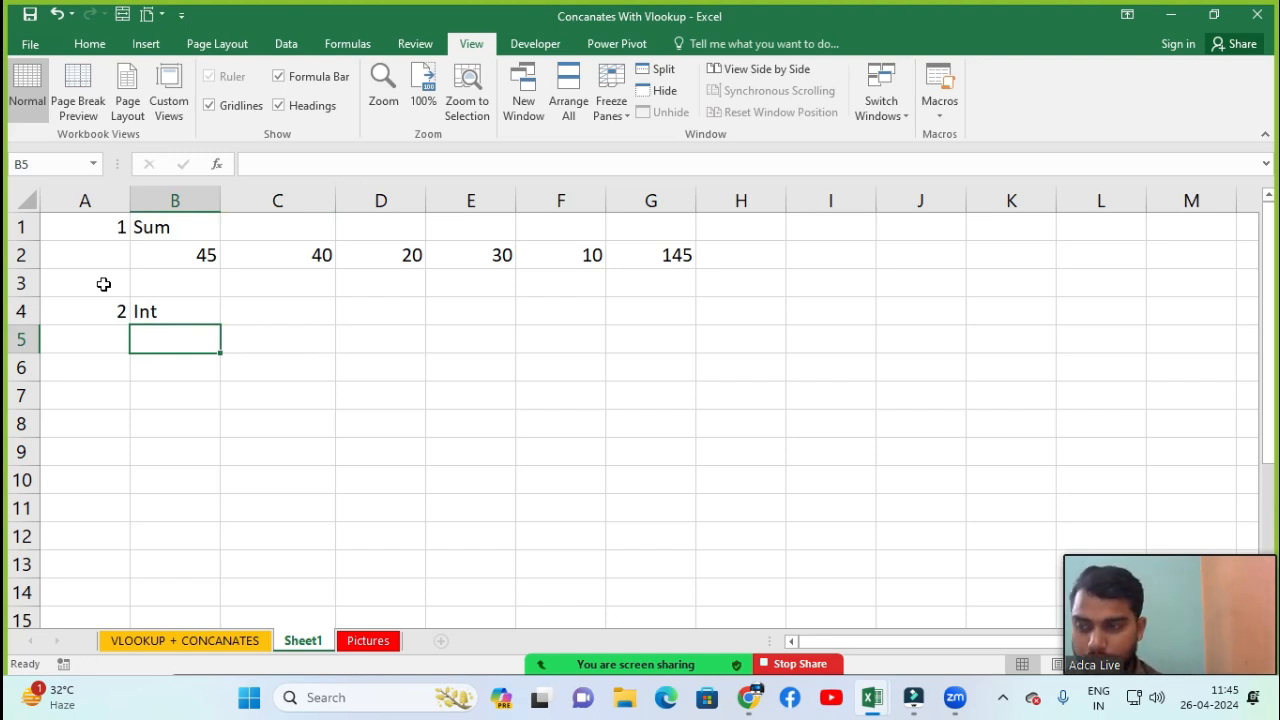
key("Right")
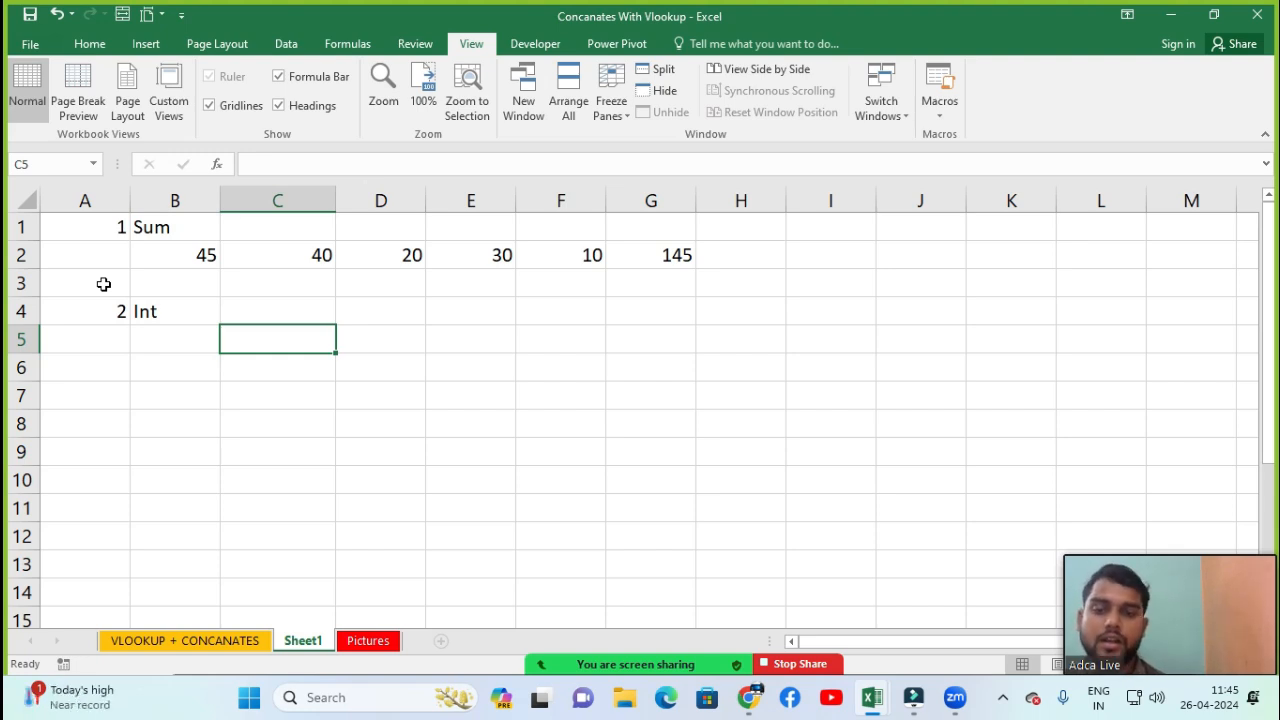
Enter the value 60.3254 in cell C5
type("6")
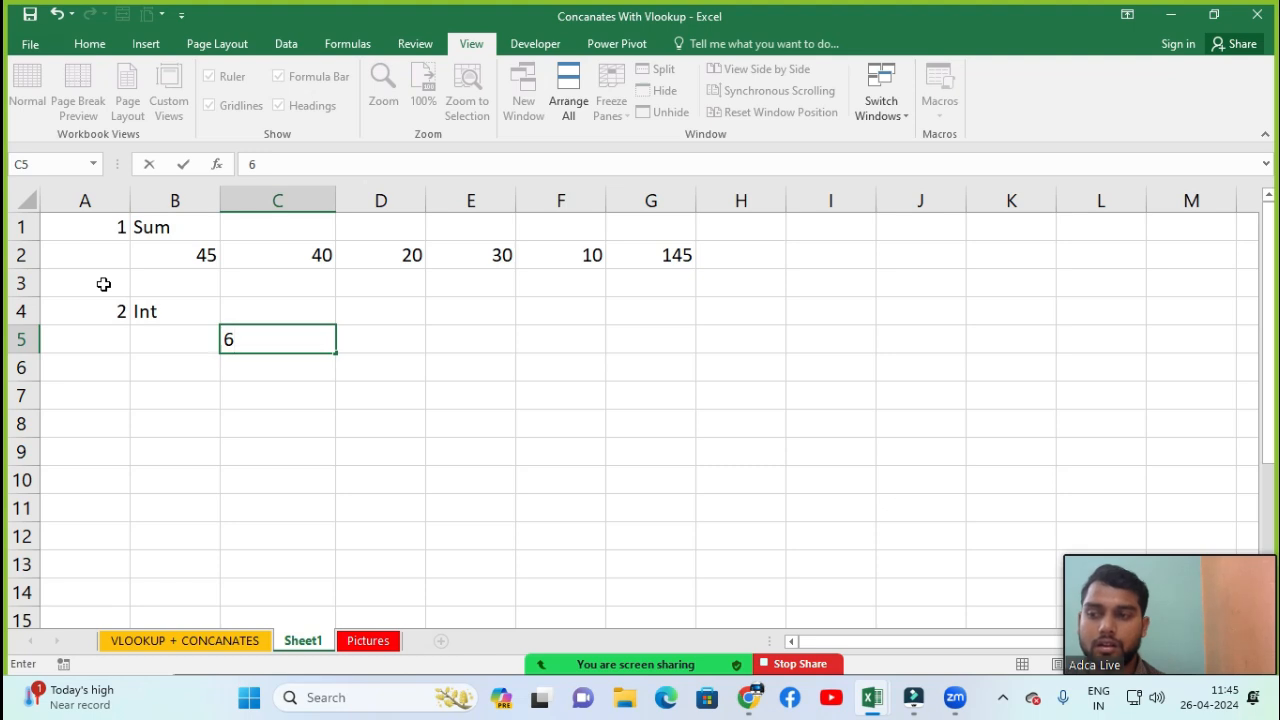
type("0.3254")
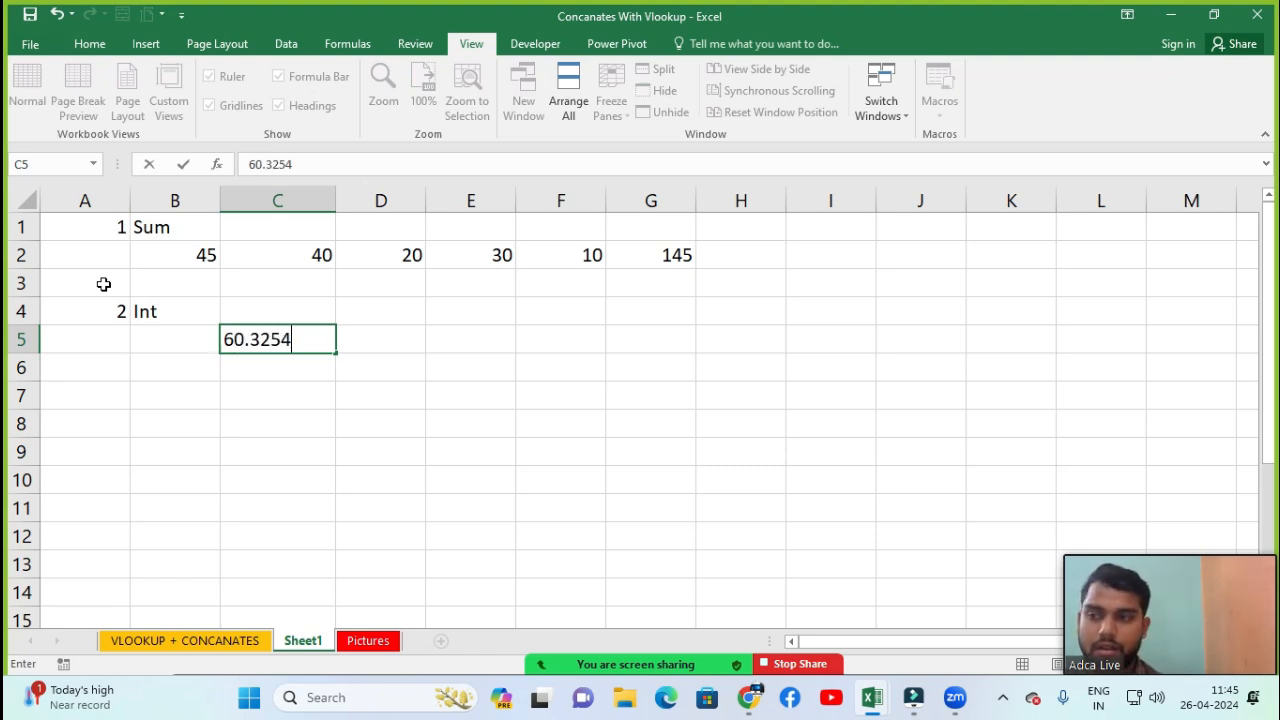
key("Return")
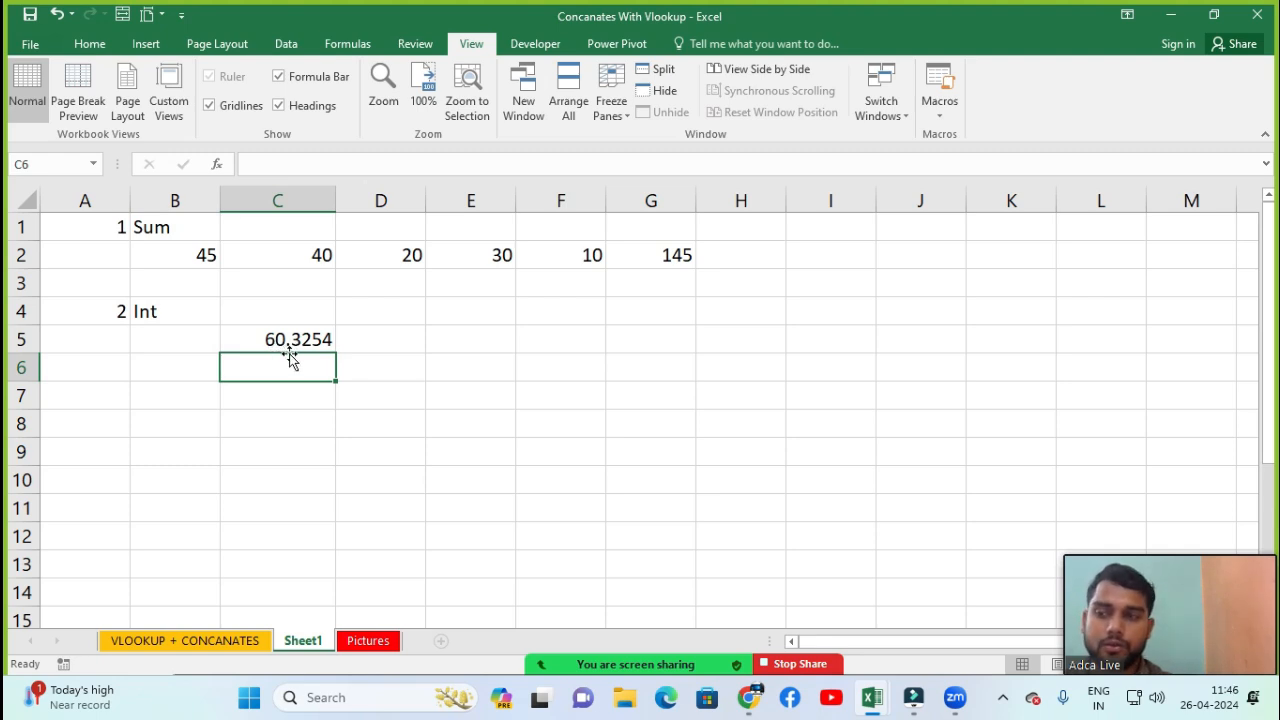
Enter an INT formula in D5 that returns the integer part of C5
left_click(380, 341)
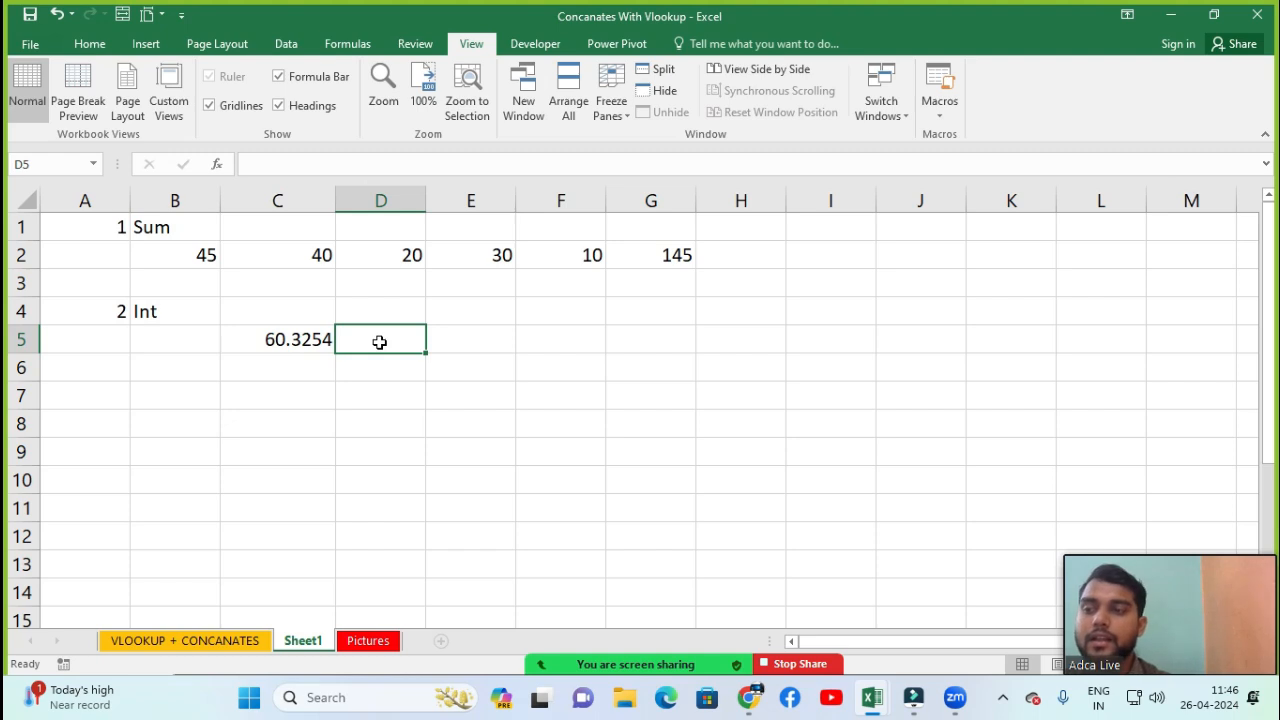
type("=int")
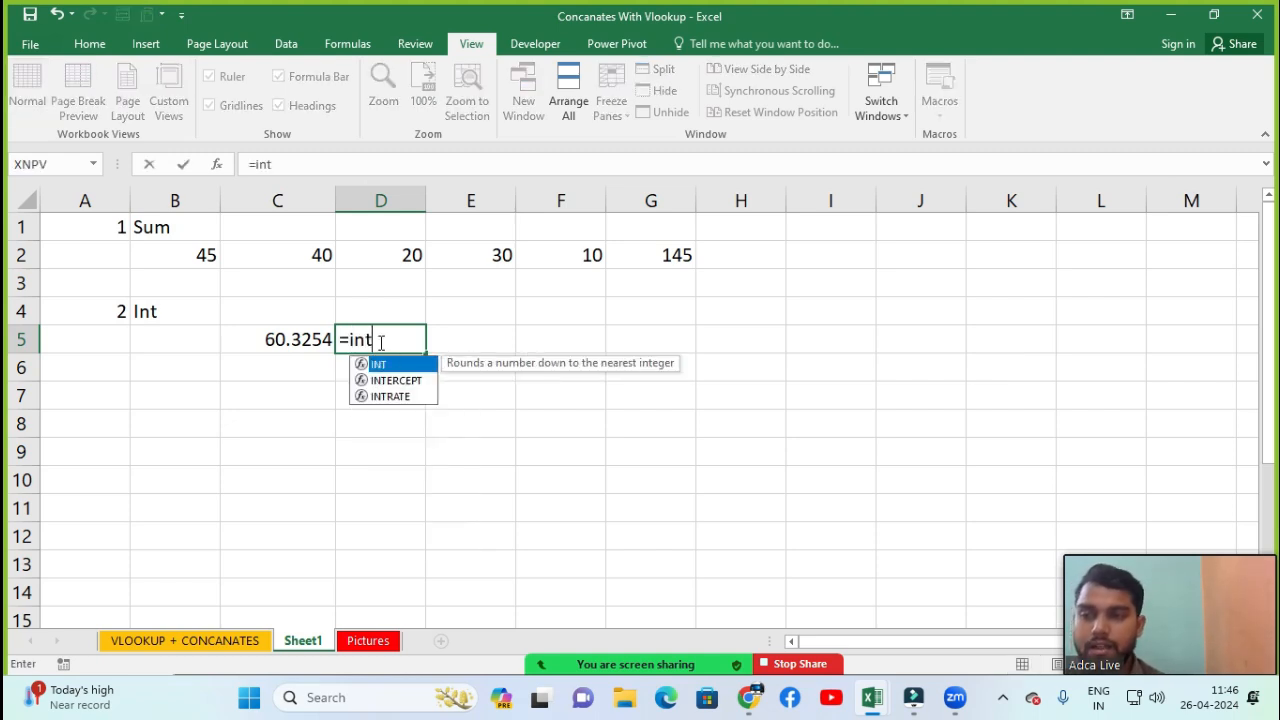
key("Tab")
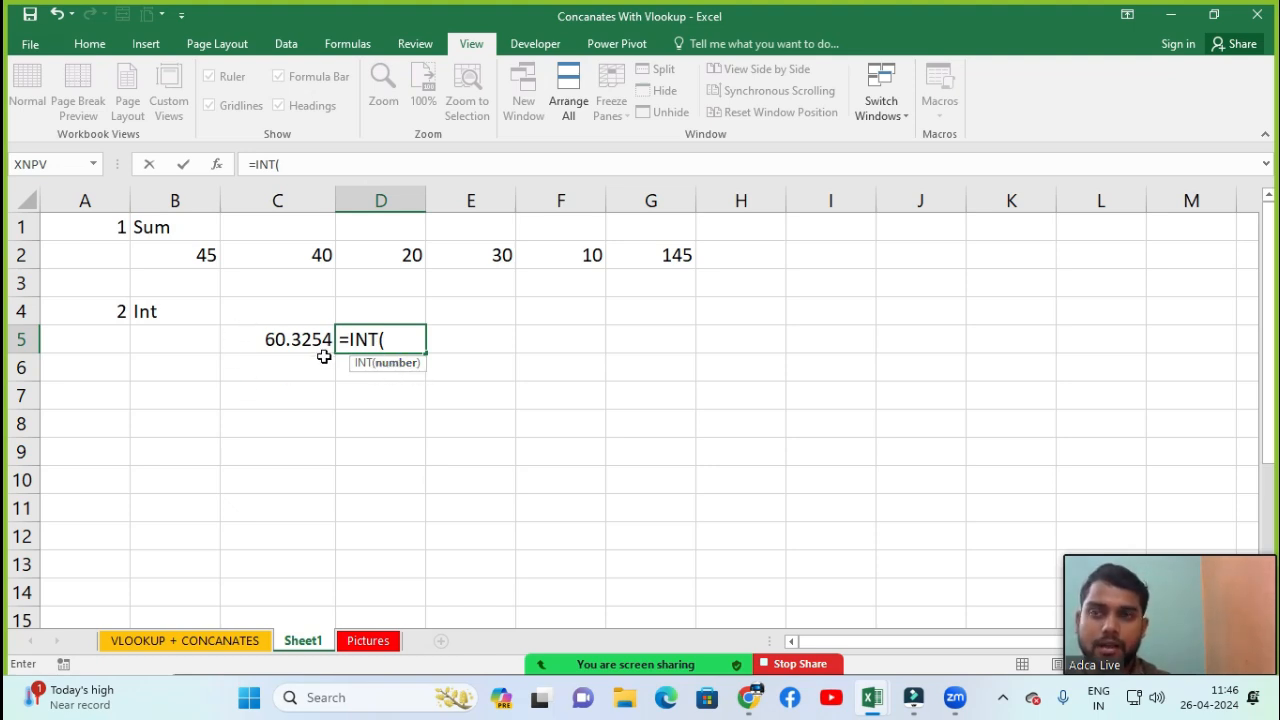
left_click(272, 341)
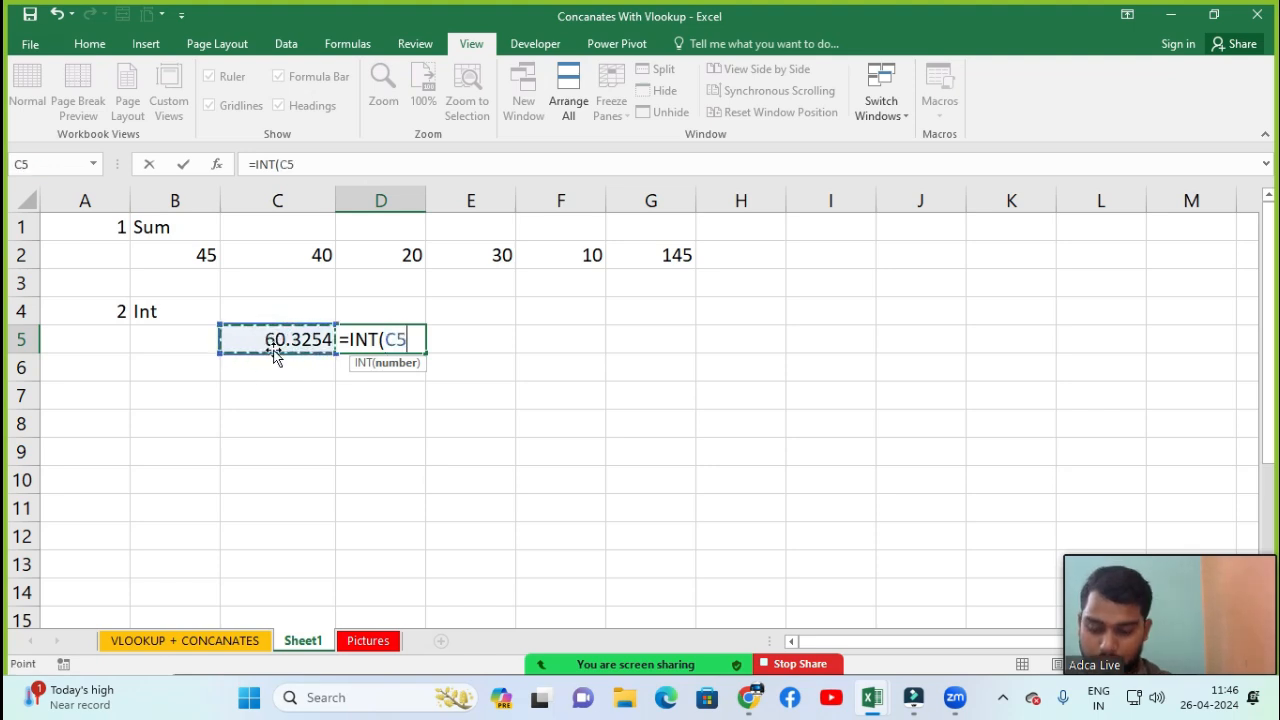
type(")")
key("Return")
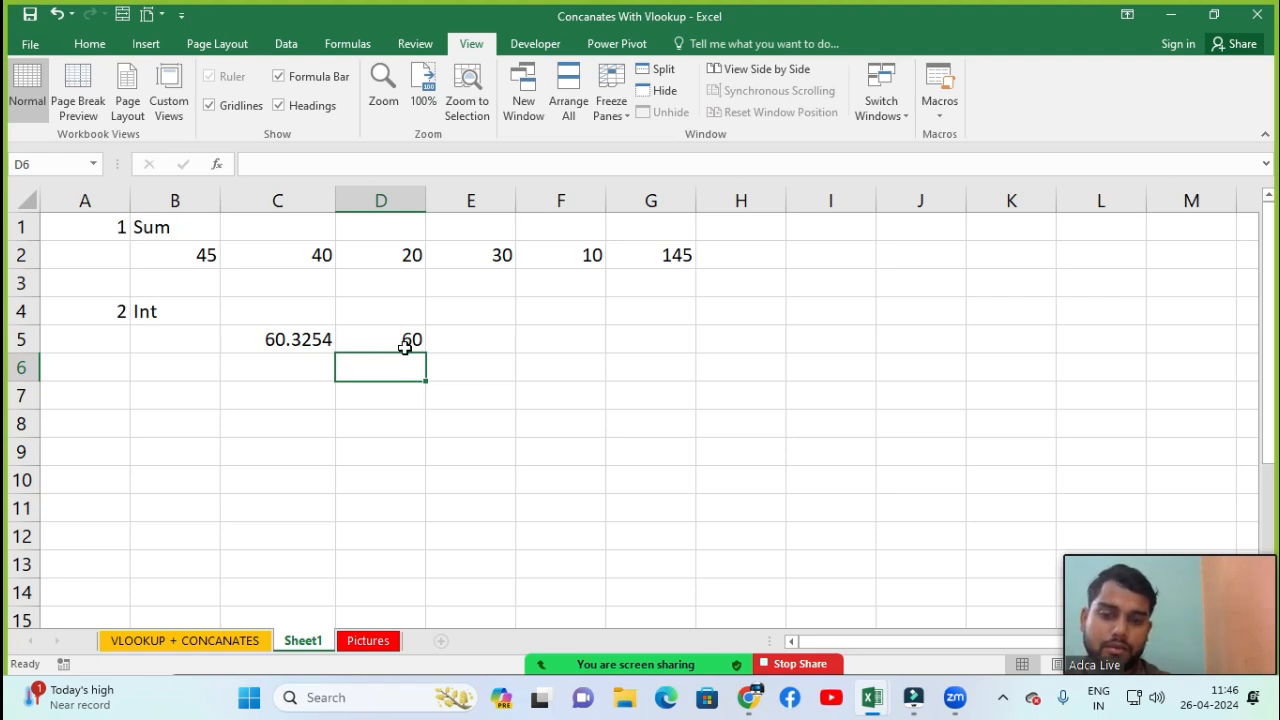
Enter 3 in cell A7 and the label Round in cell B7
left_click(112, 388)
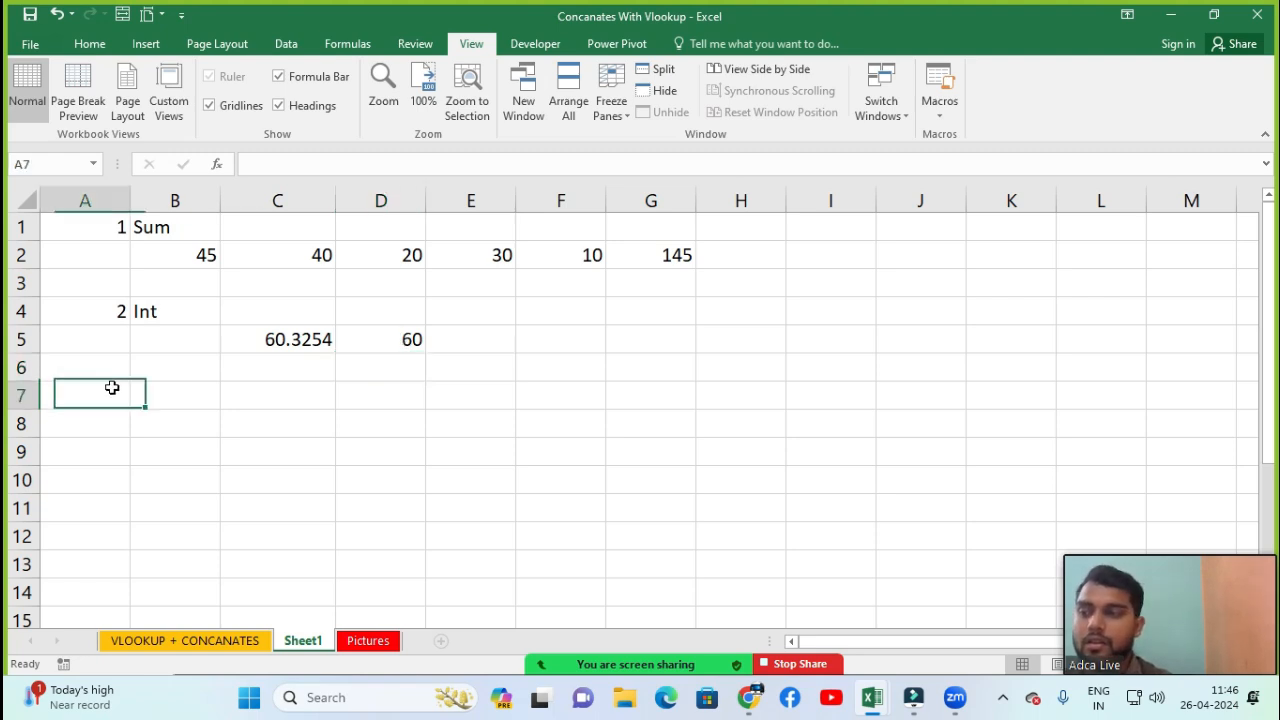
type("3")
key("Return")
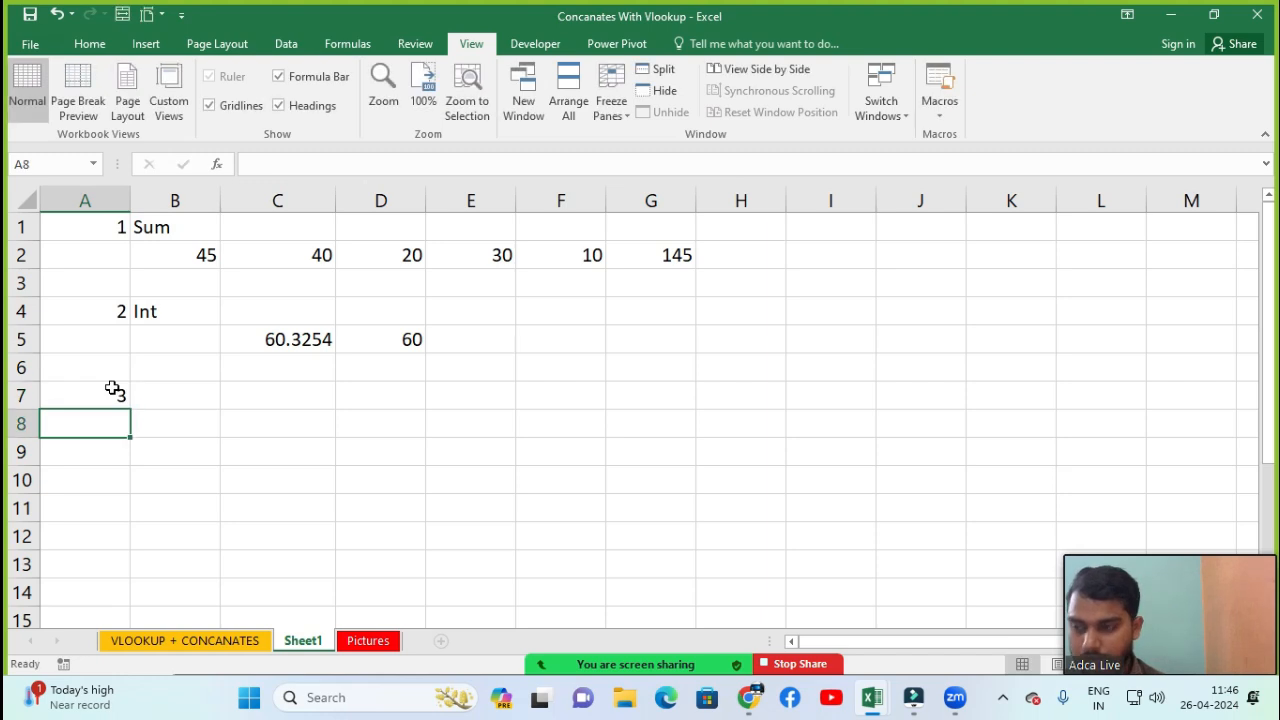
key("Right")
key("Up")
type("Round")
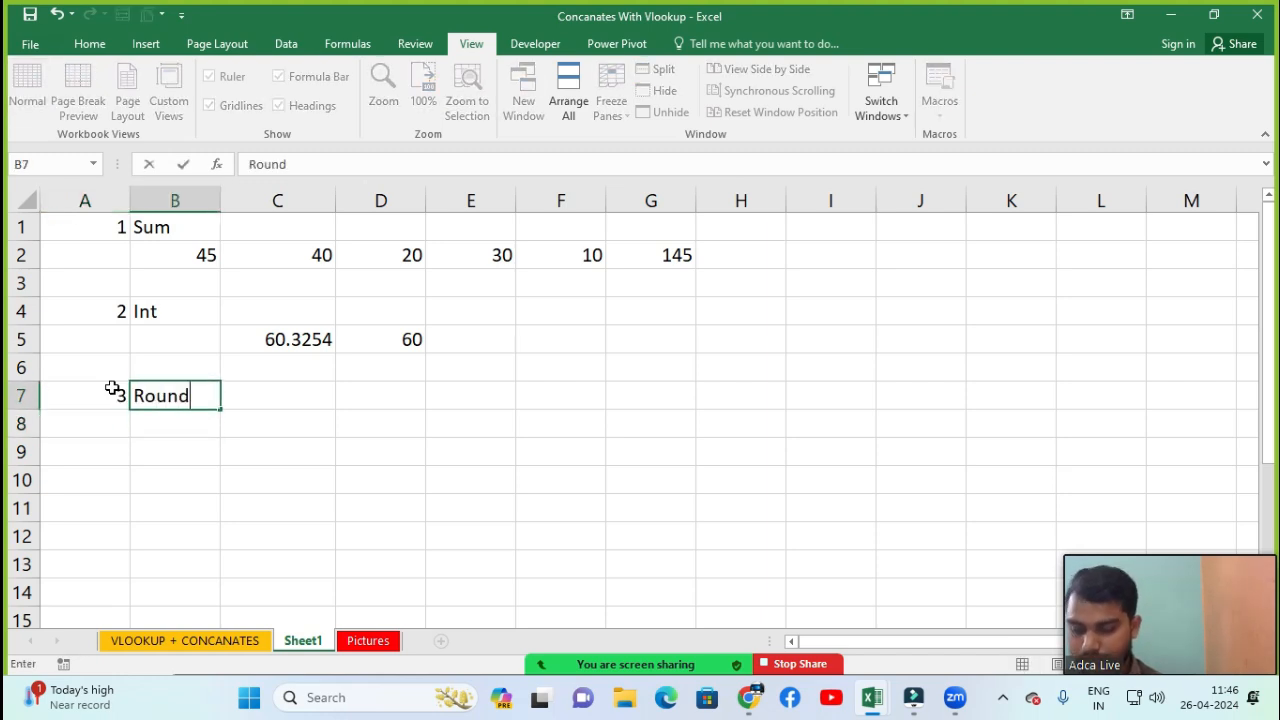
key("Return")
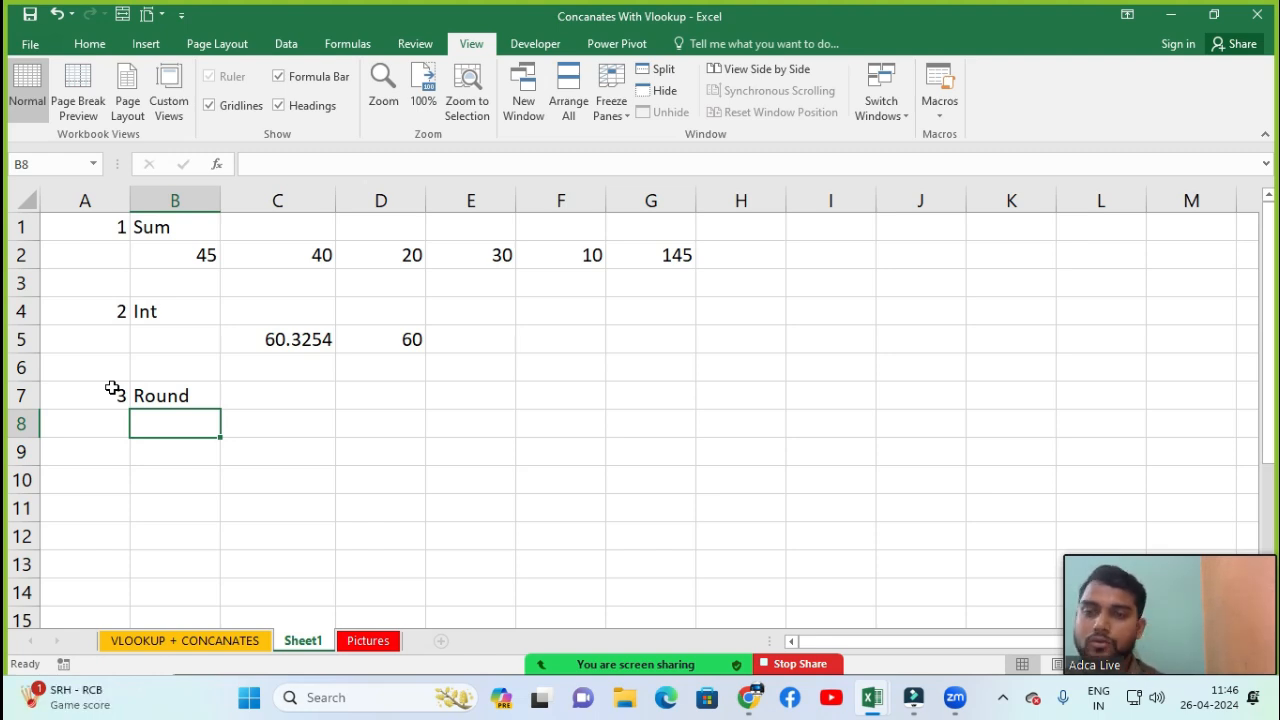
Enter 500.2565475 in cell C8 and autofit column C's width to show the full number
key("Up")
key("Right")
key("Down")
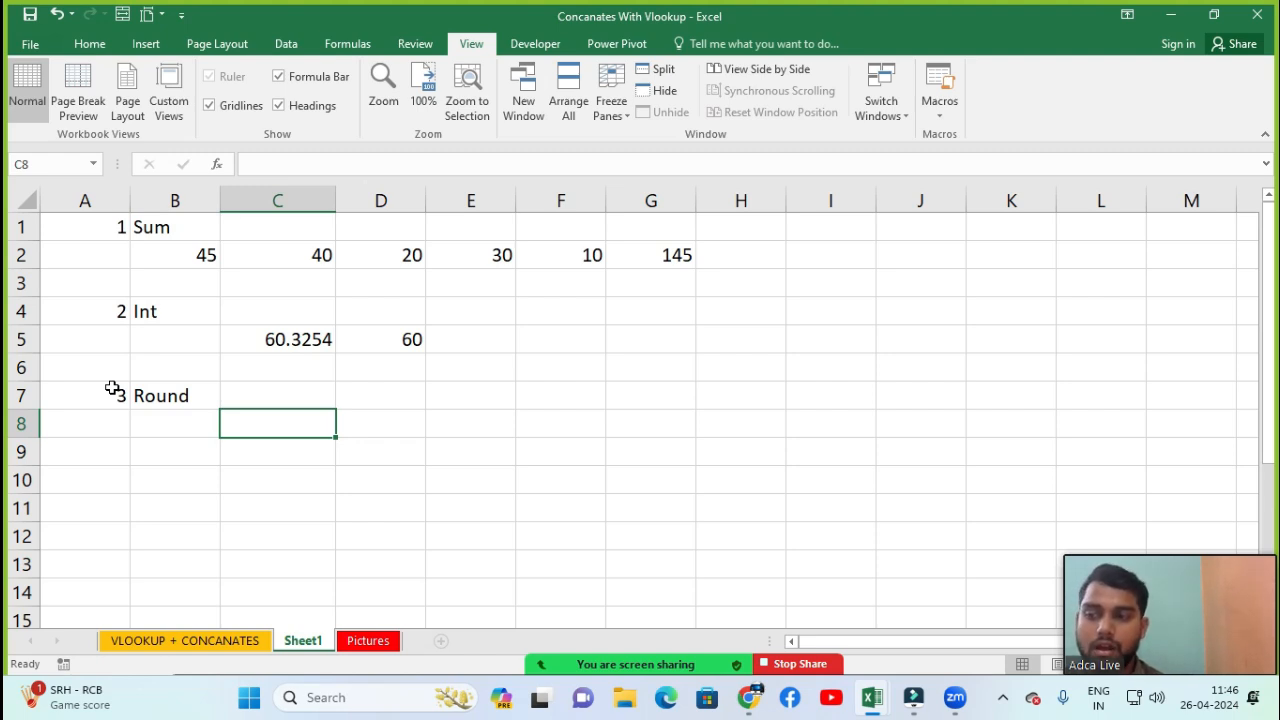
type("500.")
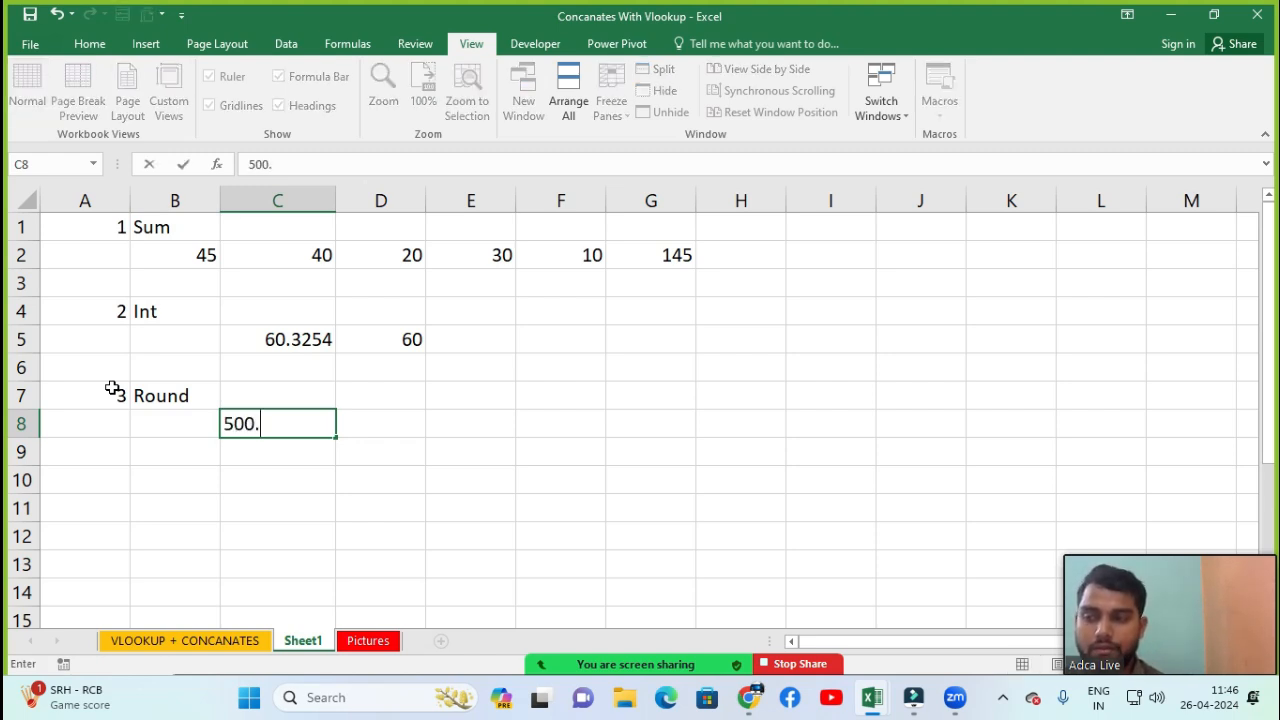
type("256547")
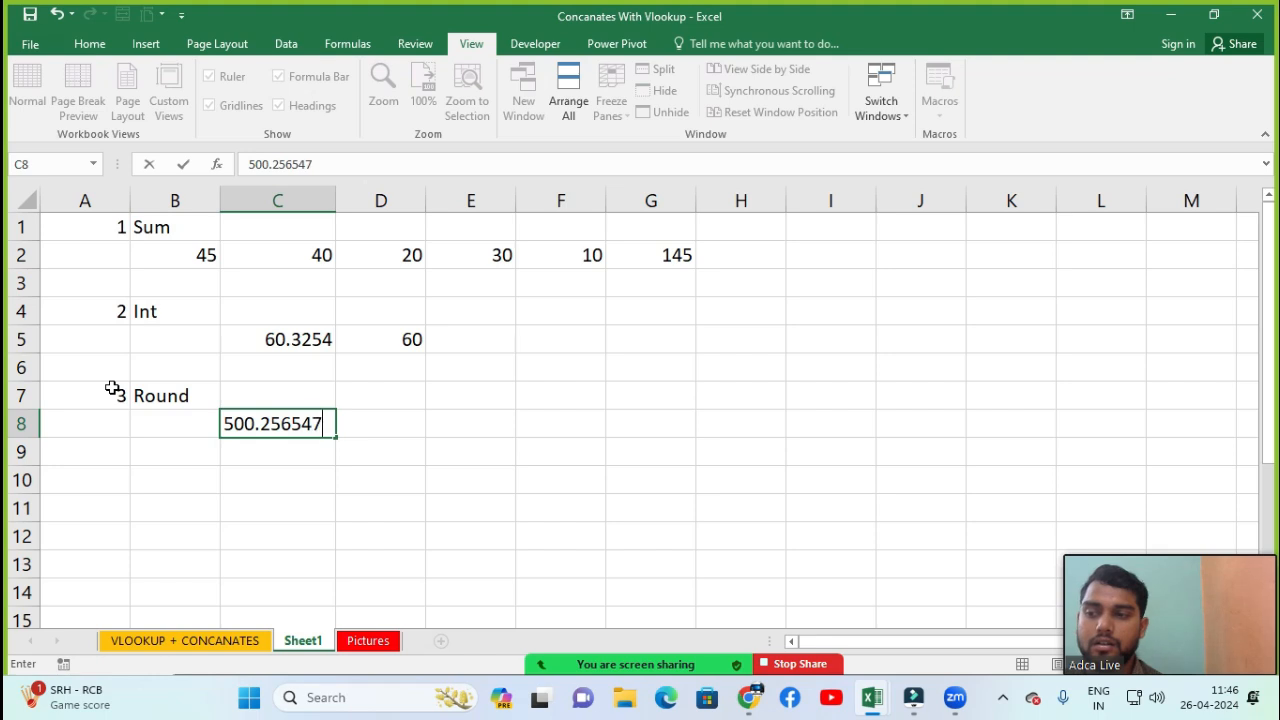
type("5")
key("Return")
key("Up")
key("alt+o")
key("c")
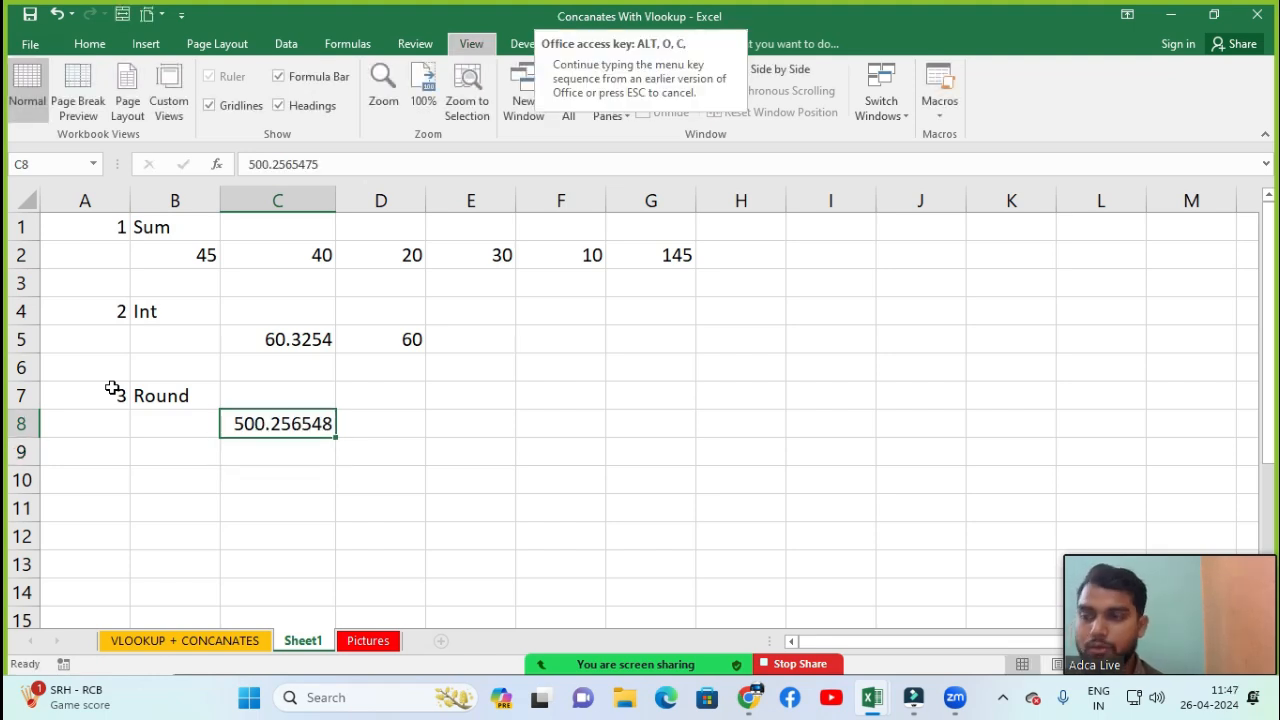
key("a")
Start a ROUND formula in D8 that rounds the value in C8
key("Right")
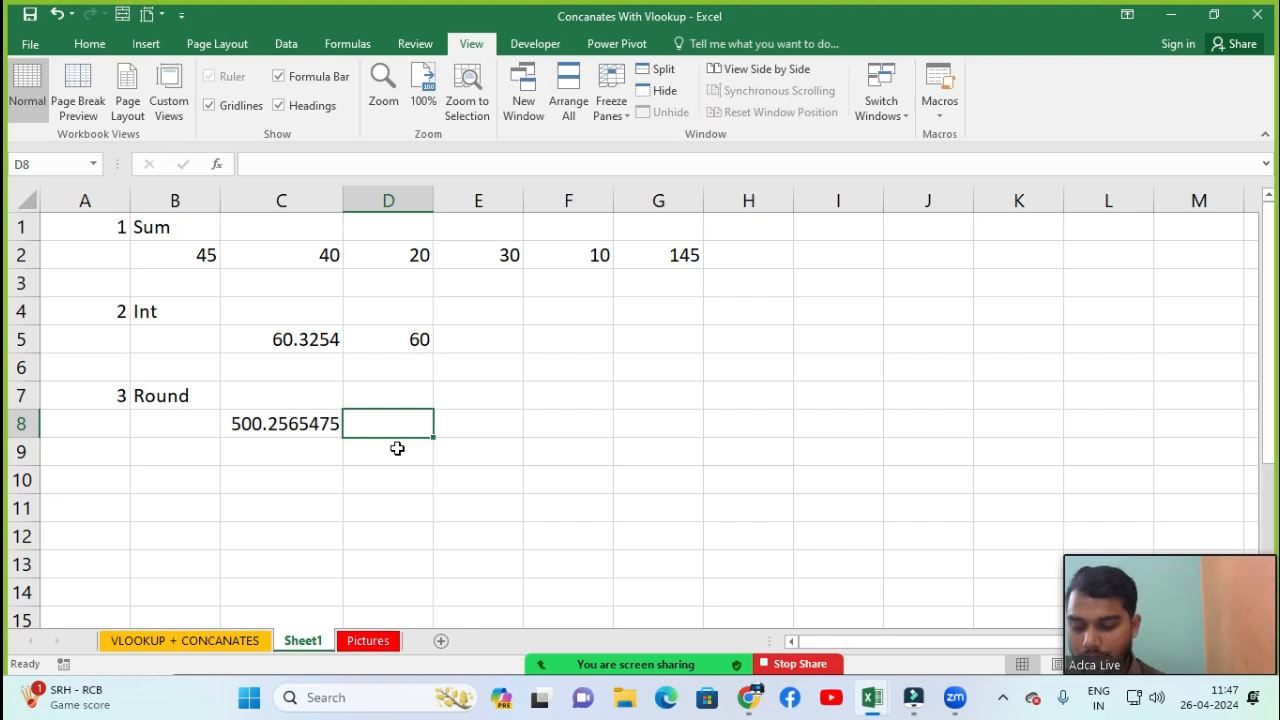
type("=round")
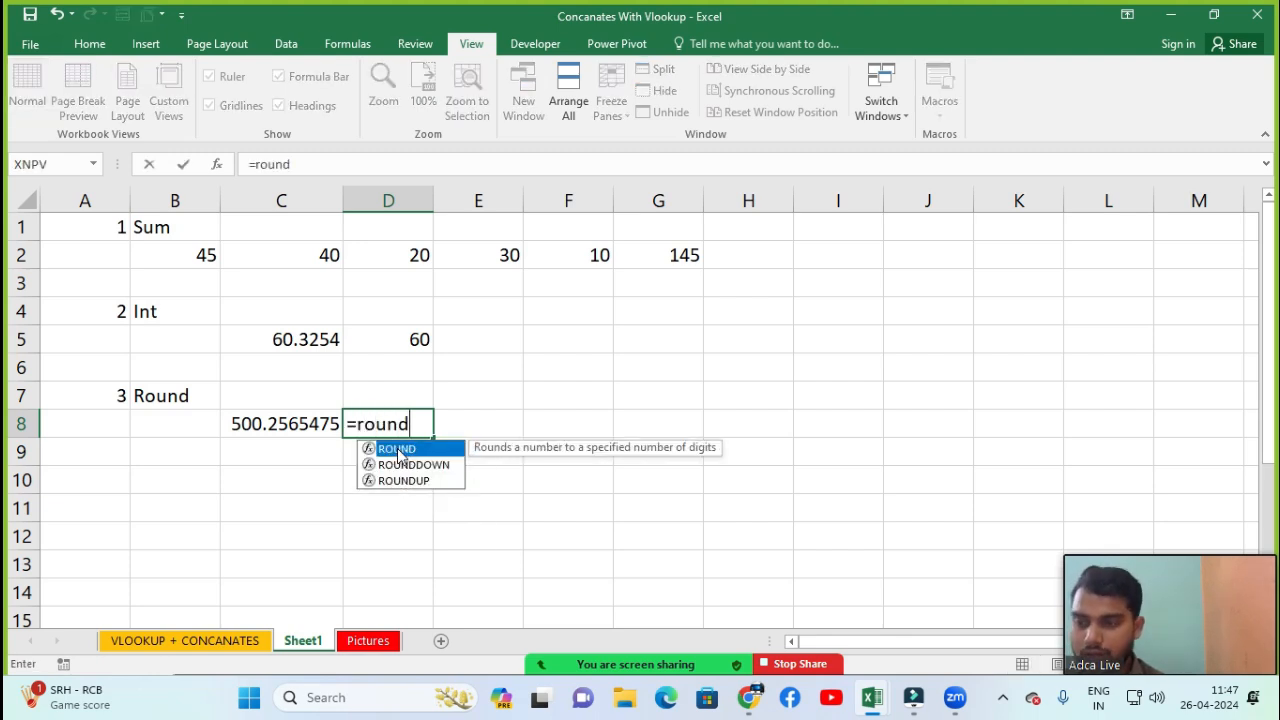
key("Tab")
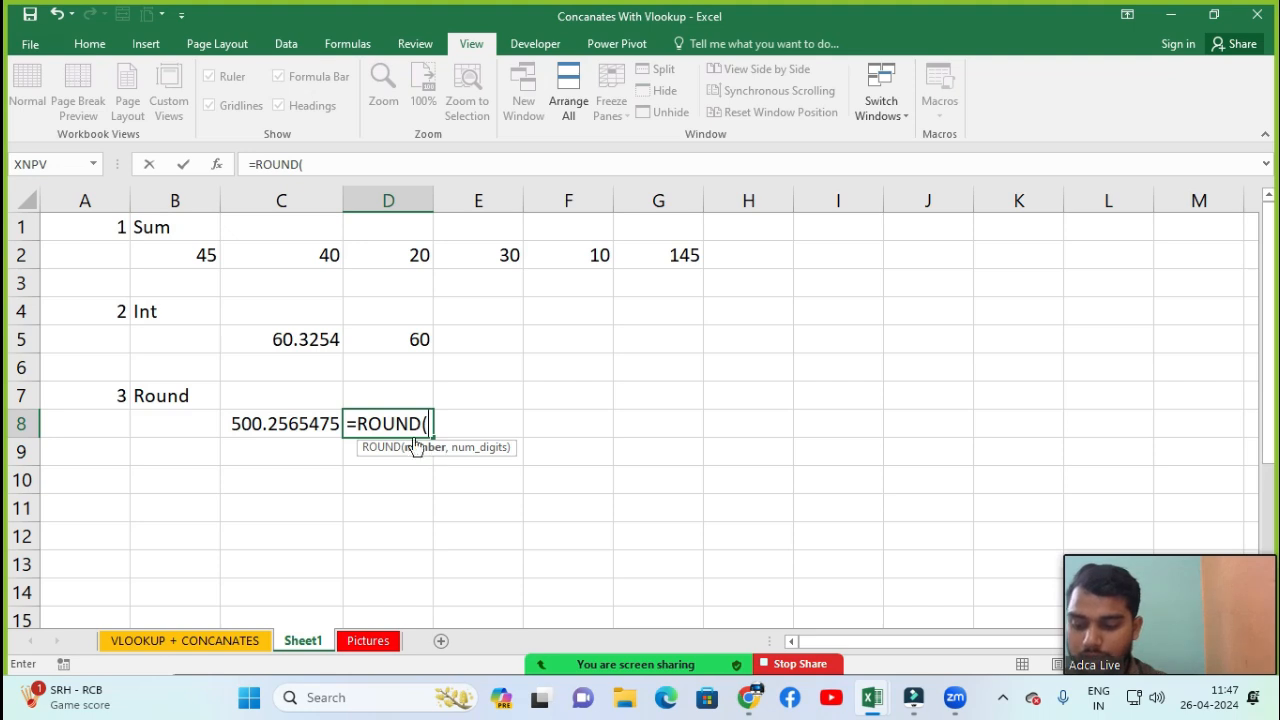
left_click(262, 426)
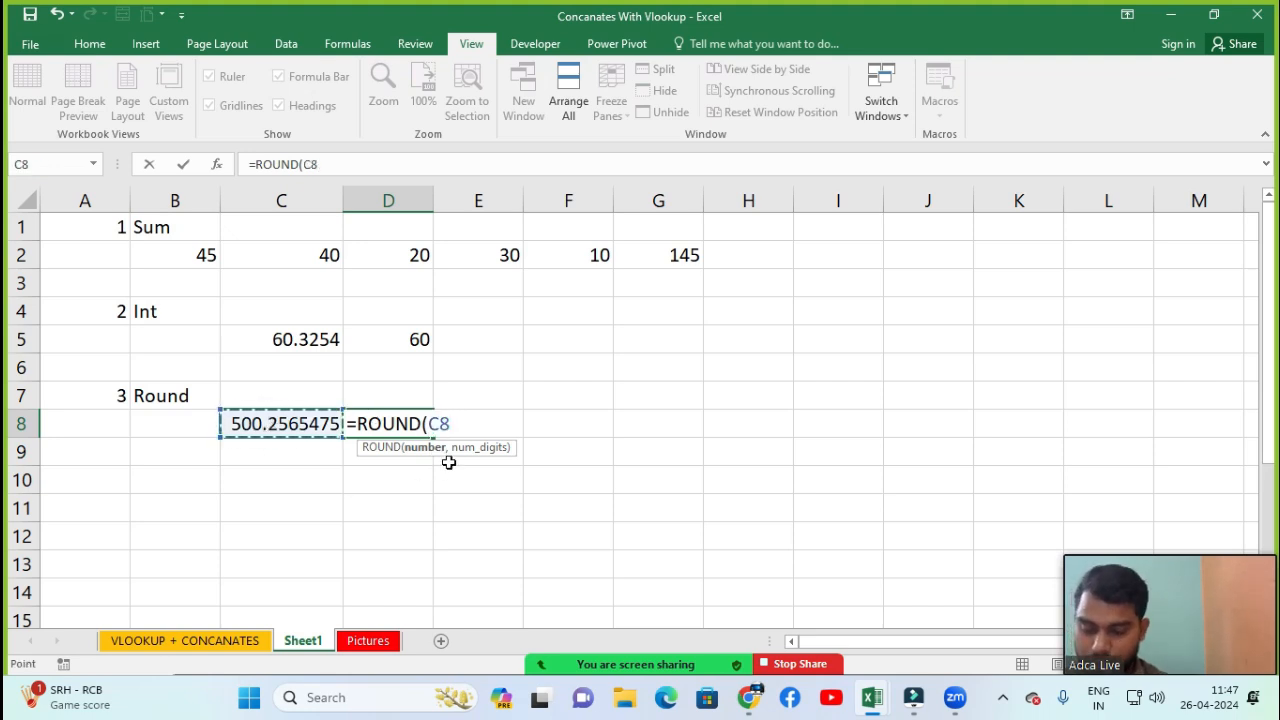
type(",3")
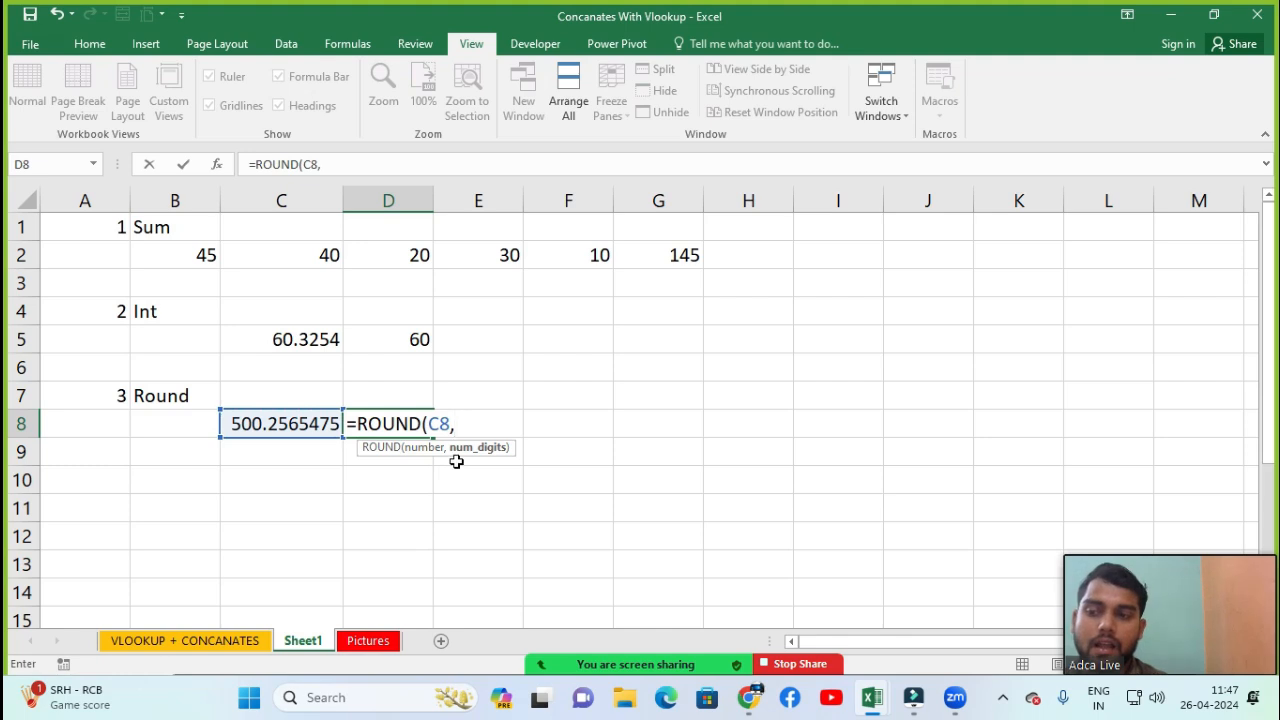
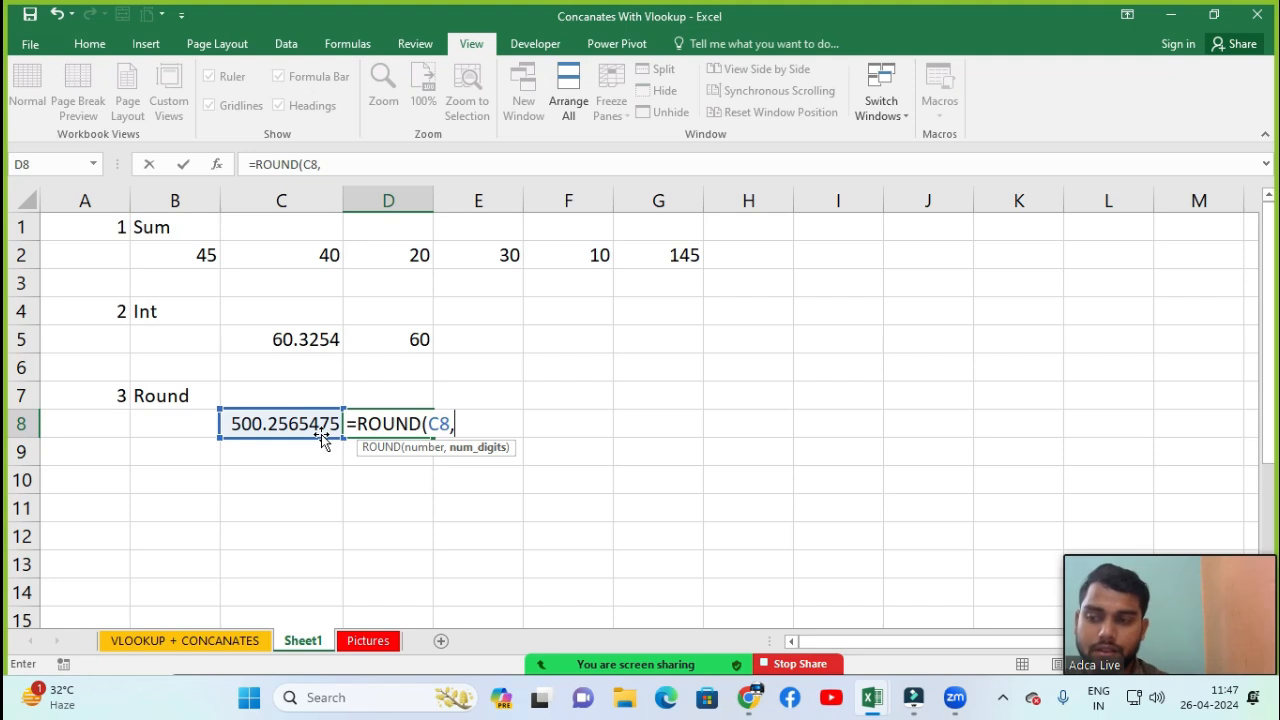
Complete the ROUND formula in D8 so it rounds C8 to 3 decimal places
type("3")
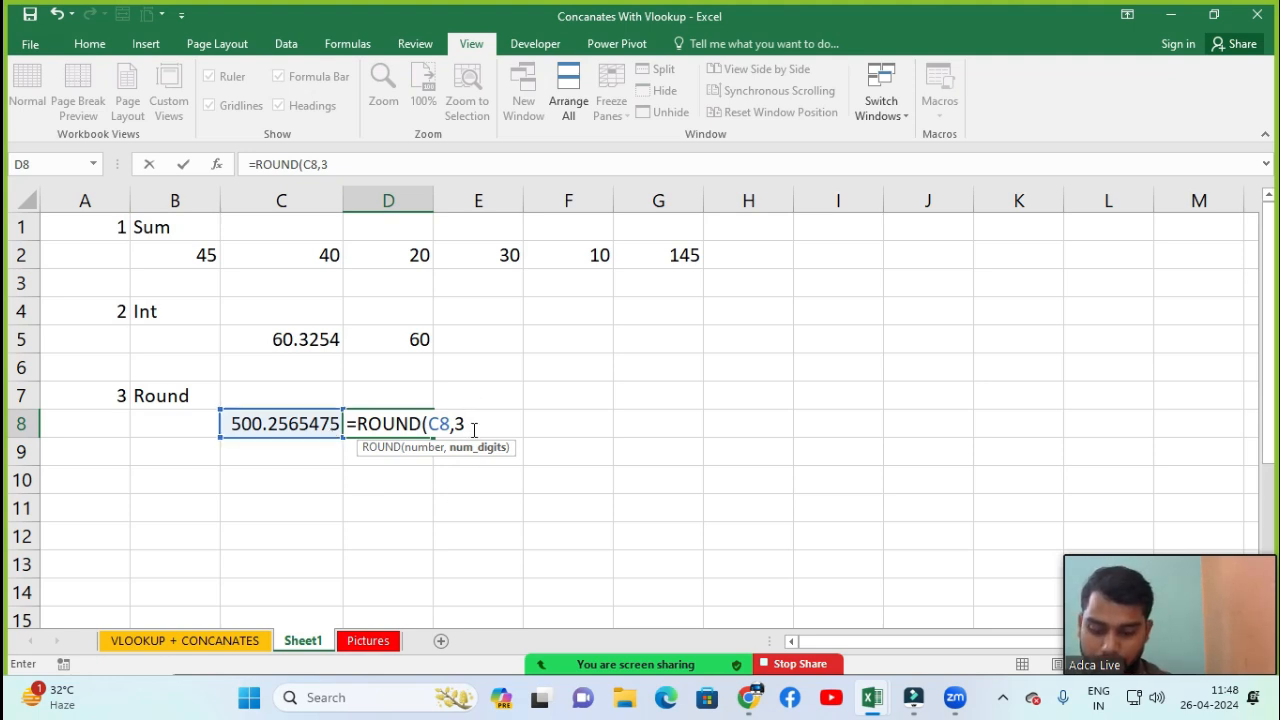
key("Return")
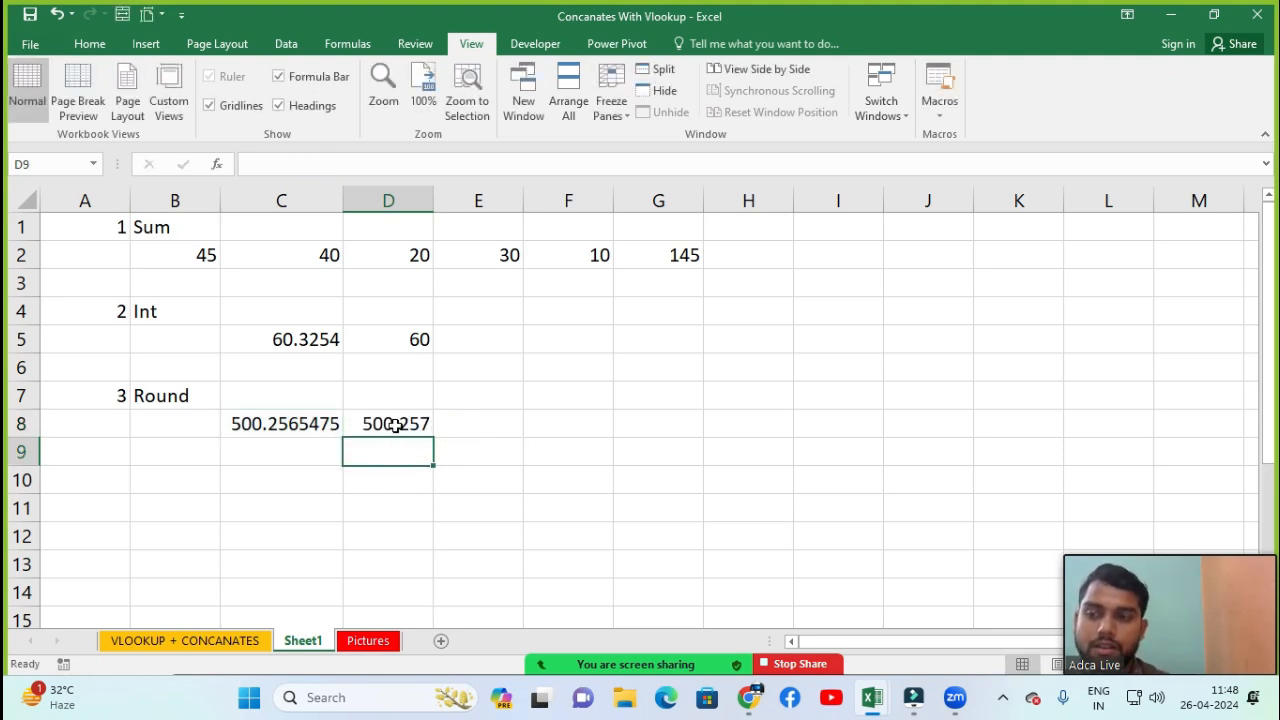
left_click(395, 424)
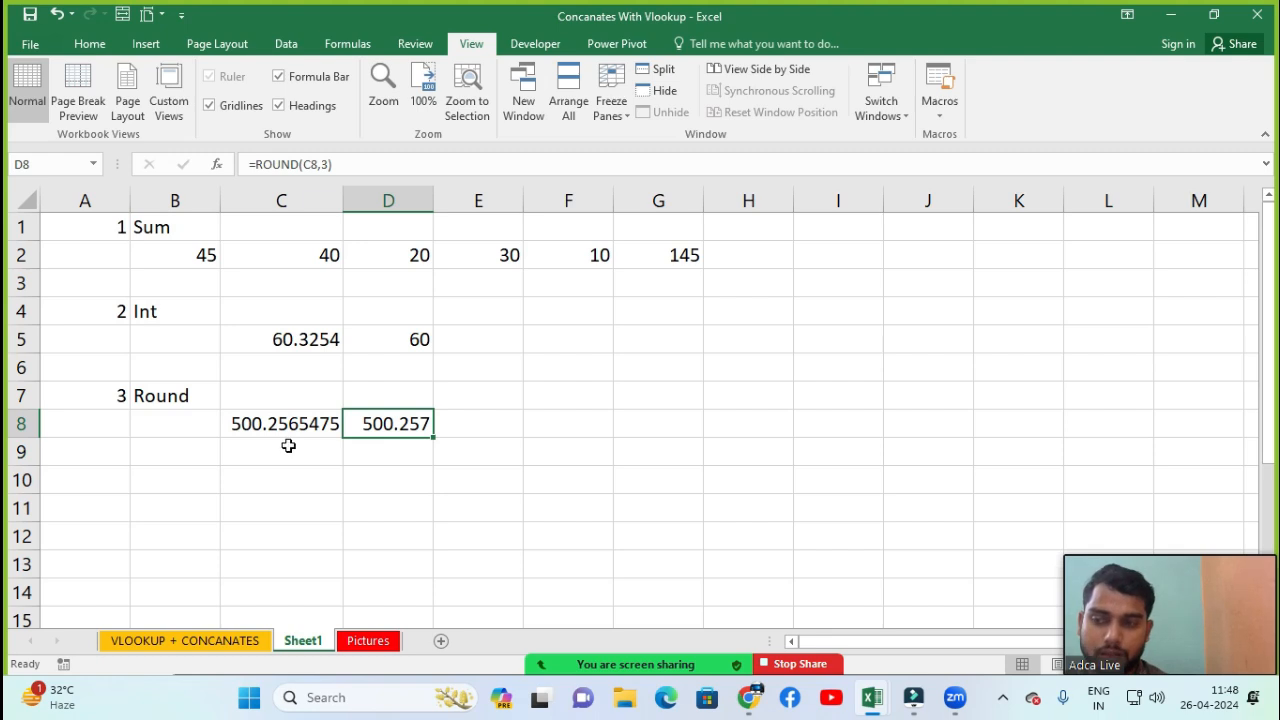
Enter 4 in cell A10 and the label Abs in cell B10
left_click(106, 469)
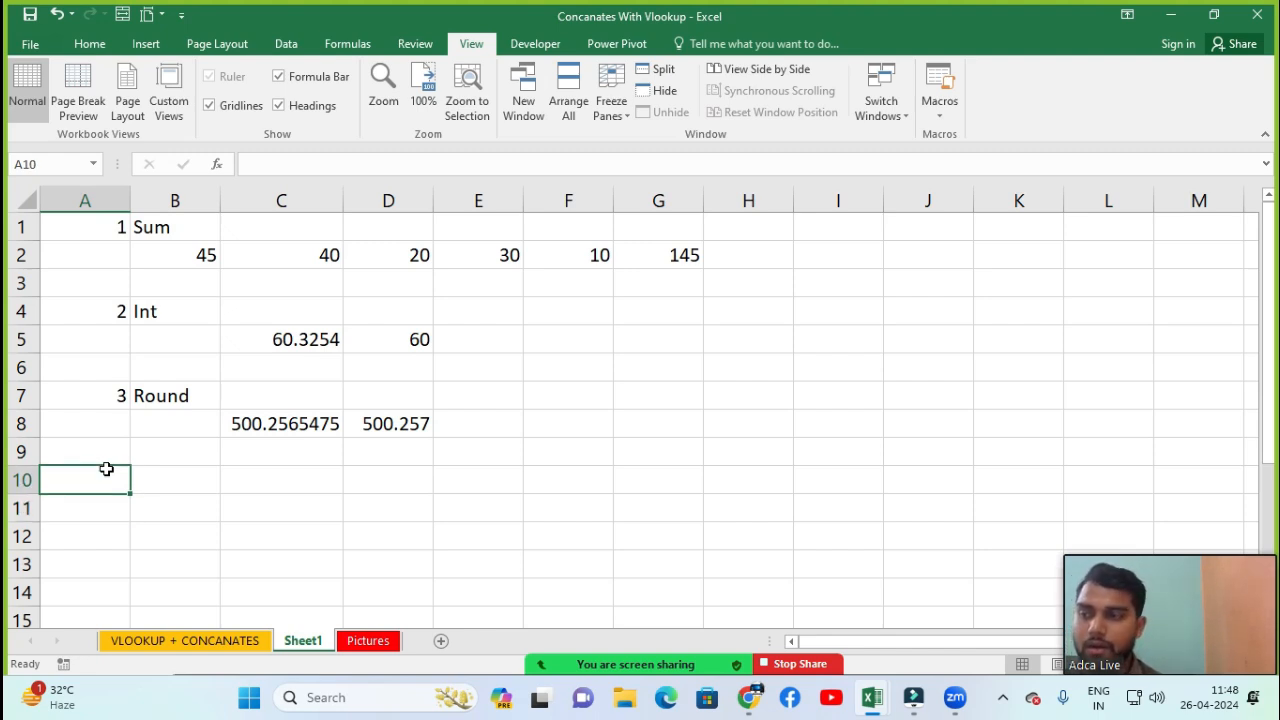
type("4")
key("Tab")
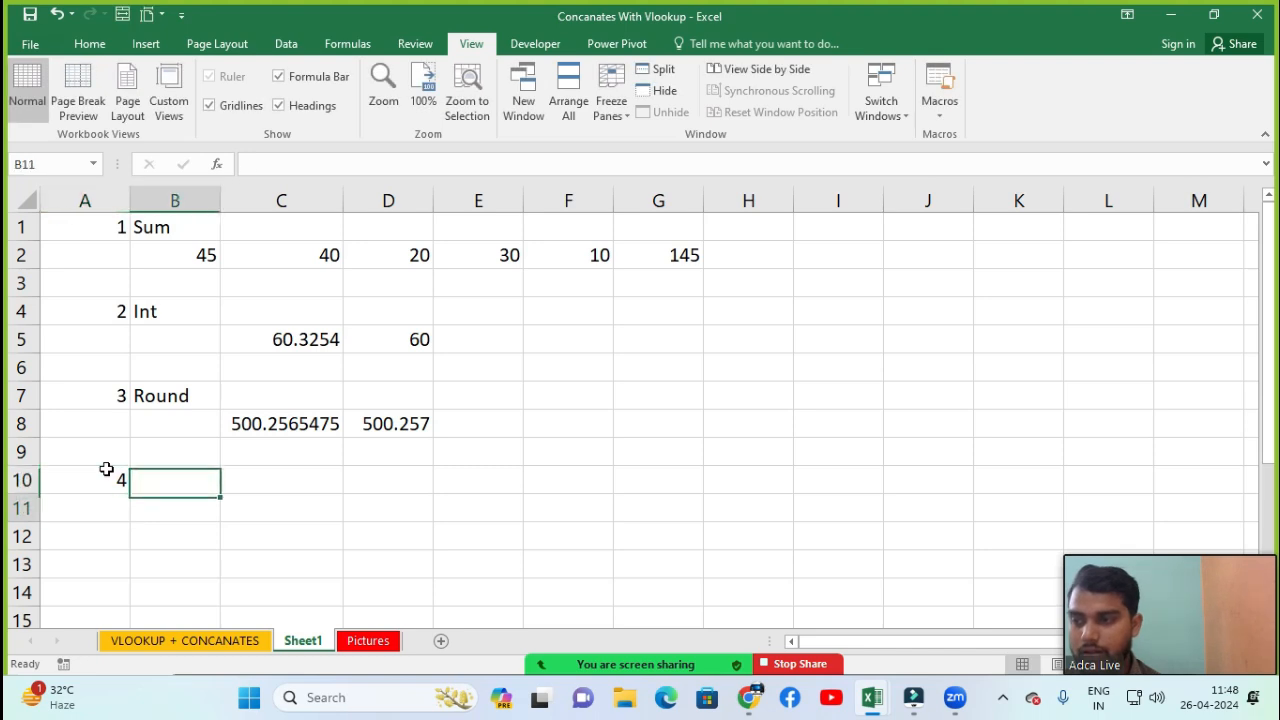
type("Abs")
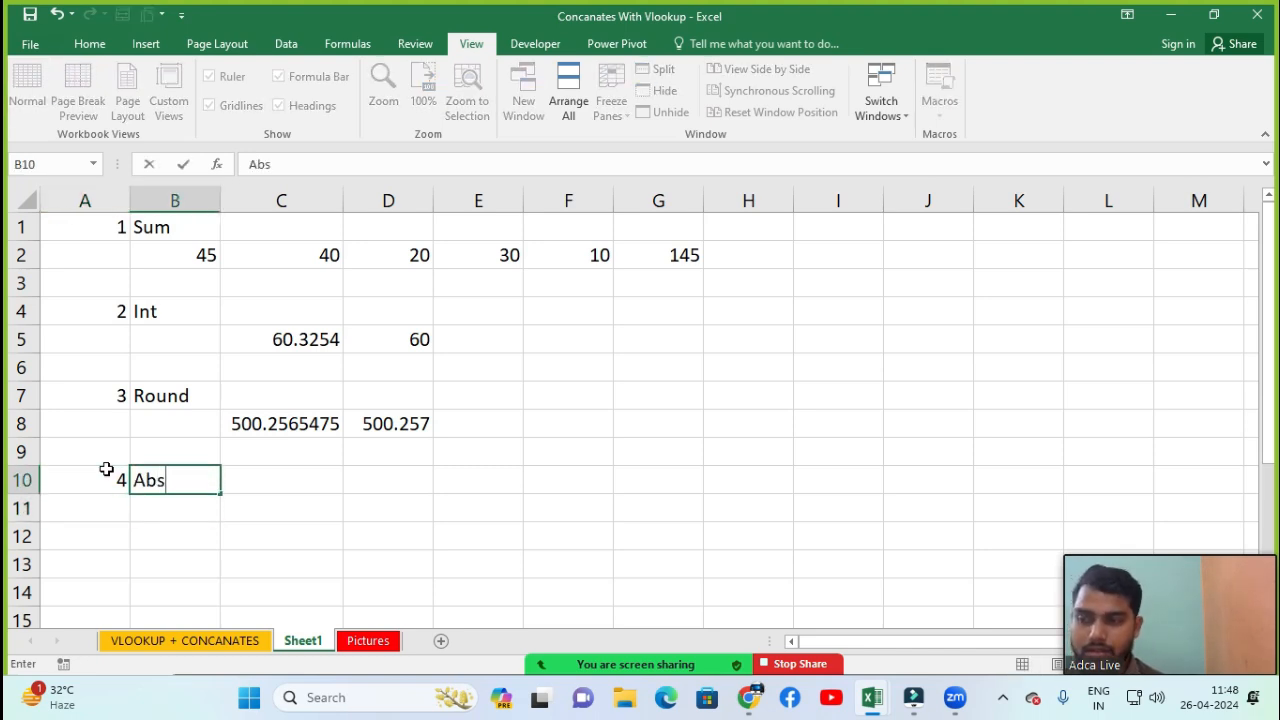
key("Return")
Enter -100 in cell C11
key("Right")
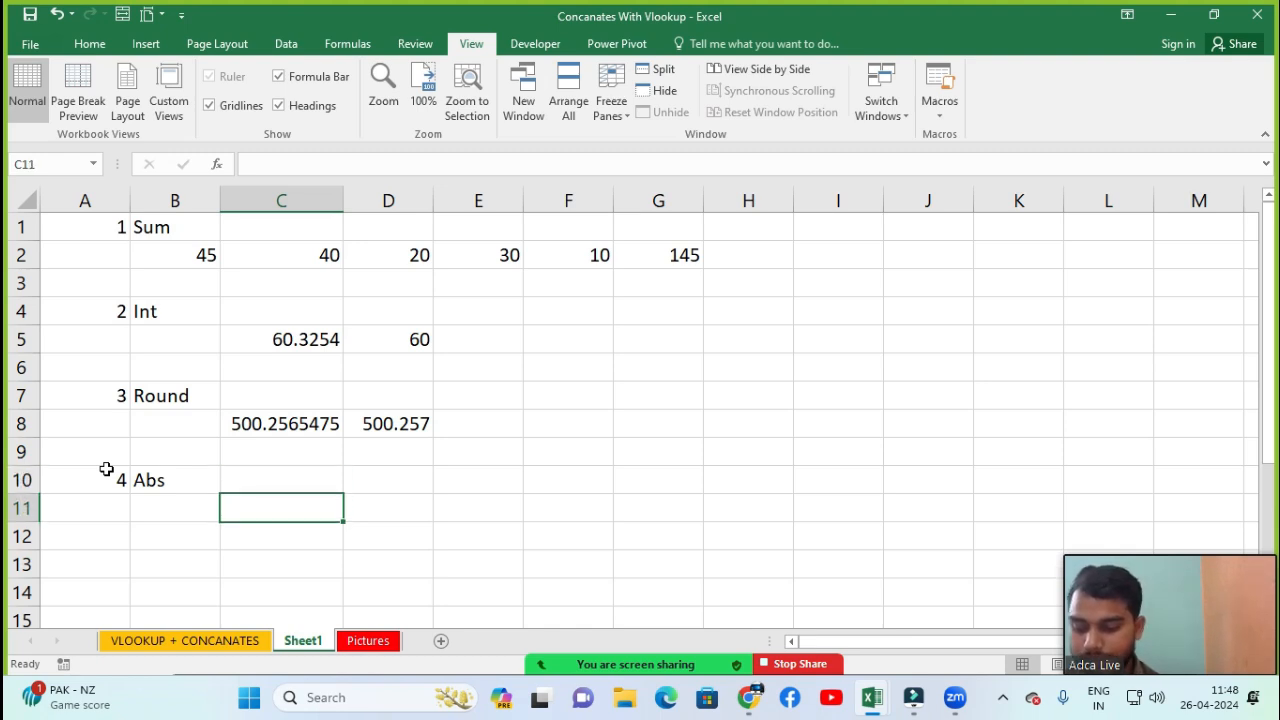
type("-100")
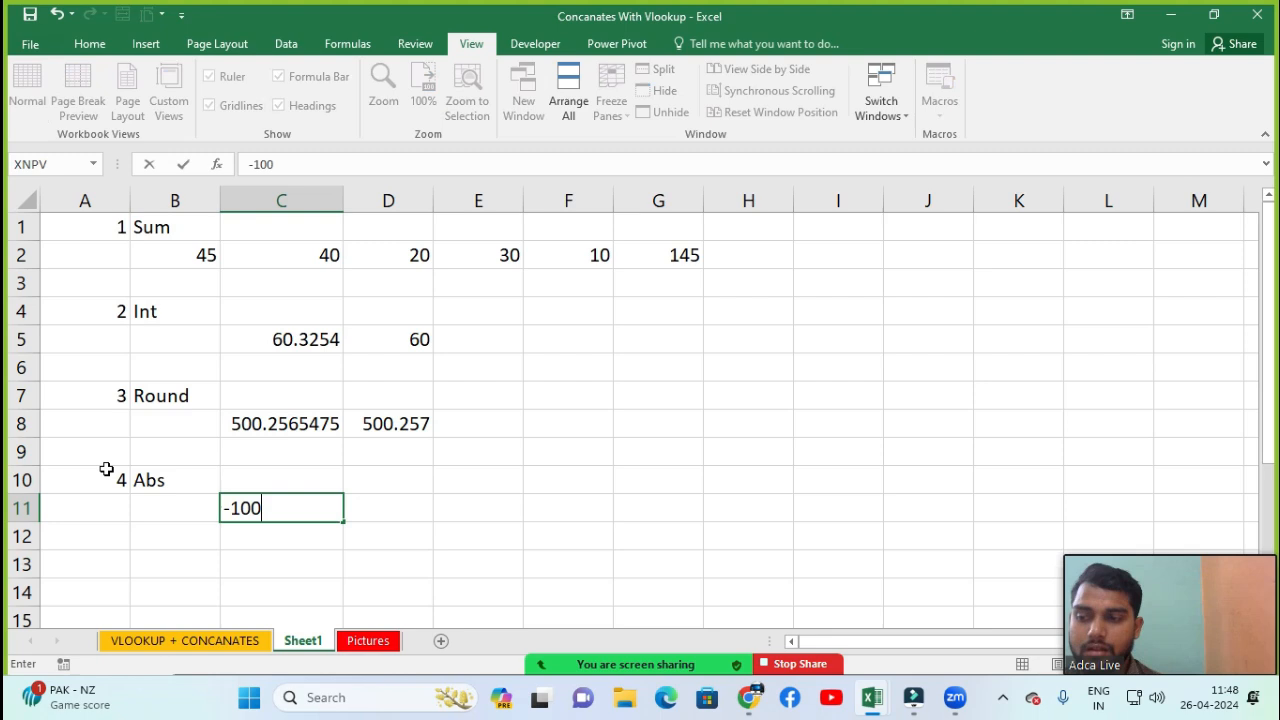
key("Return")
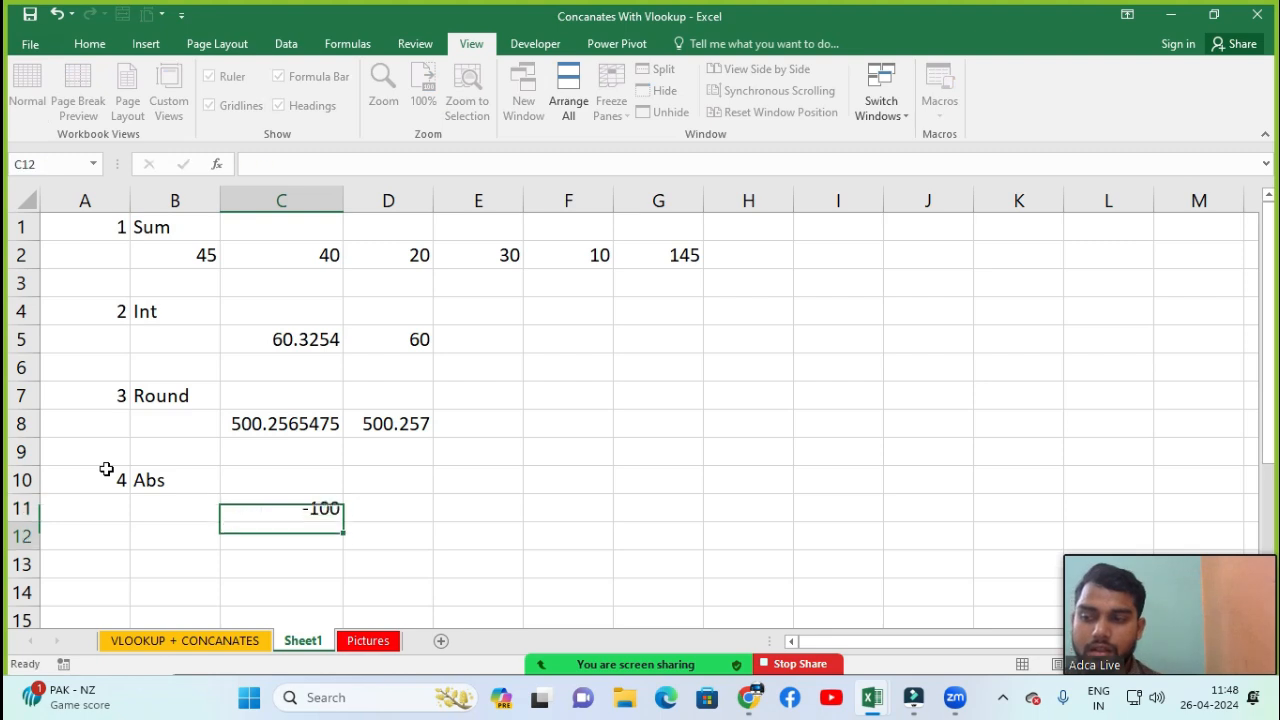
Enter an ABS formula in D11 that returns the absolute value of C11
key("Up")
key("Right")
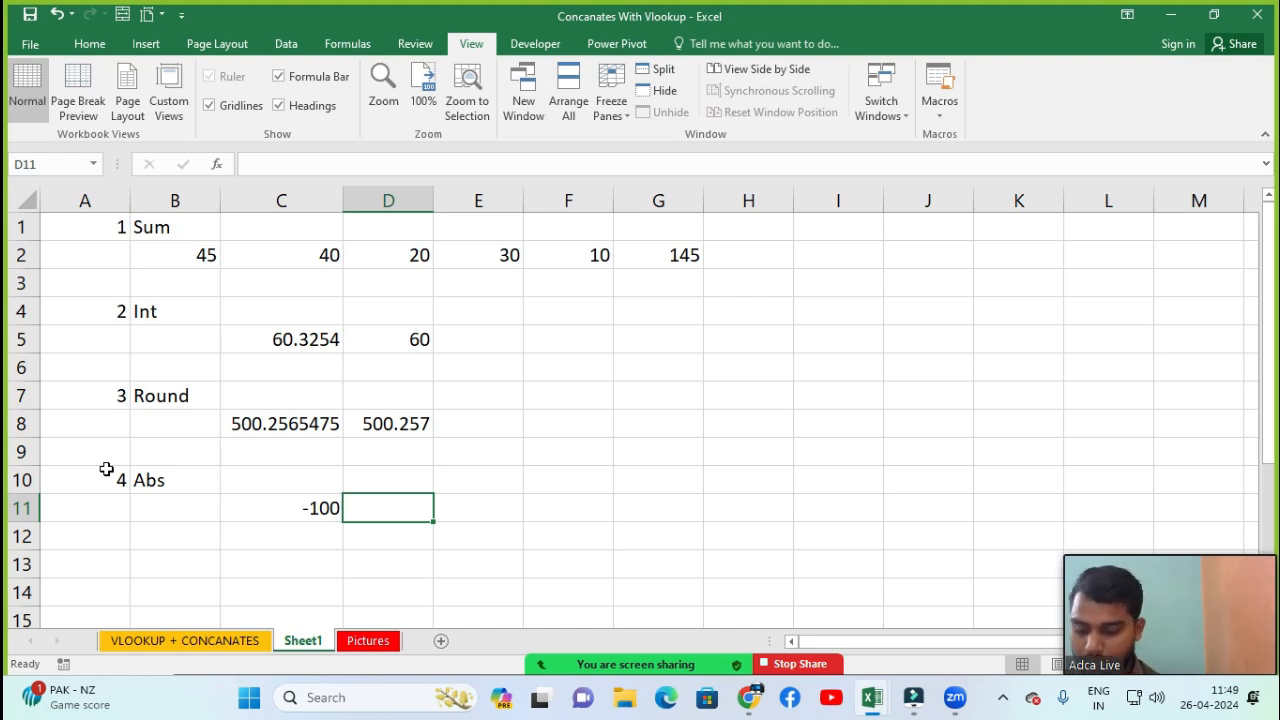
type("=abs")
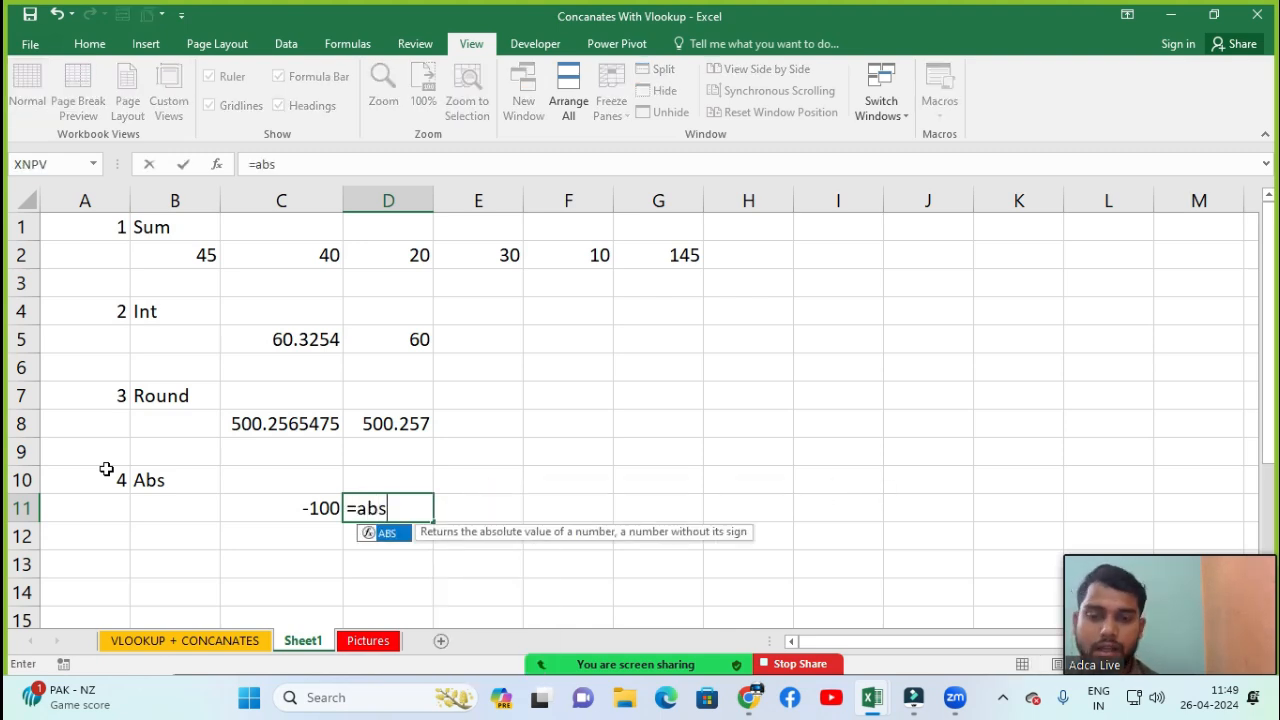
key("Tab")
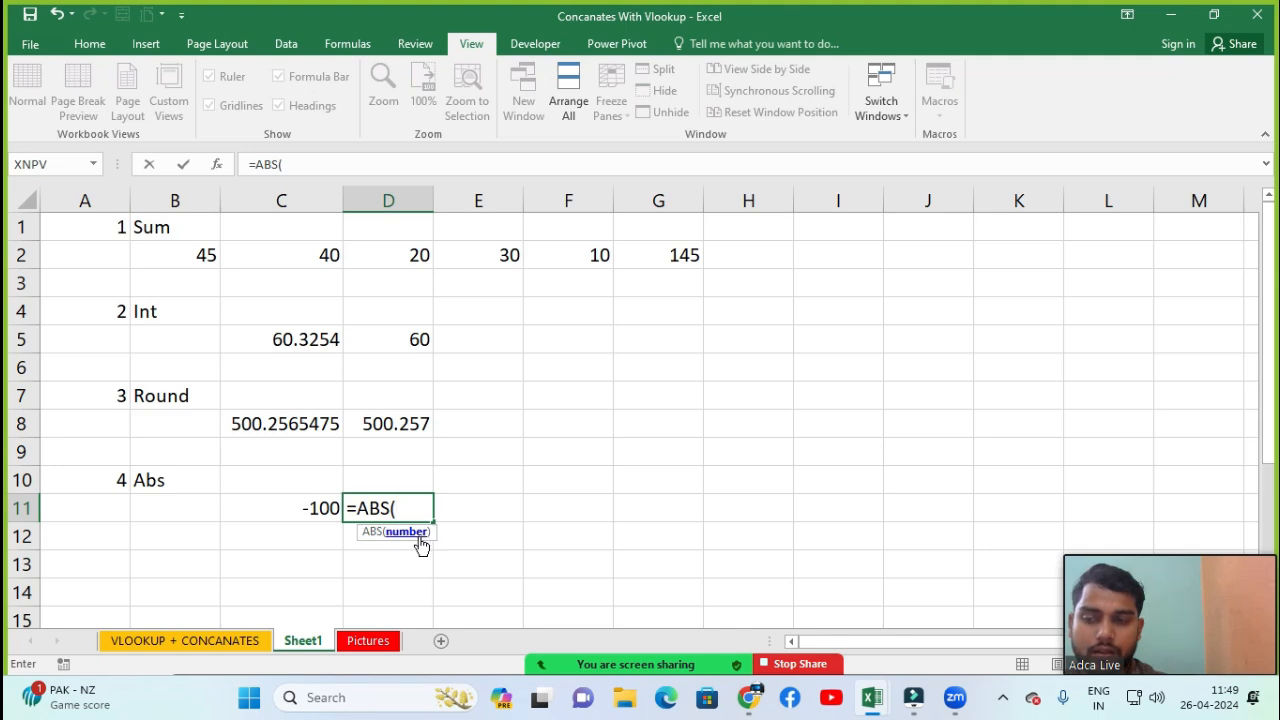
left_click(306, 509)
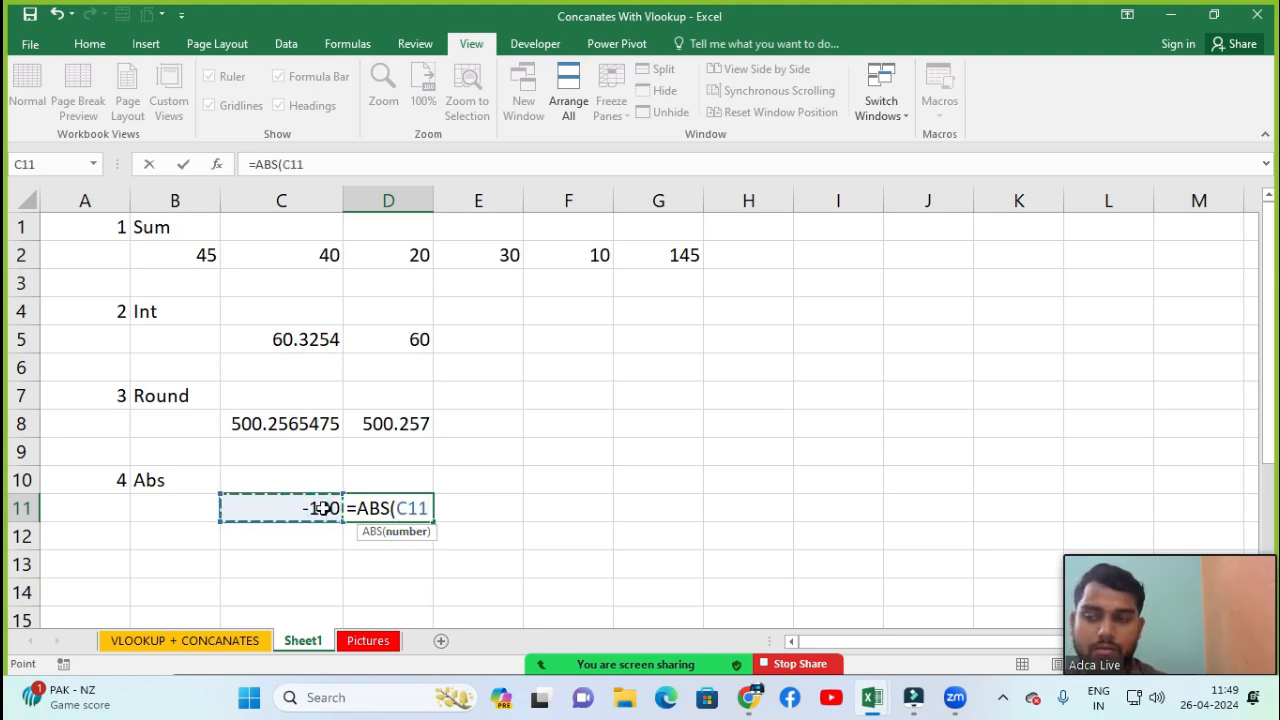
type(")")
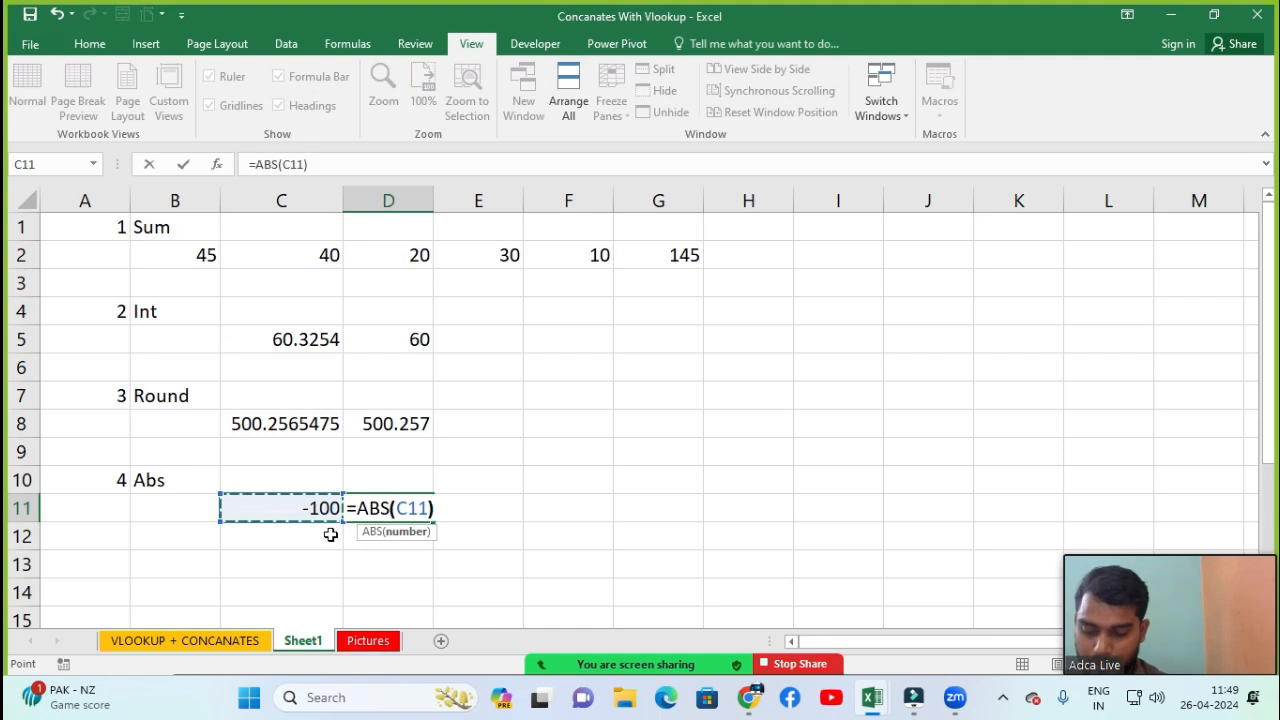
key("Return")
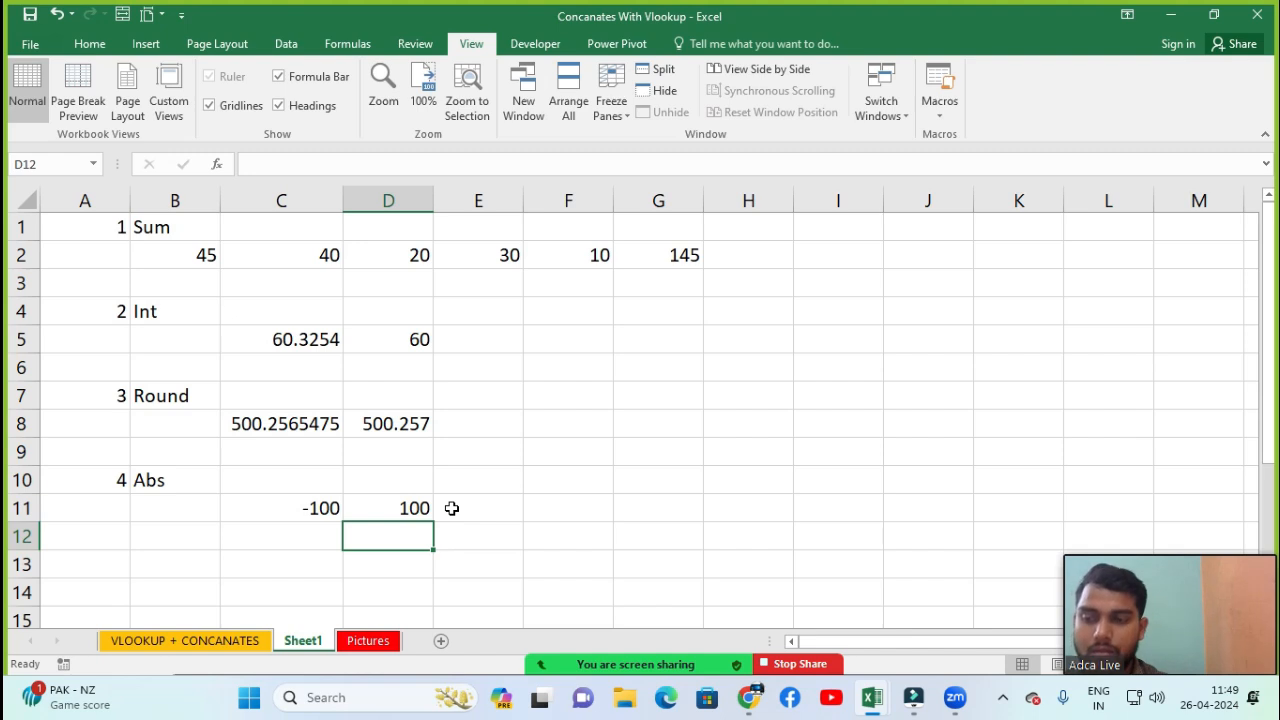
Enter 5 in cell A13 and the label Sqrt in cell B13
left_click(82, 560)
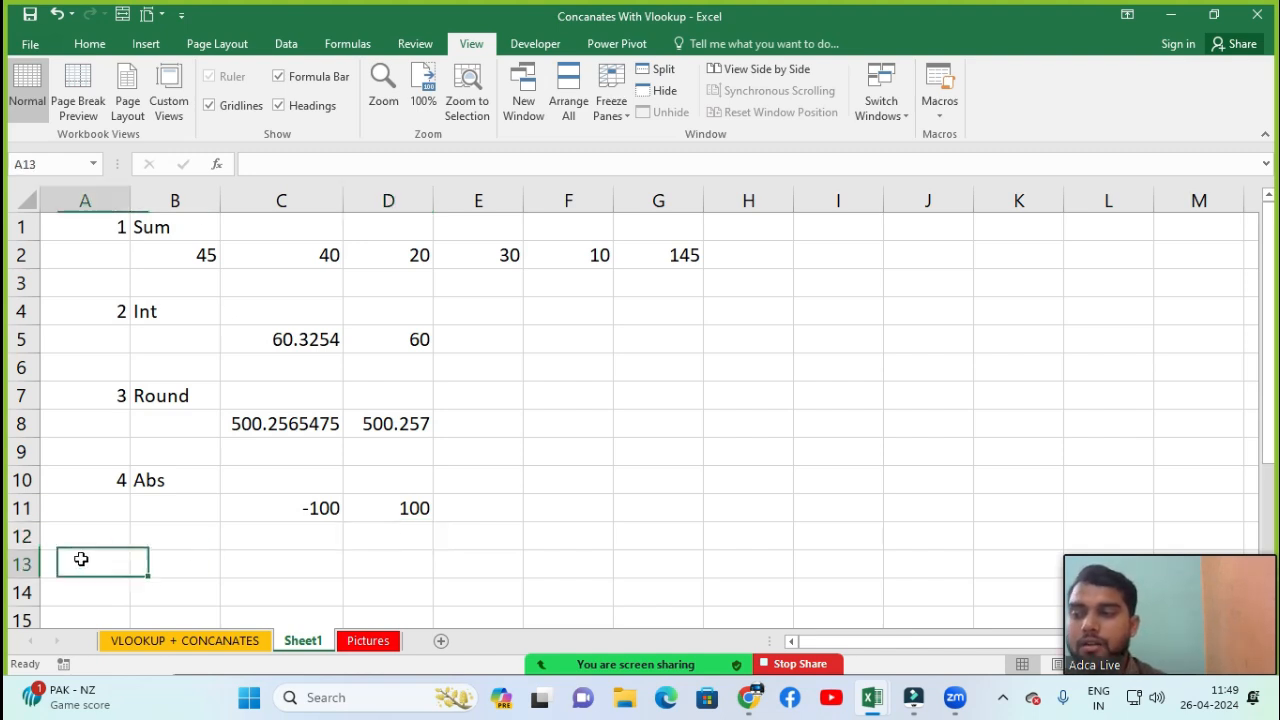
type("5")
key("Return")
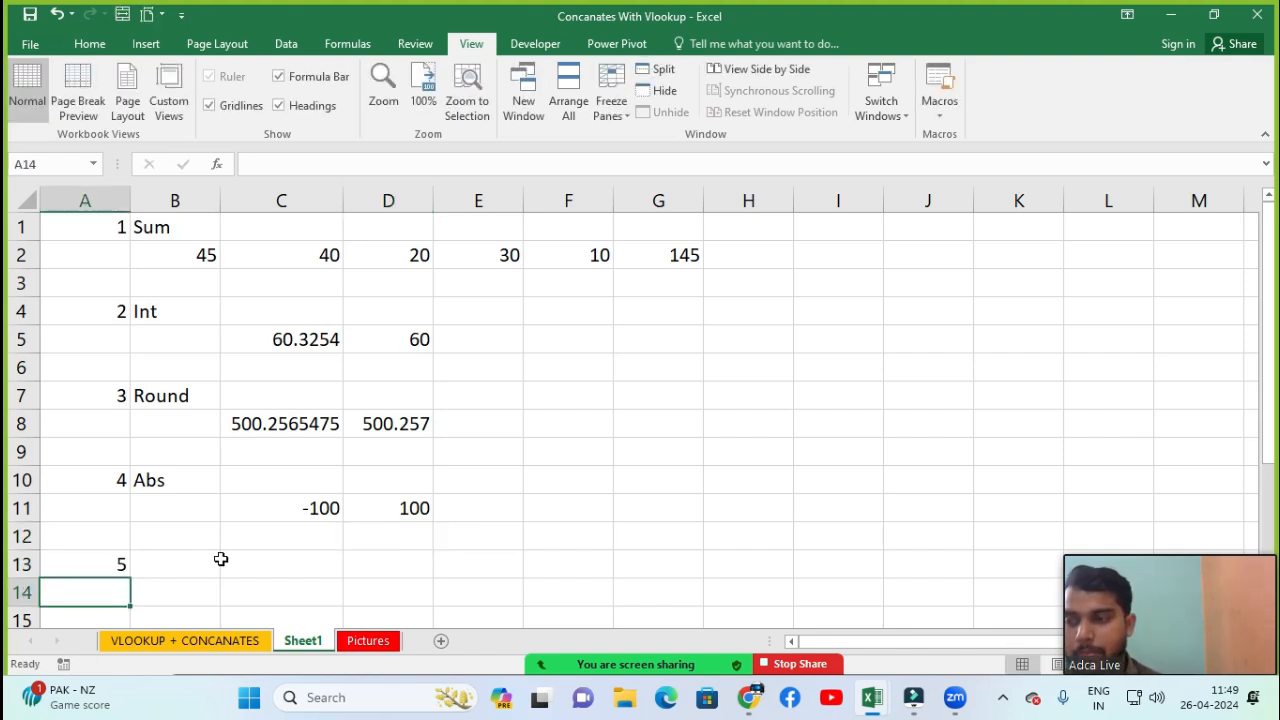
left_click(219, 562)
type("Sqrt")
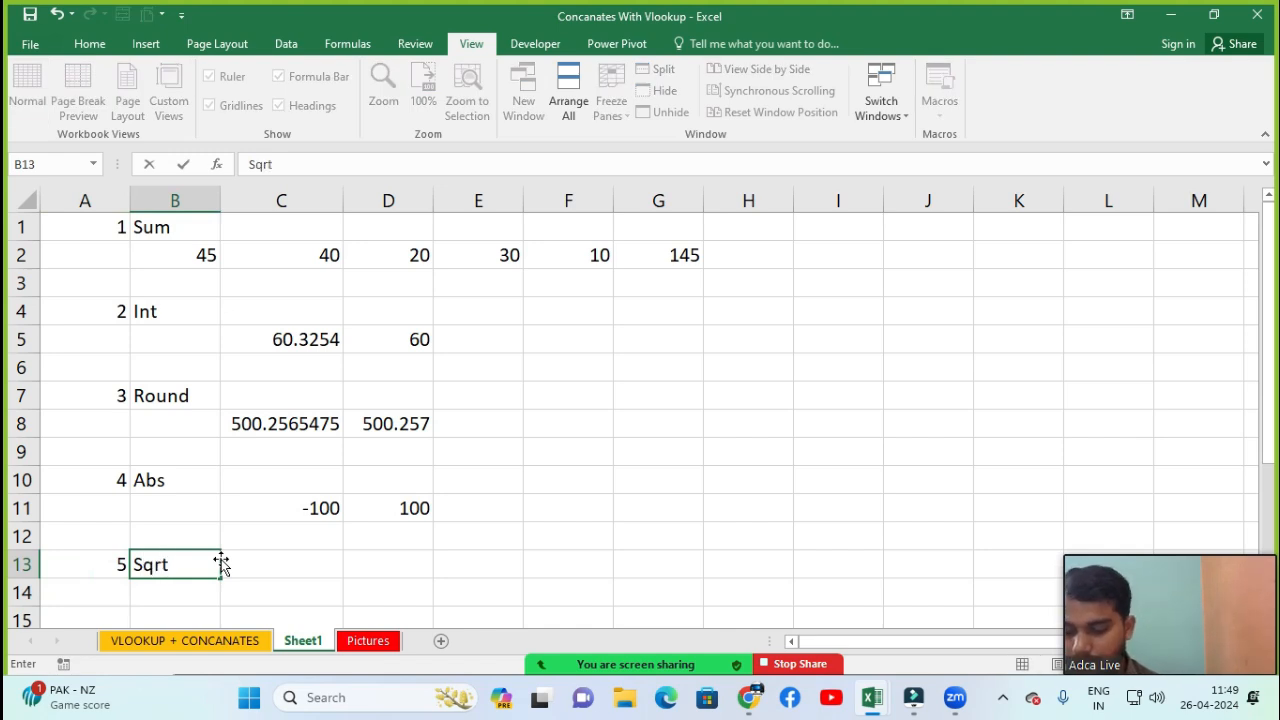
key("Return")
Enter 25 in cell C13
left_click(222, 562)
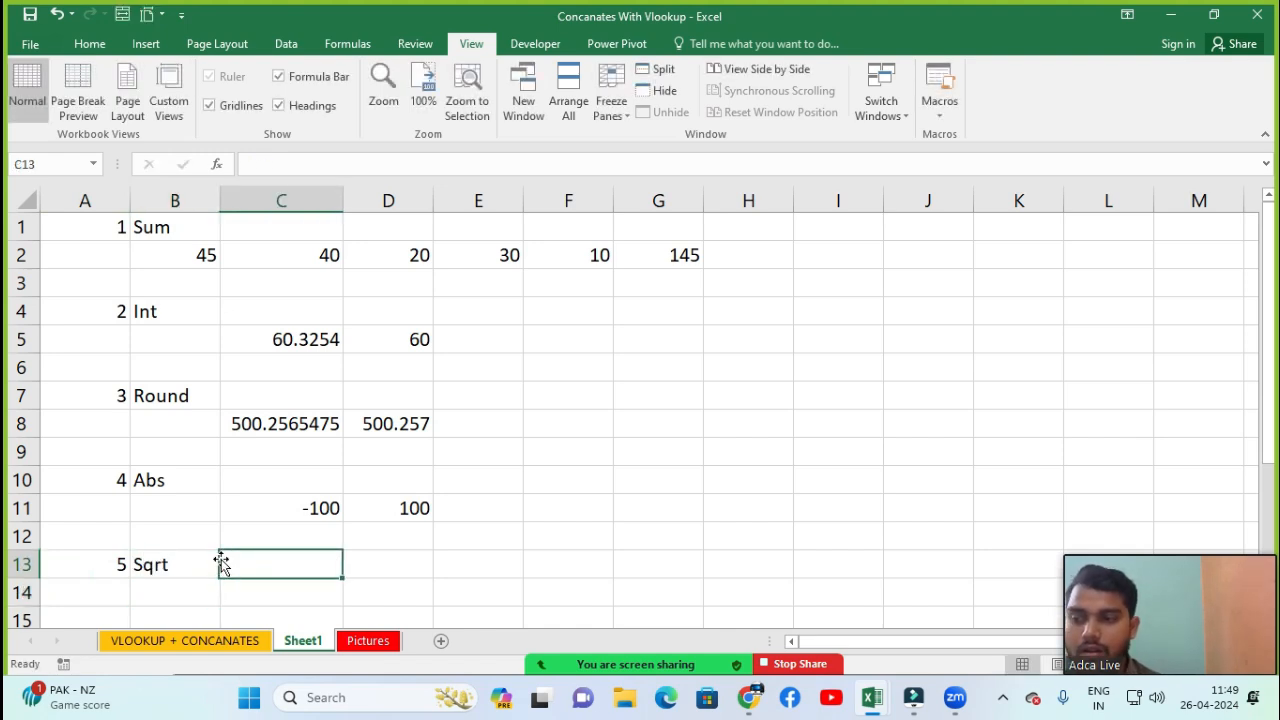
key("Down")
key("Up")
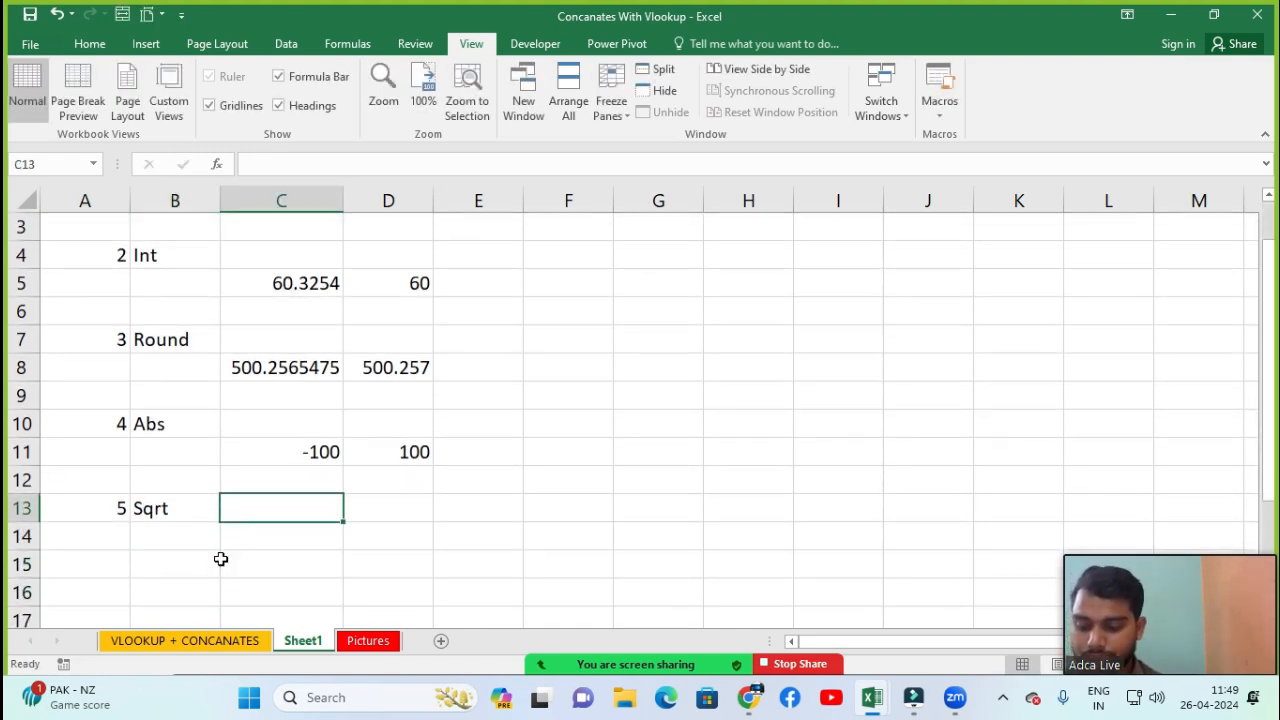
key("Down")
key("Up")
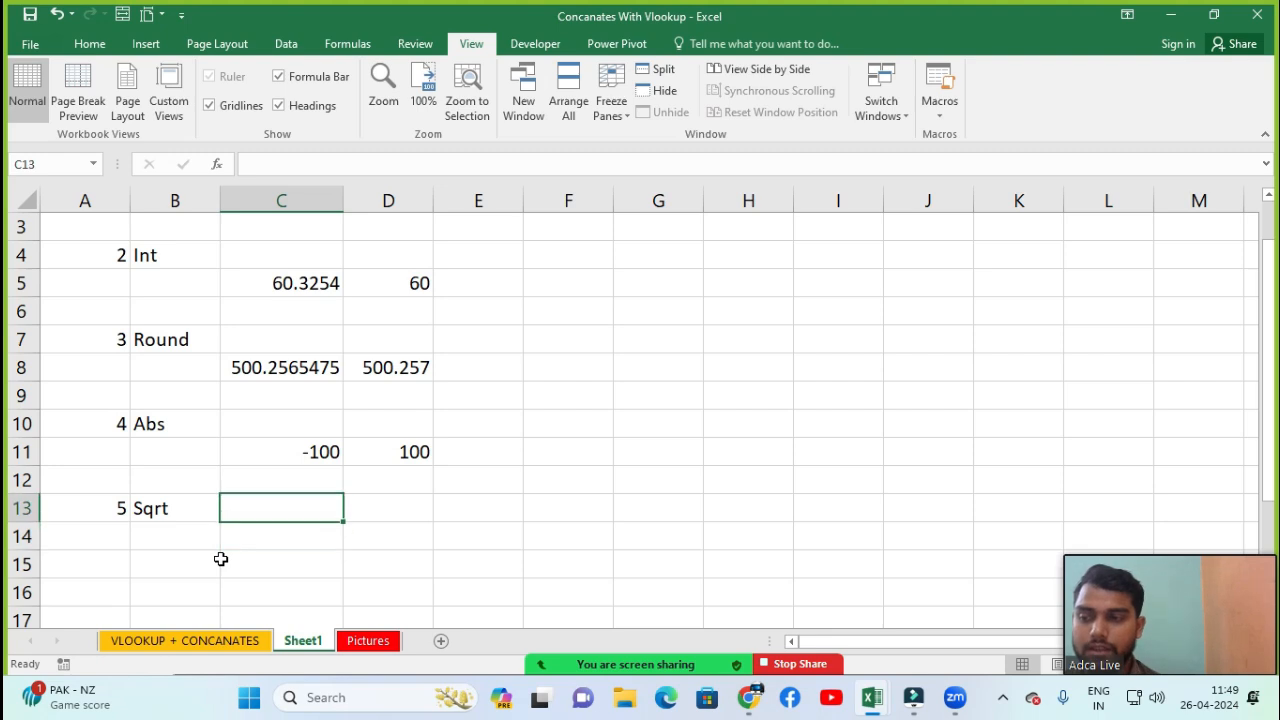
type("25")
key("Tab")
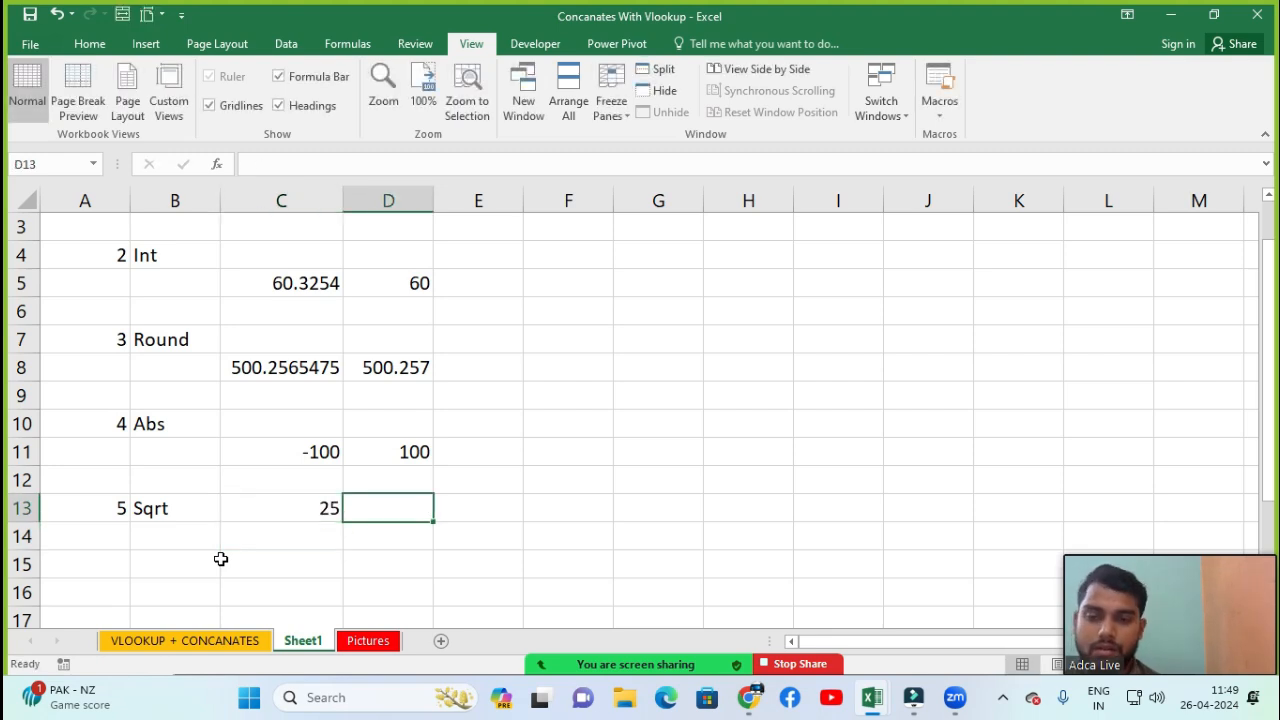
Enter a SQRT formula in D13 that returns the square root of C13
type("=sq")
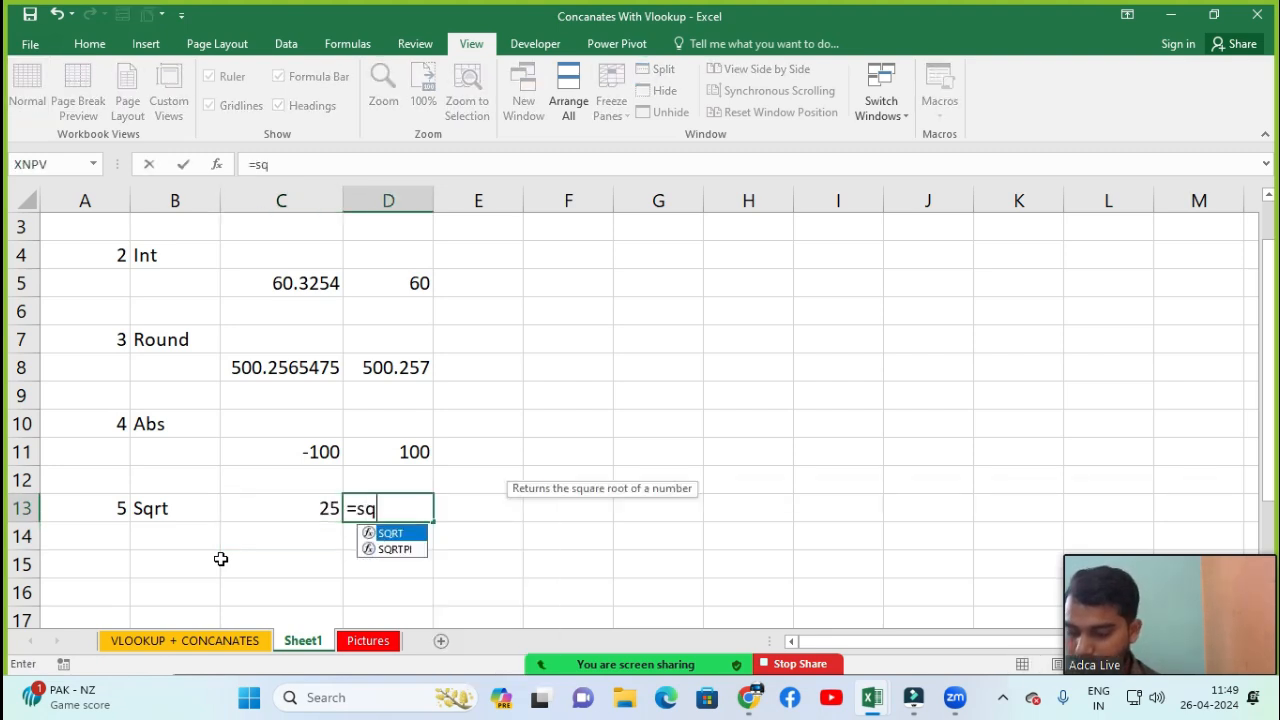
key("Tab")
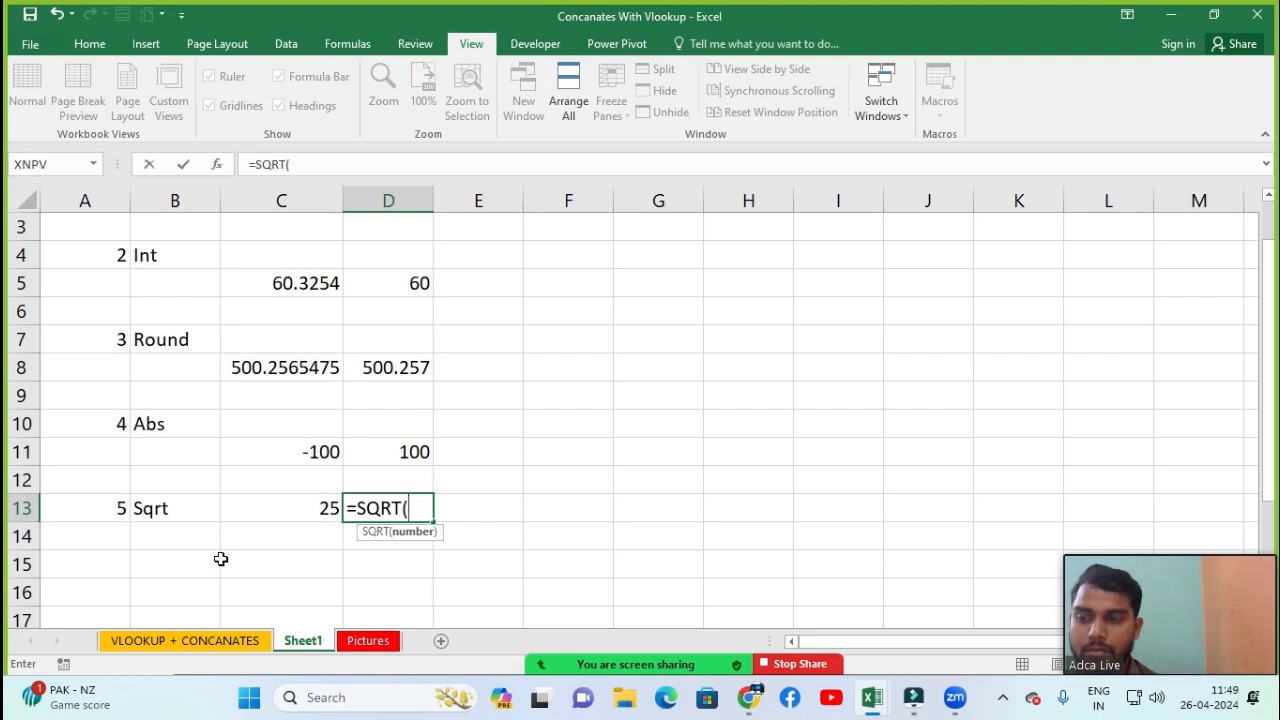
key("Left")
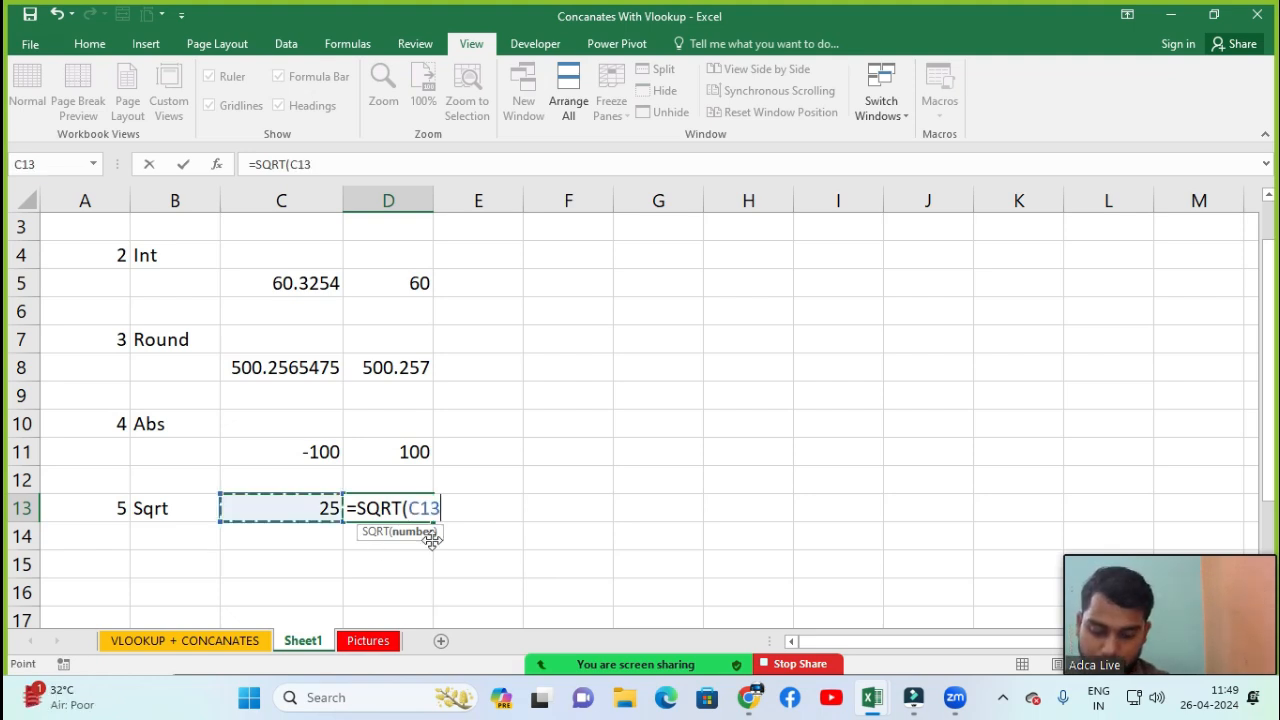
type(")")
key("Return")
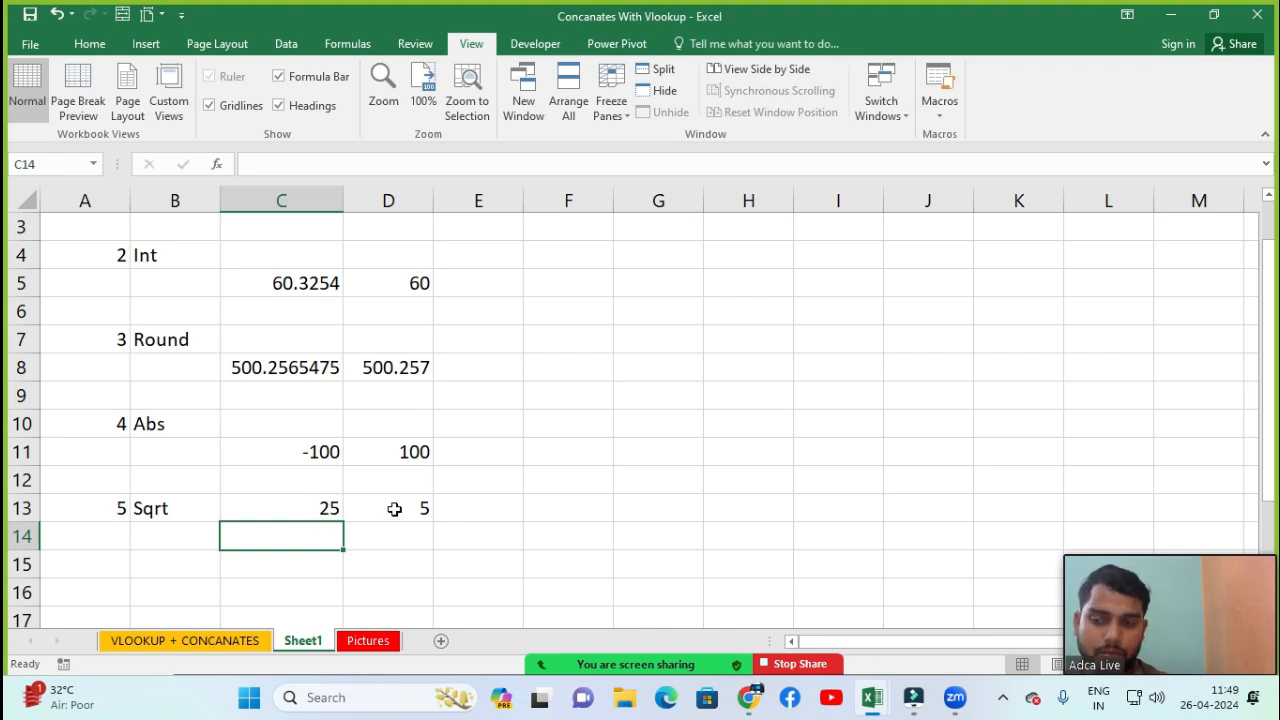
Try different values in C13 for the SQRT formula: 36, 49 and finally 169
left_click(320, 510)
type("36")
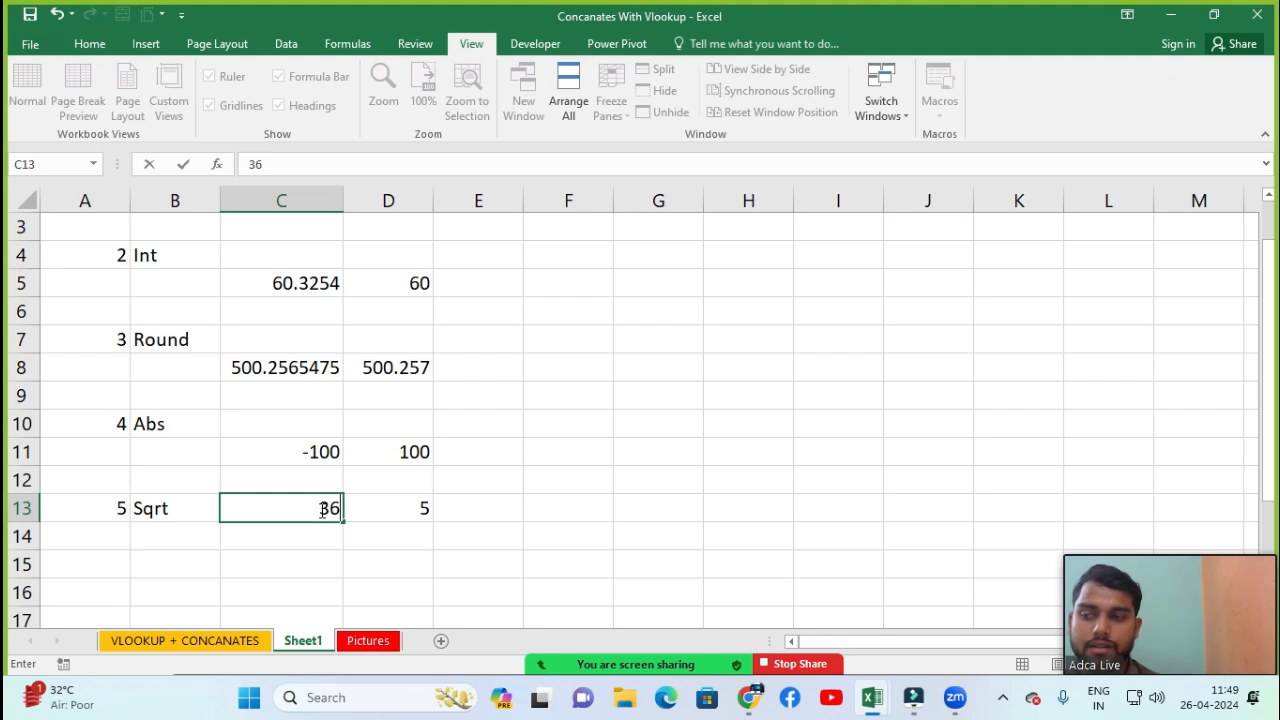
key("Return")
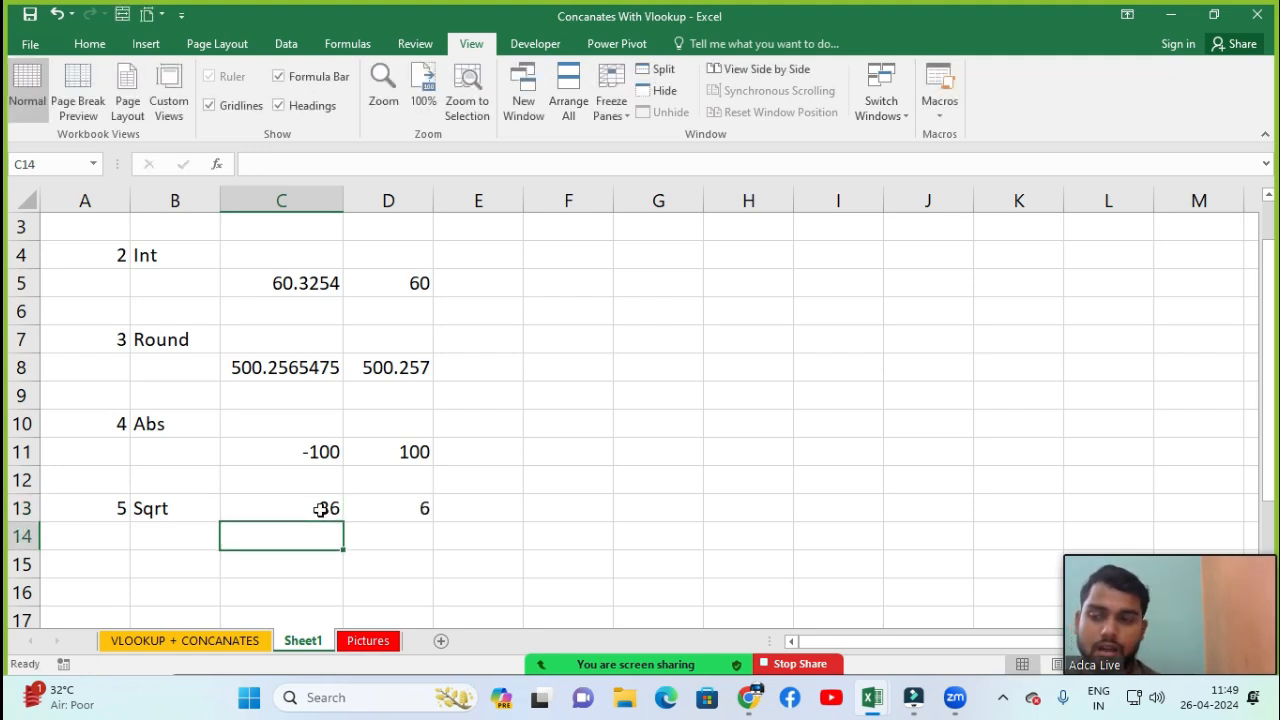
left_click(320, 510)
type("49")
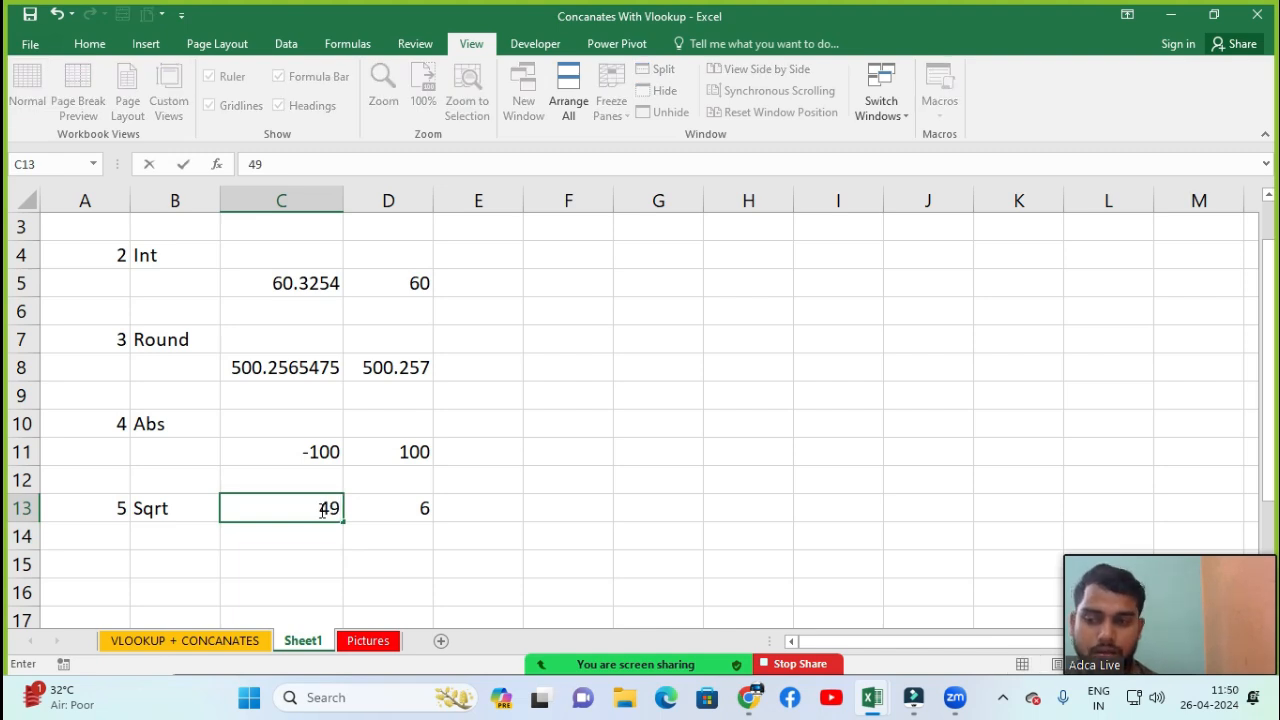
key("Return")
left_click(320, 510)
type("169")
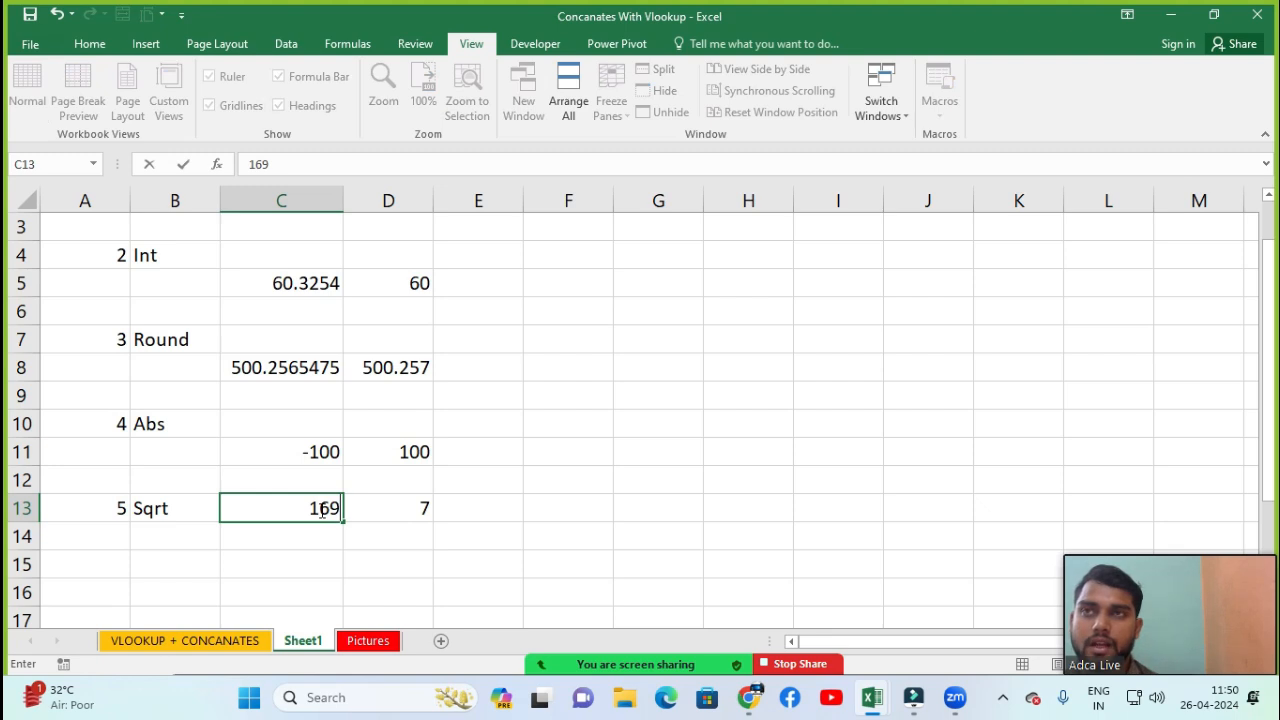
key("Return")
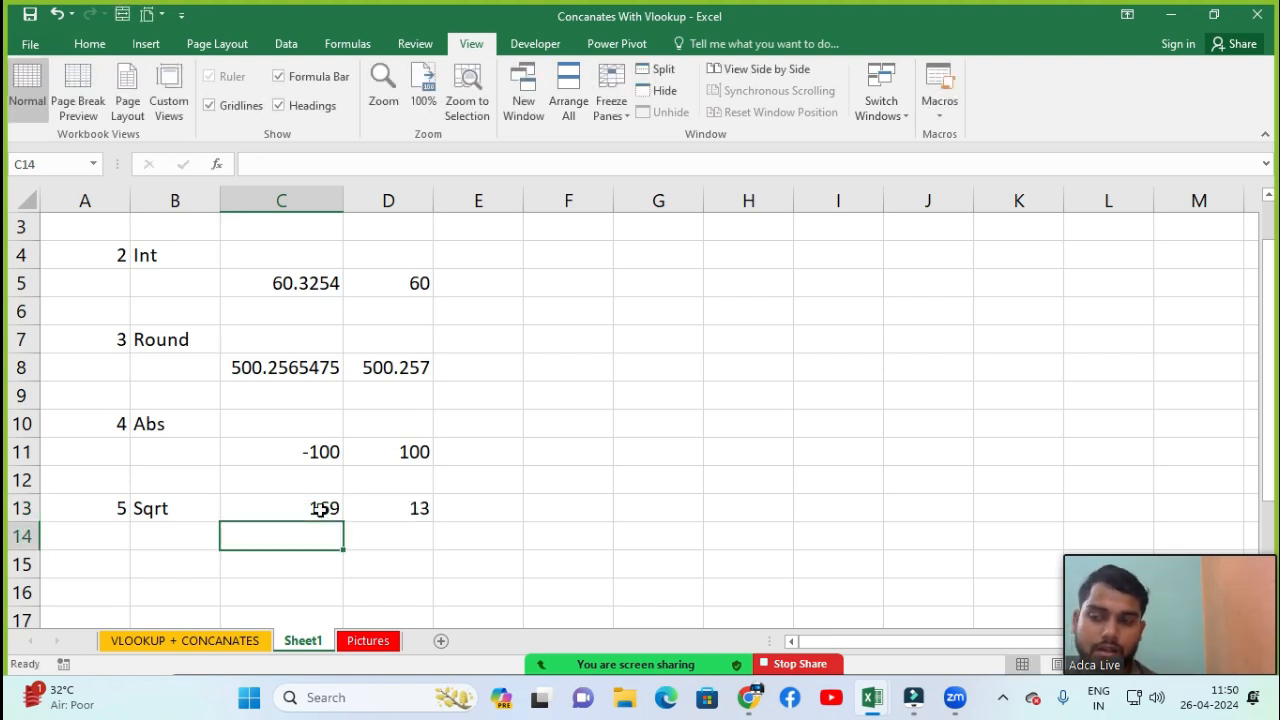
Enter 6 in cell A15 and the label Power in cell B15
key("Down")
key("Down")
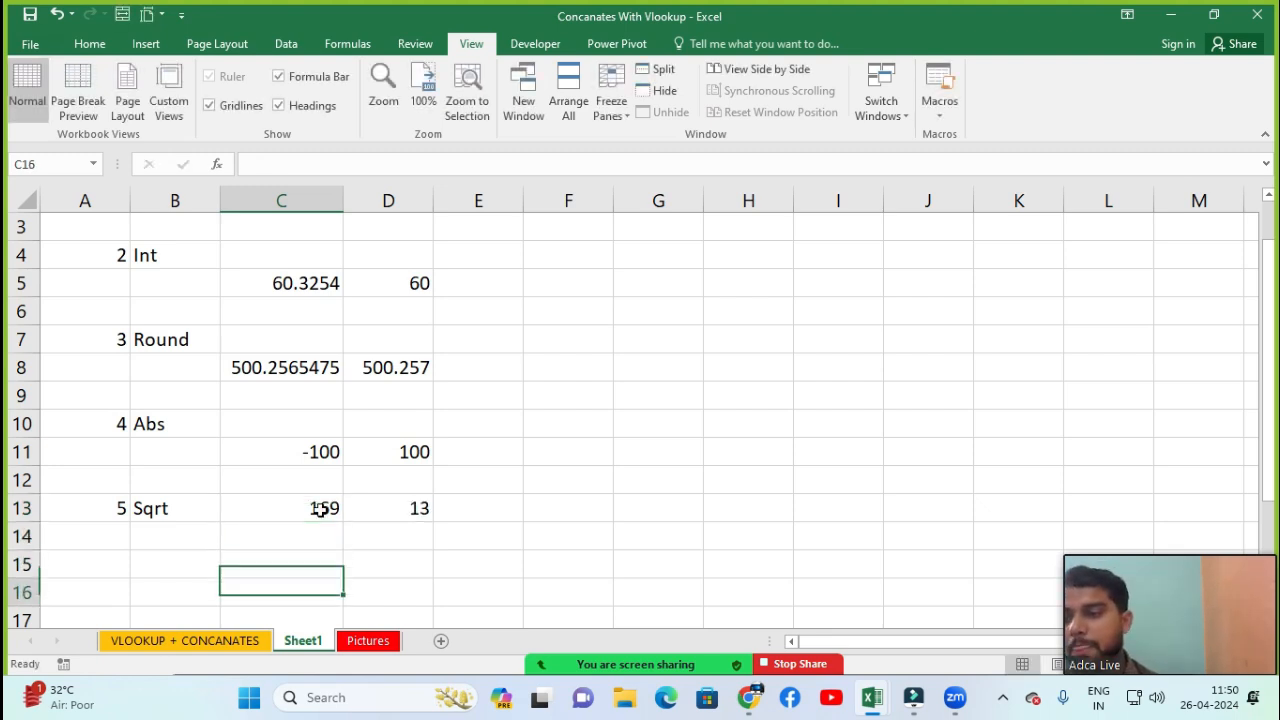
key("Left")
key("Left")
key("Up")
type("6")
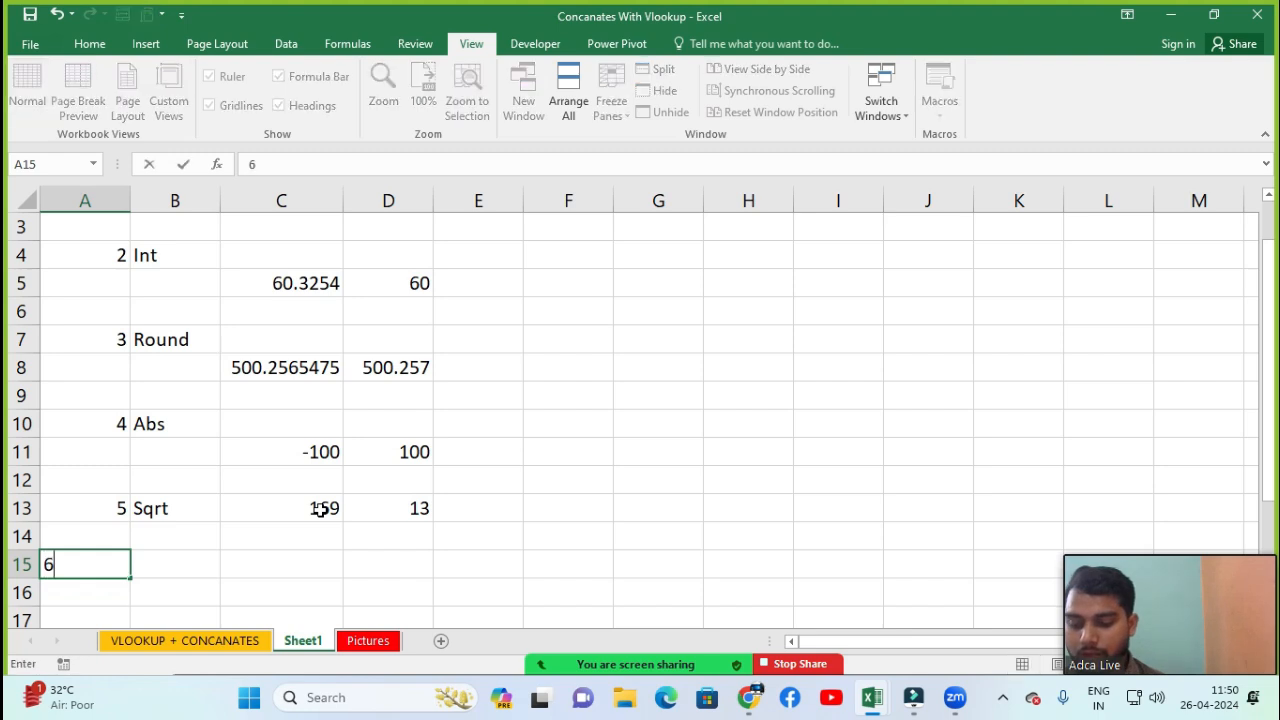
key("Return")
key("Up")
key("Right")
type("POwer")
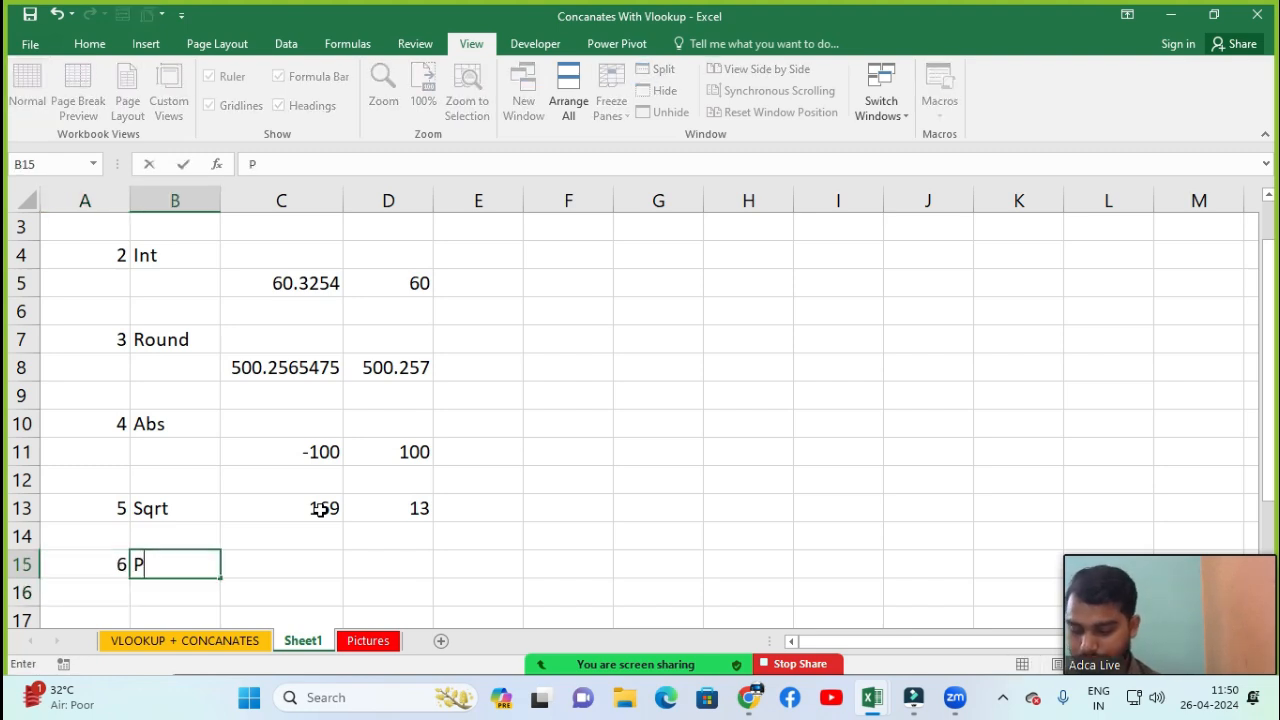
key("Return")
key("Down")
key("Down")
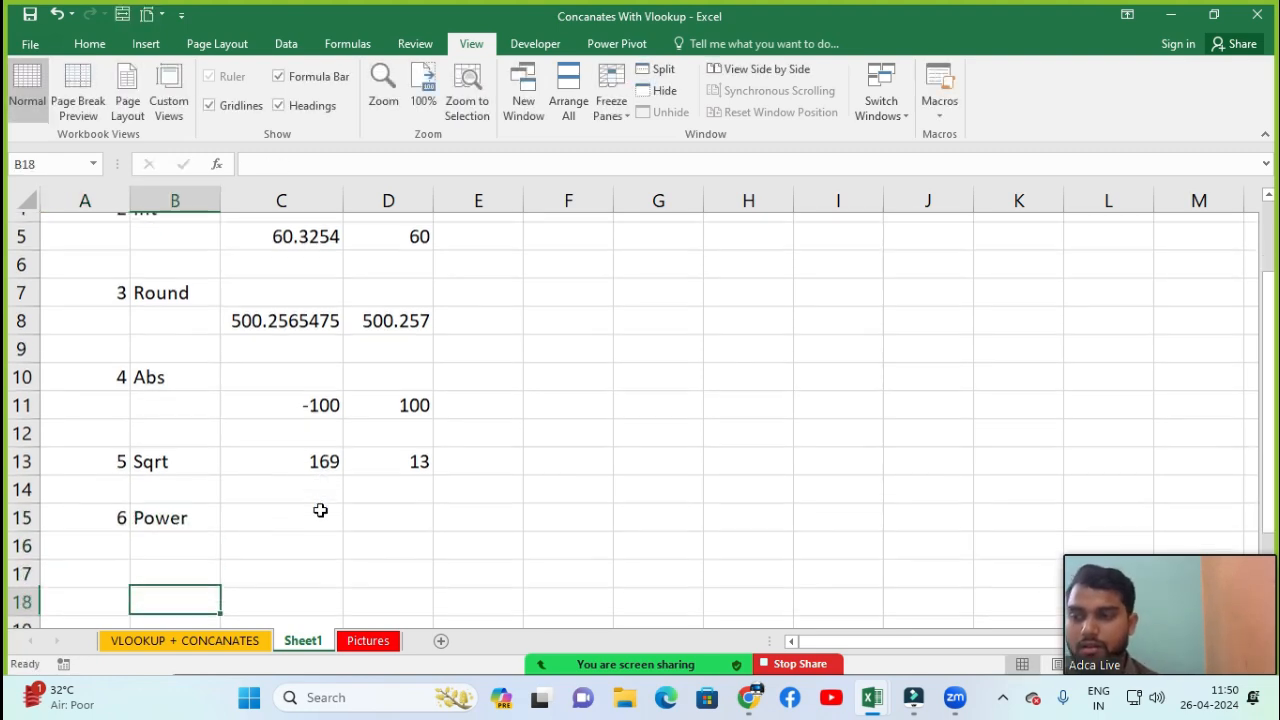
Enter 2 in cell C16
key("Up")
key("Up")
key("Up")
key("Right")
key("Down")
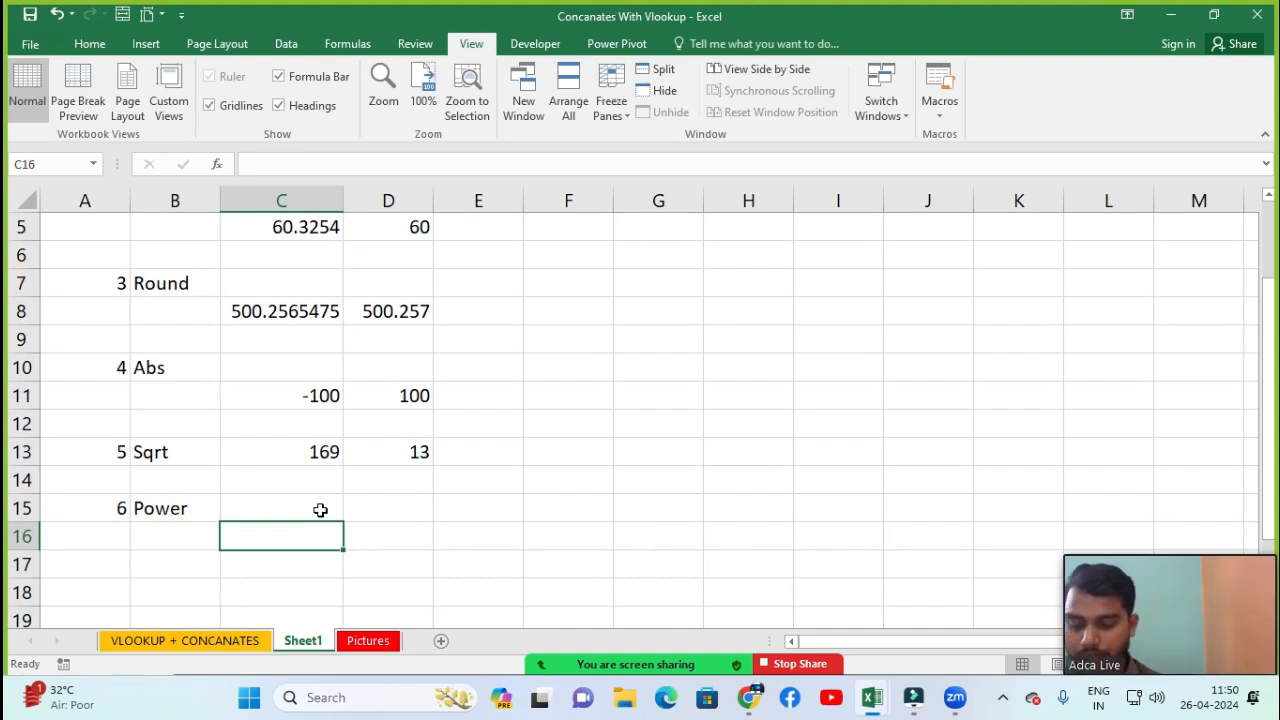
type("2")
key("Return")
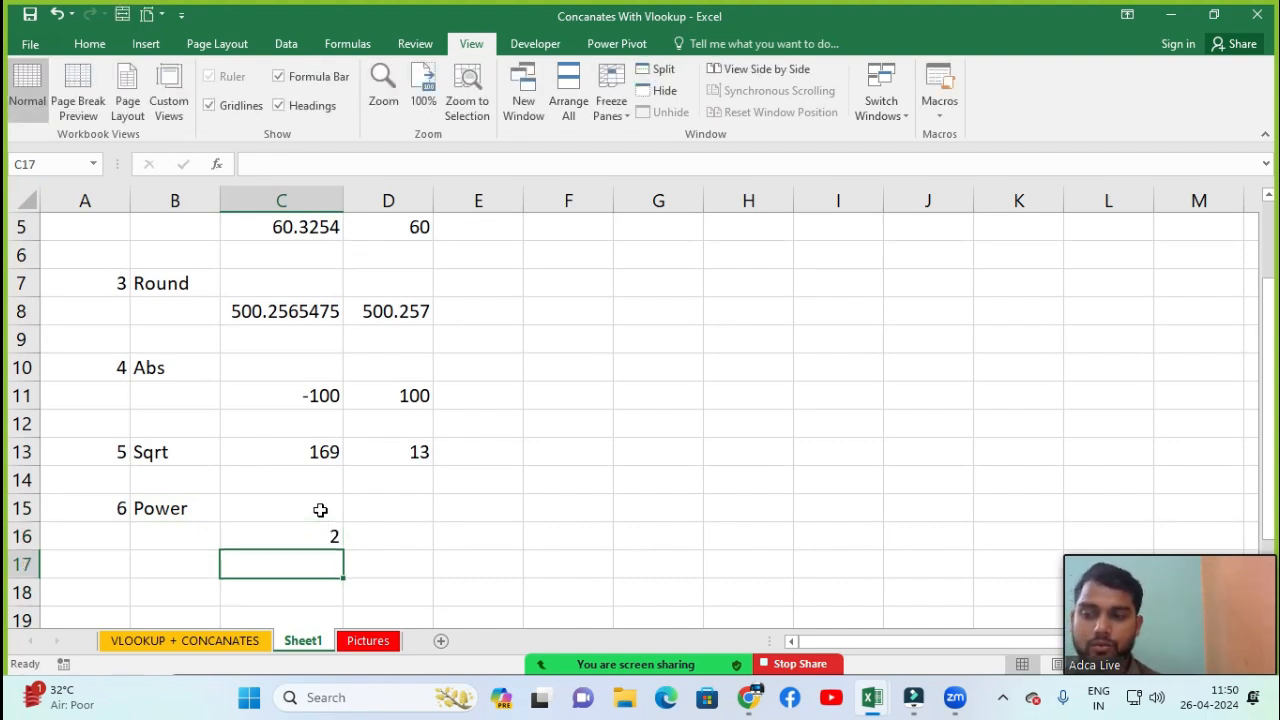
Enter a POWER formula in D16 that raises C16 to the power 3
key("Up")
key("Right")
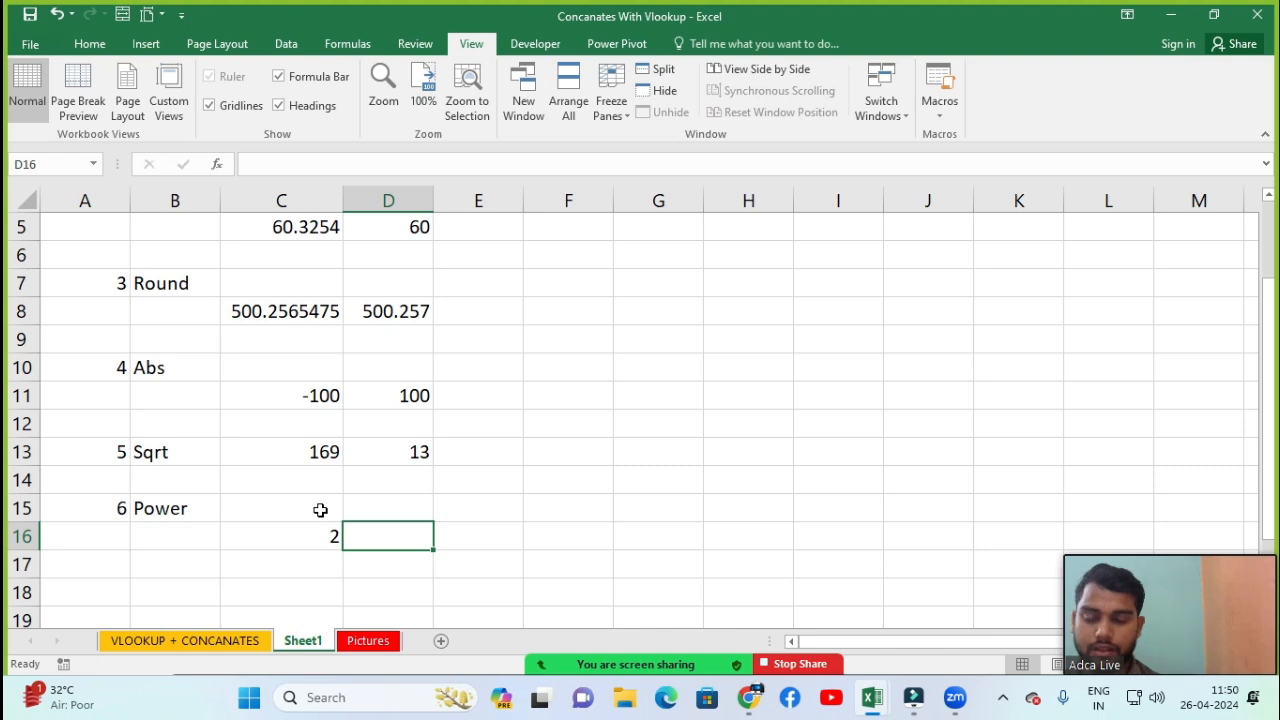
type("=power")
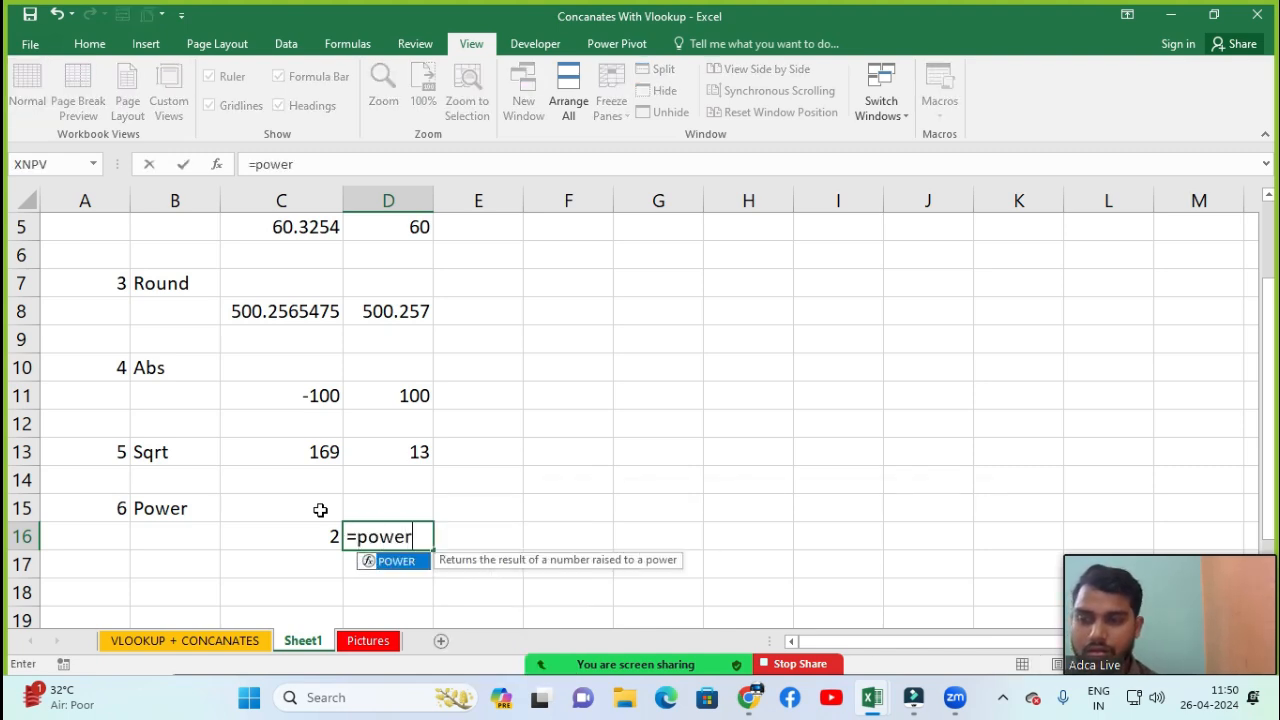
key("Tab")
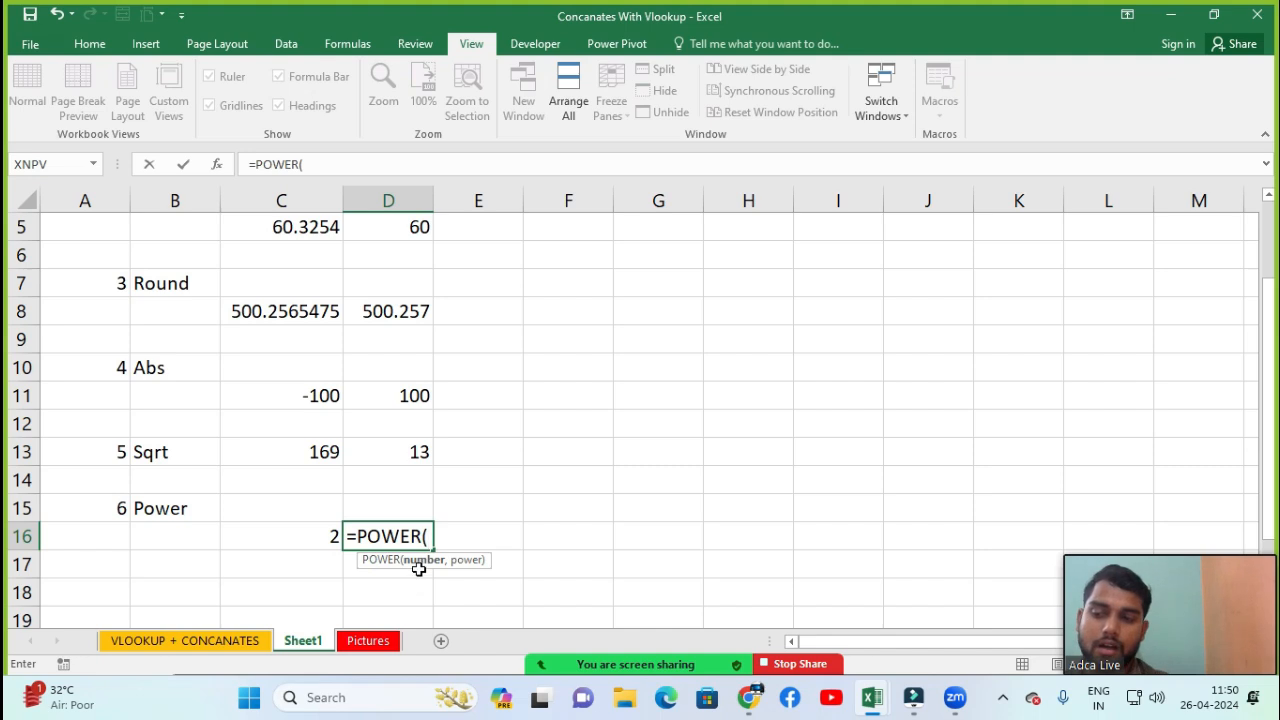
left_click(314, 538)
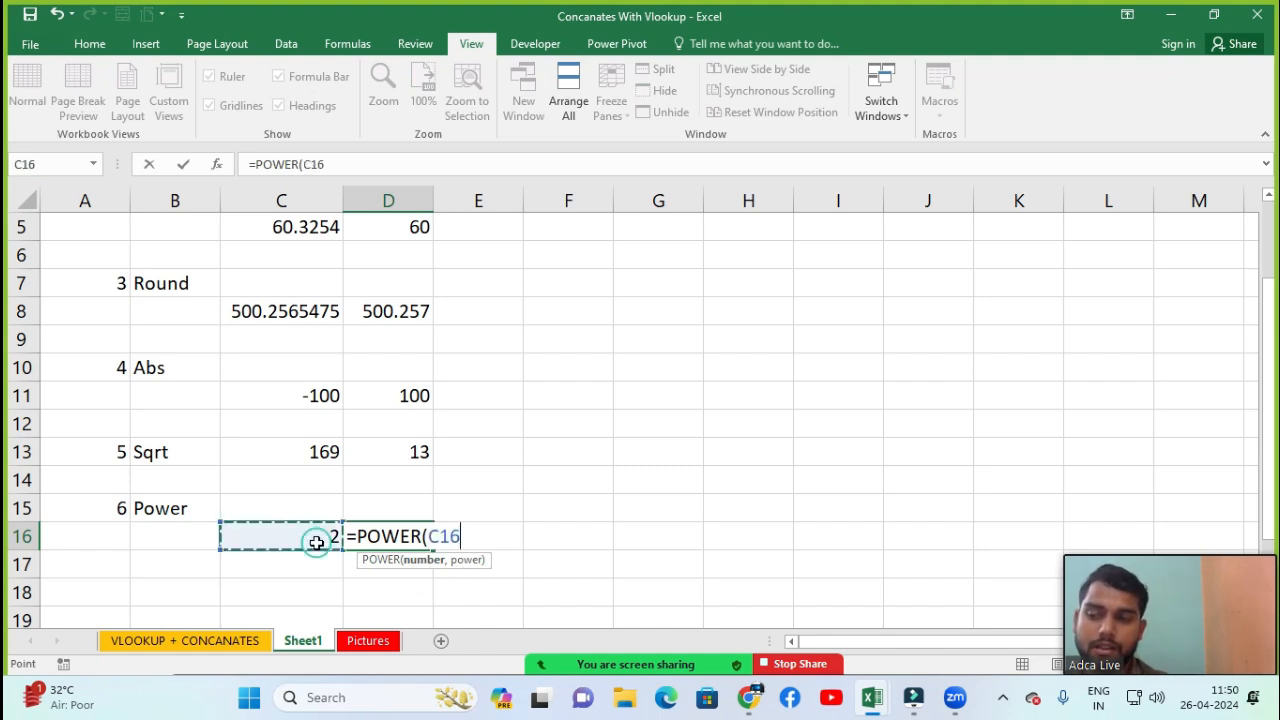
type(",")
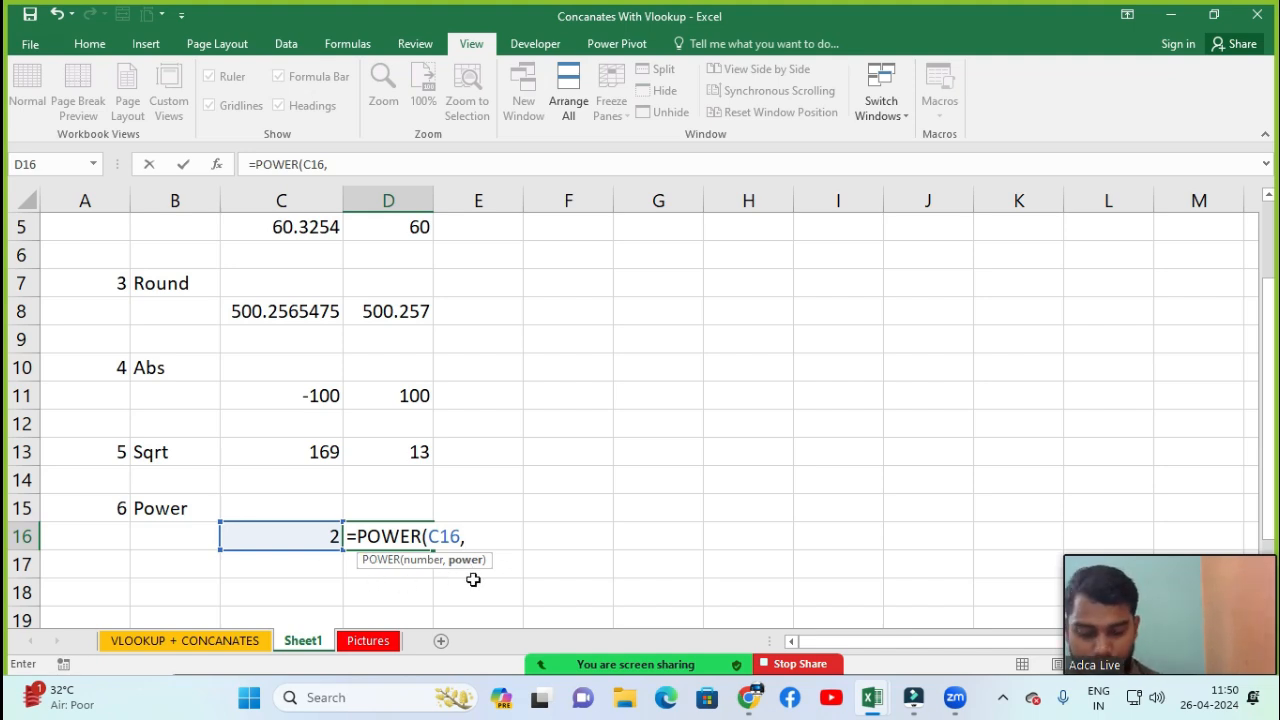
type("3")
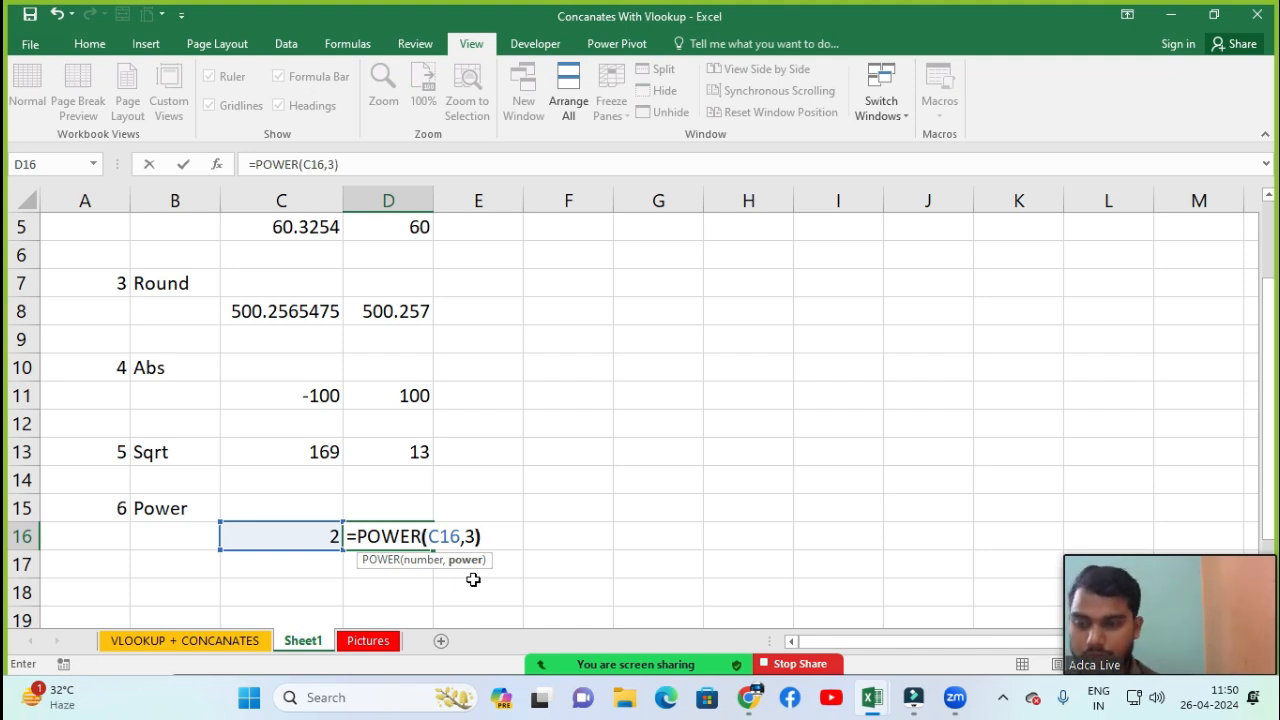
key("Return")
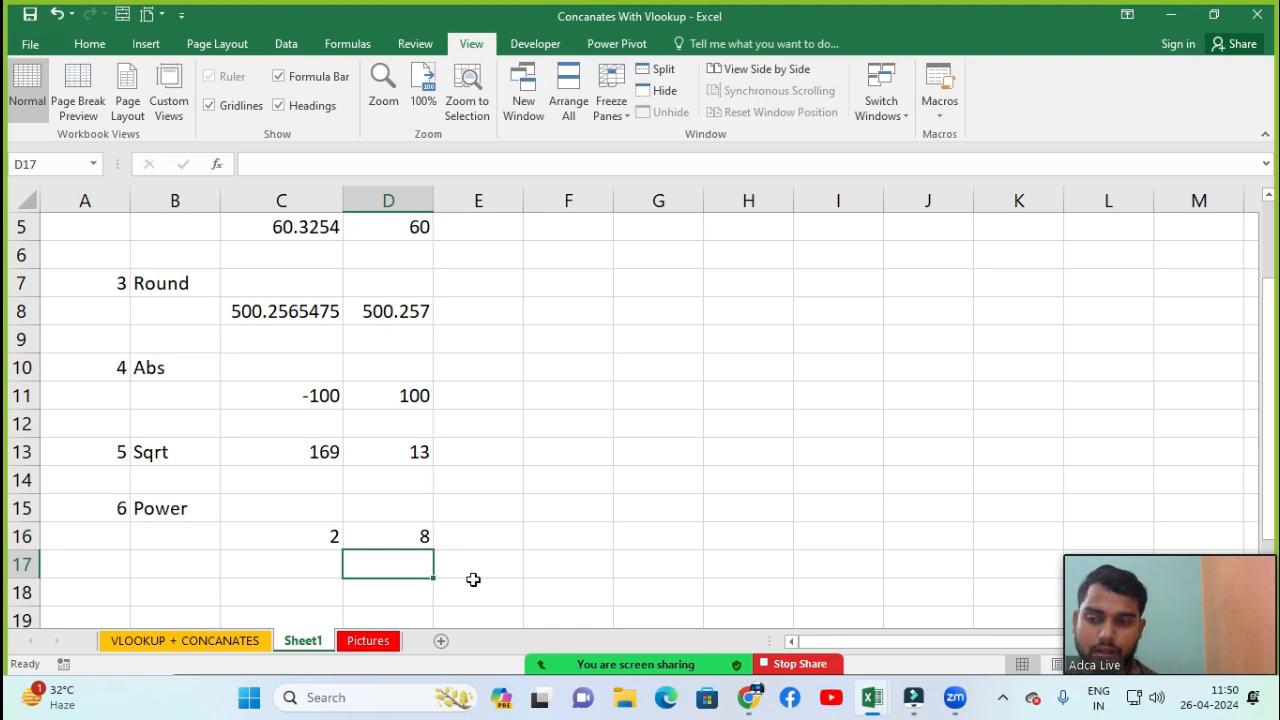
Edit the exponent of the POWER formula in D16, trying 4 and finally 5
key("Up")
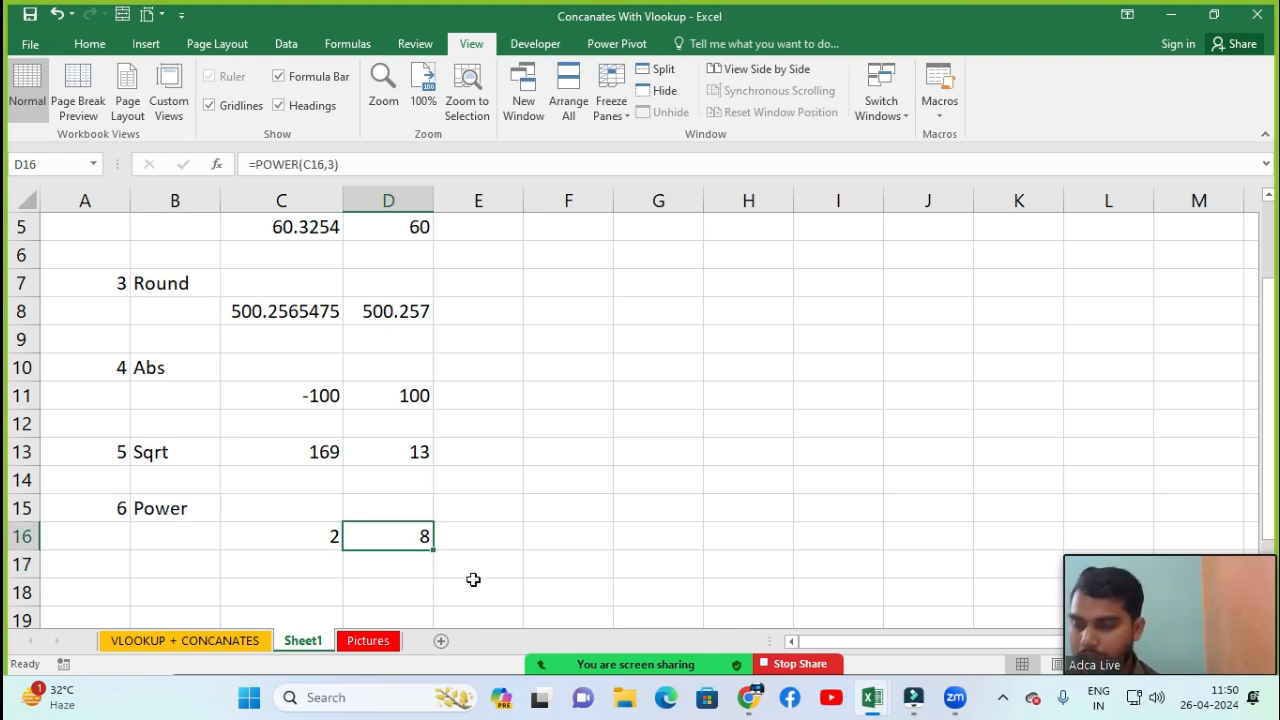
key("F2")
key("Left")
key("BackSpace")
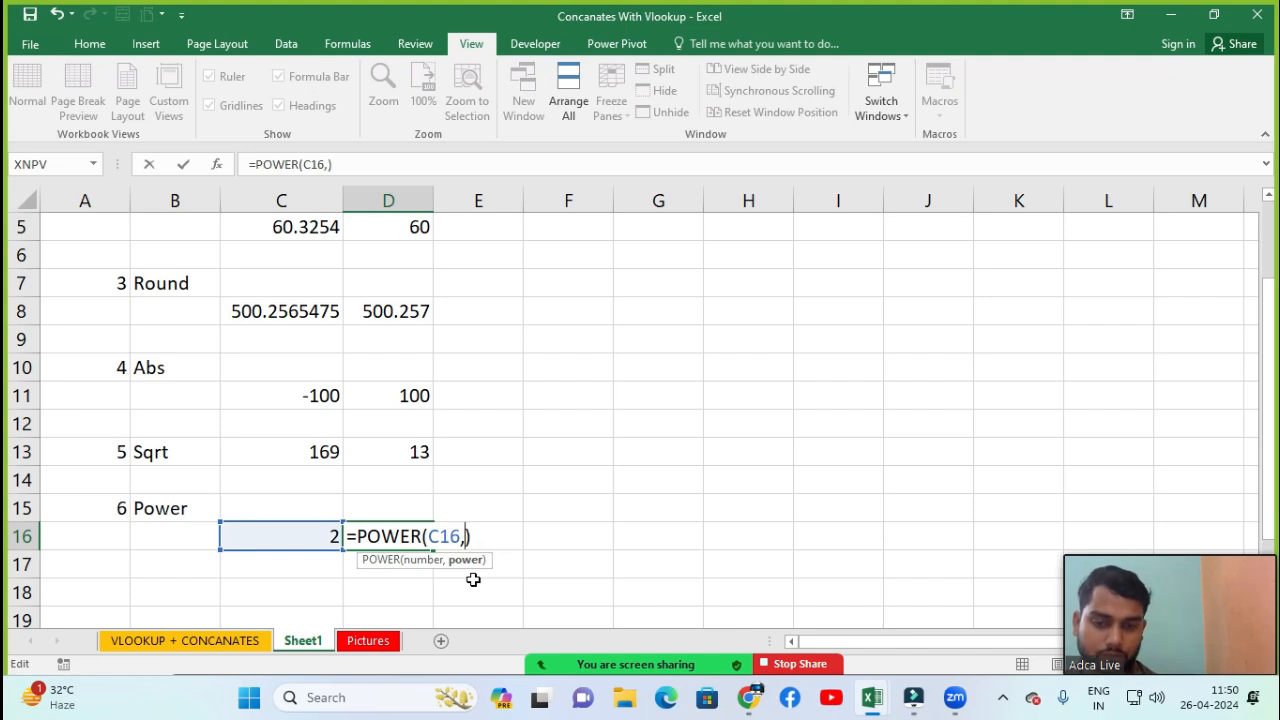
type("4")
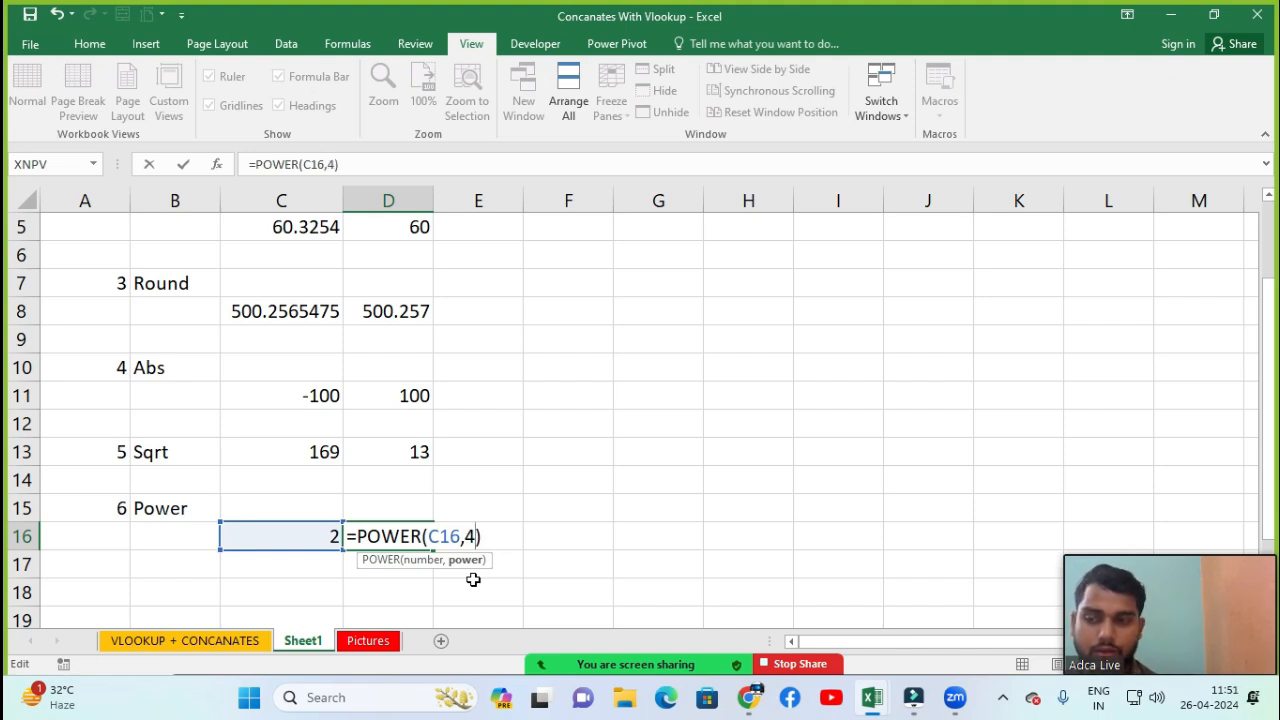
key("Return")
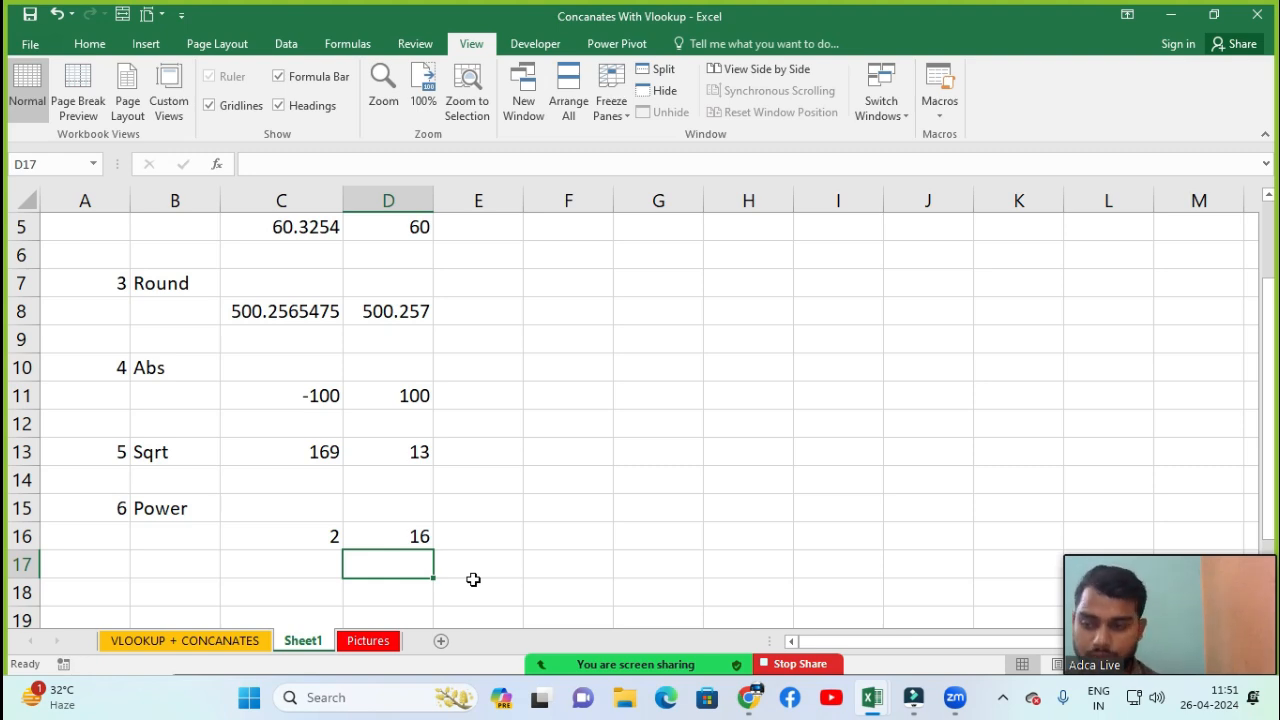
key("Up")
key("F2")
key("Left")
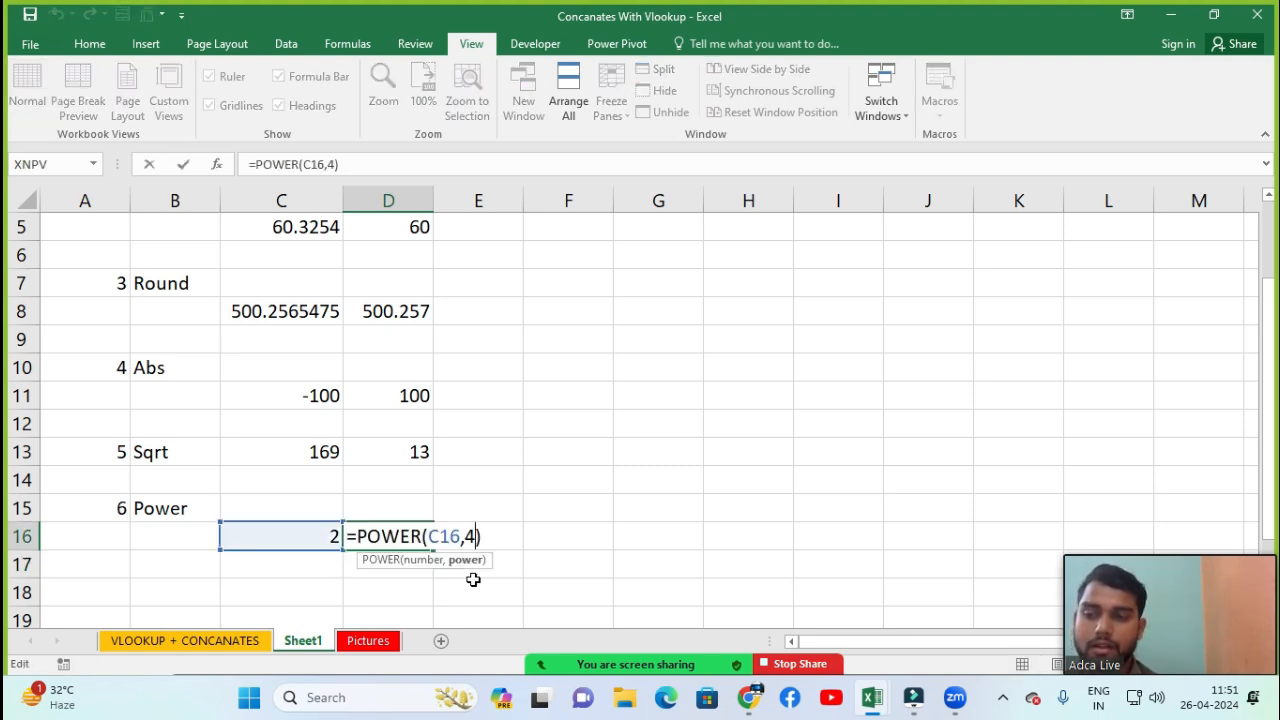
key("BackSpace")
type("5")
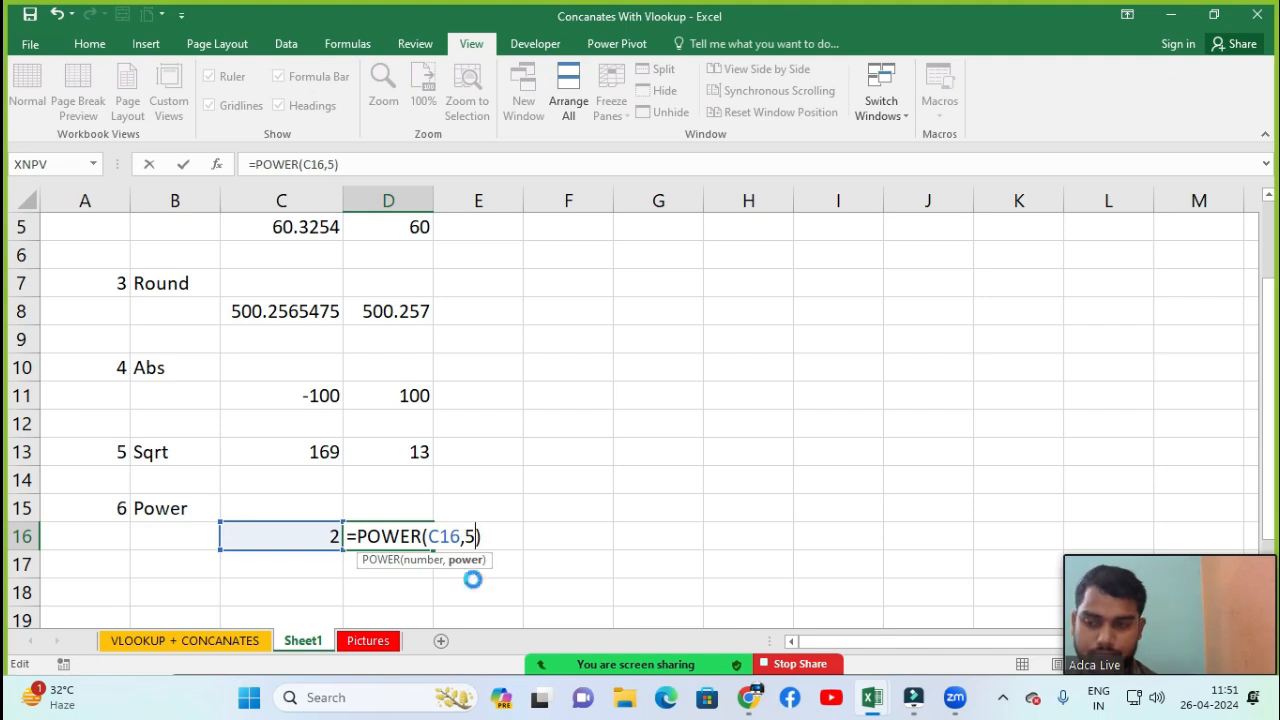
key("Return")
key("Up")
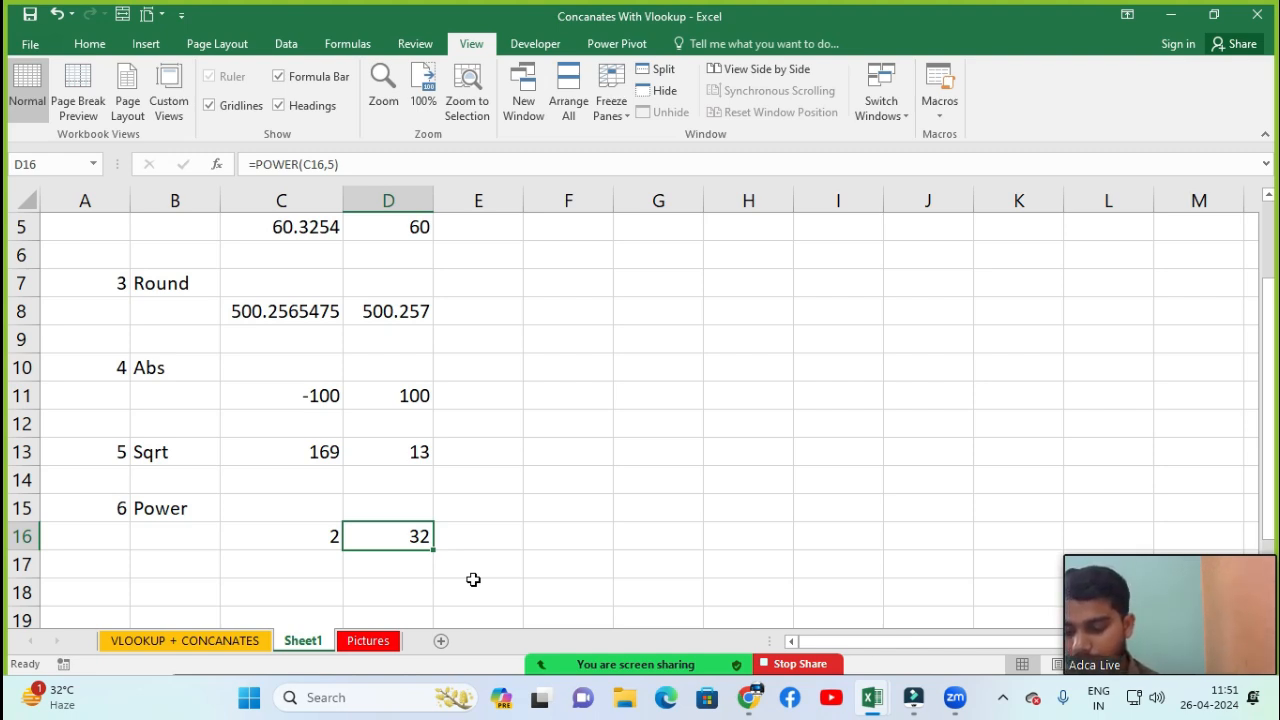
Enter 7 in cell A17 and the label Average in cell B17
key("Down")
key("Down")
key("Down")
key("Left")
key("Left")
key("Left")
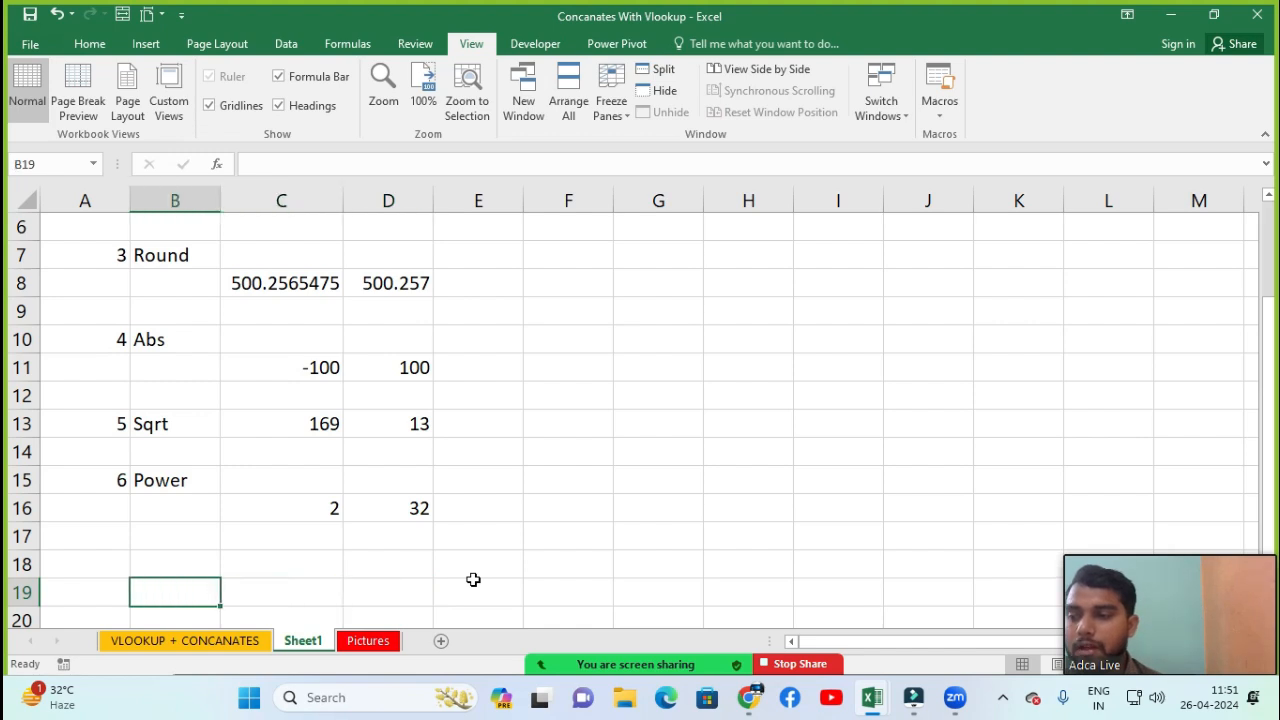
key("Up")
key("Up")
key("Up")
key("Down")
key("Down")
key("Down")
key("Down")
key("Up")
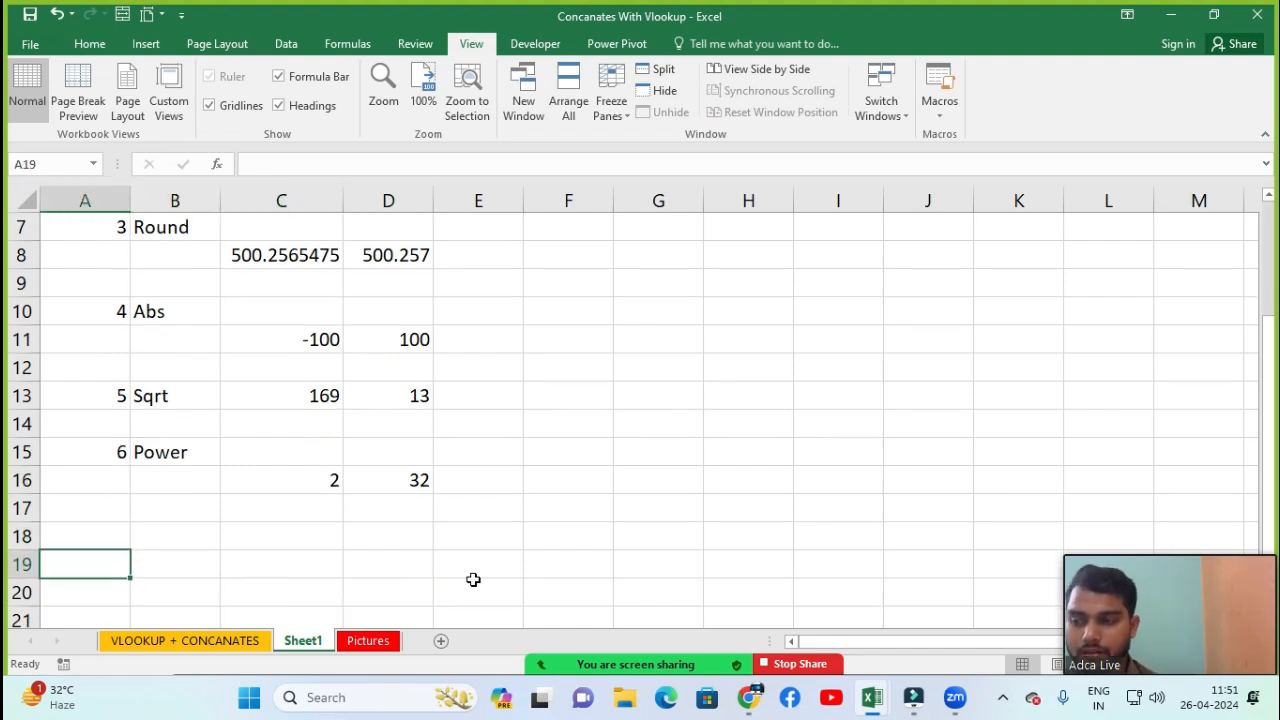
key("Up")
key("Up")
key("Down")
key("Up")
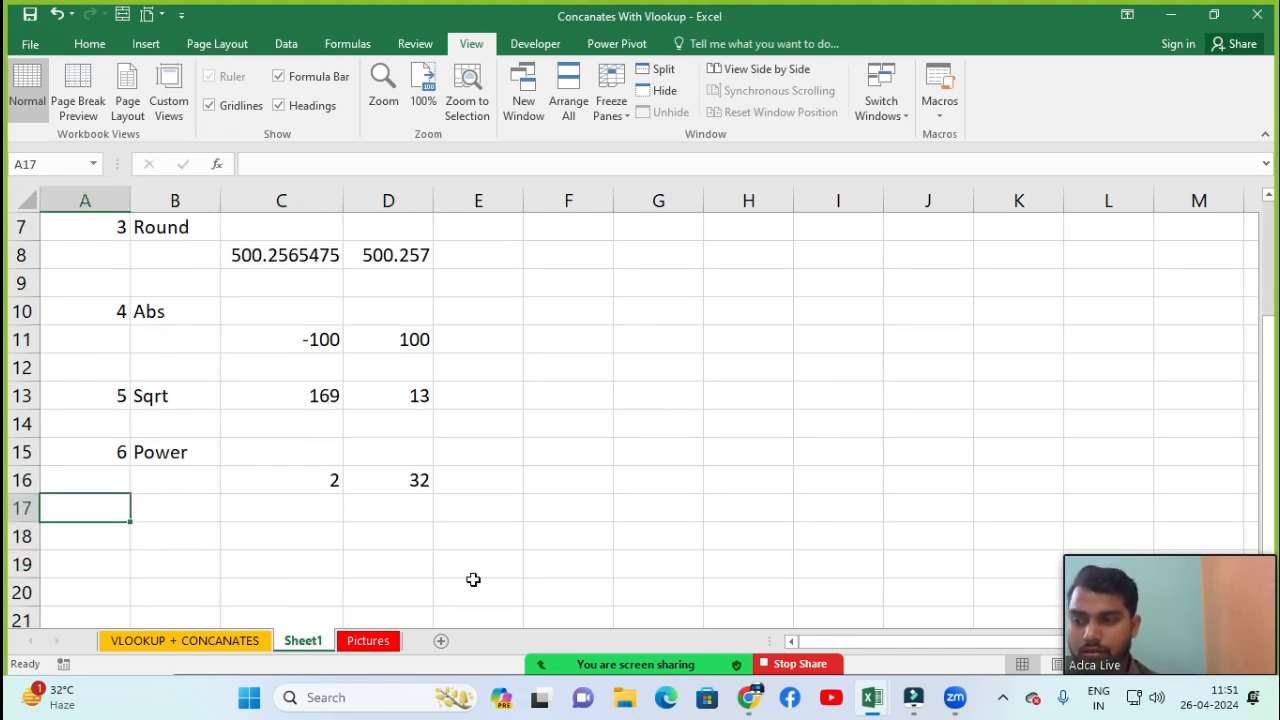
type("7")
key("Return")
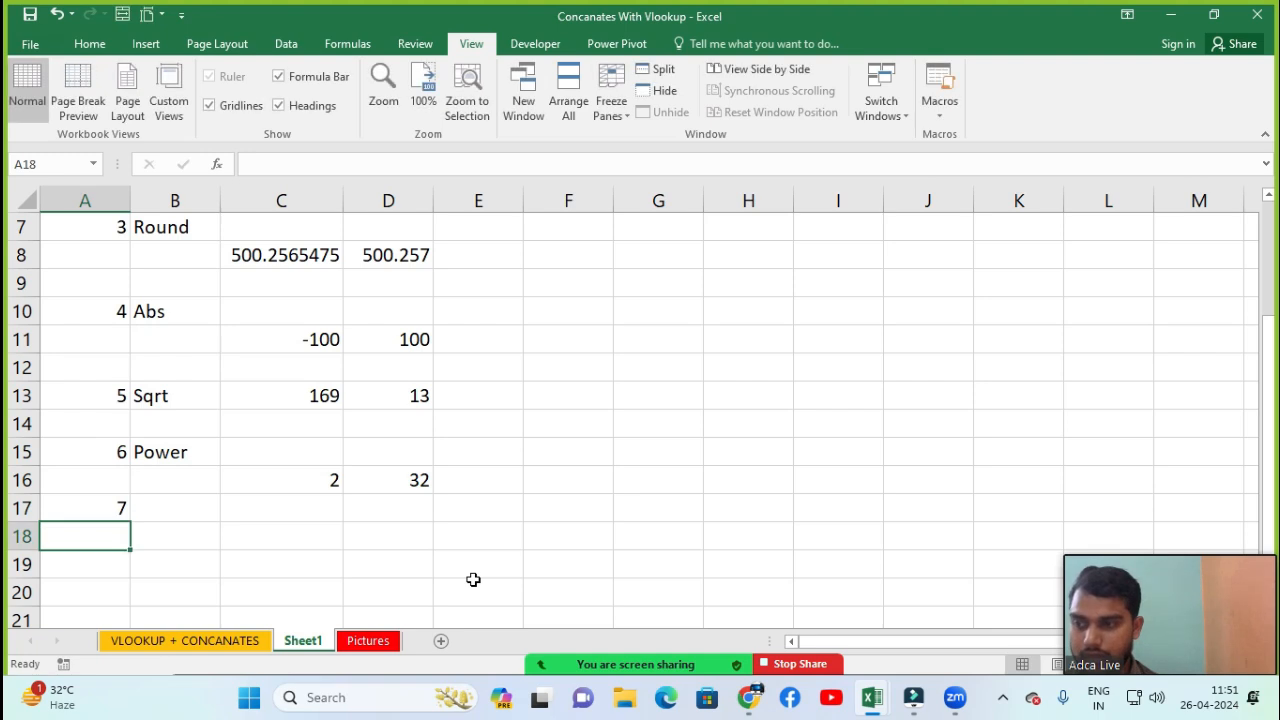
key("Up")
key("Right")
key("Down")
key("Up")
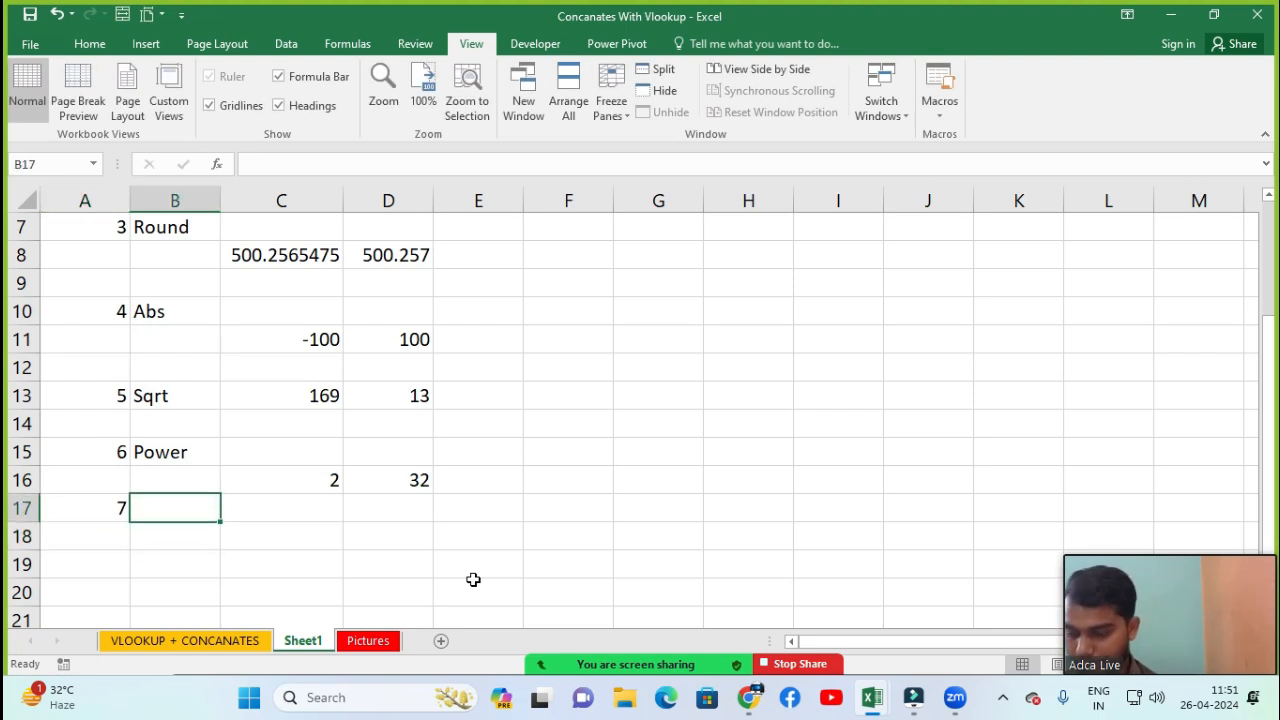
type("Average")
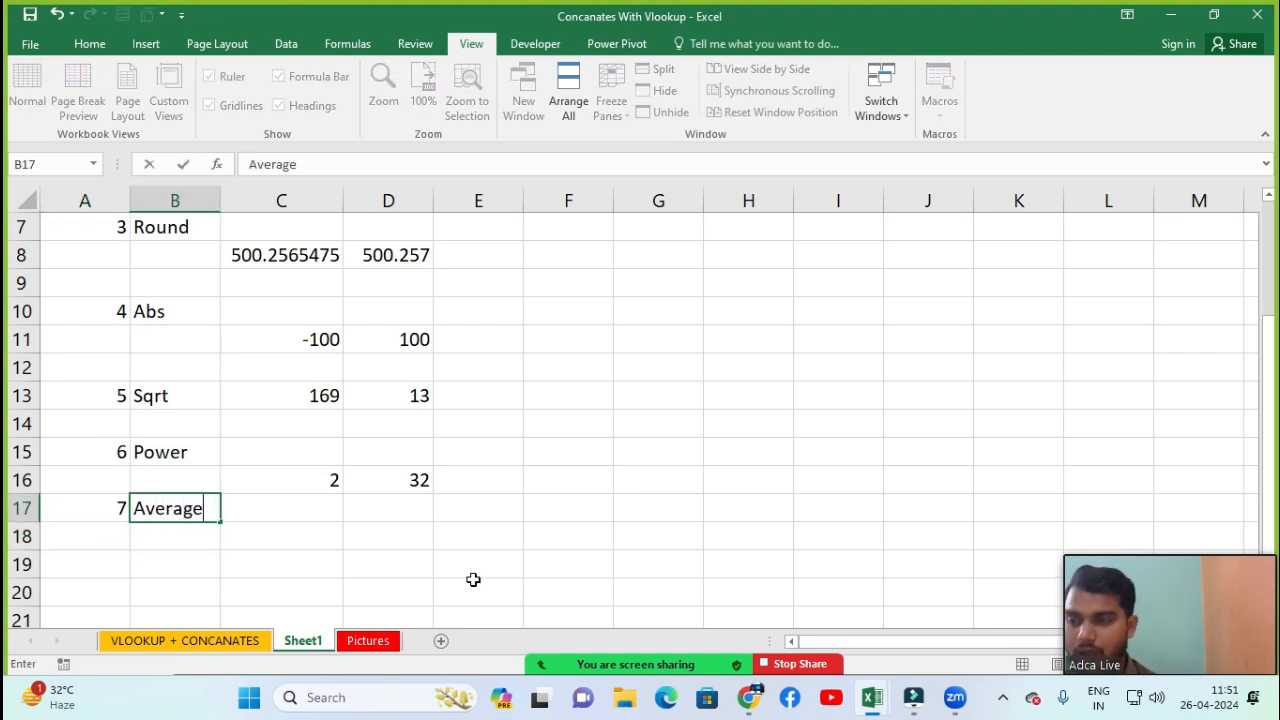
key("ctrl+Return")
Enter the values 40, 12, 45, 60 and 42 across cells C18 to G18
key("Down")
key("Down")
key("Right")
key("Up")
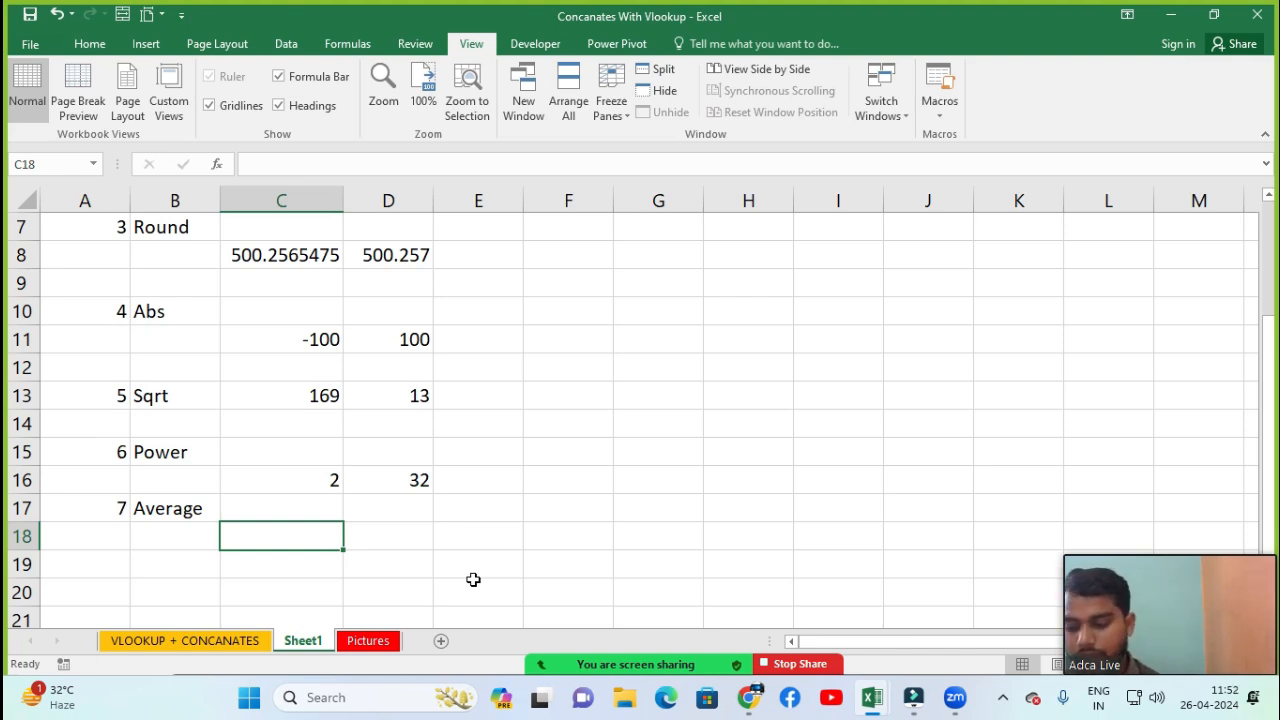
key("Up")
key("Down")
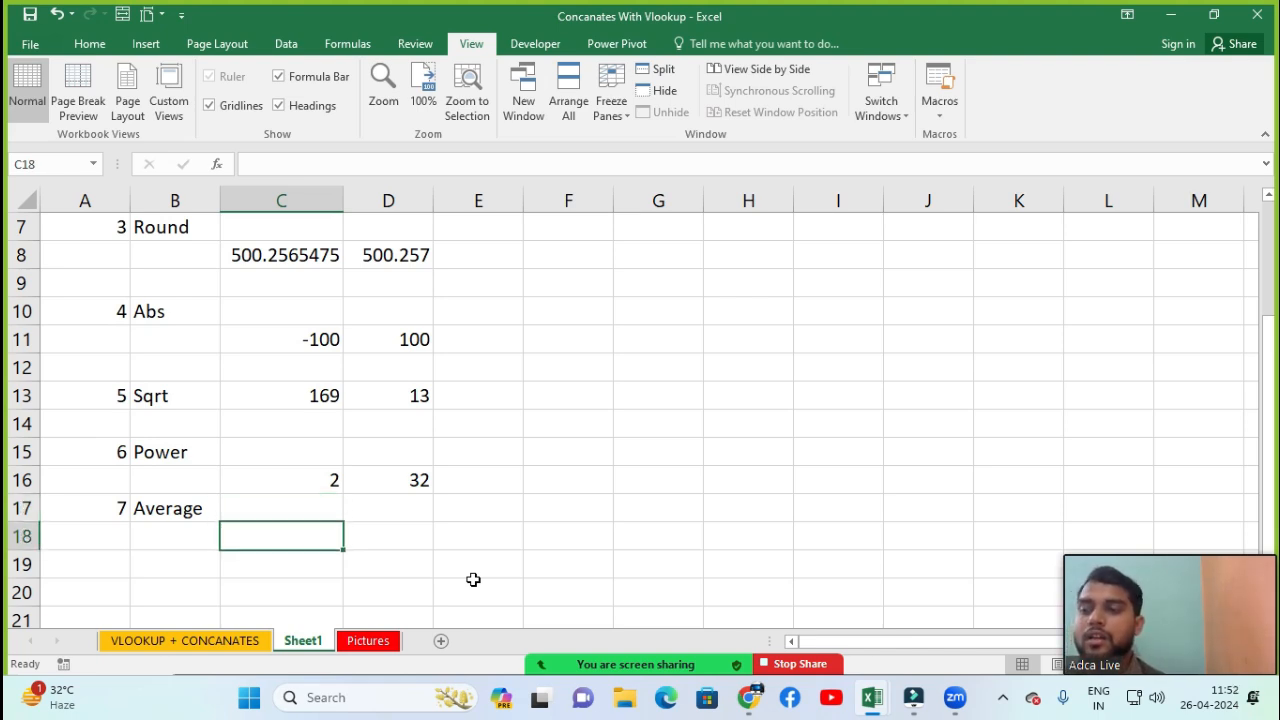
key("Up")
key("Down")
type("40")
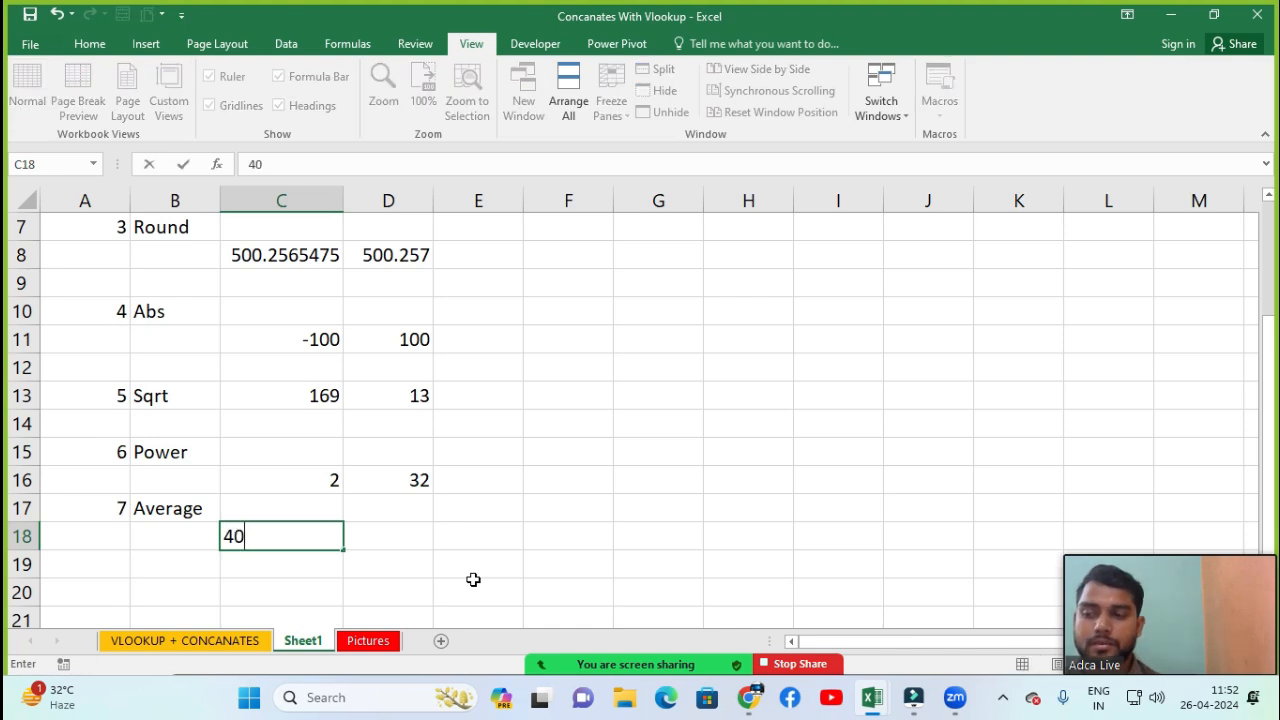
key("Tab")
type("12")
key("Tab")
type("45")
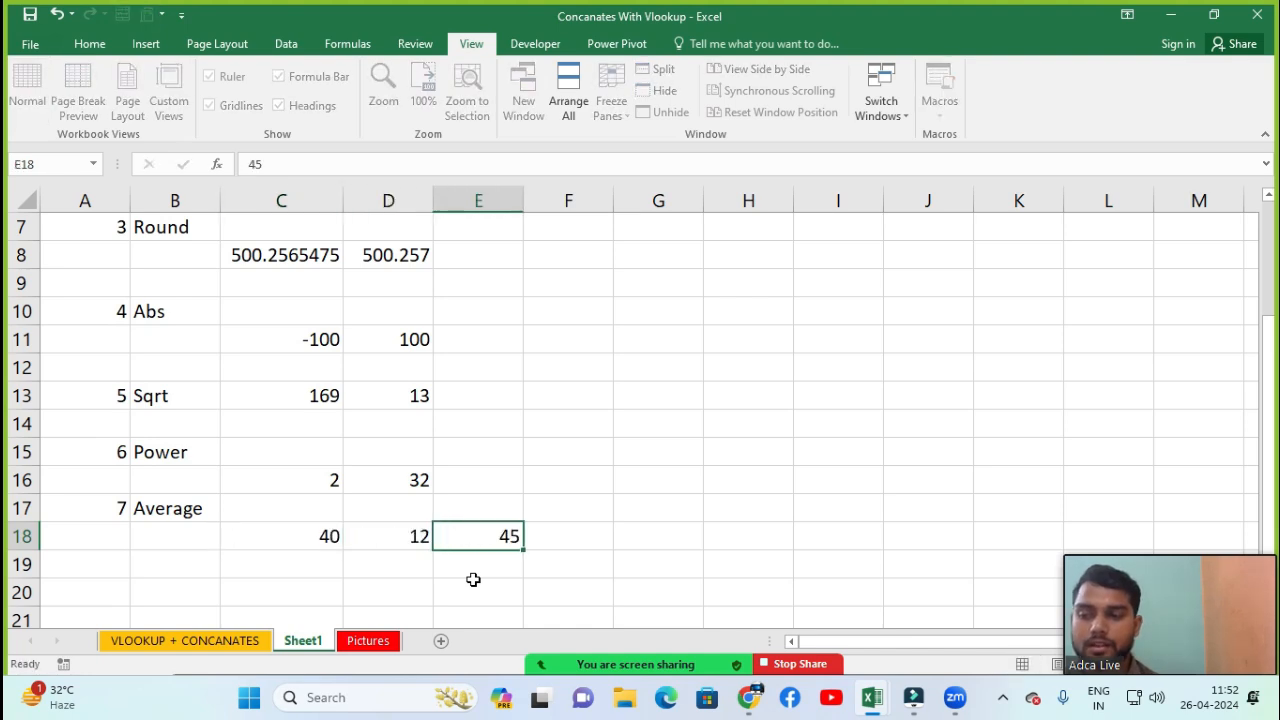
key("Tab")
type("60")
key("Tab")
type("4")
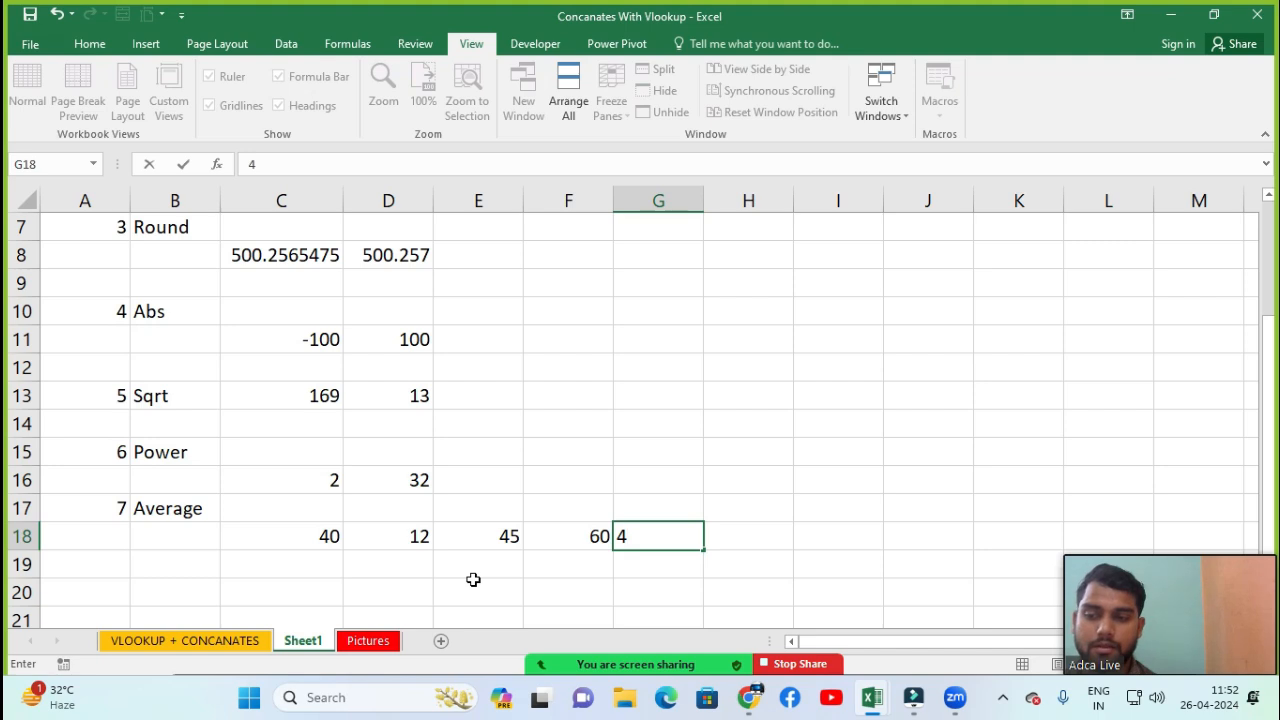
type("2")
key("Tab")
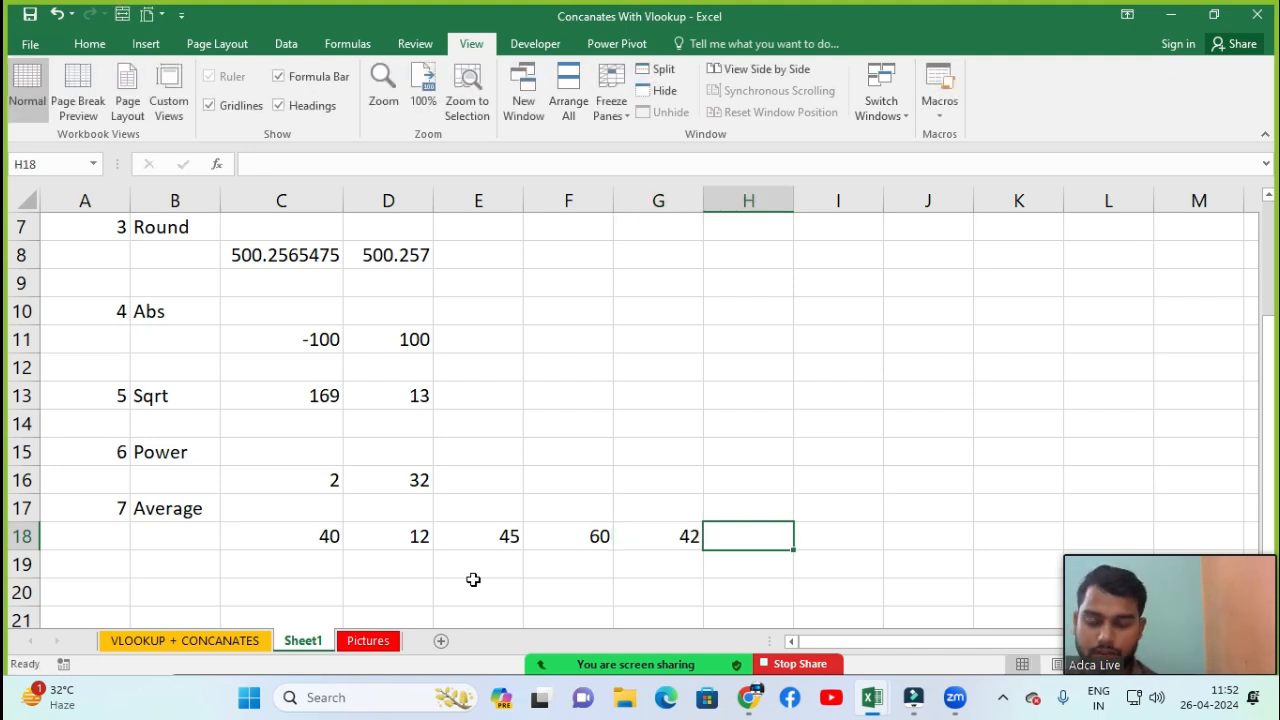
Enter an AVERAGE formula in H18 that averages the range C18:G18, then reselect H18 to show its formula
type("=a")
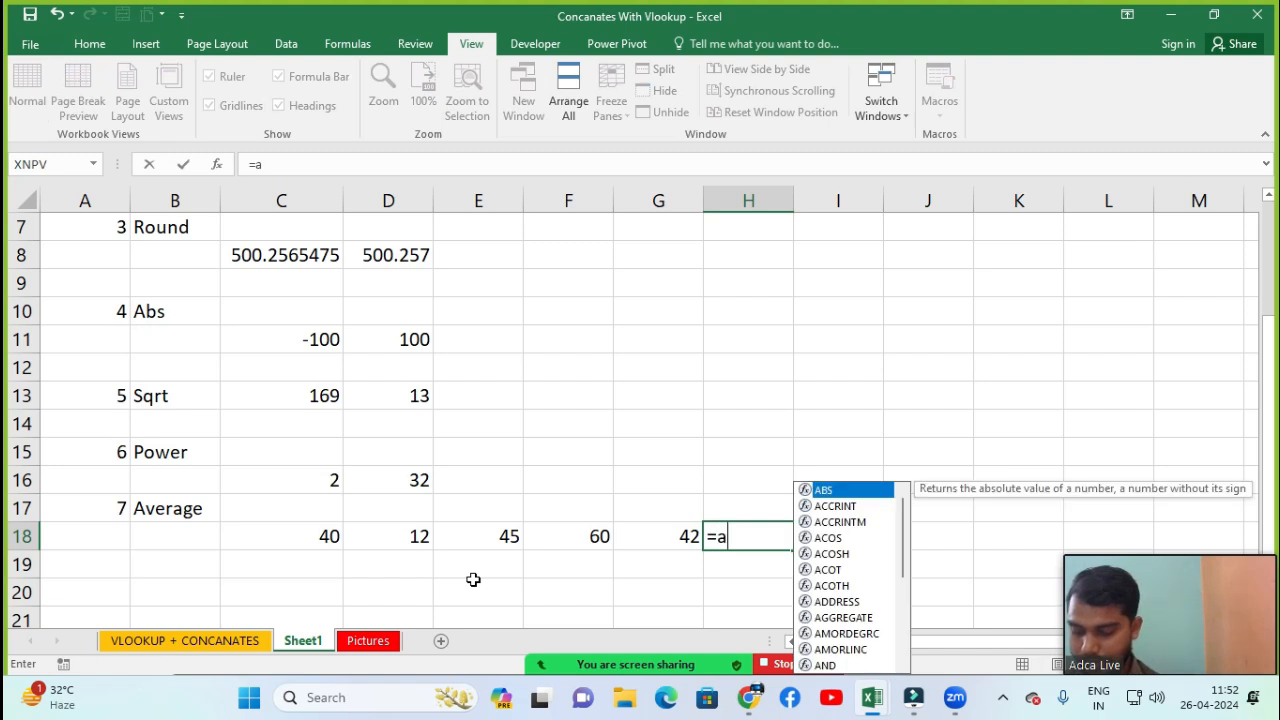
type("veg")
key("BackSpace")
key("BackSpace")
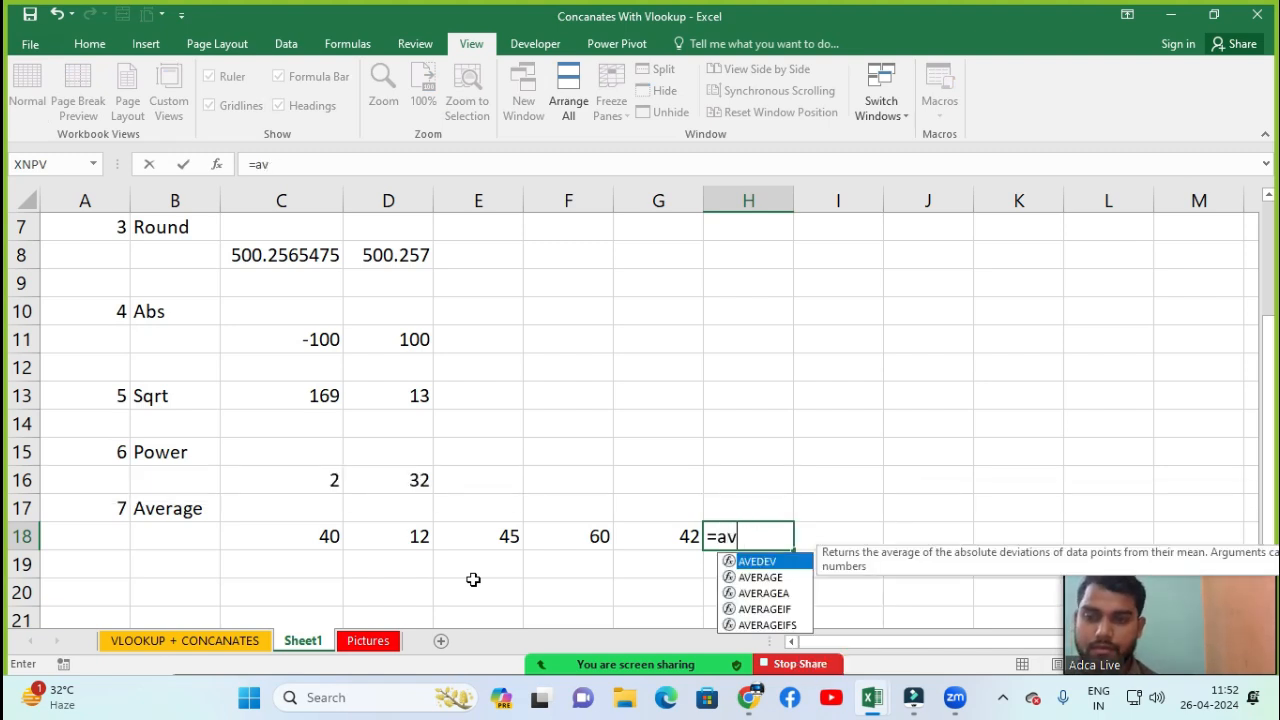
key("Down")
key("Tab")
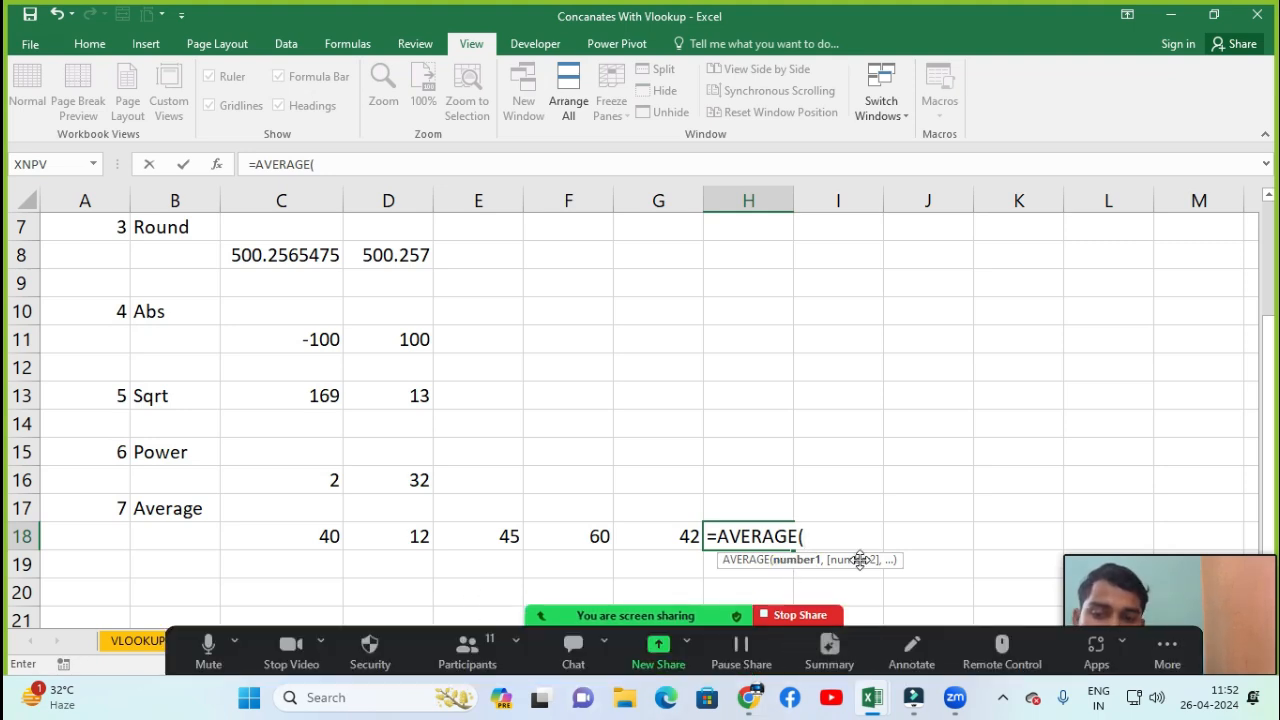
left_click(1241, 538)
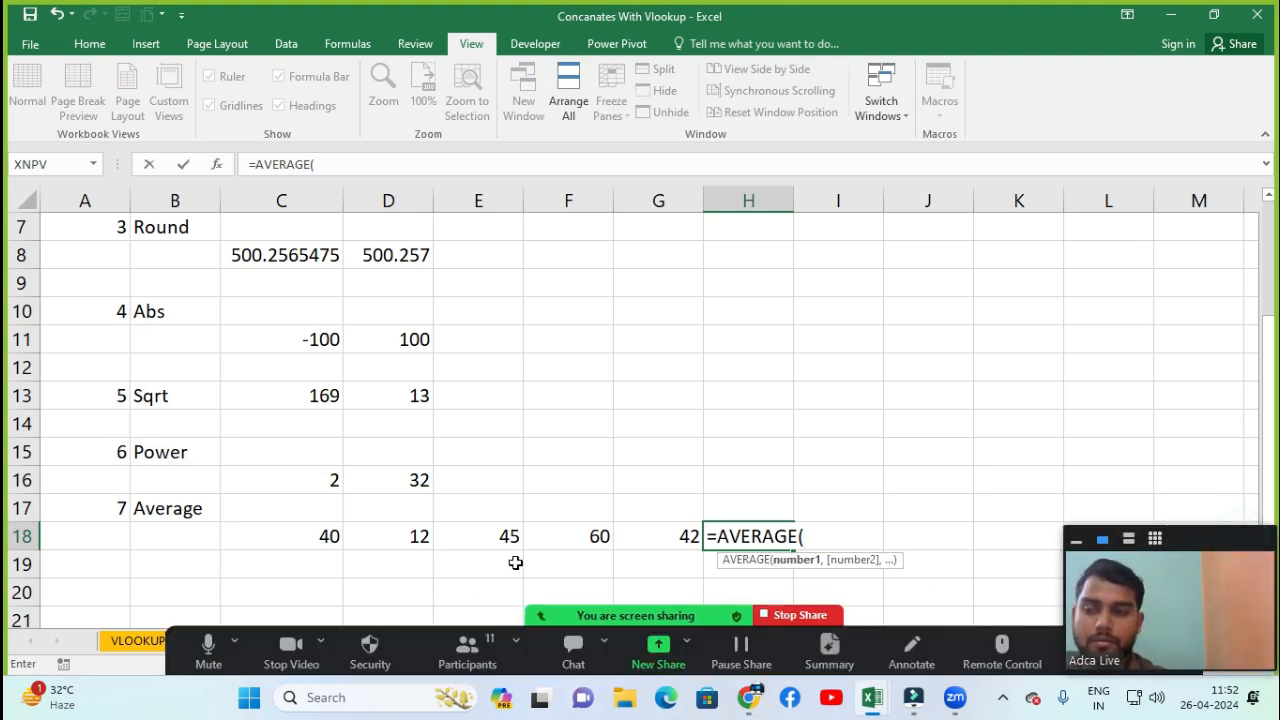
left_click(314, 545)
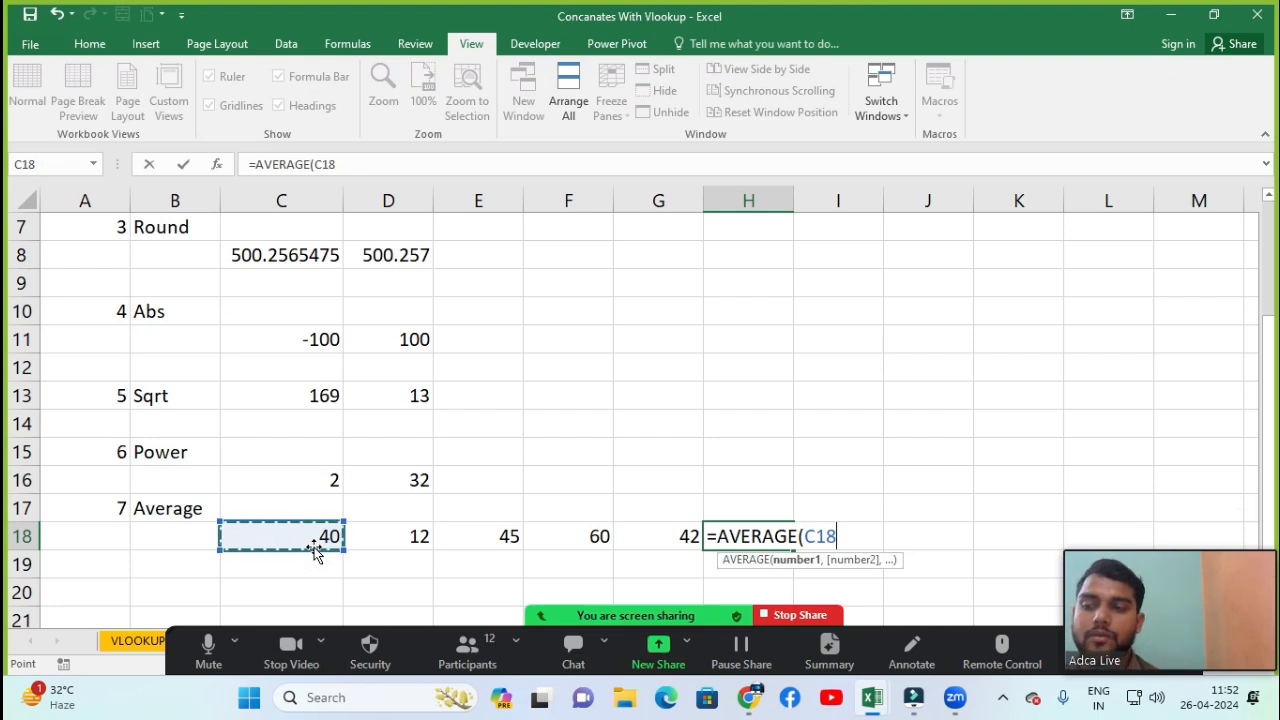
key("shift+Right")
key("shift+Right")
key("shift+Right")
key("shift+Right")
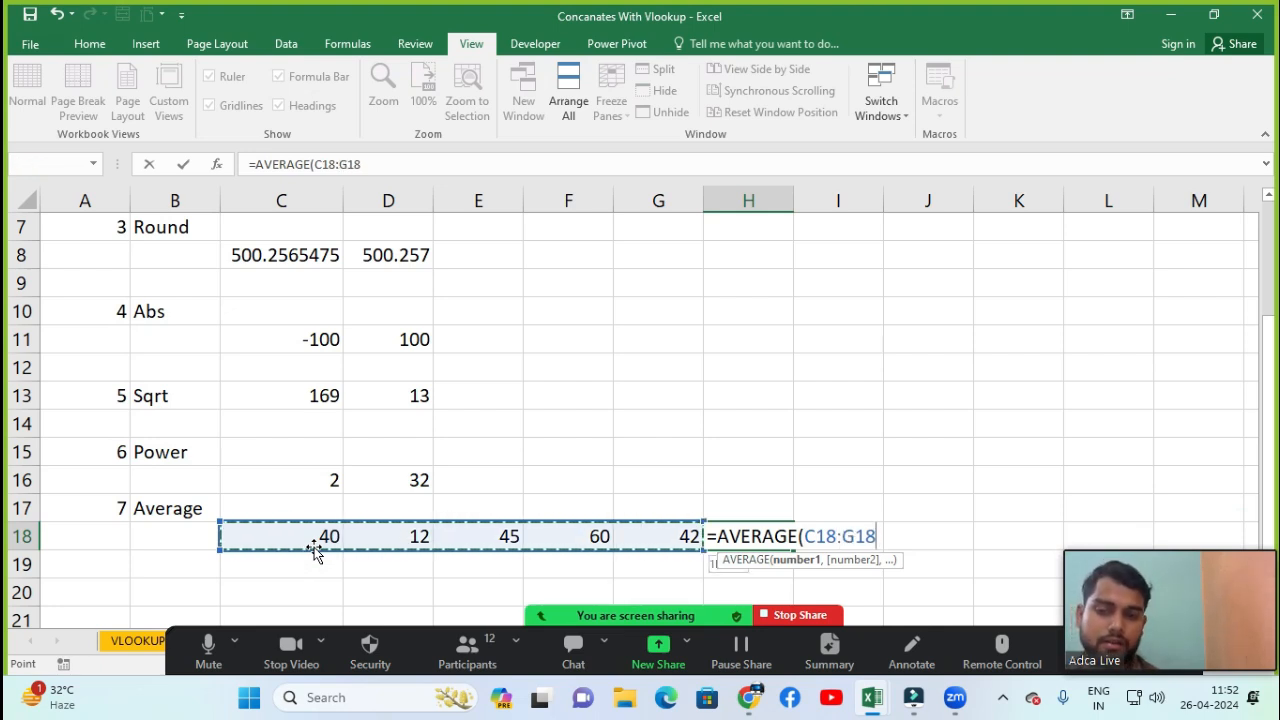
type(")")
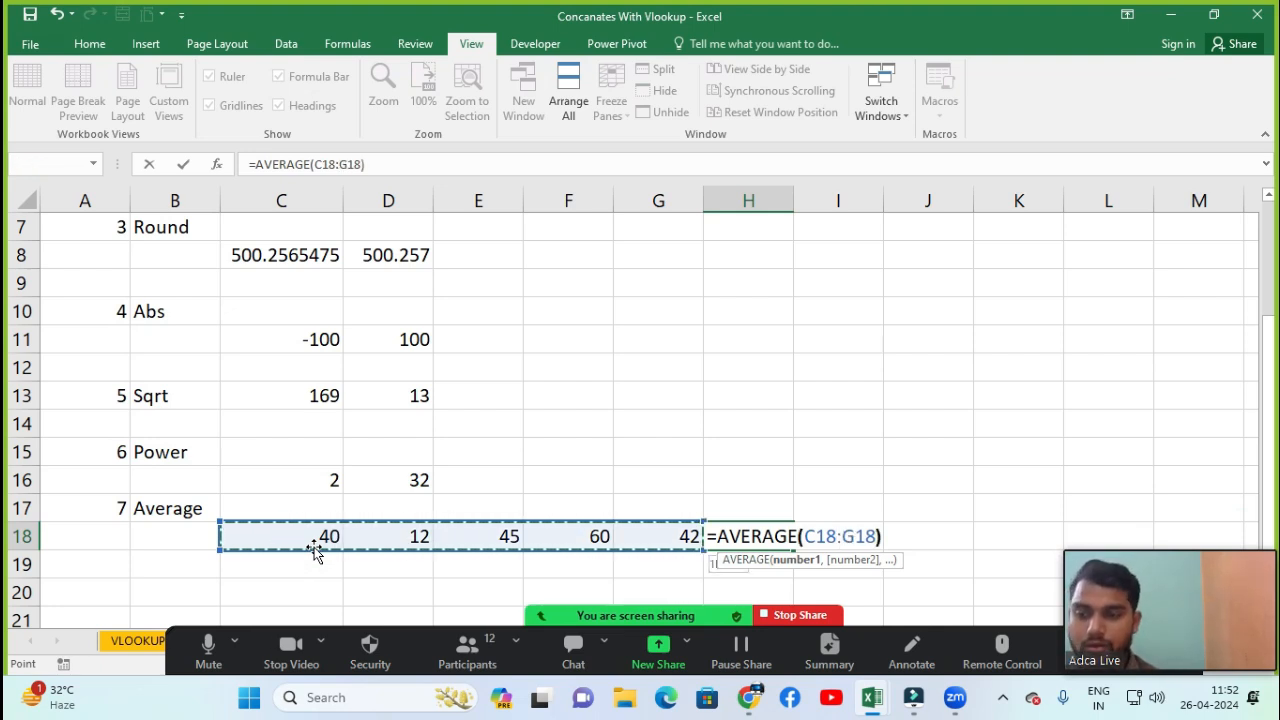
key("Return")
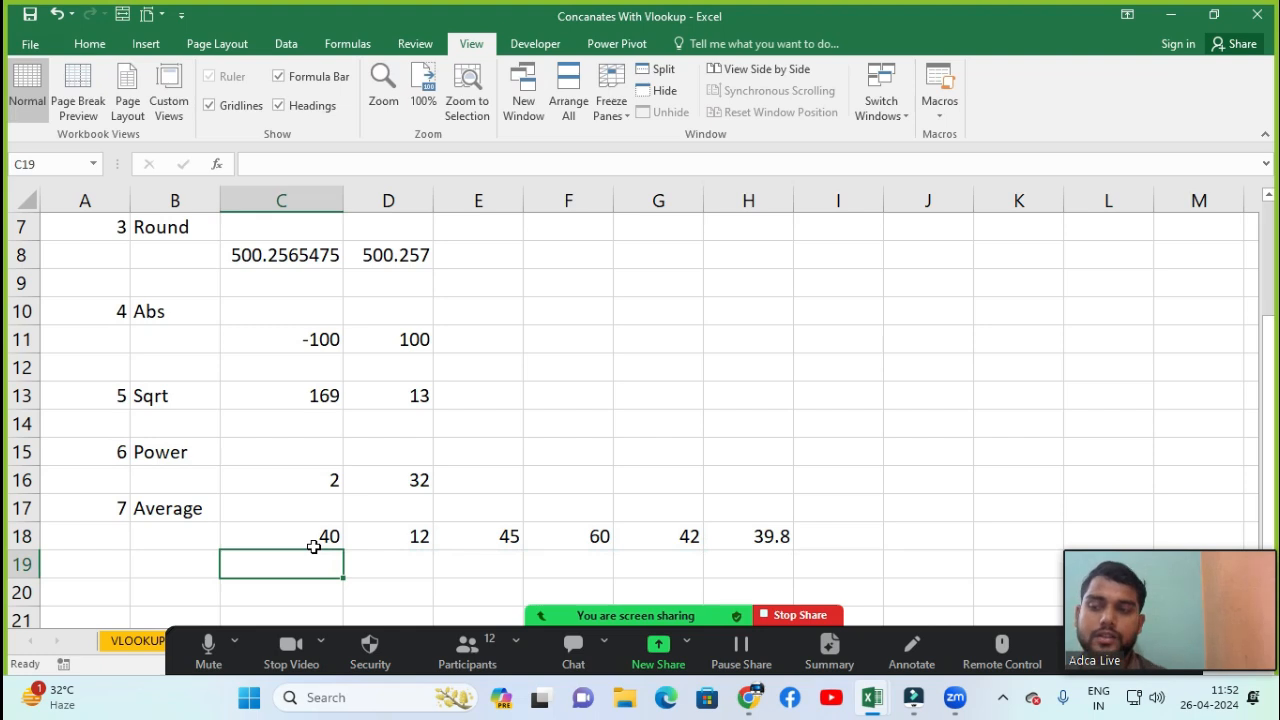
left_click(746, 538)
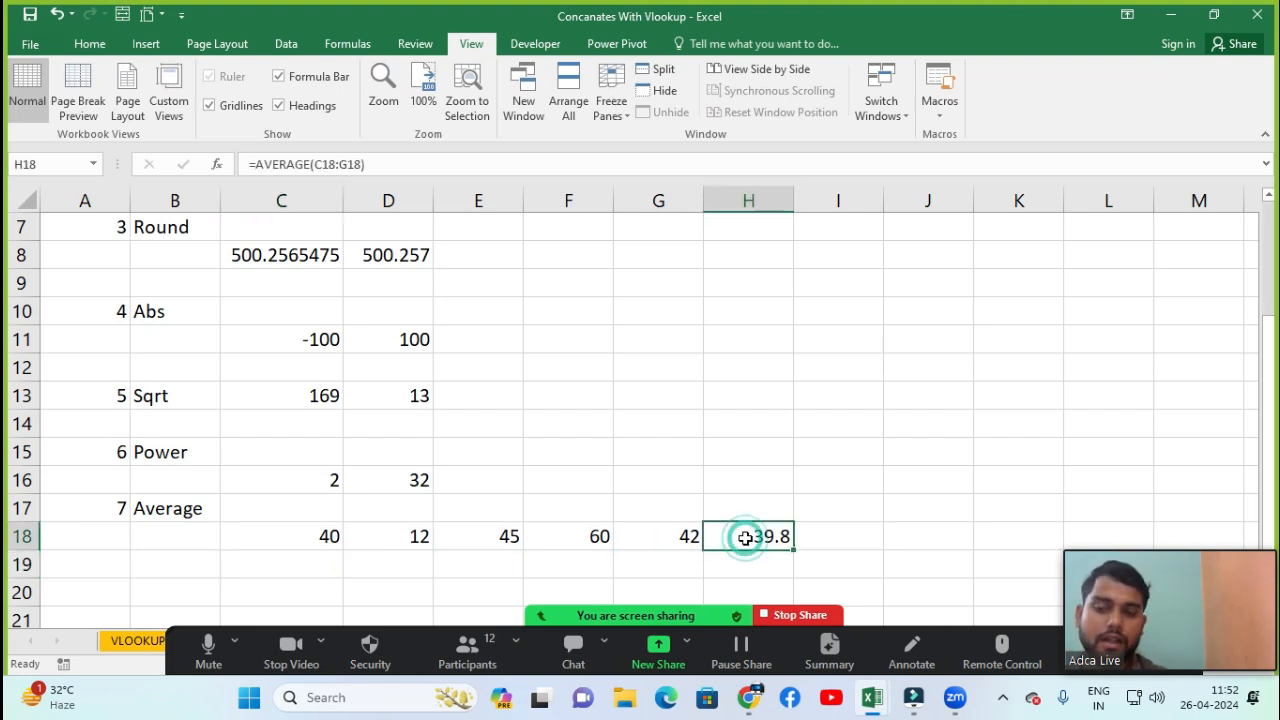
key("Down")
key("Down")
key("Down")
key("Down")
key("Down")
key("Down")
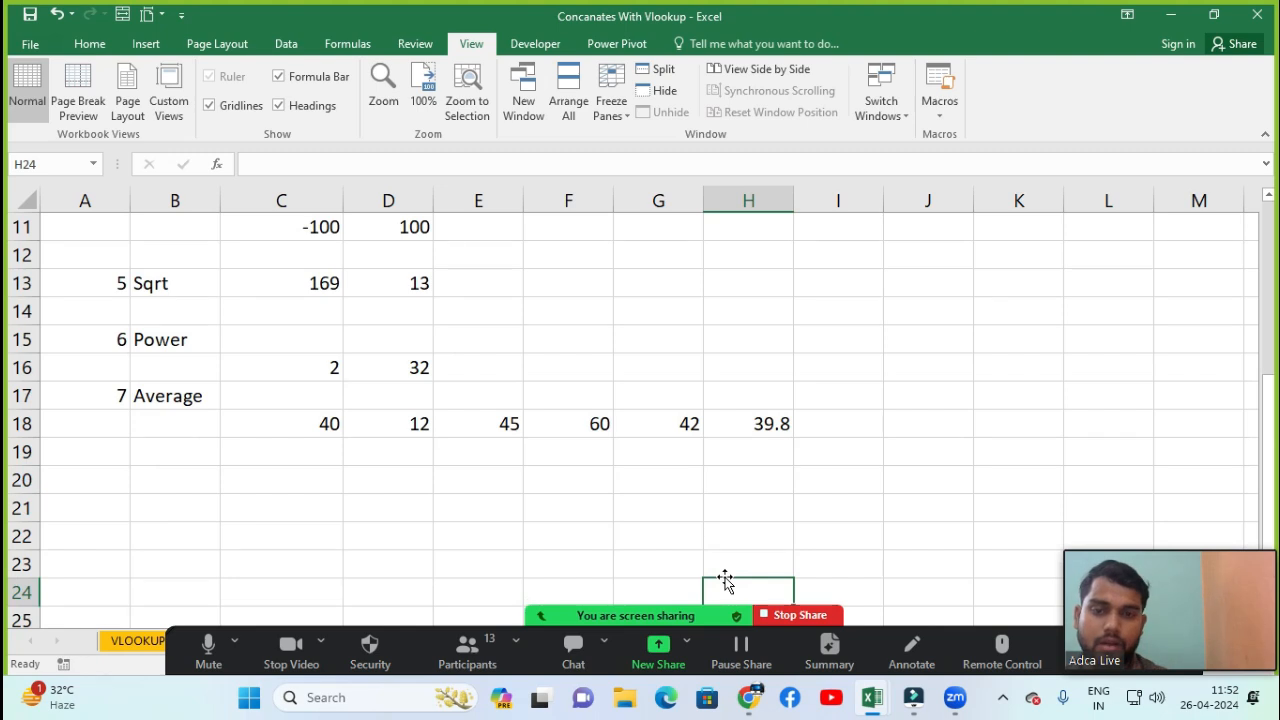
Enter a formula in F20 that adds C18, D18, E18, F18 and G18 with plus signs
left_click(578, 487)
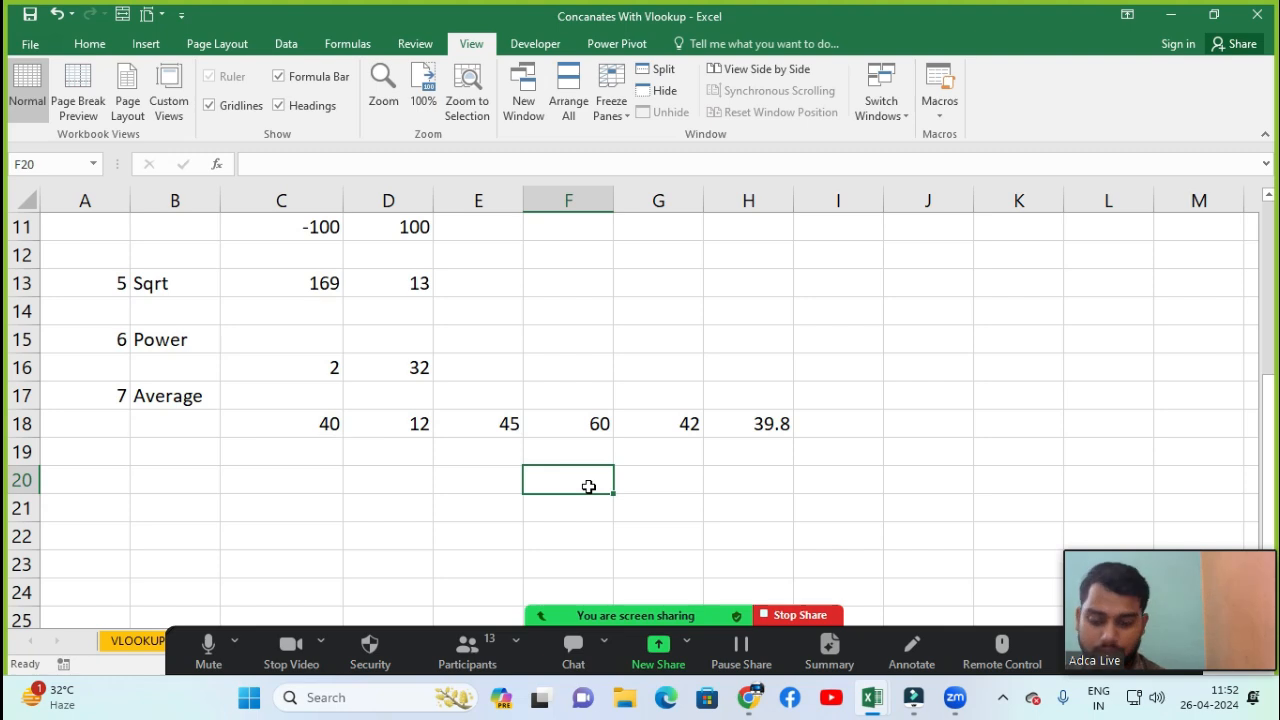
type("=")
key("Up")
key("Up")
key("Up")
key("Left")
key("Left")
key("Left")
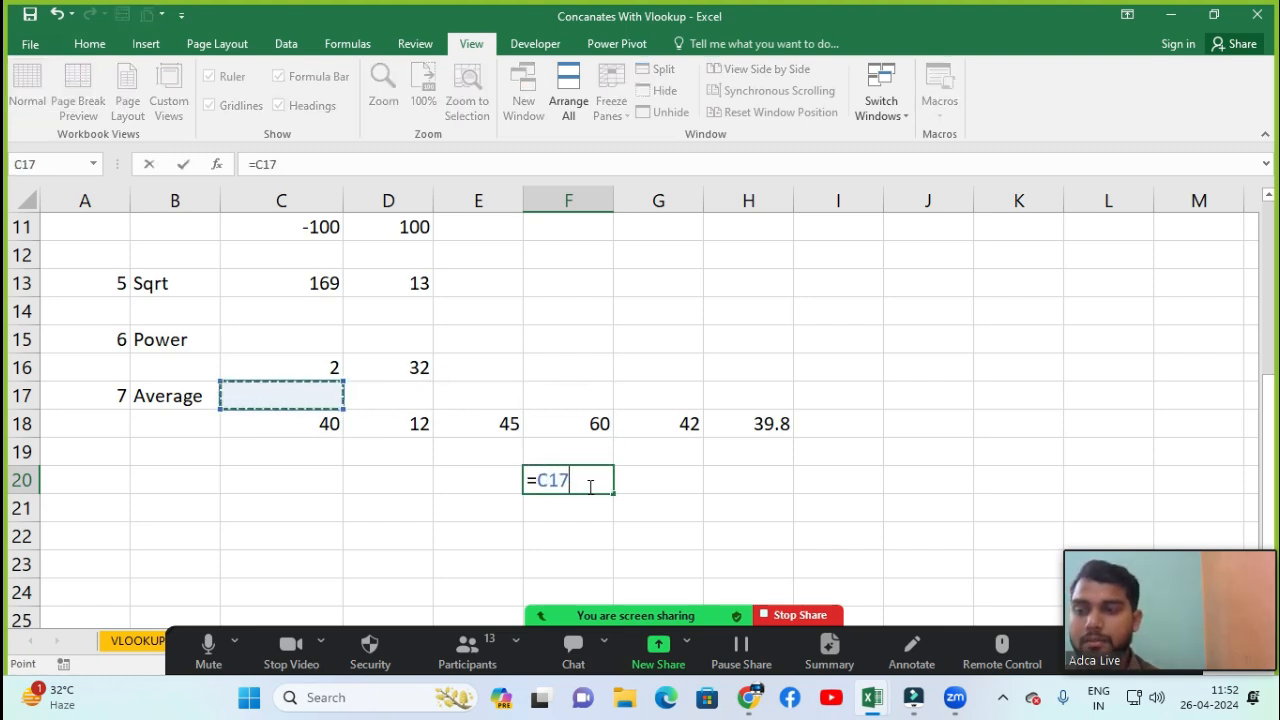
key("Down")
type("+")
key("Up")
key("Up")
key("Left")
key("Left")
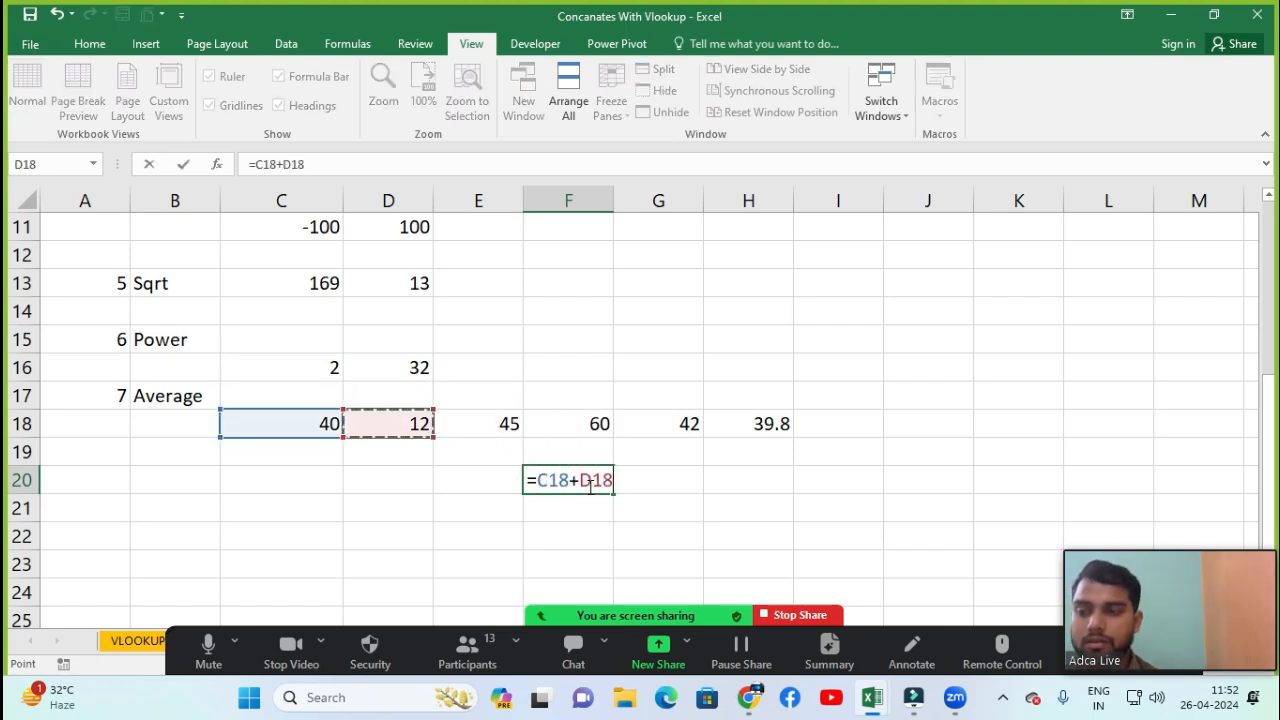
type("+")
key("Left")
key("Left")
key("Up")
key("Up")
key("Right")
type("+")
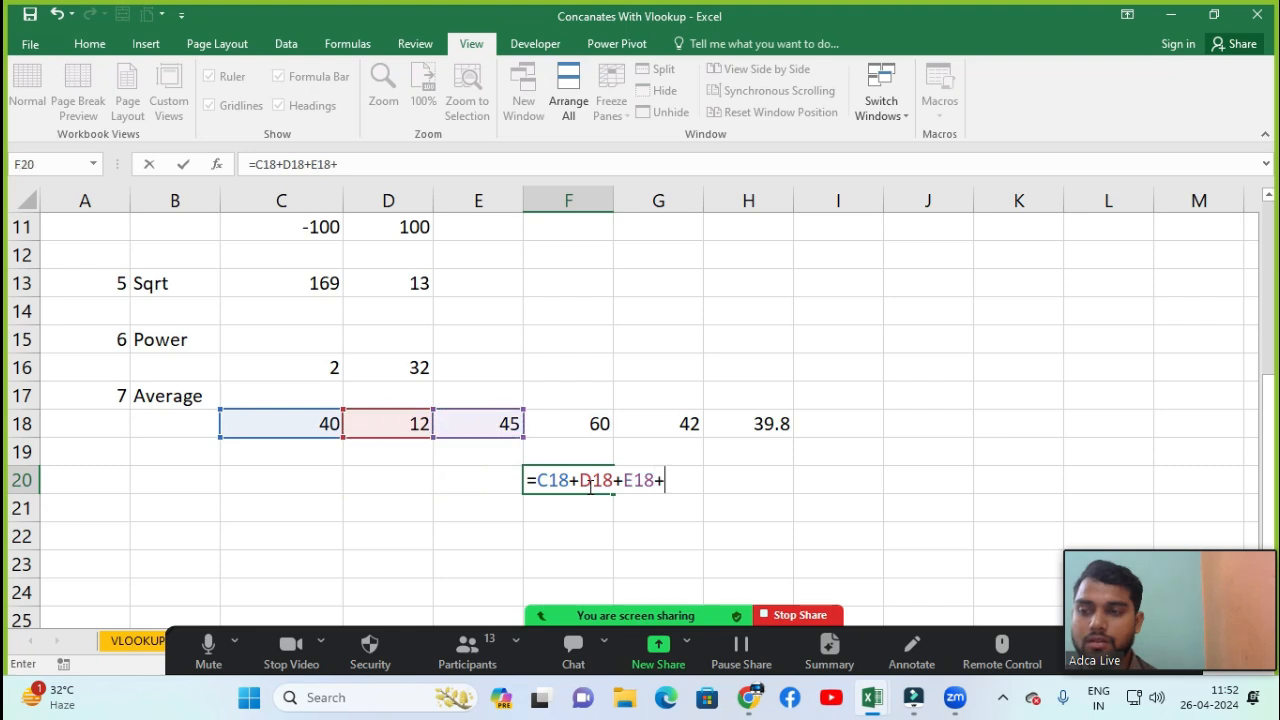
key("Up")
key("Up")
key("Up")
key("Down")
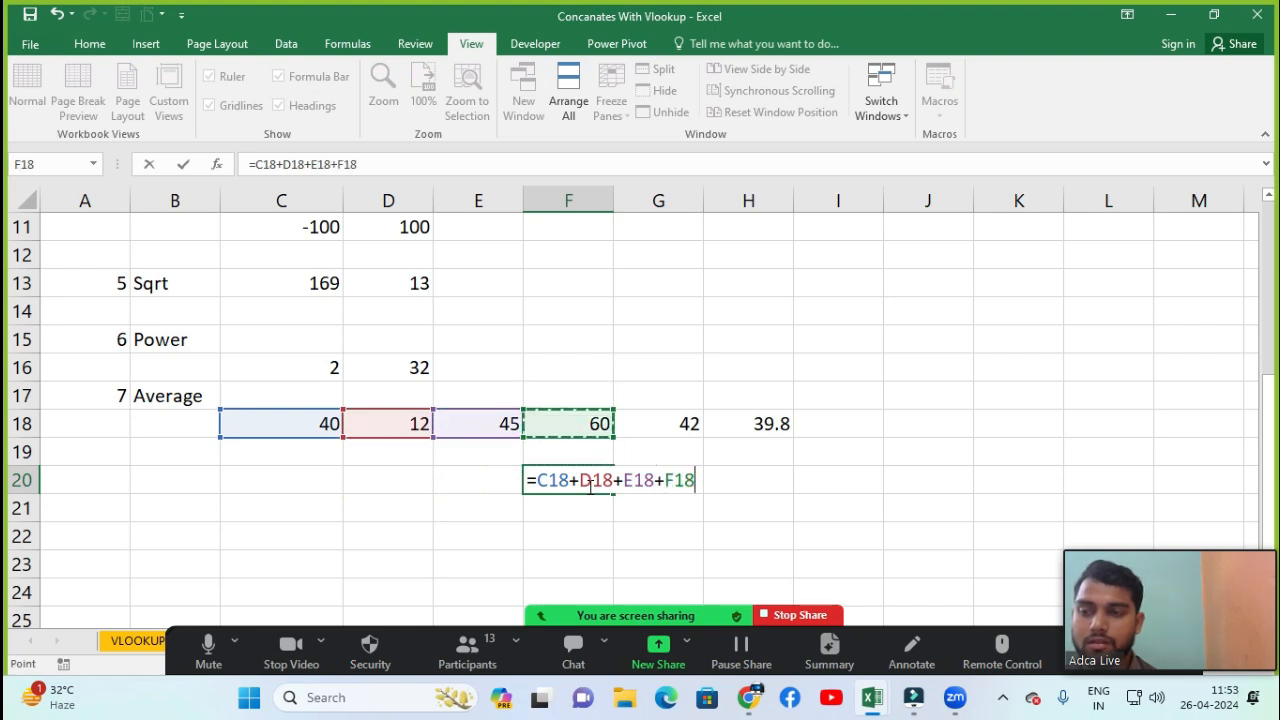
type("+")
key("Up")
key("Up")
key("Right")
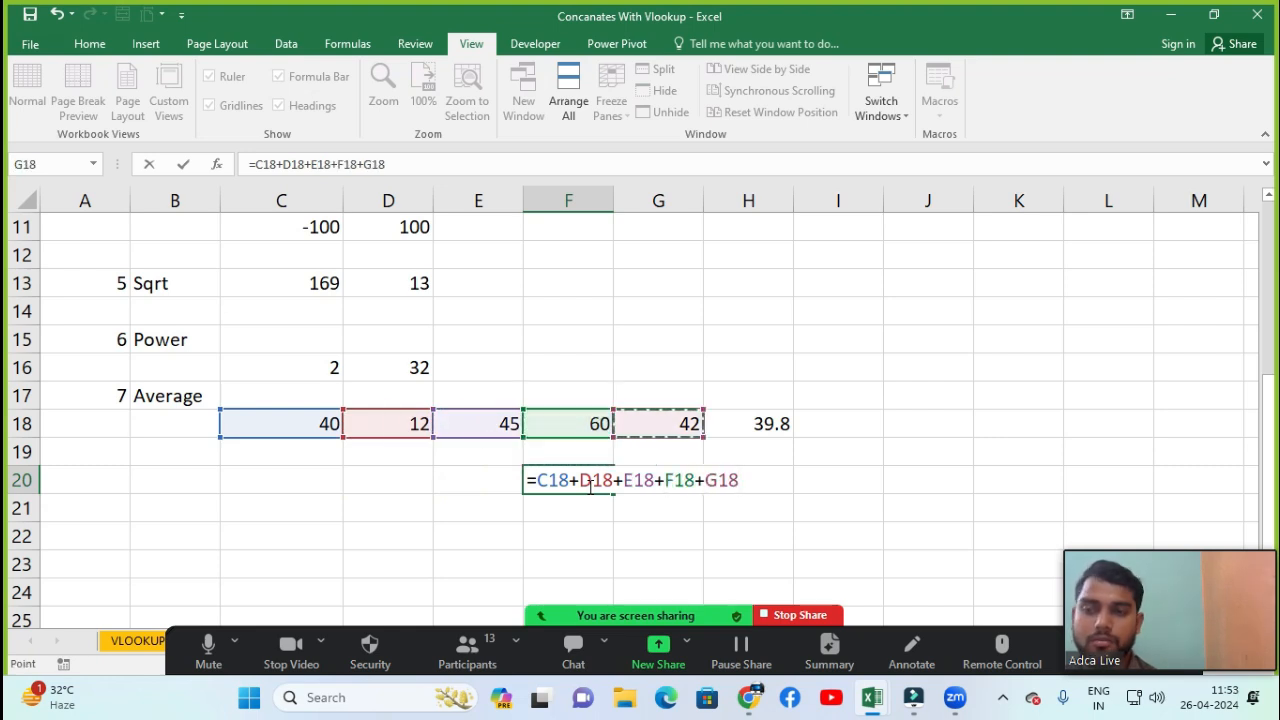
key("Return")
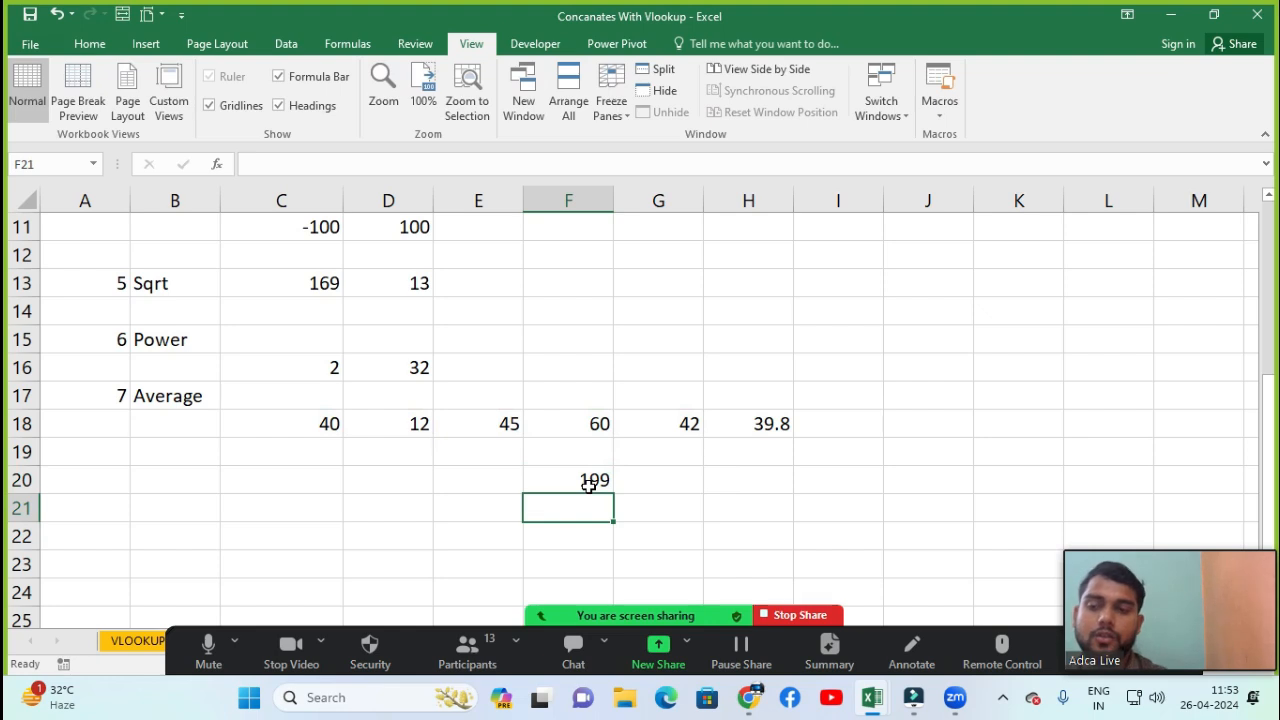
Inspect the addition formula in F20 and each of the values in C18 through G18
left_click(593, 481)
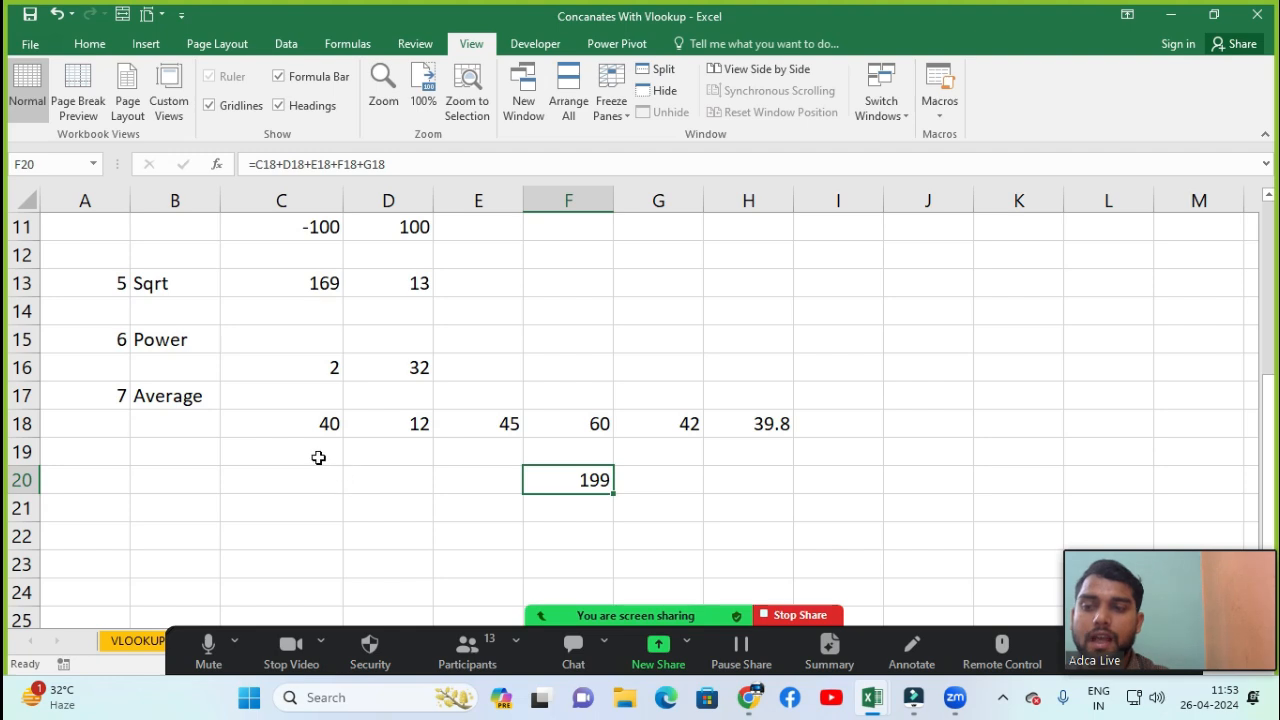
left_click(594, 500)
left_click(594, 480)
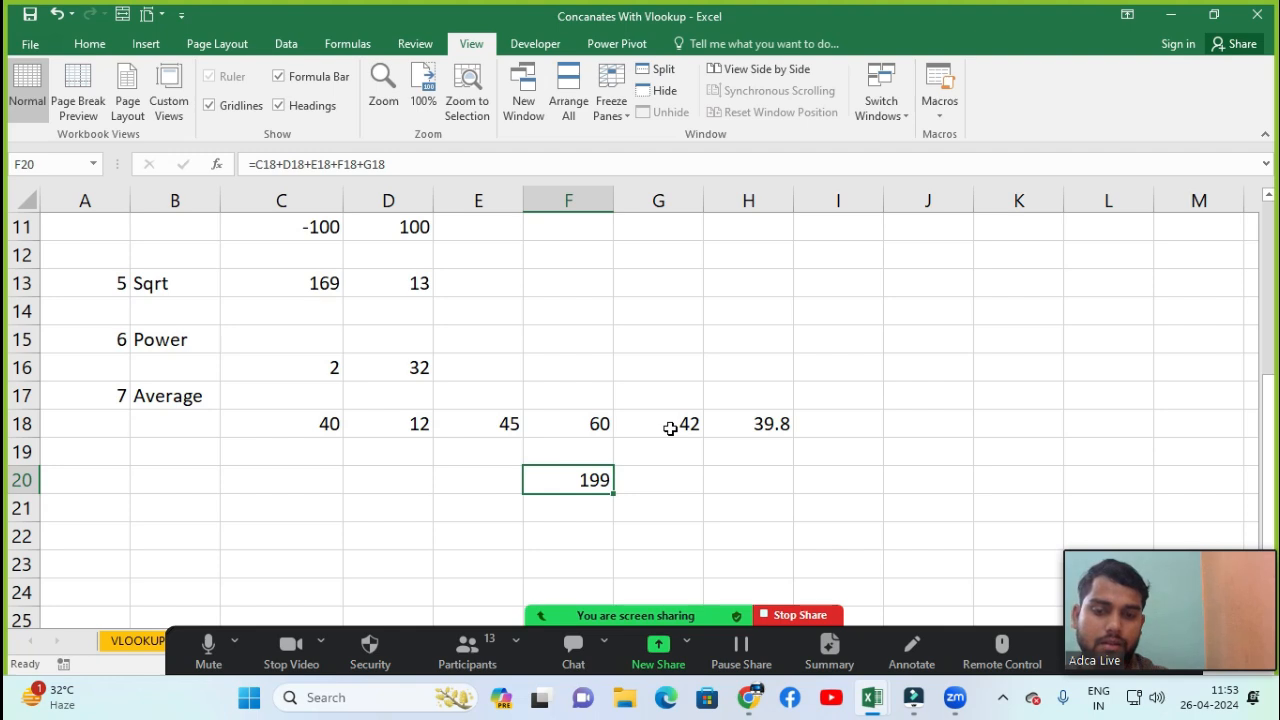
left_click(302, 424)
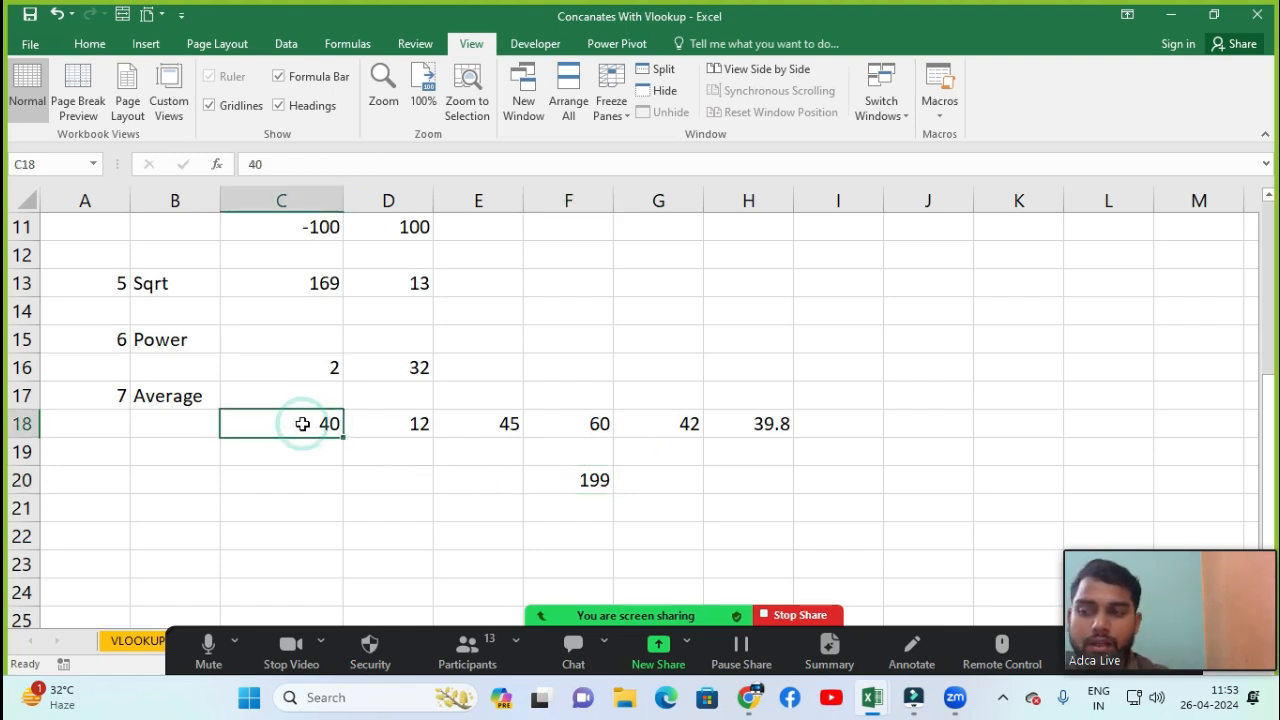
left_click(396, 429)
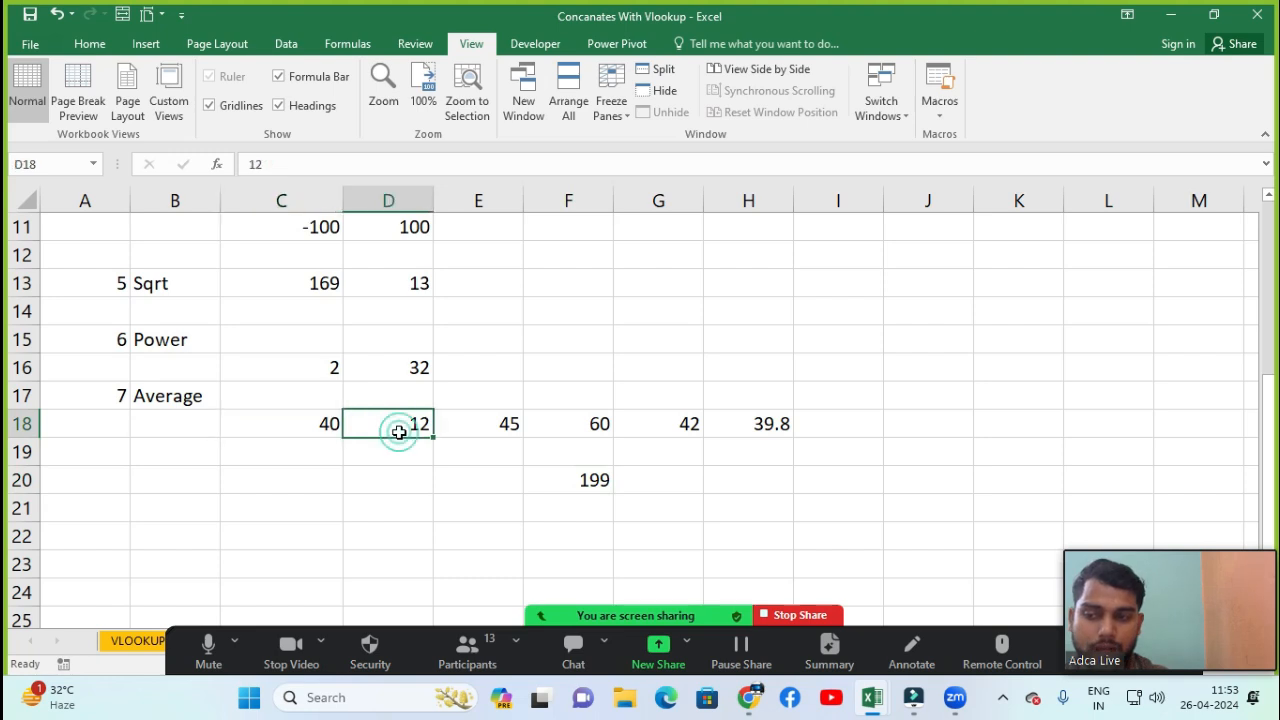
left_click(495, 425)
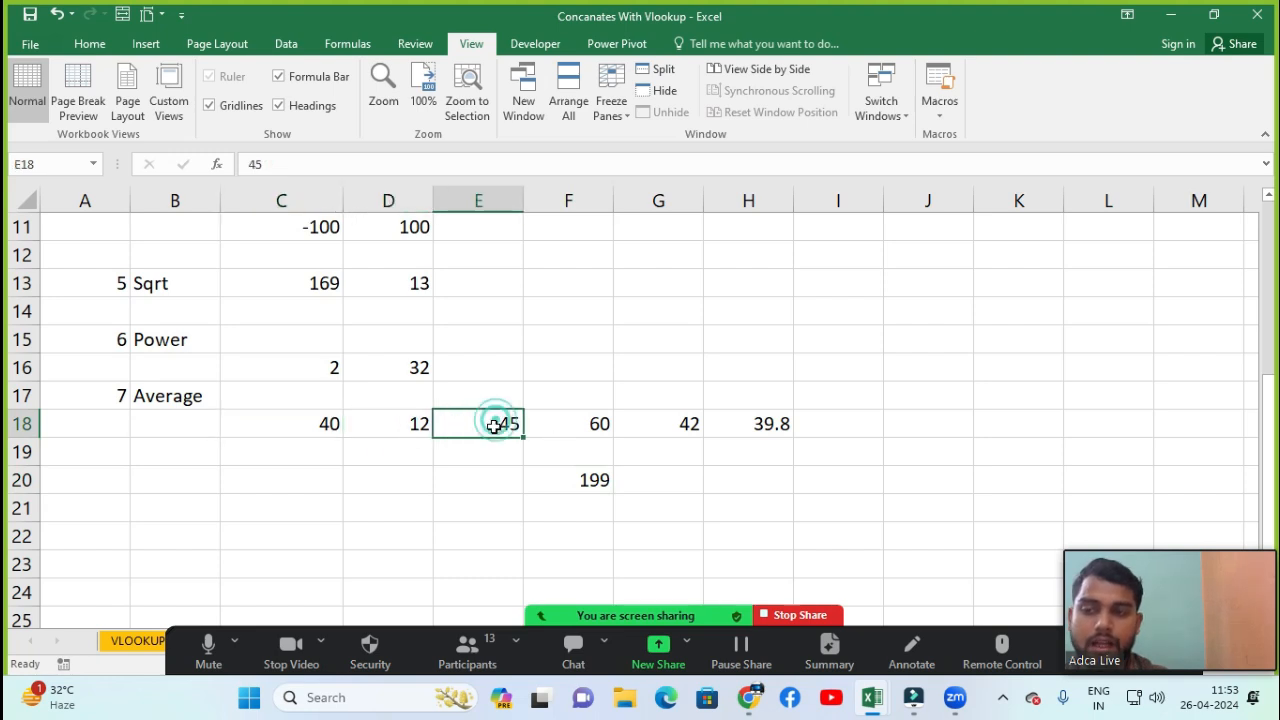
left_click(565, 428)
left_click(651, 429)
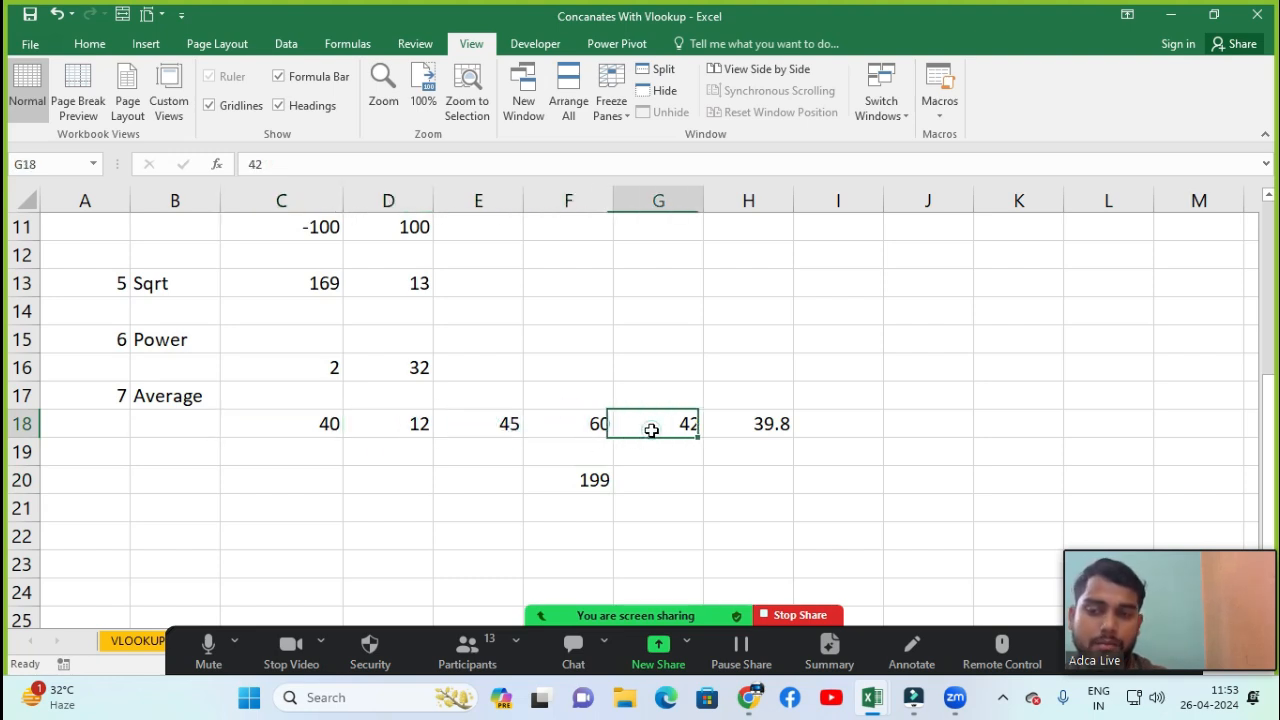
Enter the text 5 Frnd in cell C21
left_click(301, 508)
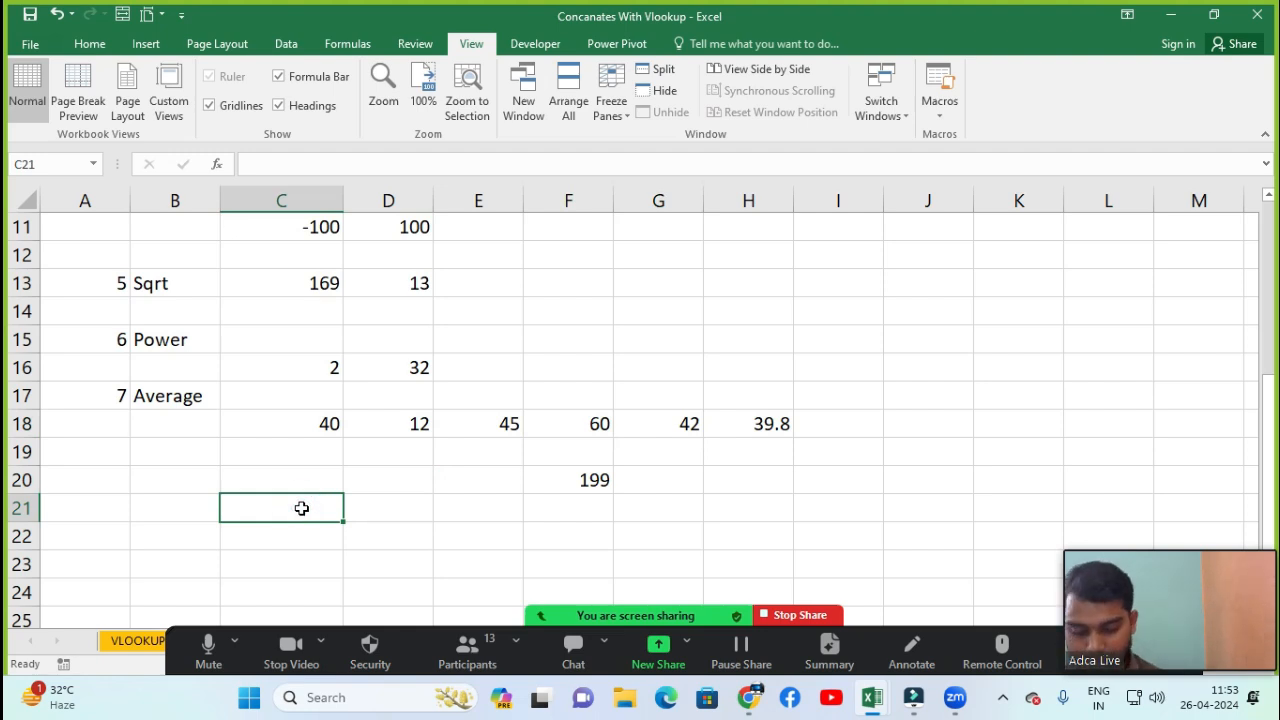
type("5 Frnd")
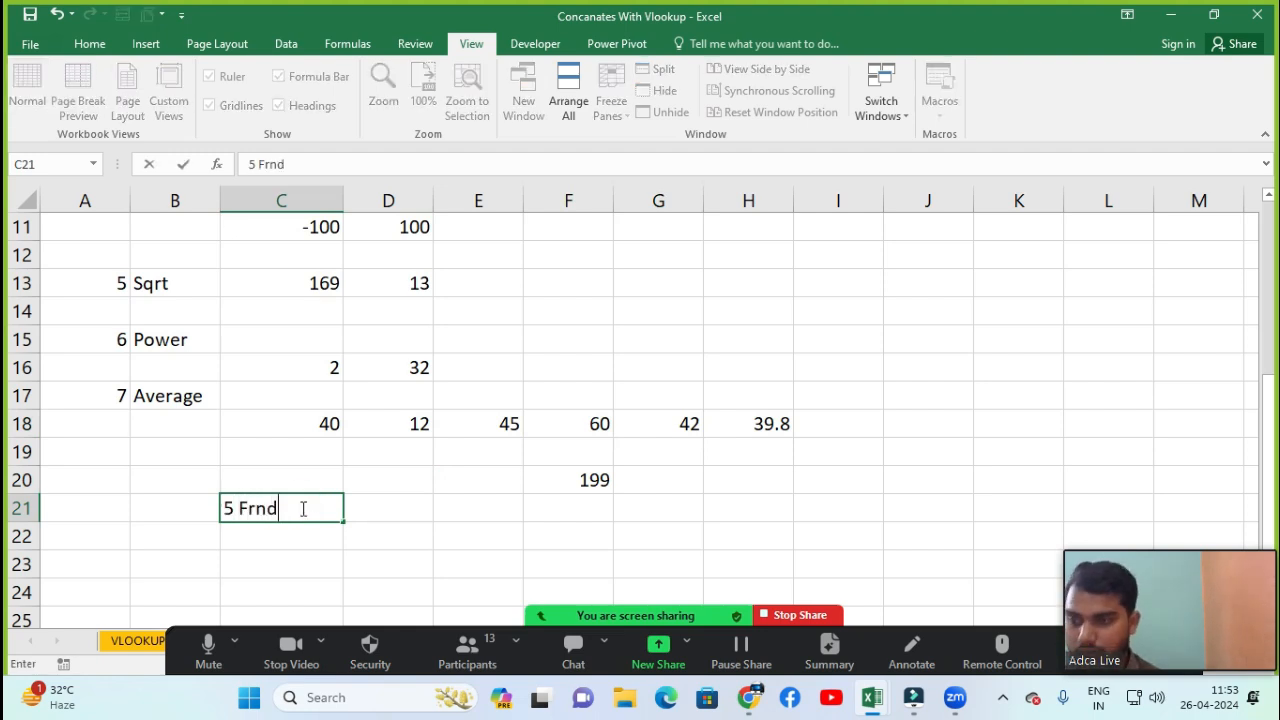
key("Return")
left_click(301, 508)
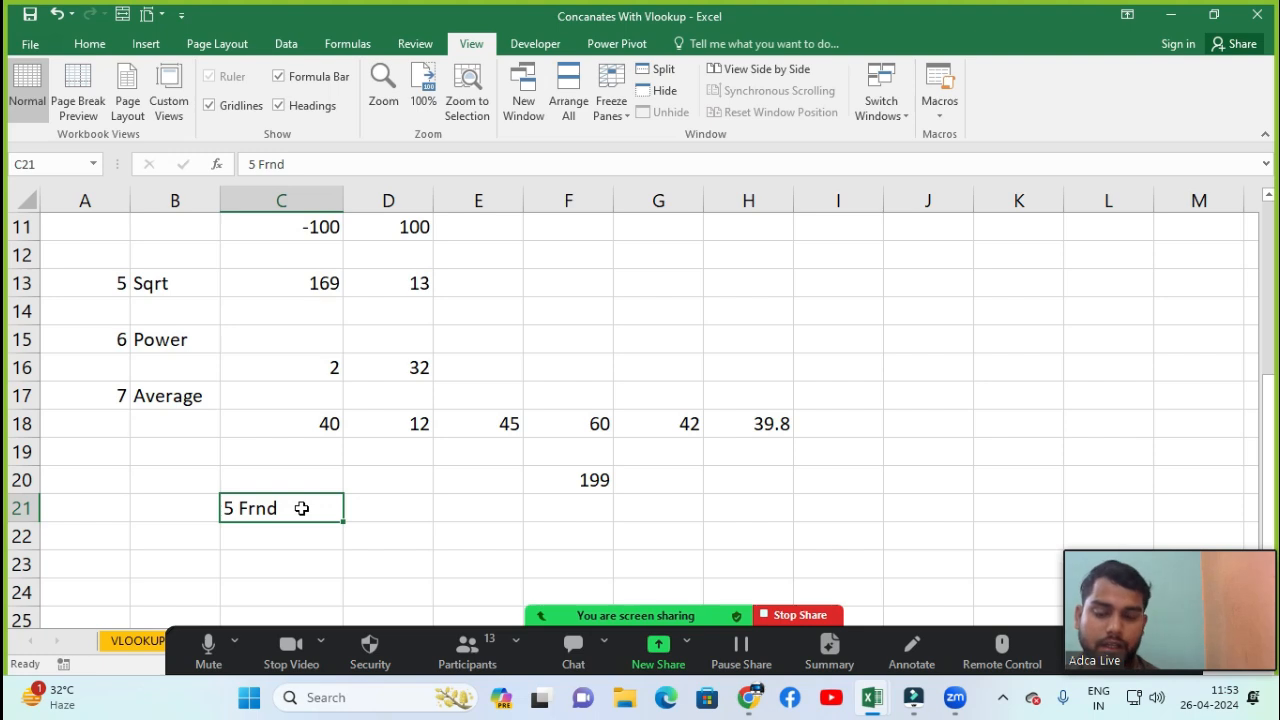
Review the numbers in C18 to G18 again along with the total formula in F20
left_click(318, 428)
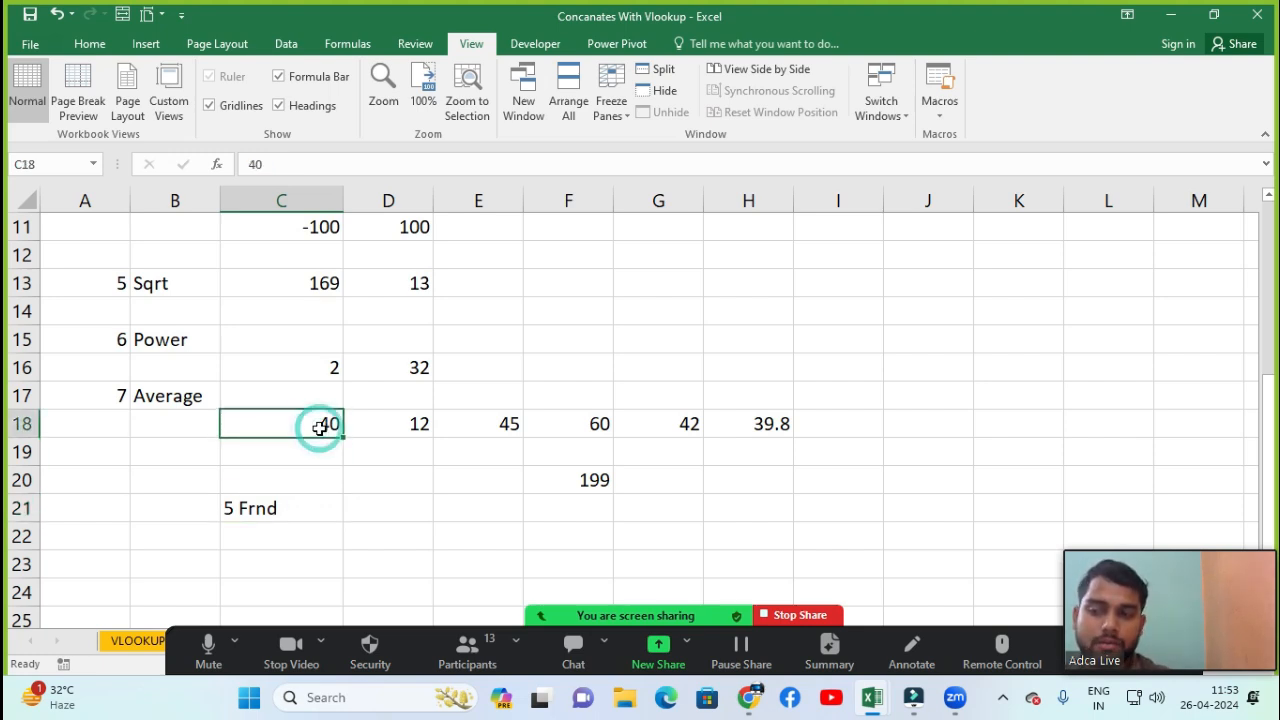
left_click(411, 424)
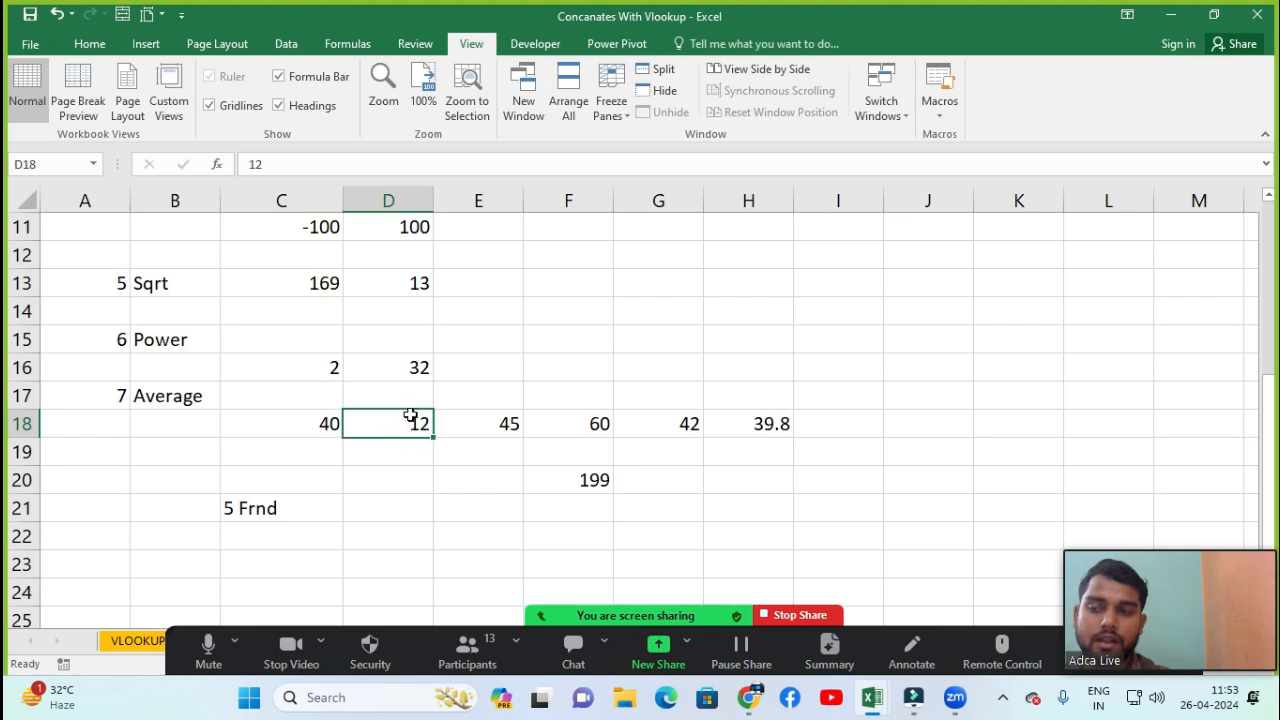
left_click(474, 428)
left_click(589, 423)
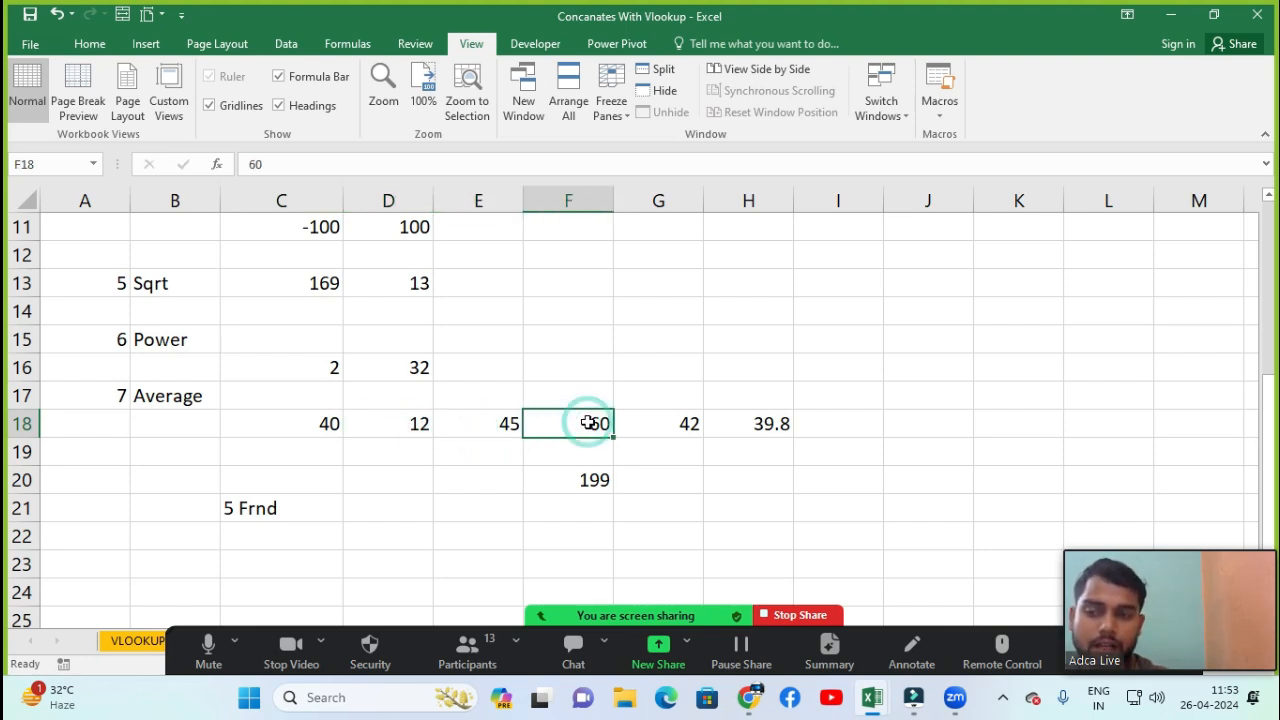
left_click(656, 432)
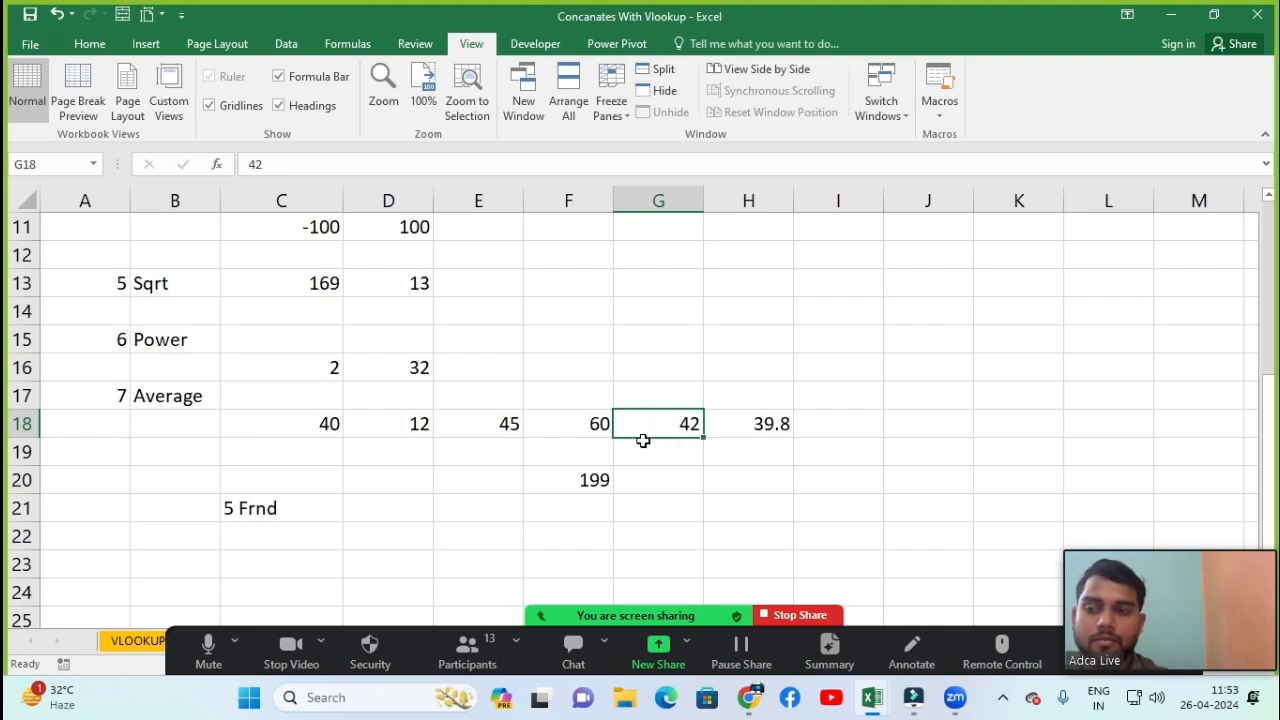
left_click(586, 488)
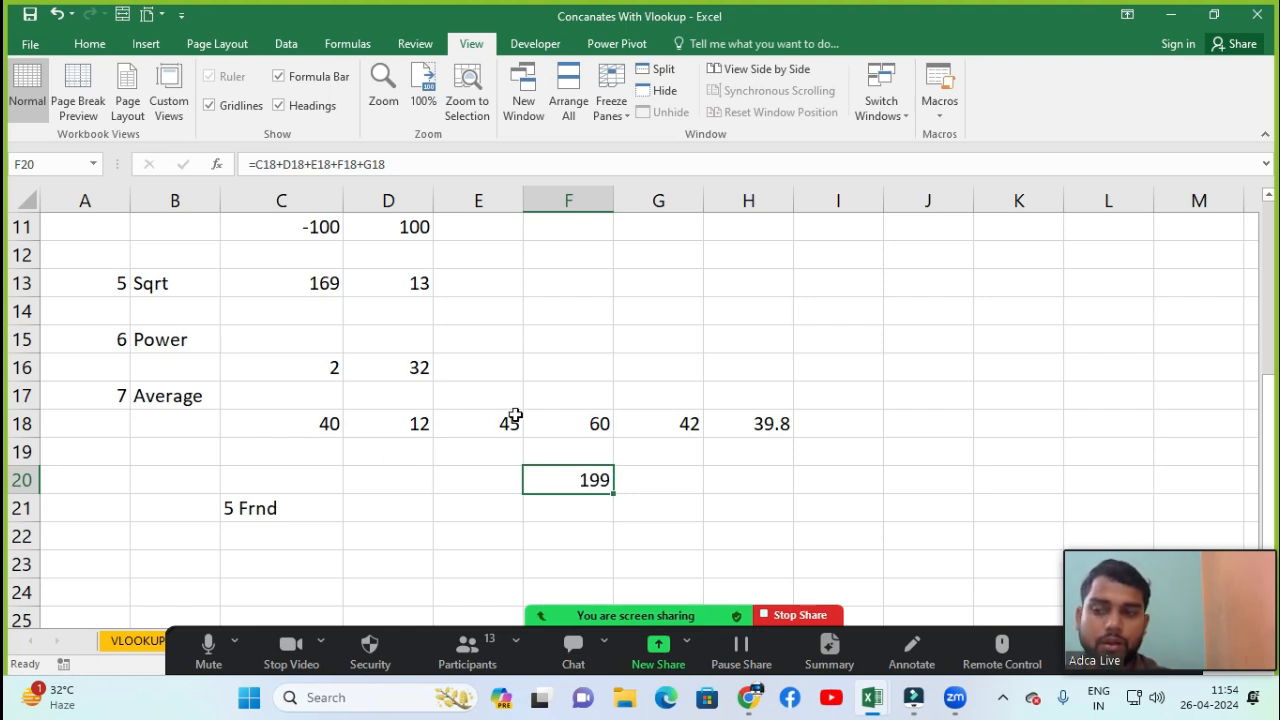
Enter a formula in G20 that divides F20 by 5 to average the five values manually
left_click(647, 490)
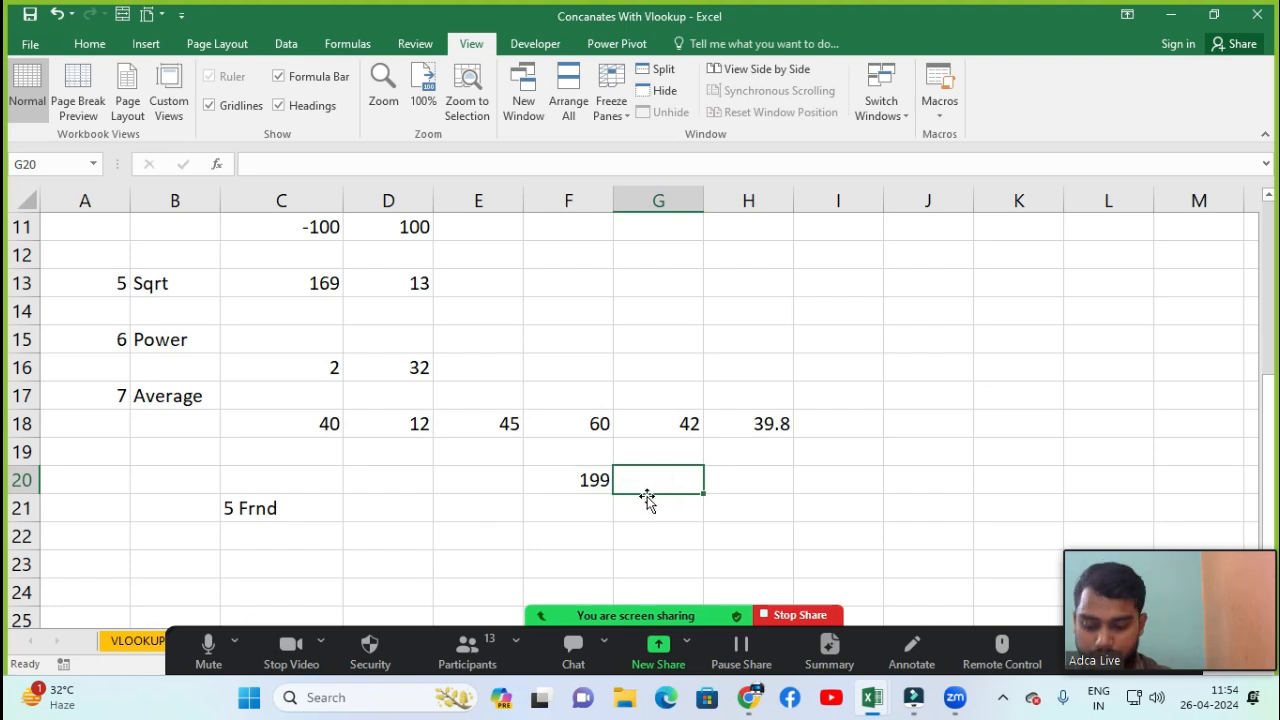
type("=")
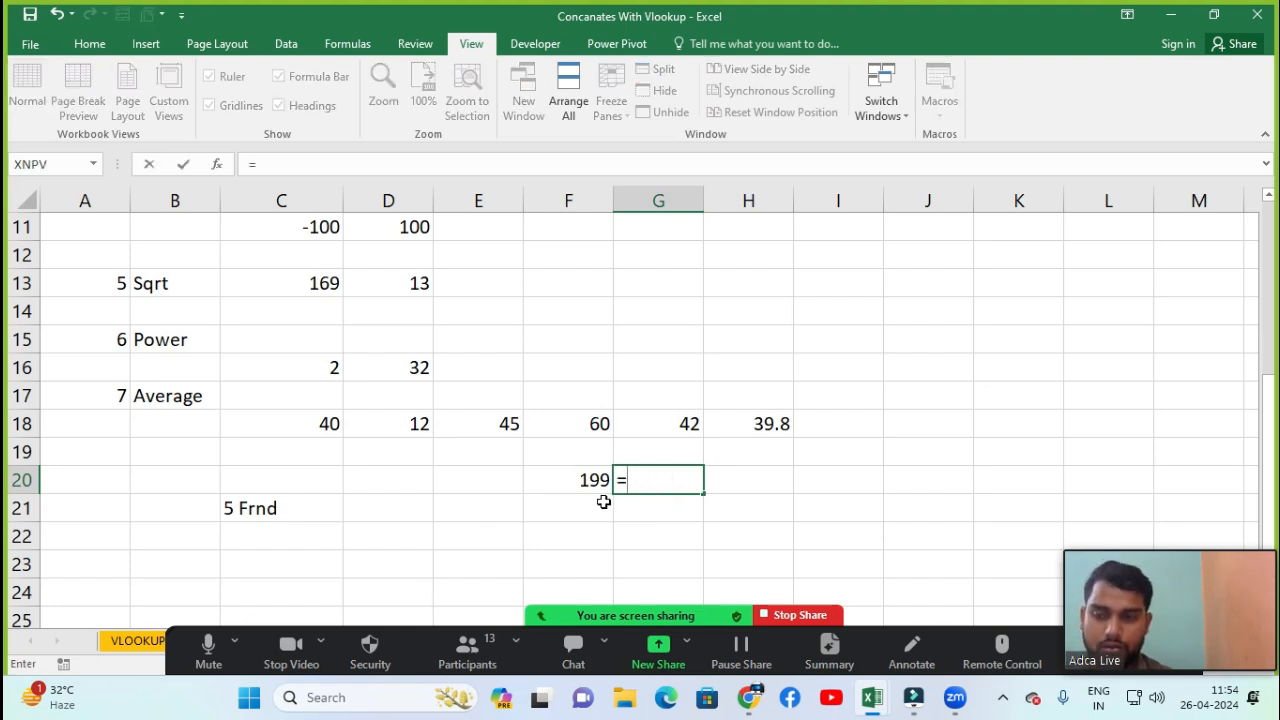
left_click(595, 486)
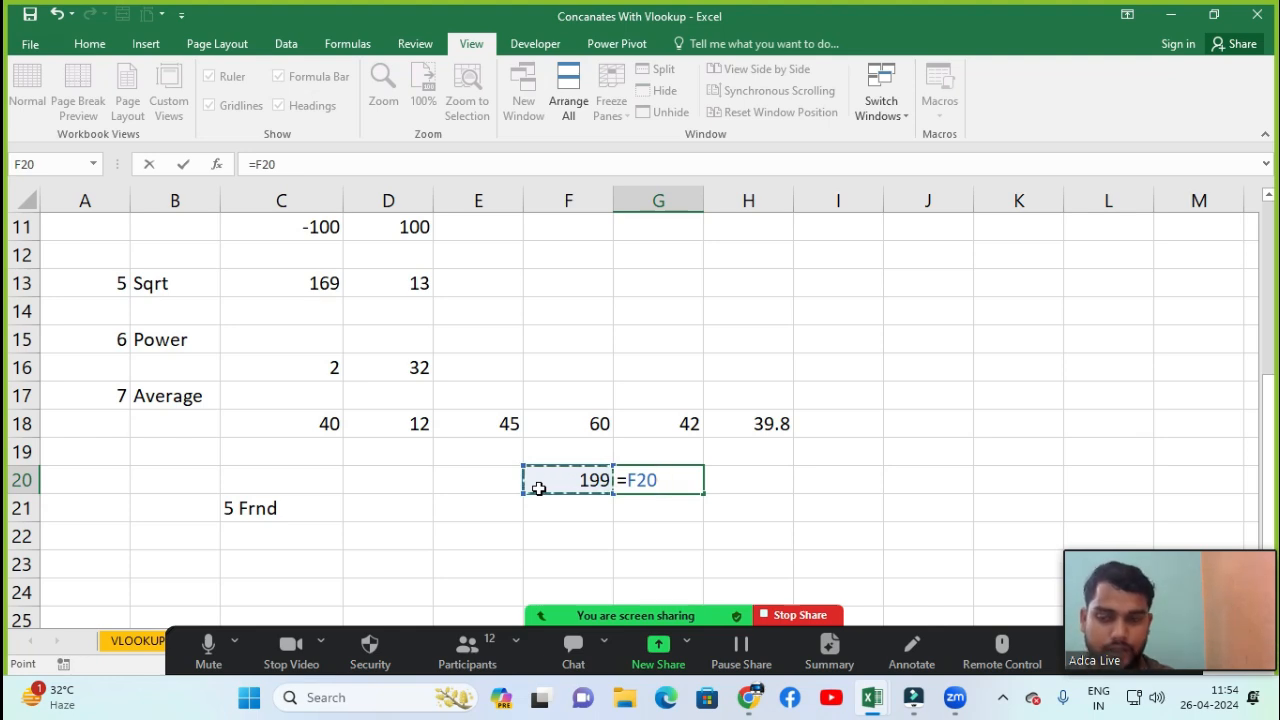
type("/")
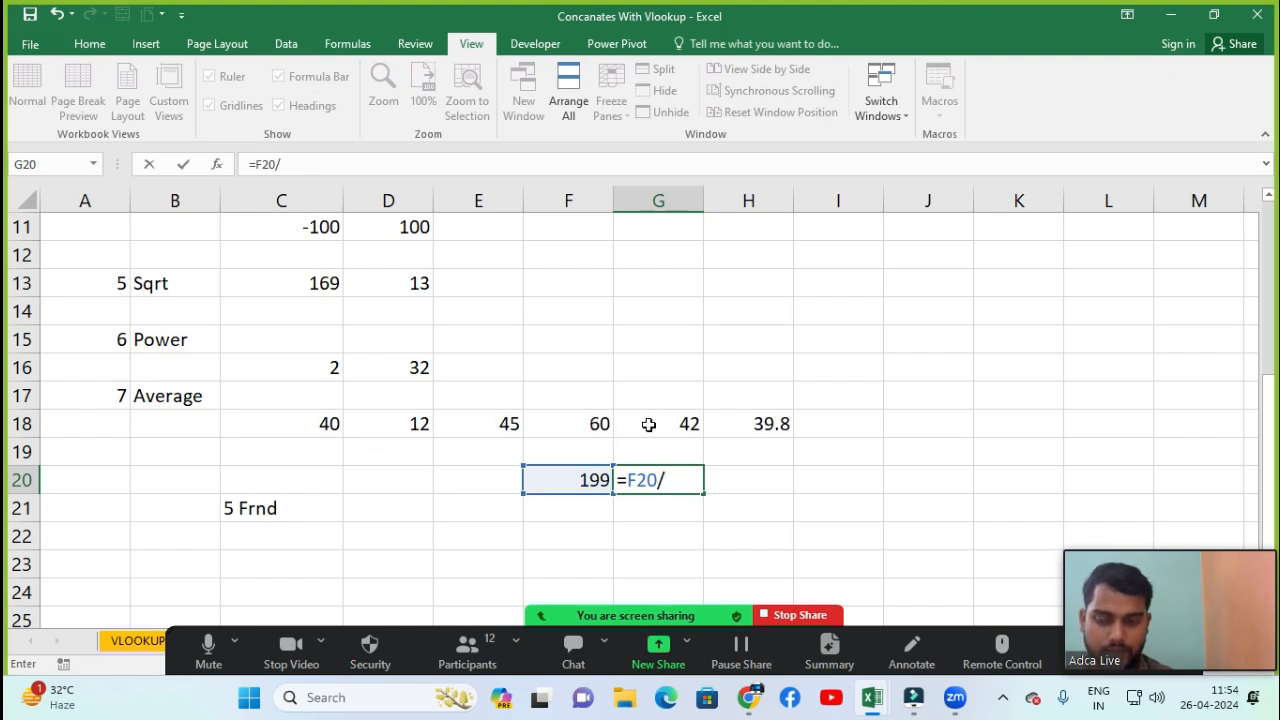
type("5")
key("Return")
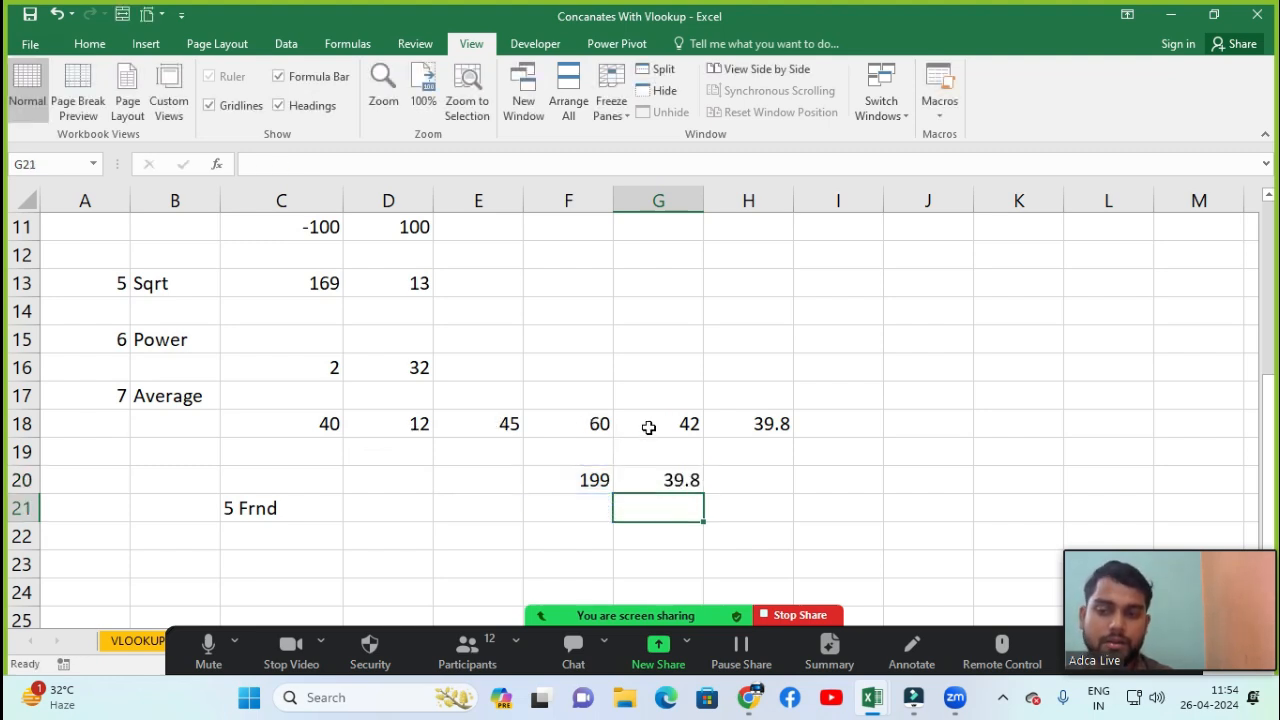
Compare the manual average formula in G20 with the AVERAGE formula in H18
left_click(668, 479)
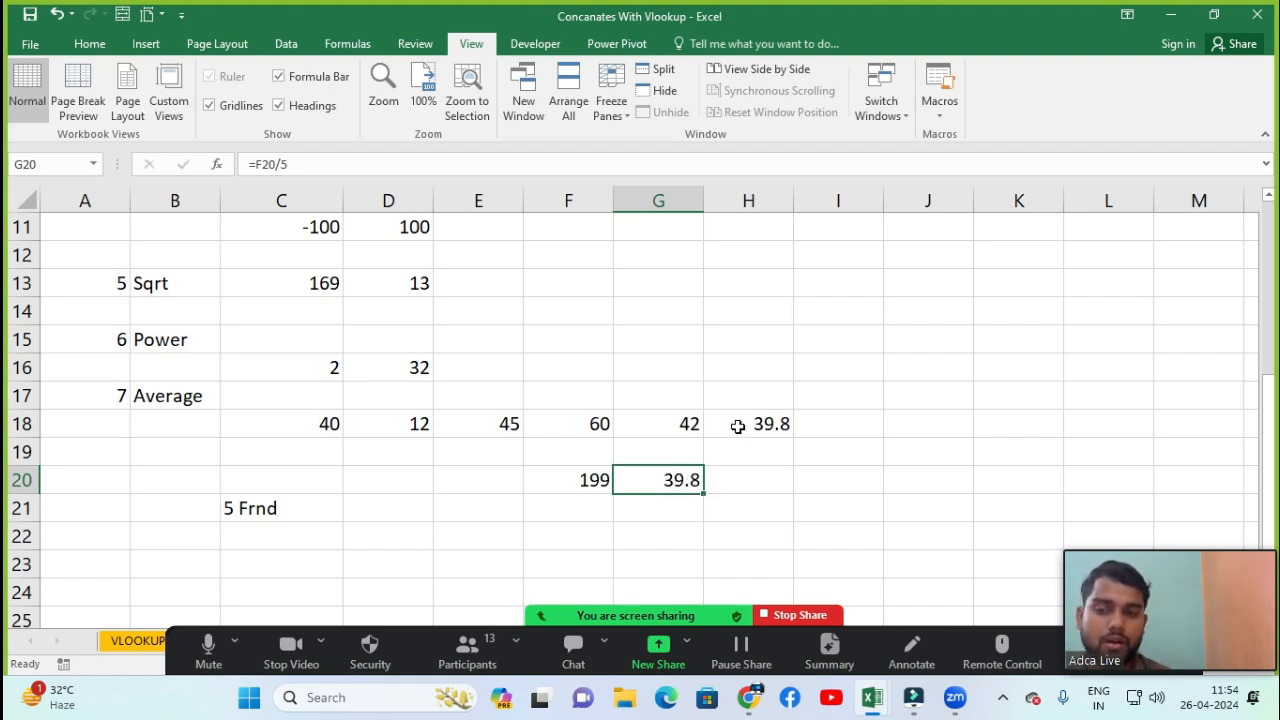
left_click(779, 423)
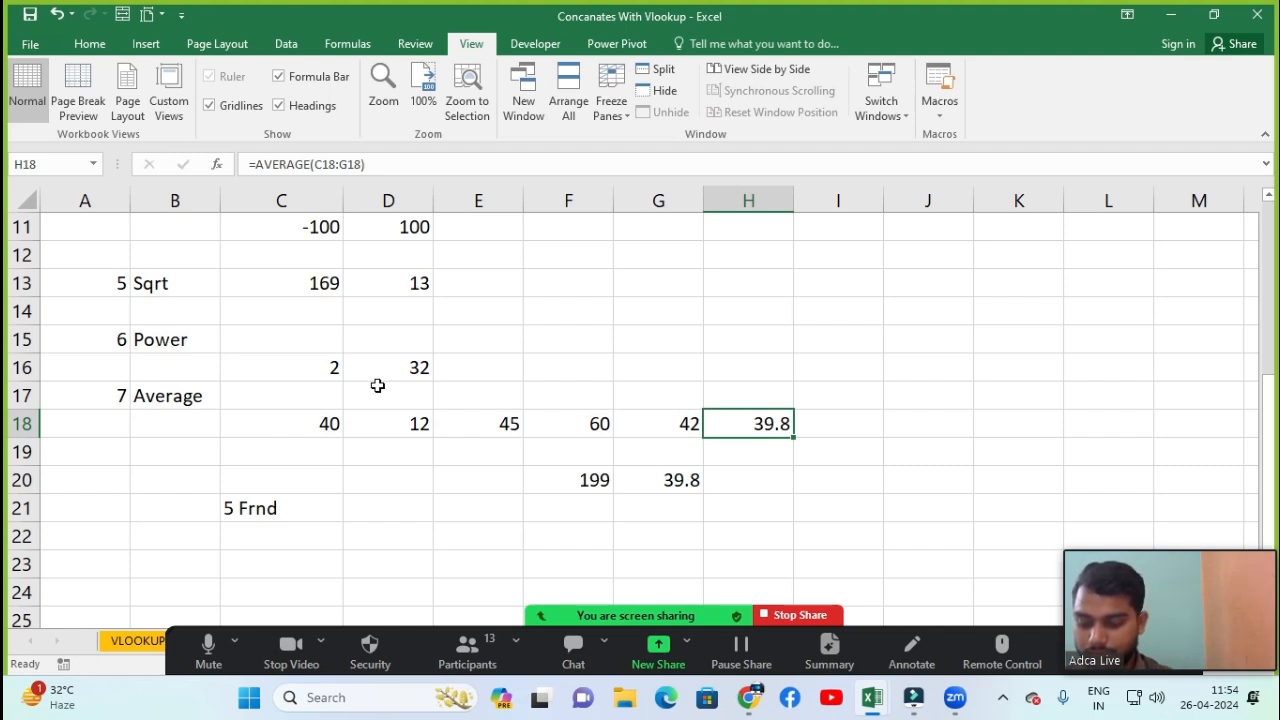
left_click(135, 503)
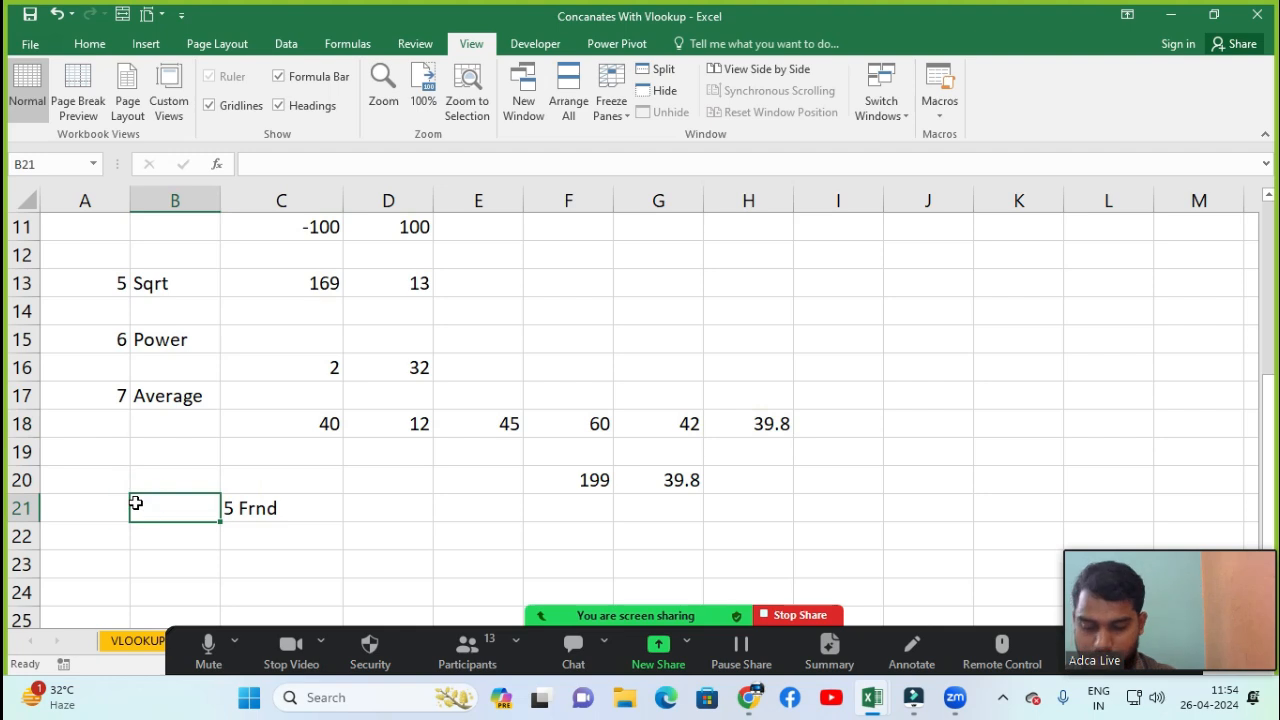
key("Down")
key("Down")
key("Down")
key("Down")
key("Down")
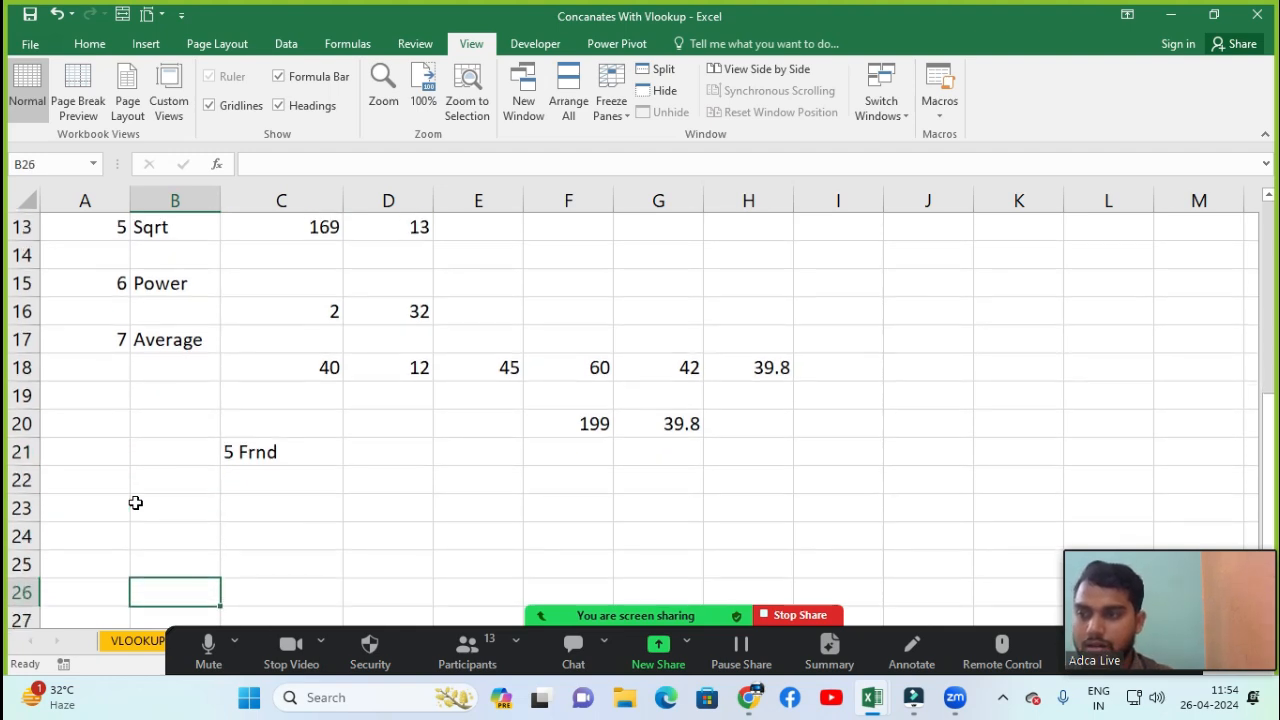
key("Down")
key("Down")
key("Down")
key("Up")
key("Up")
key("Up")
key("Up")
key("Up")
key("Up")
key("Up")
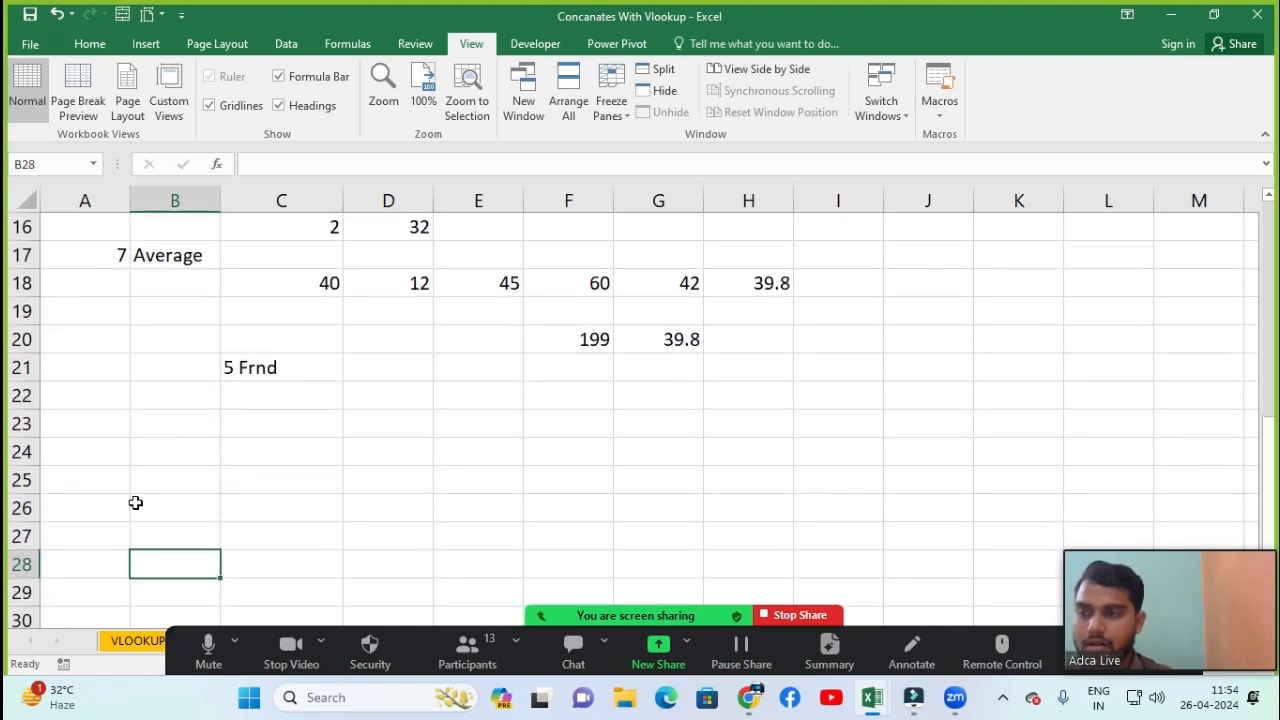
key("Up")
key("Up")
key("Up")
key("Up")
key("Up")
key("Up")
key("Up")
key("Up")
key("Up")
key("Up")
key("Up")
key("Up")
key("Up")
key("Up")
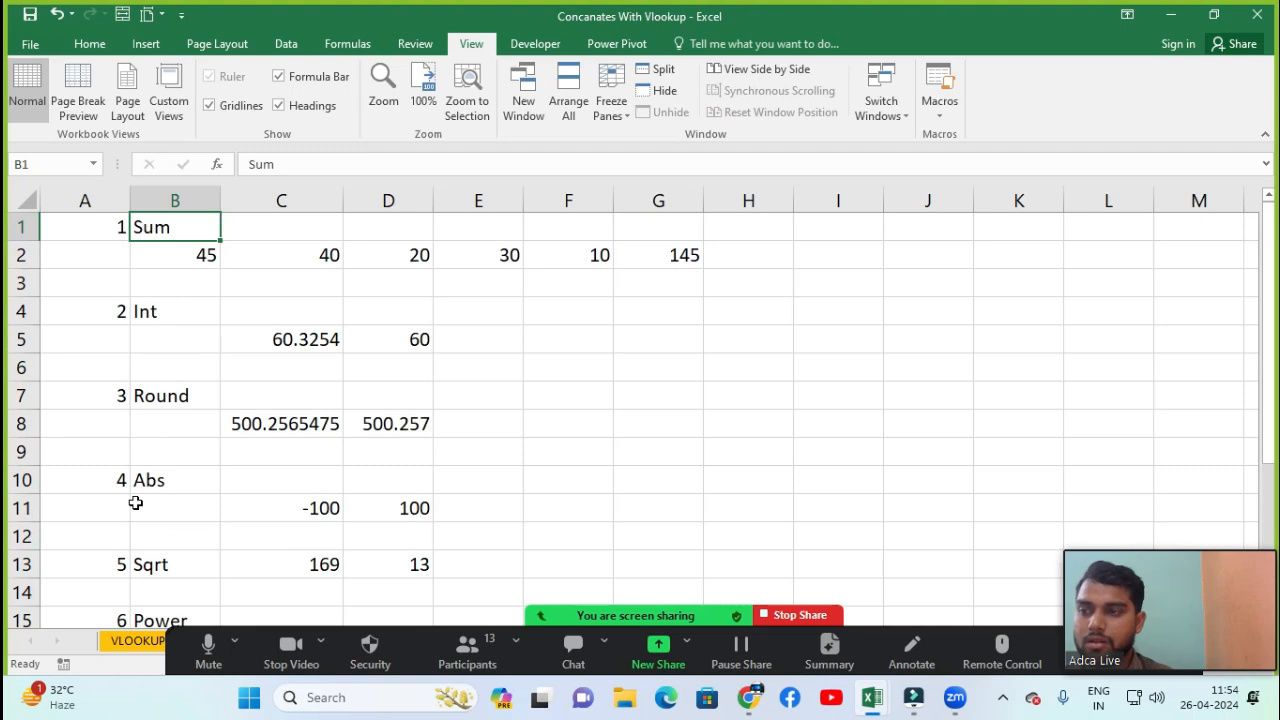
key("Down")
key("Down")
key("Down")
key("Down")
key("Down")
key("Down")
key("Down")
key("Down")
key("Down")
key("Down")
key("Down")
key("Down")
key("Down")
key("Down")
key("Down")
key("Down")
key("Down")
key("Down")
key("Down")
key("Down")
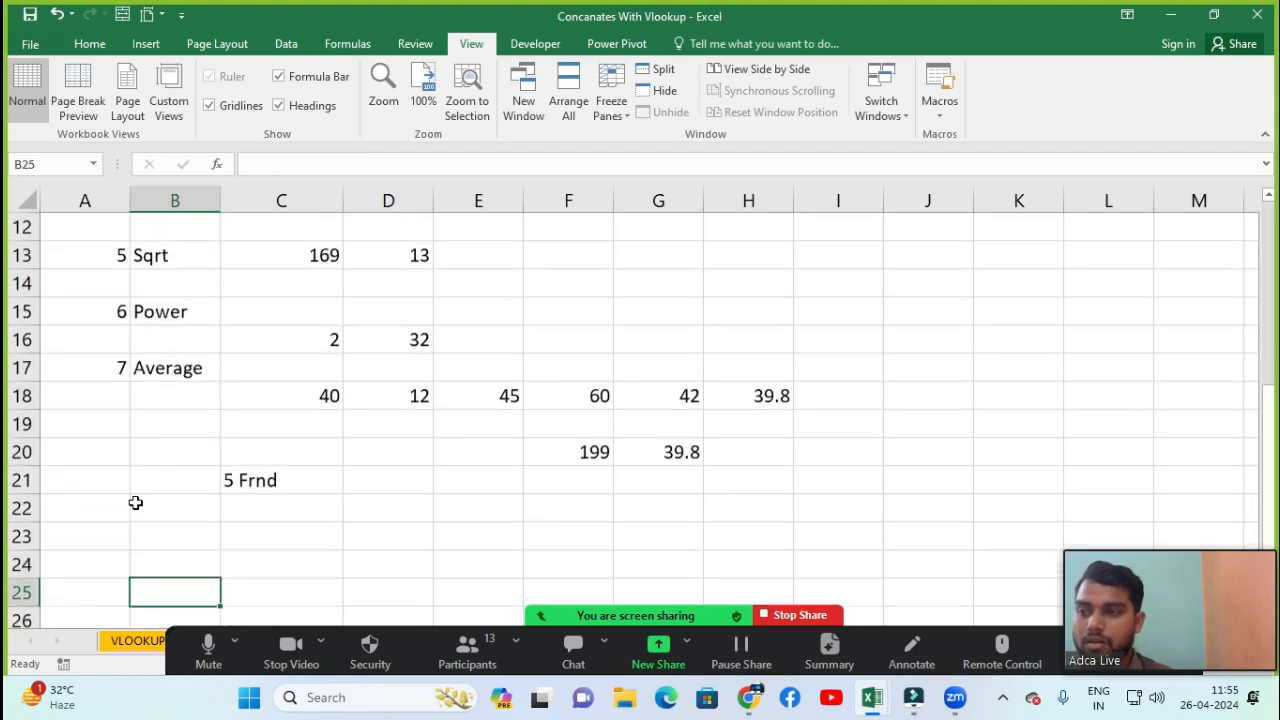
Clear the 5 Frnd text from cell C21
key("Left")
key("Up")
key("Up")
key("Up")
key("Up")
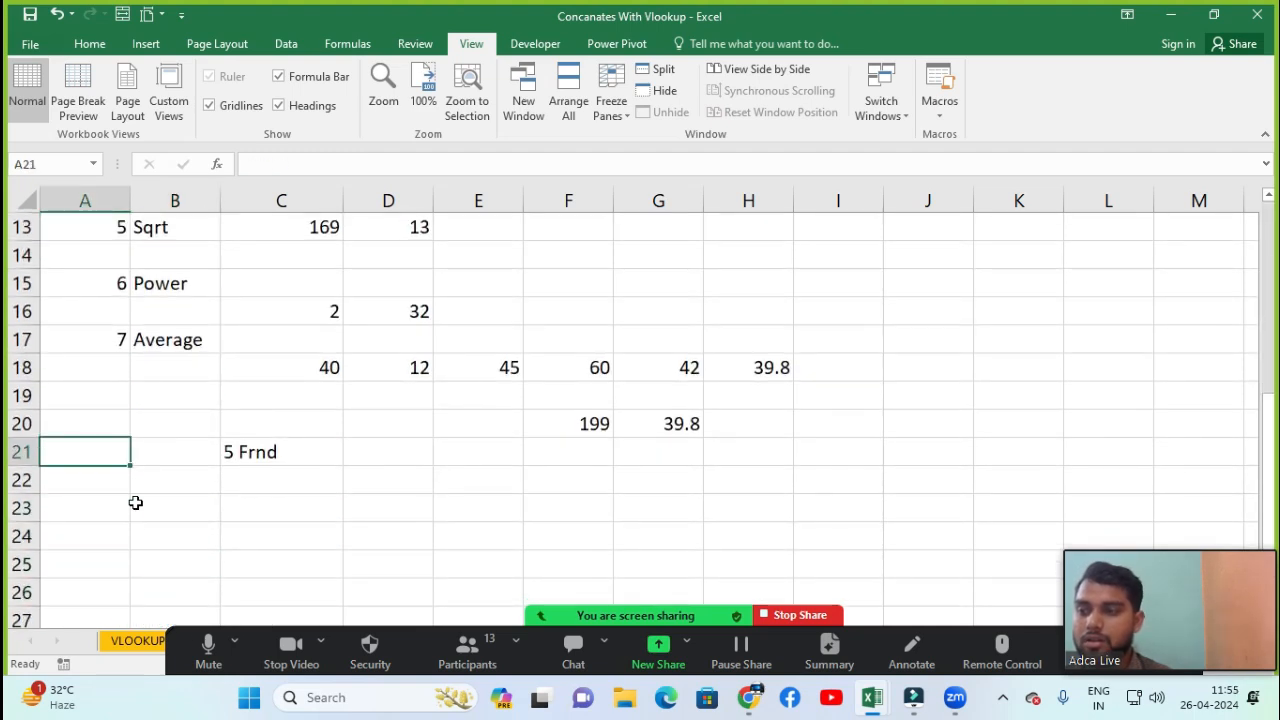
key("Right")
key("Right")
key("Delete")
key("Left")
key("Left")
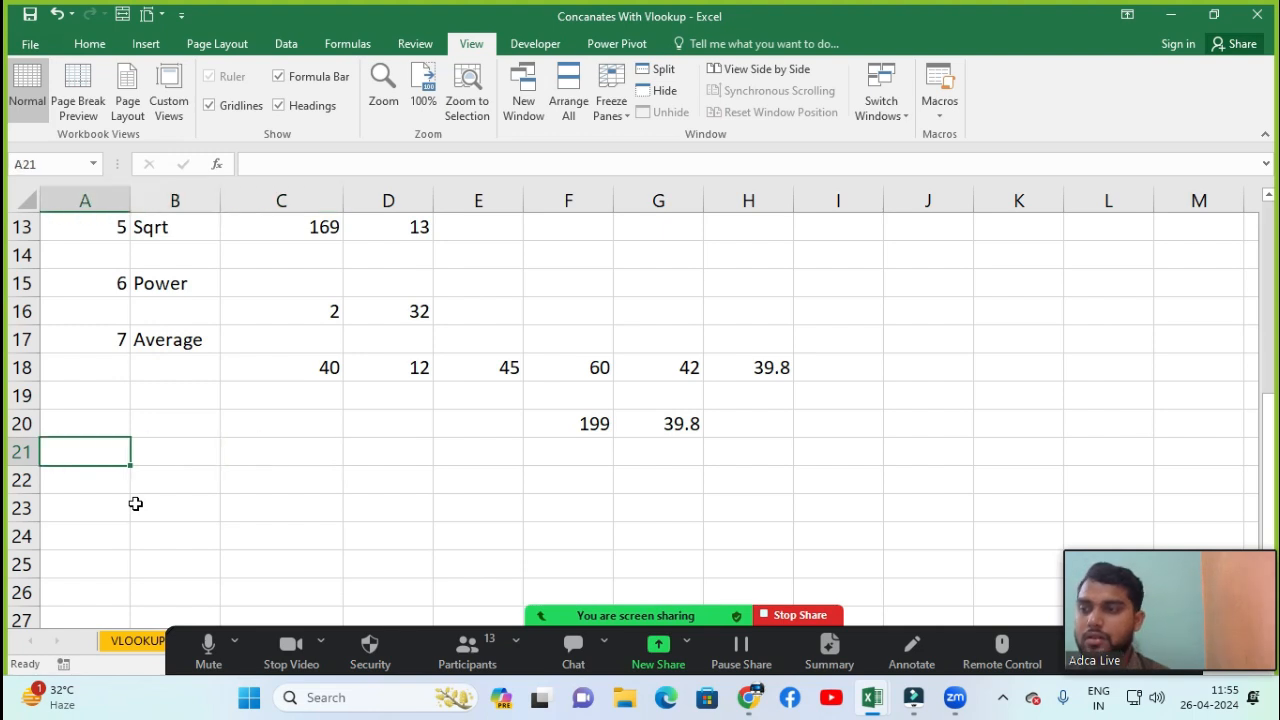
Add the headings 8 Max in A21:B21 and 9 Min in A23:B23
type("8")
key("Return")
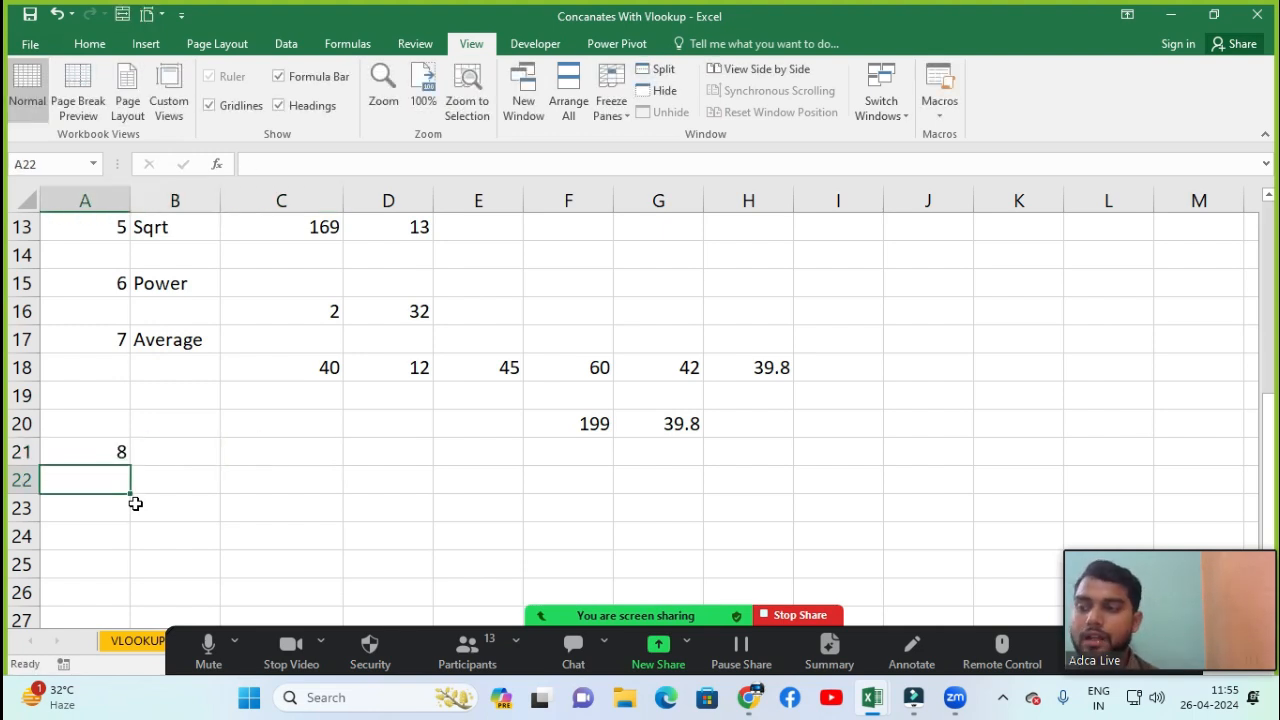
key("Up")
key("Right")
type("Max")
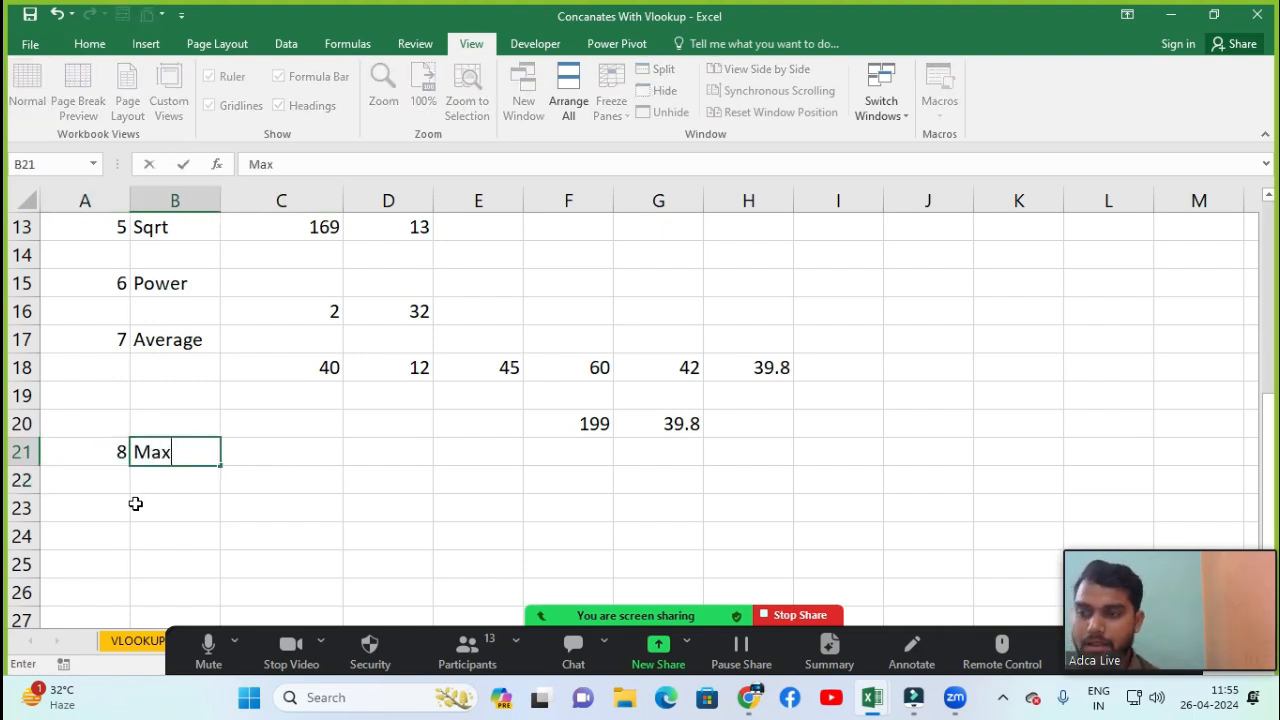
key("Return")
key("Down")
key("Left")
type("9")
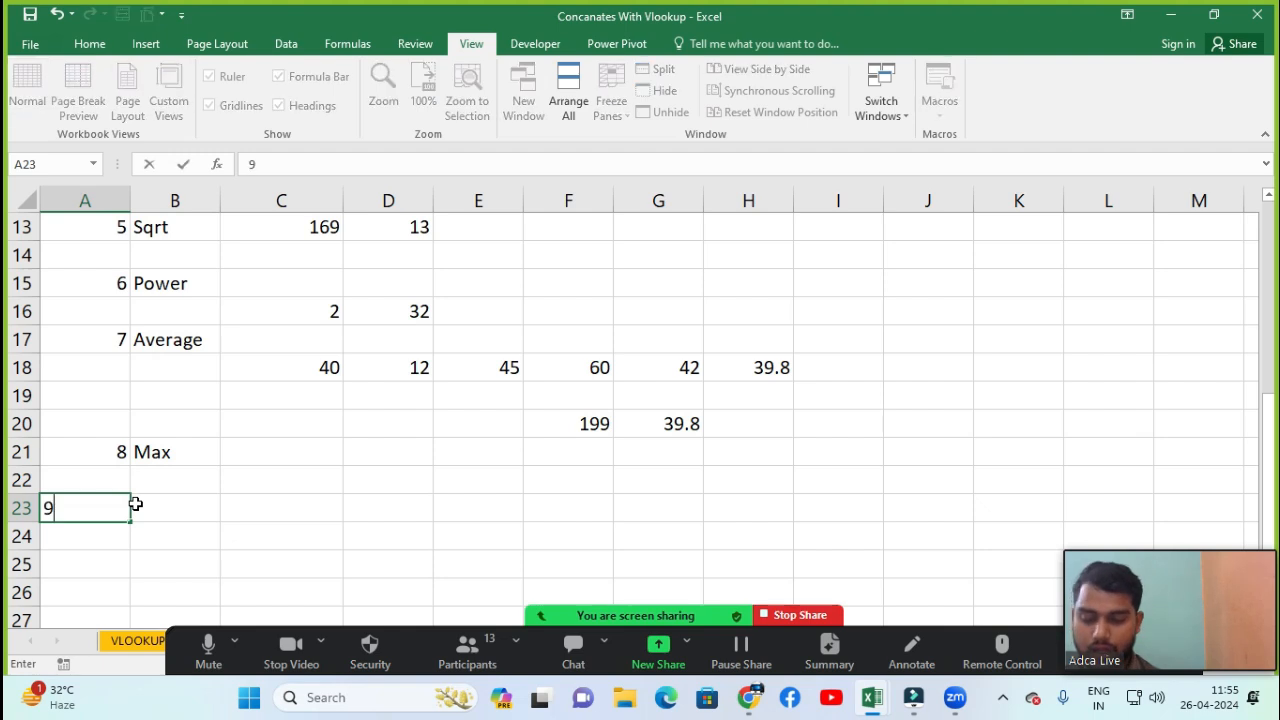
key("Return")
key("Up")
key("Right")
type("M")
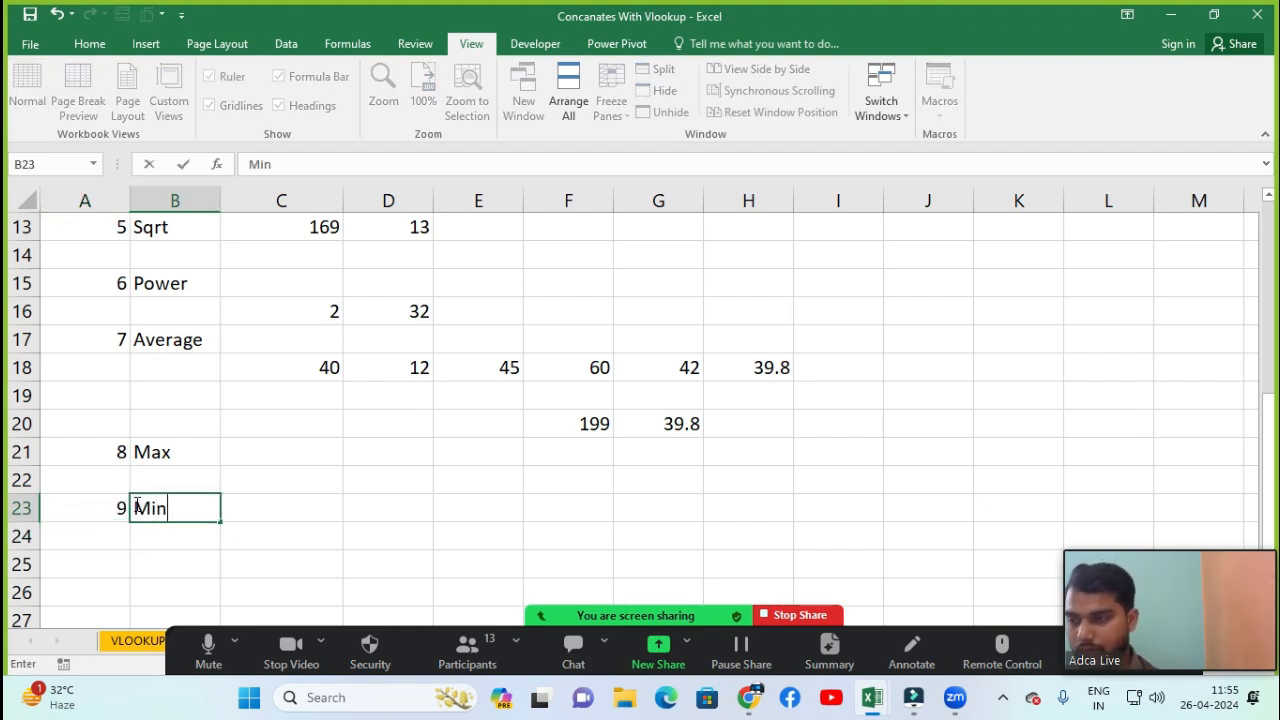
key("Return")
Enter the values 56, 4, 50, 42 and 32 in cells C22 through G22
key("Up")
key("Up")
key("Up")
key("Right")
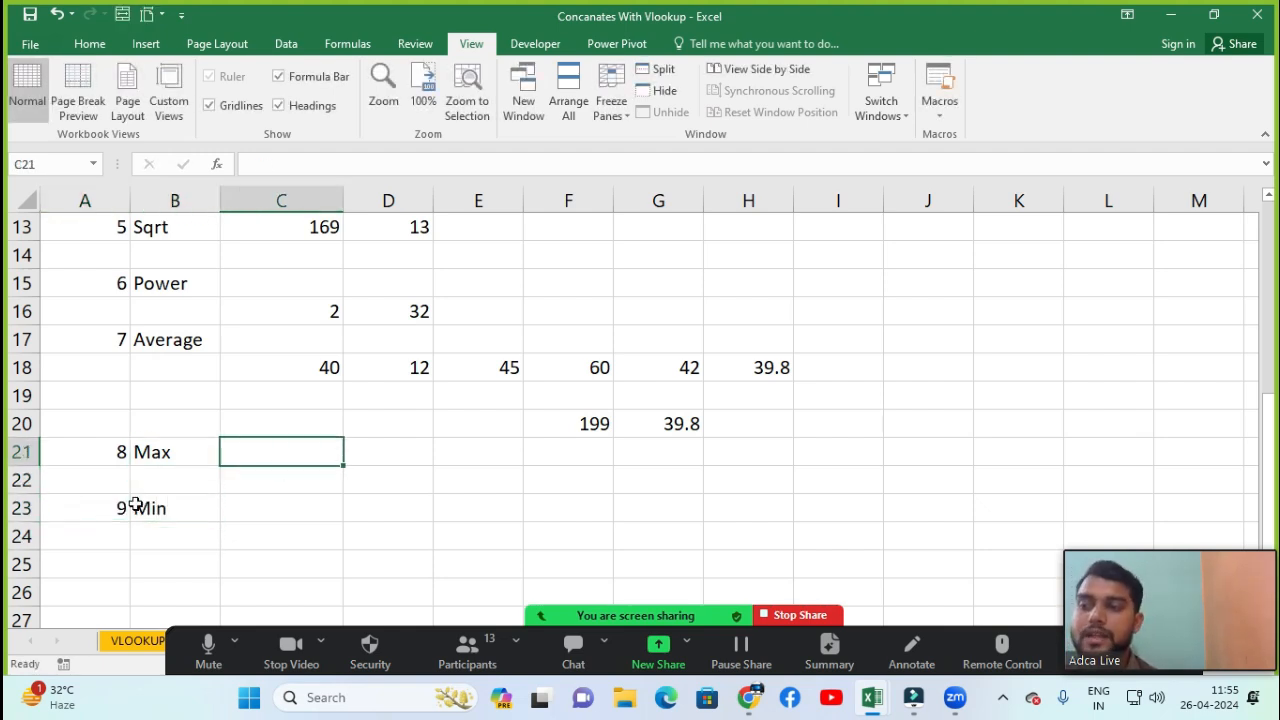
key("Down")
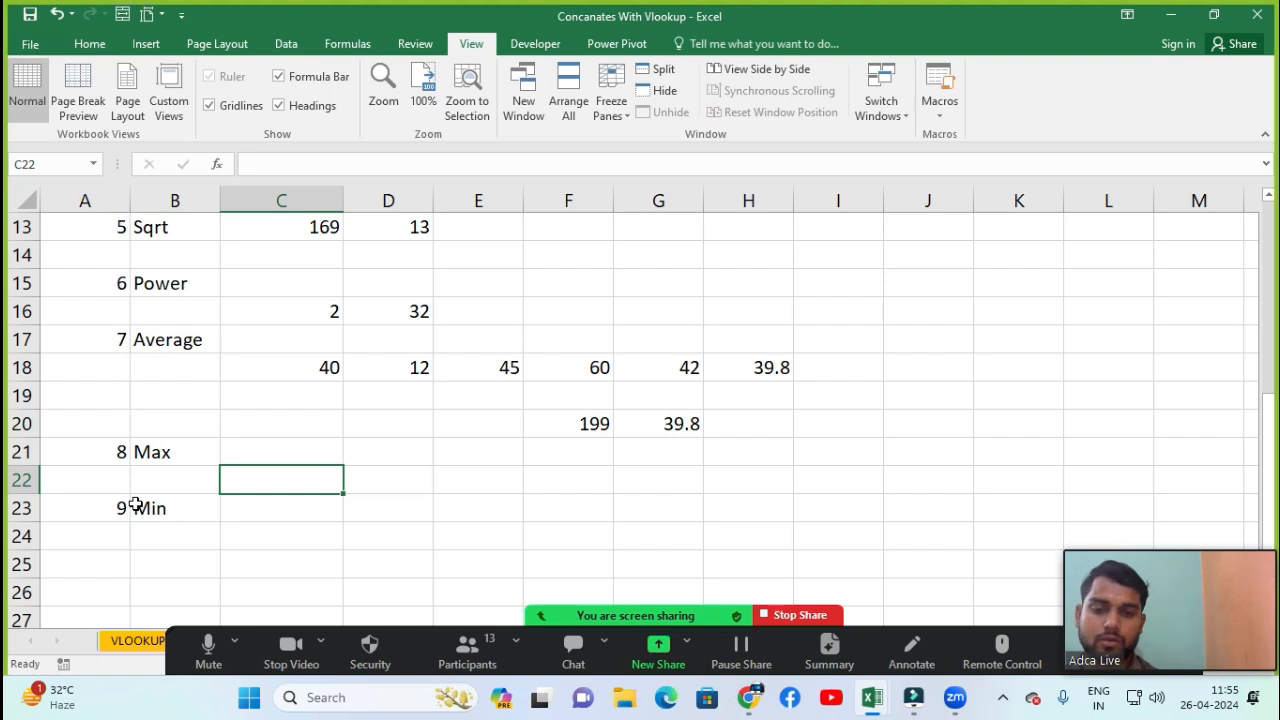
type("56")
key("Tab")
type("4")
key("Tab")
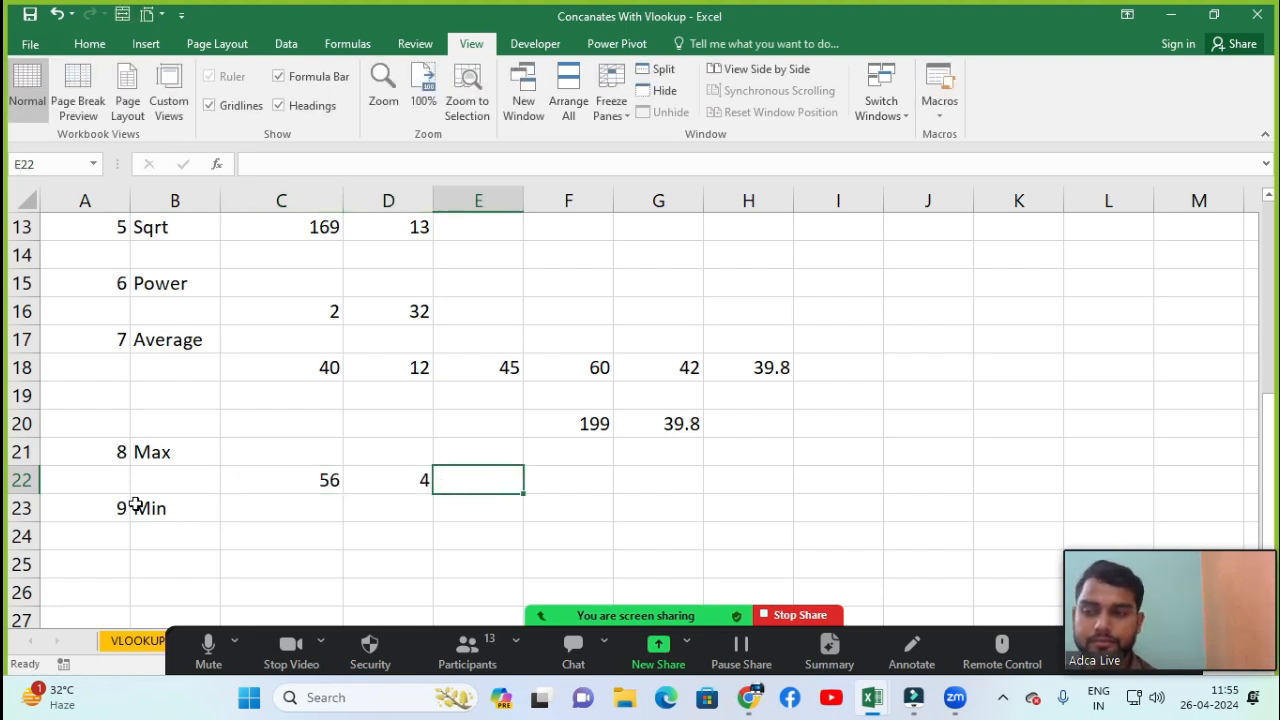
type("50")
key("Tab")
type("42")
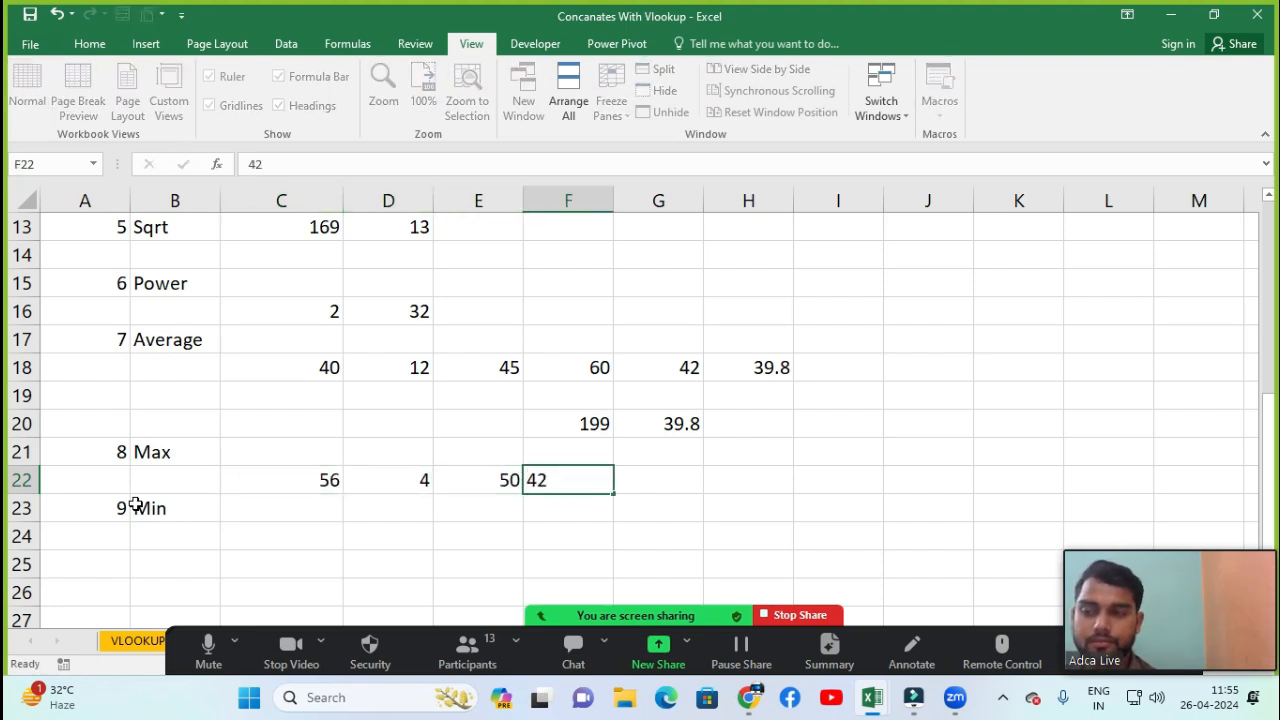
key("Tab")
type("32")
key("Tab")
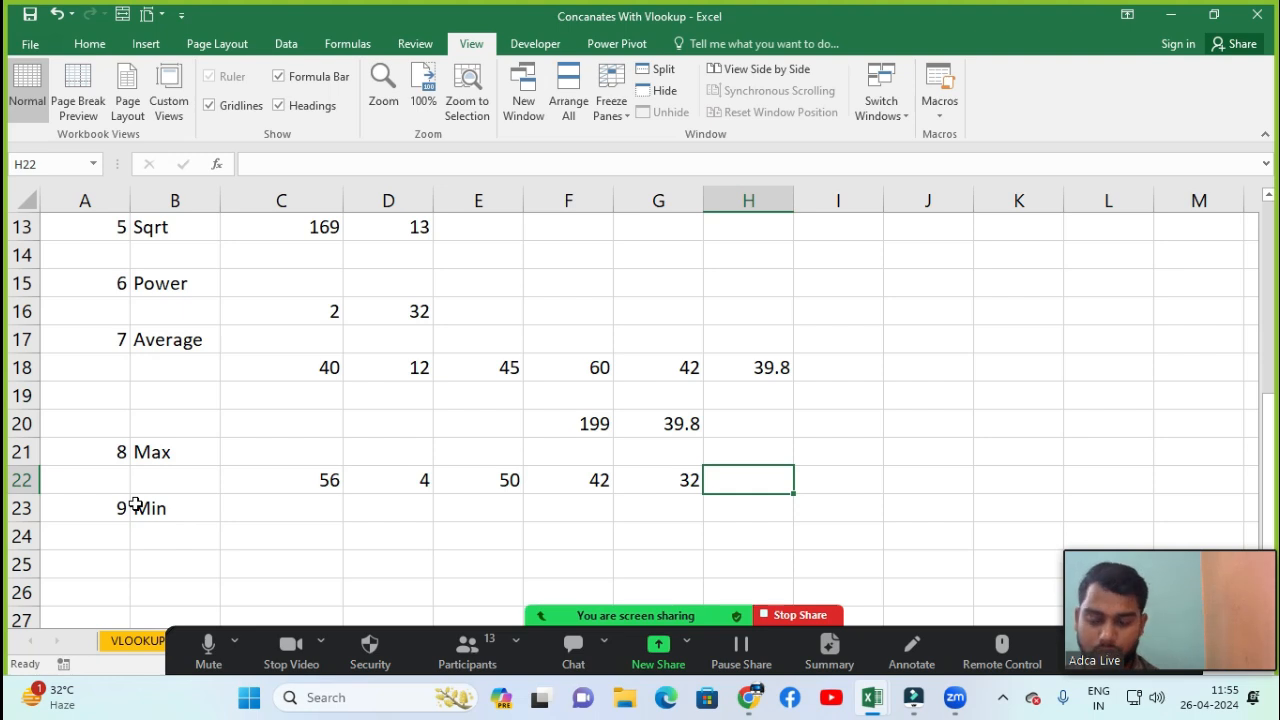
Enter a MAX formula in H22 over the range C22:G22
type("=max")
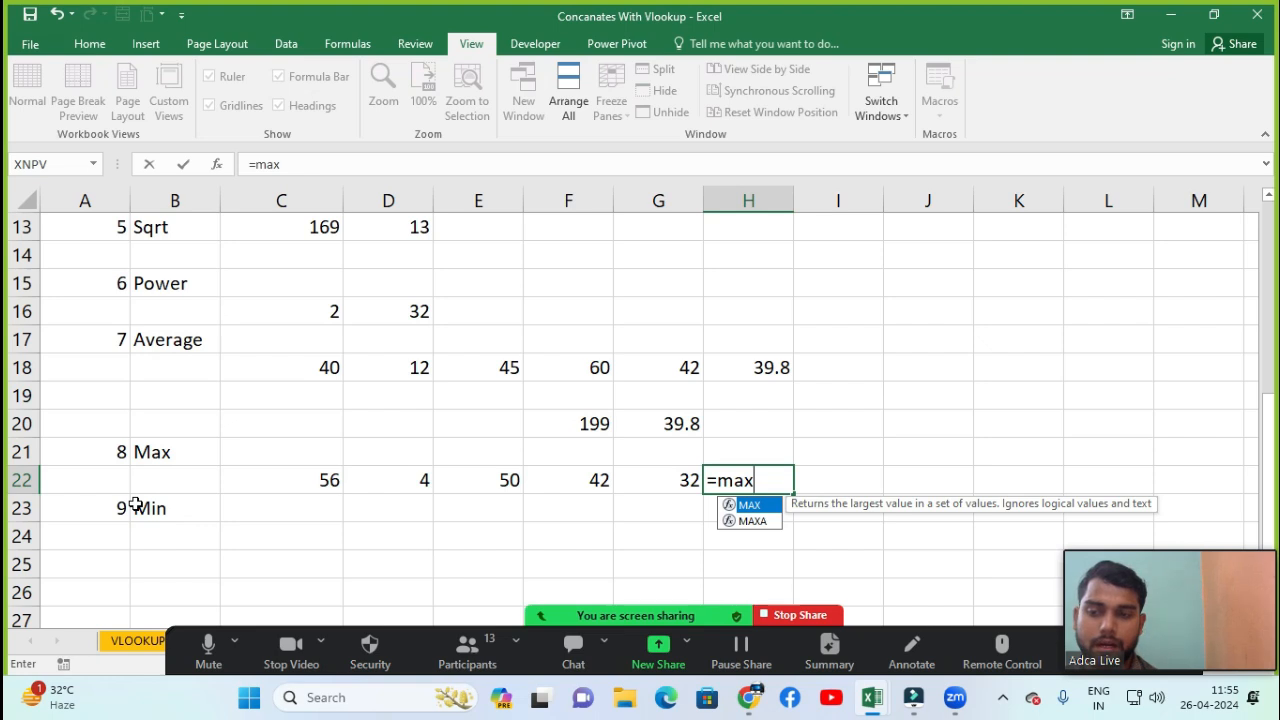
key("Tab")
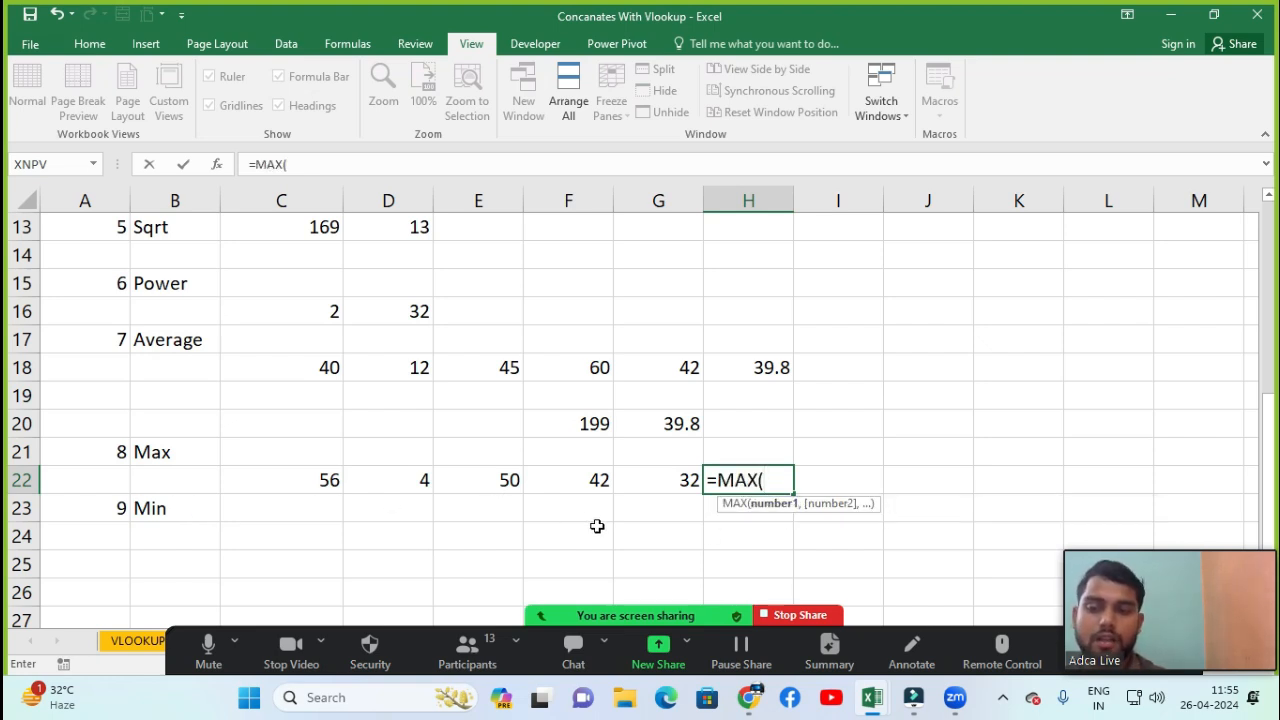
left_click(278, 479)
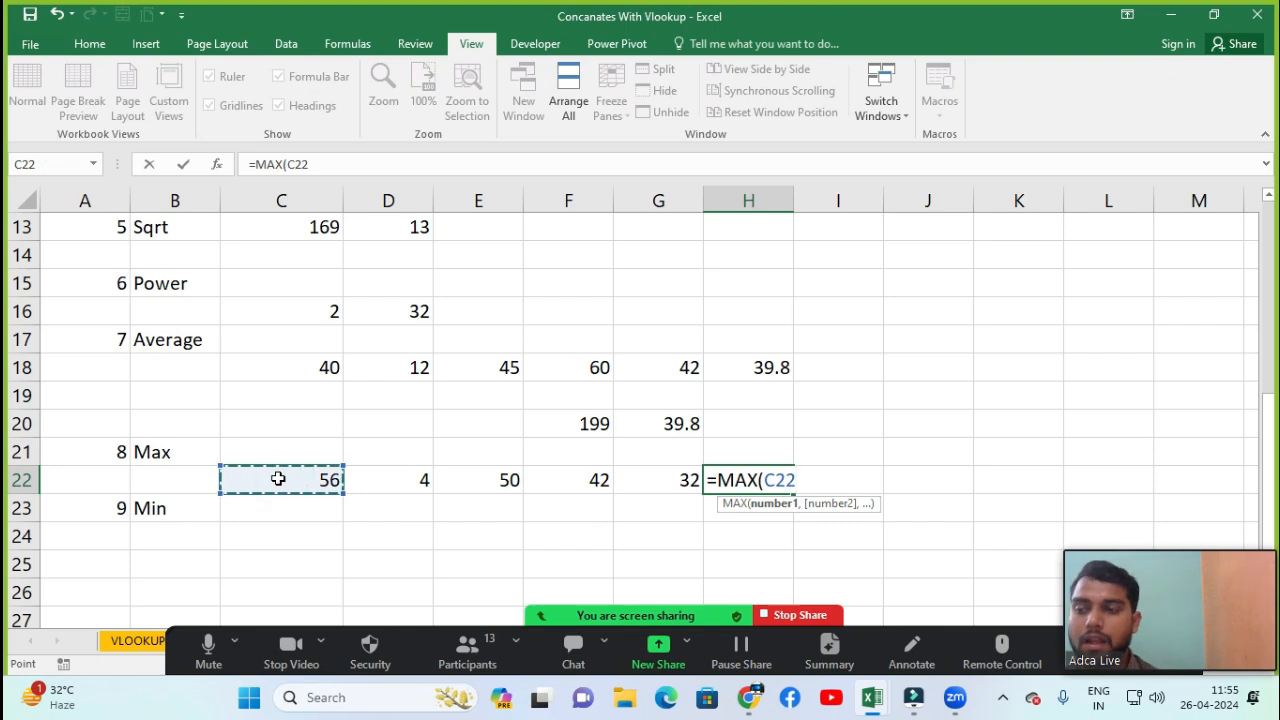
key("shift+Right")
key("shift+Right")
key("shift+Right")
key("shift+Right")
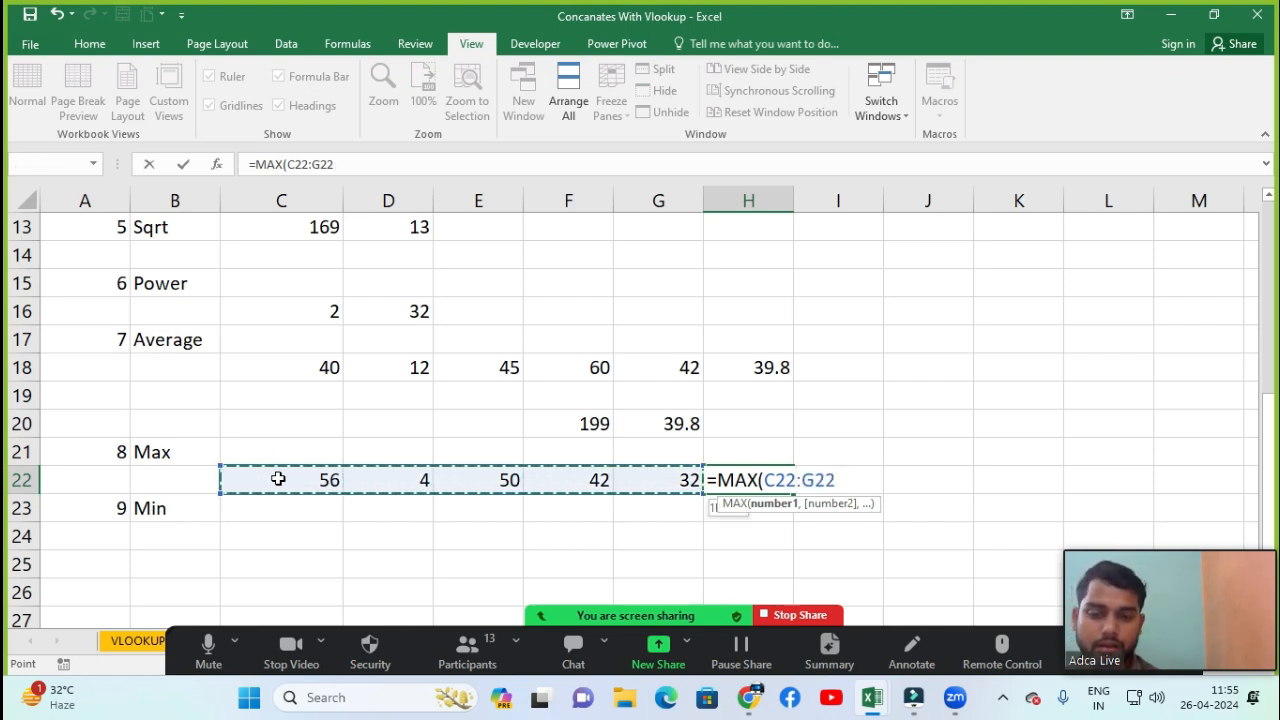
key("ctrl+Return")
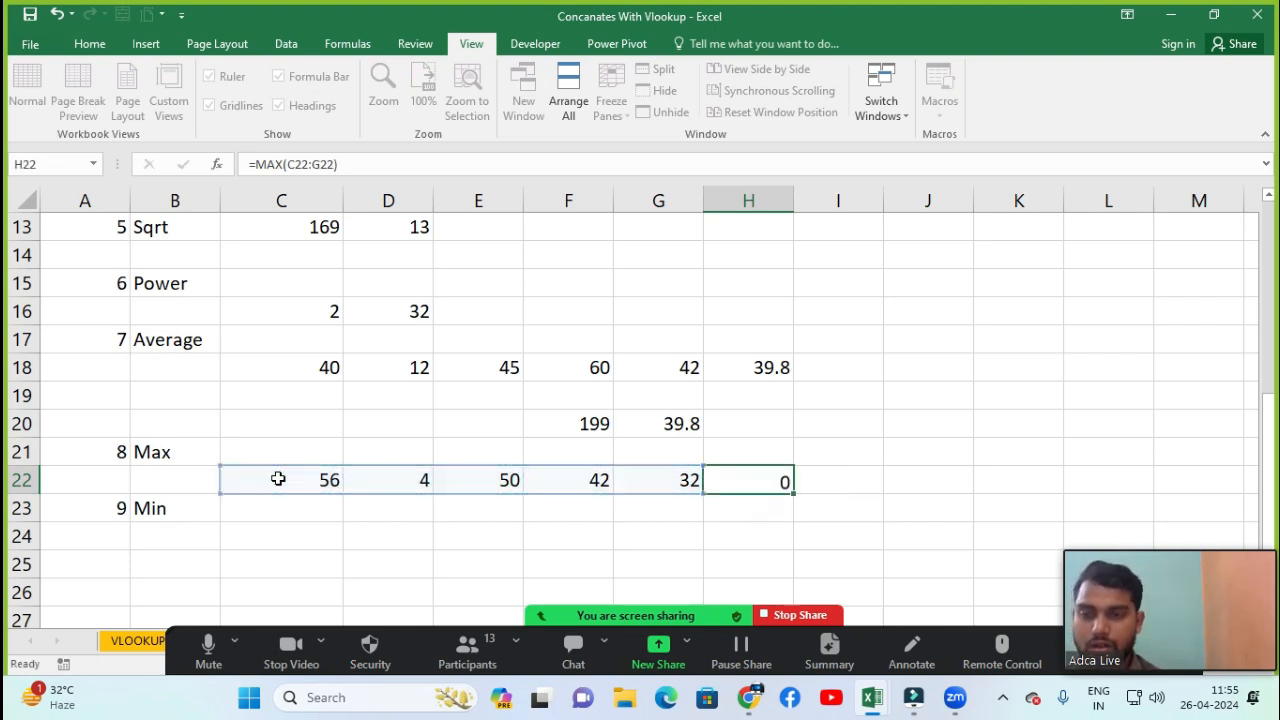
key("Return")
left_click(724, 470)
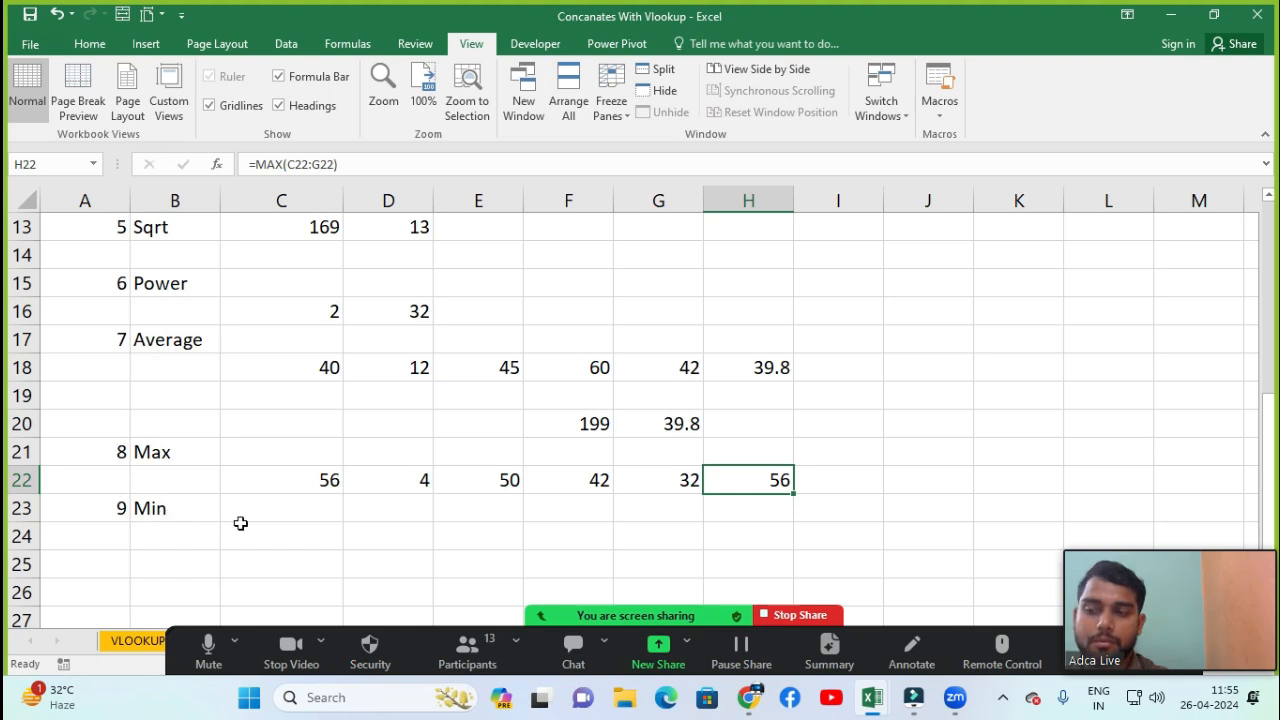
Enter the values 500, 5, 66, 48 and 75 in cells C24 through G24
left_click(276, 531)
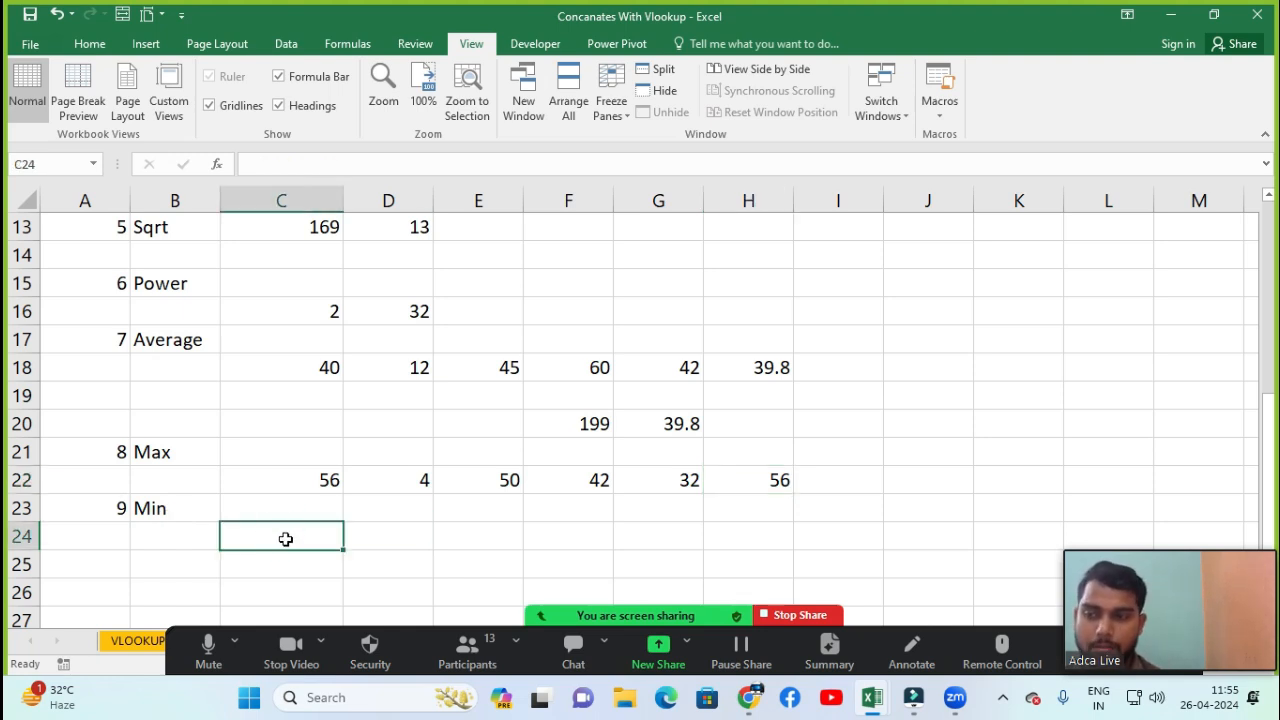
type("500")
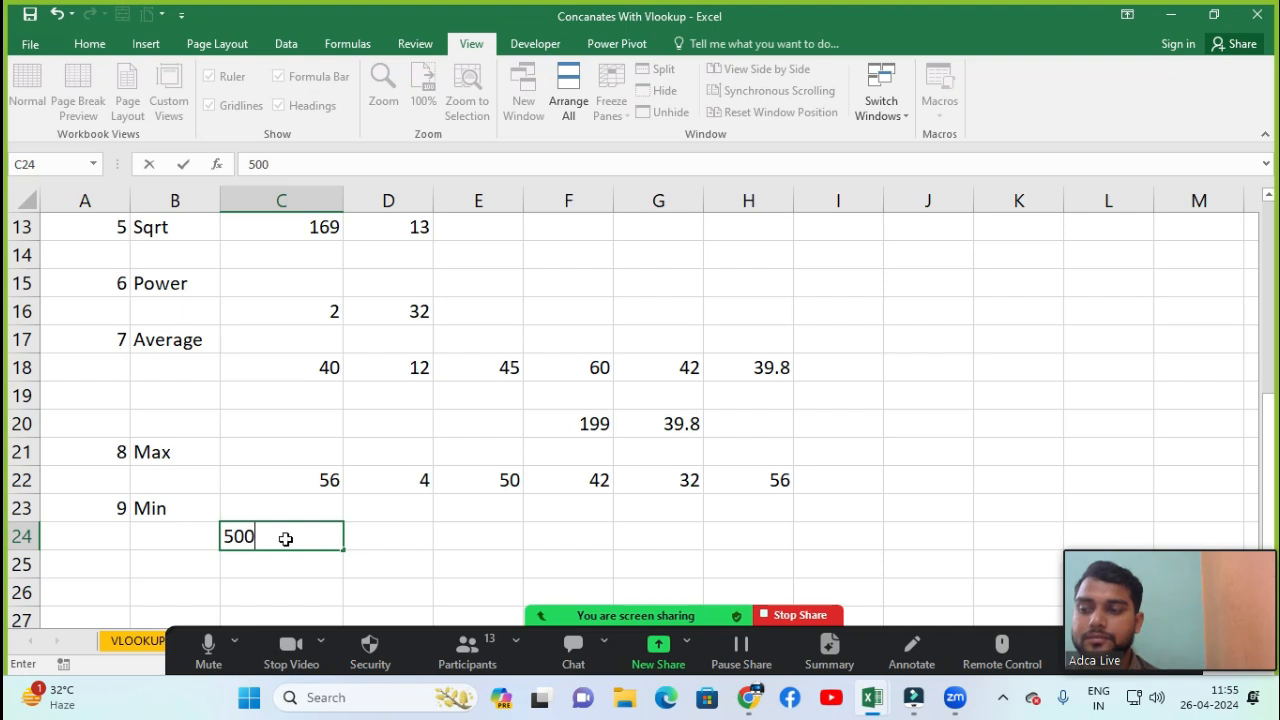
key("Tab")
type("5")
key("Tab")
type("66")
key("ctrl+Return")
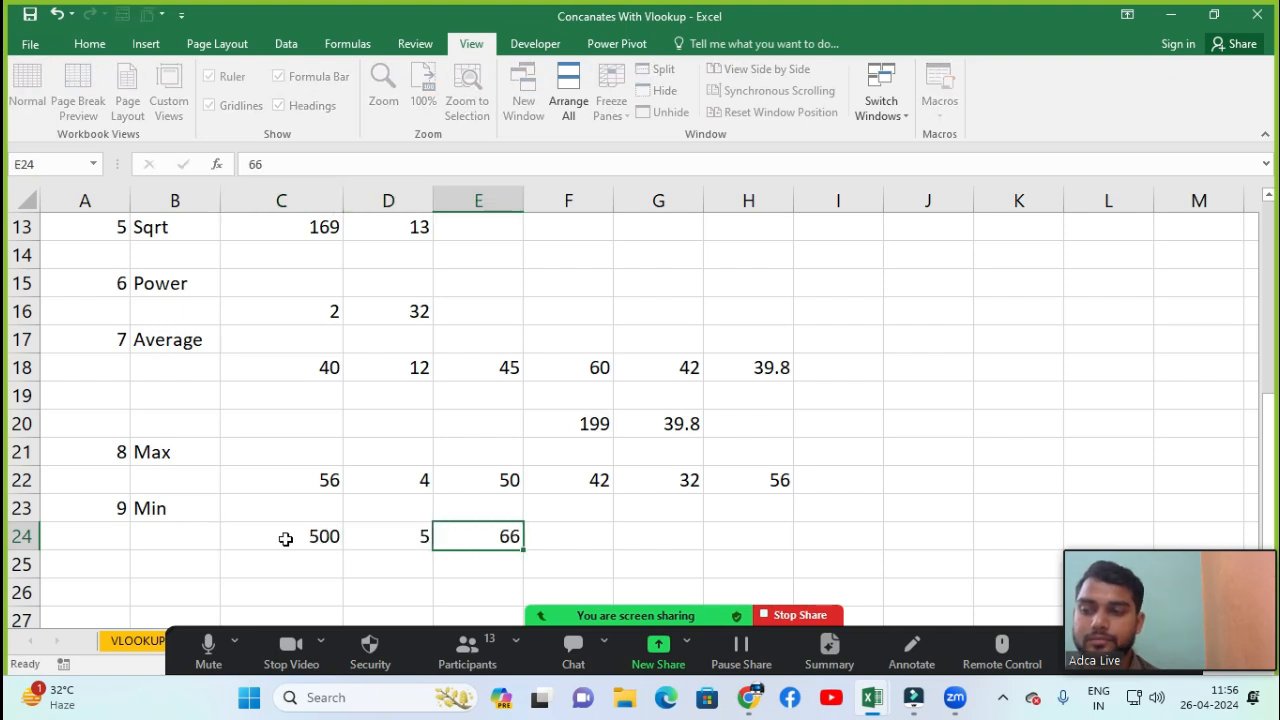
key("Tab")
type("48")
key("Tab")
type("75")
key("Tab")
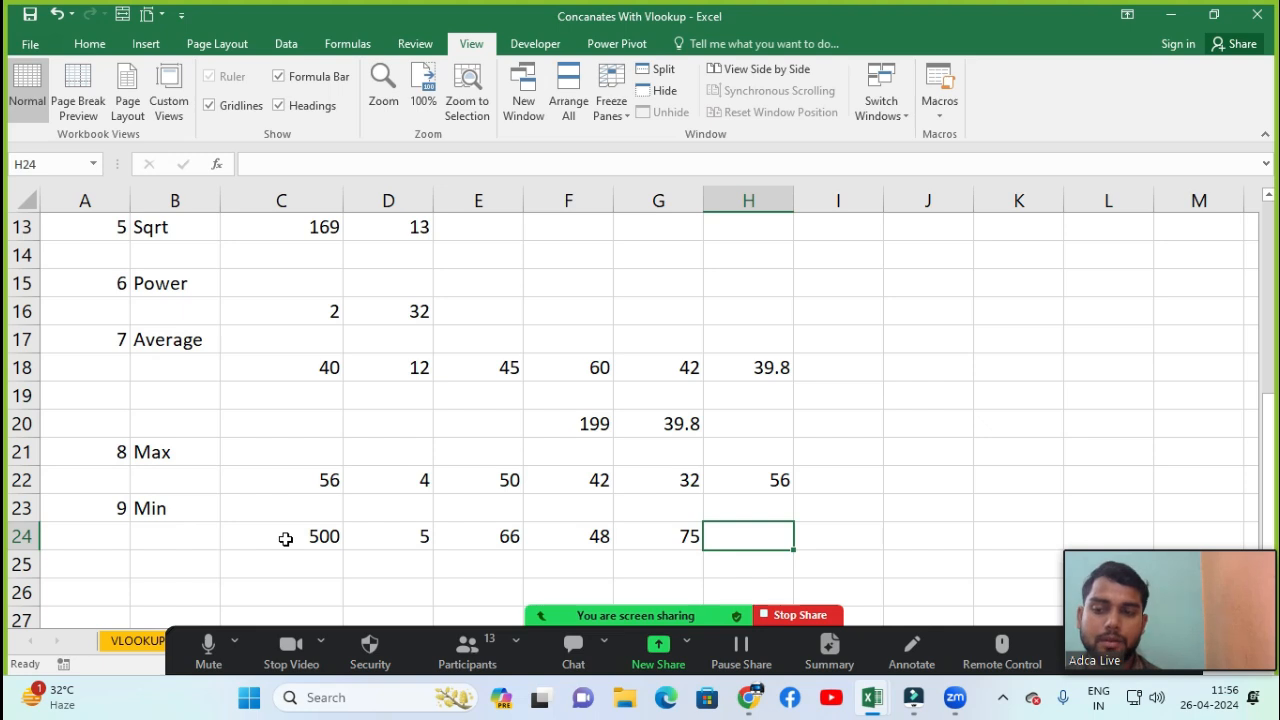
Enter a MIN formula in H24 over the range C24:G24
type("=min")
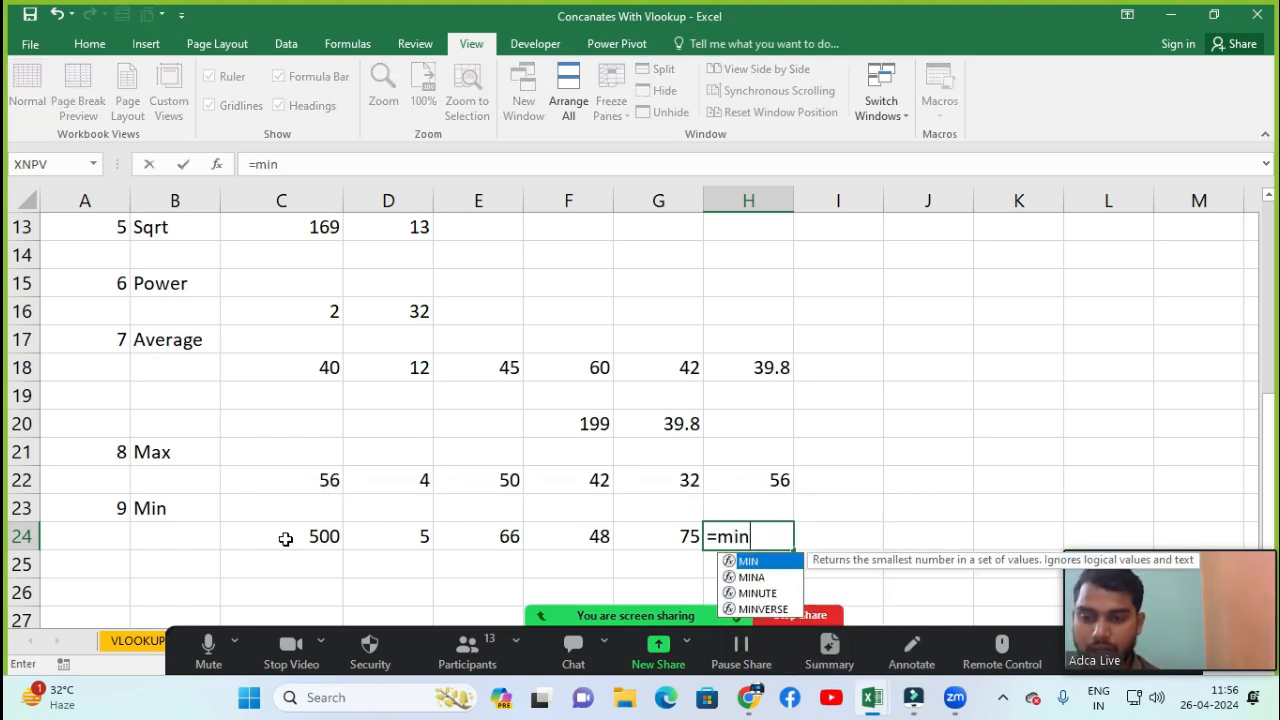
key("Tab")
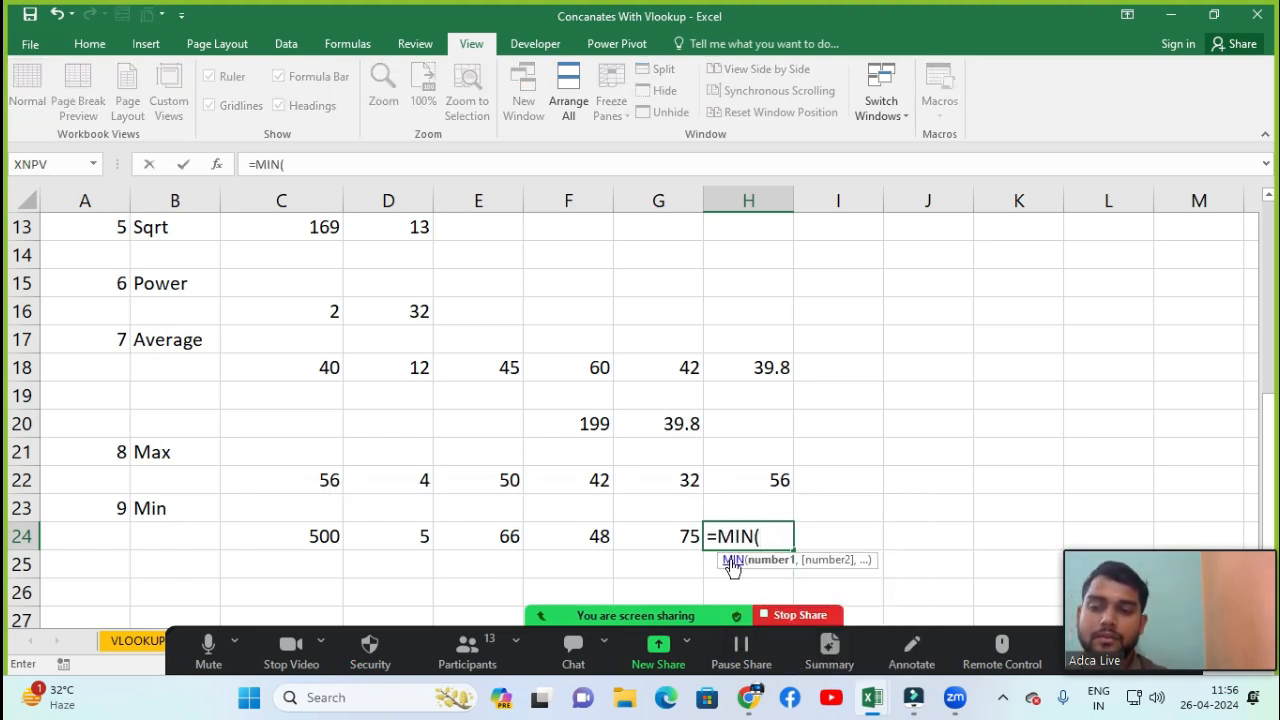
left_click(324, 545)
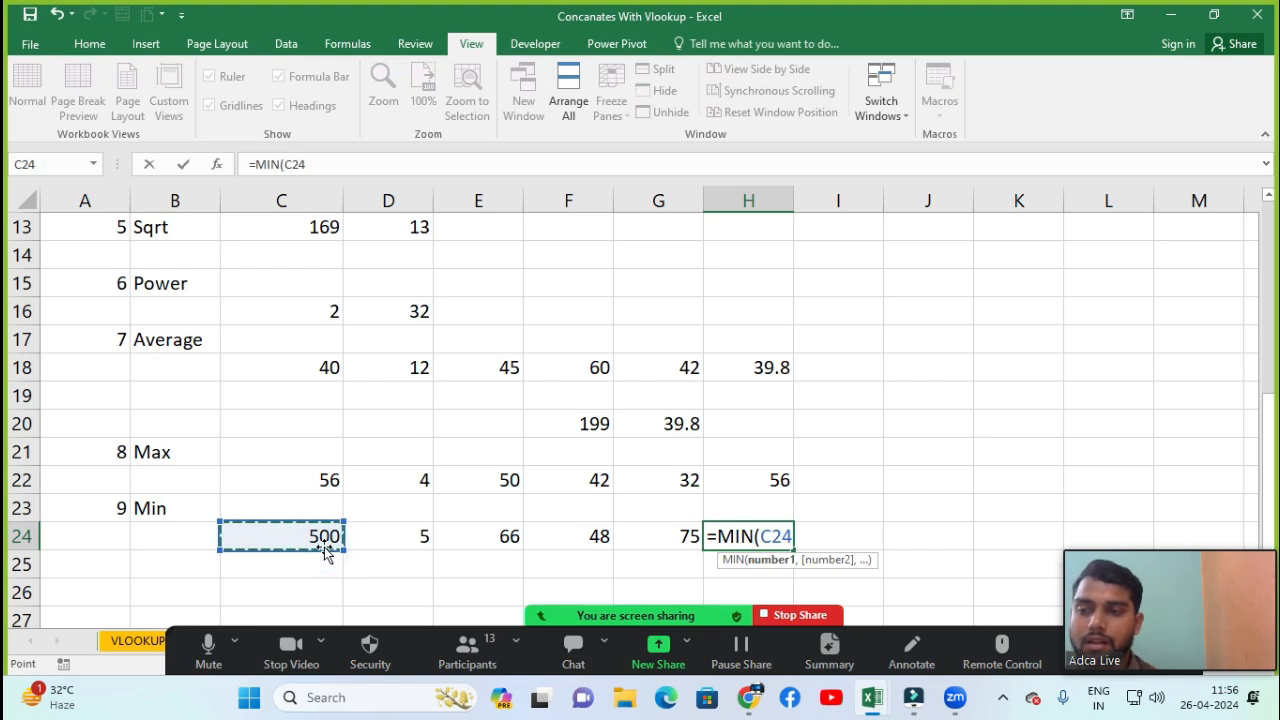
key("shift+Right")
key("shift+Right")
key("shift+Right")
key("shift+Right")
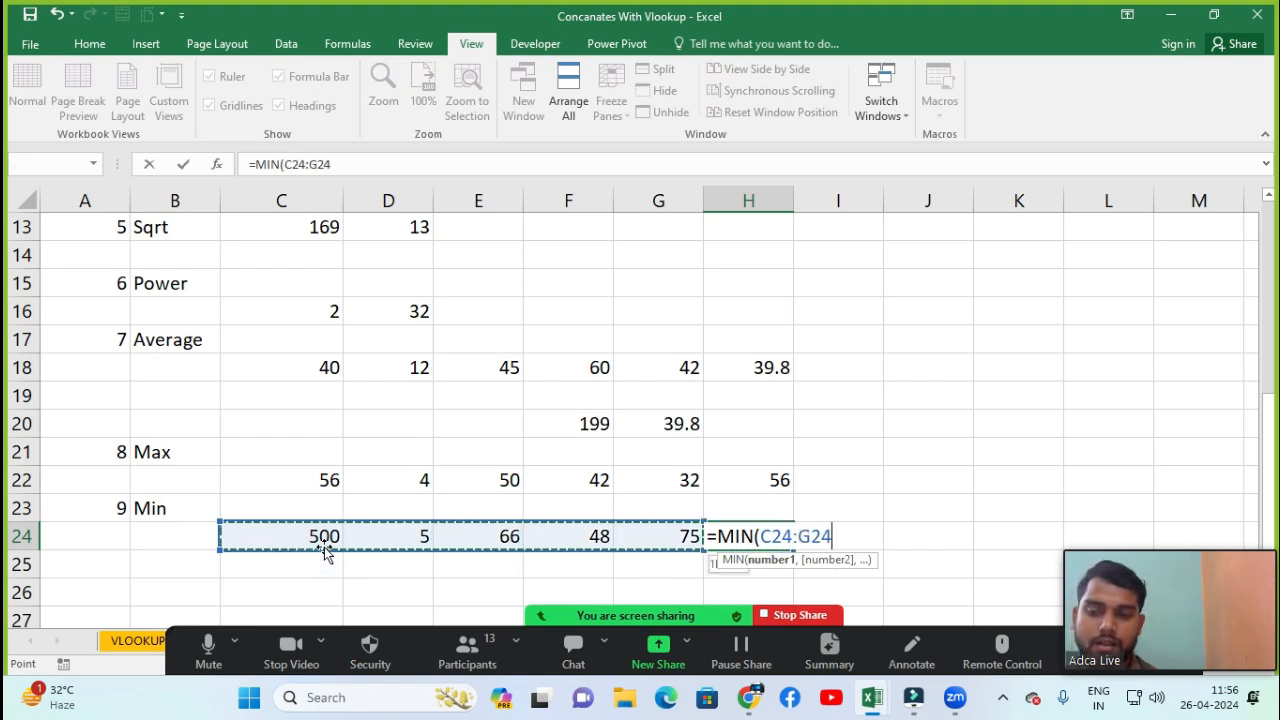
type(")")
key("Return")
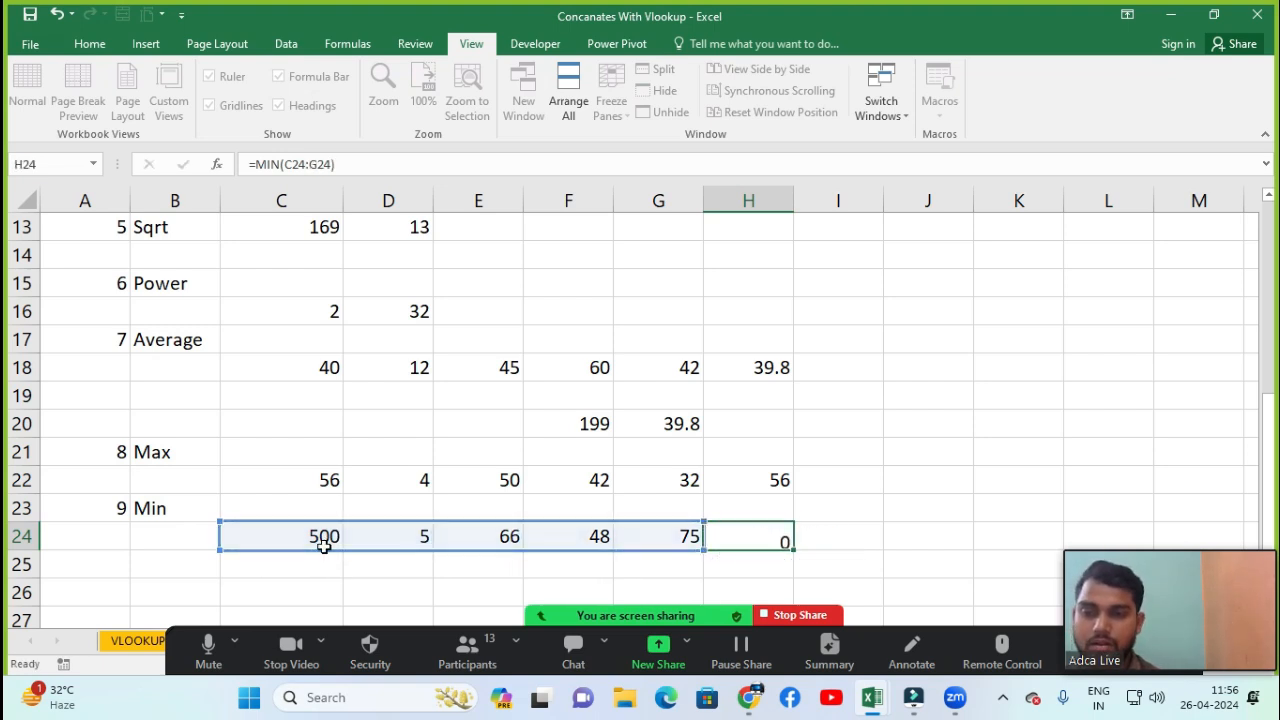
left_click(325, 556)
left_click(770, 545)
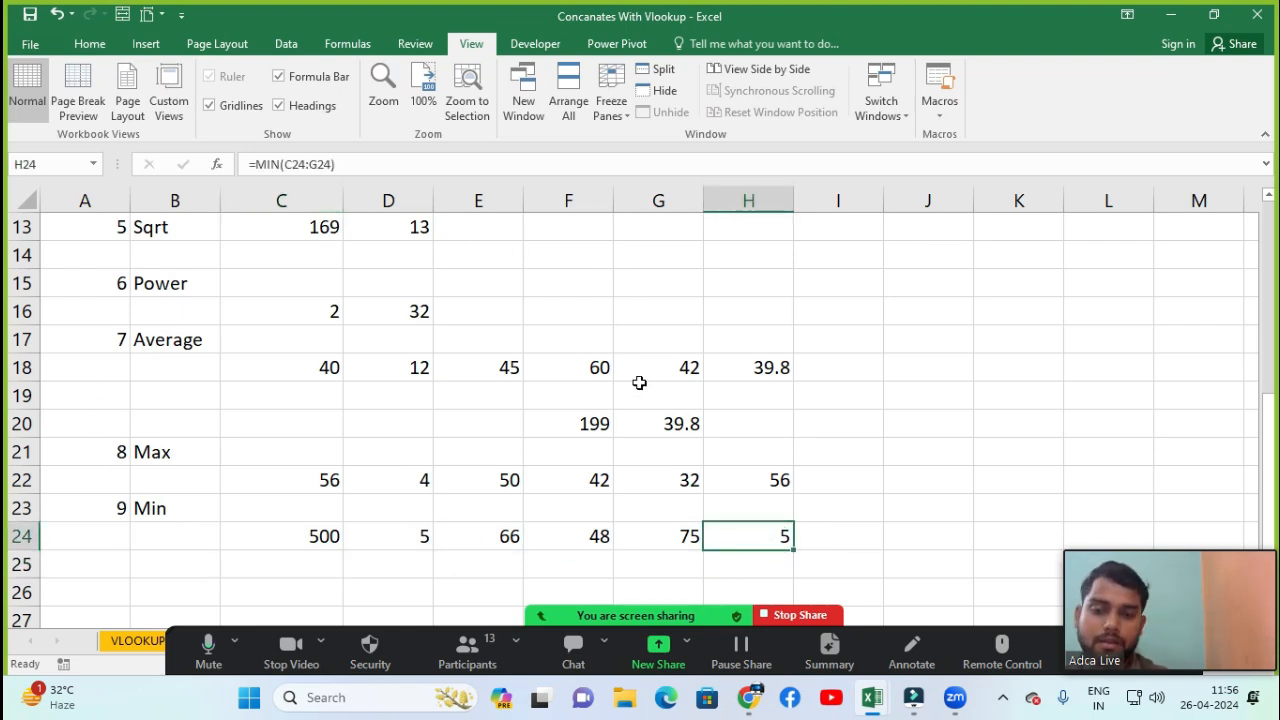
key("Up")
key("Up")
key("Up")
key("Up")
key("Up")
key("Up")
key("Up")
key("Up")
key("Up")
key("Up")
key("Up")
key("Up")
key("Up")
key("Up")
key("Up")
key("Up")
key("Up")
key("Up")
key("Up")
key("Up")
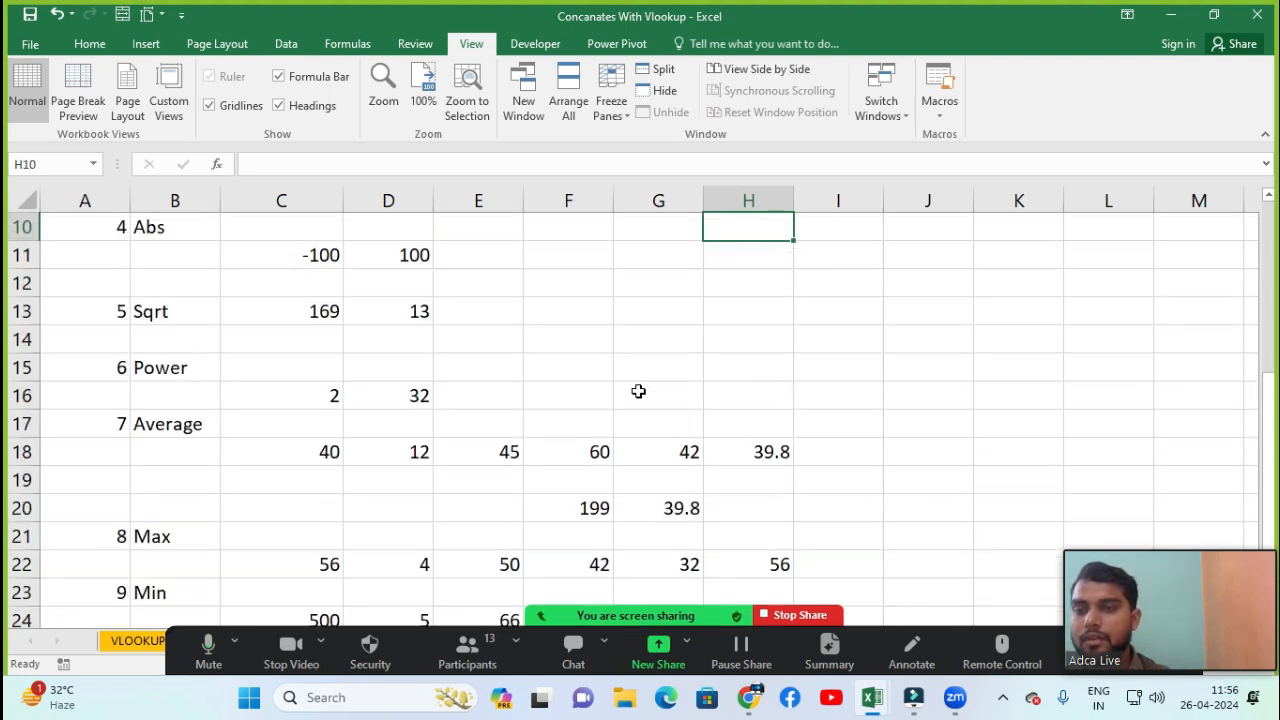
key("Left")
key("Left")
key("Left")
key("Left")
key("Left")
key("Left")
key("Left")
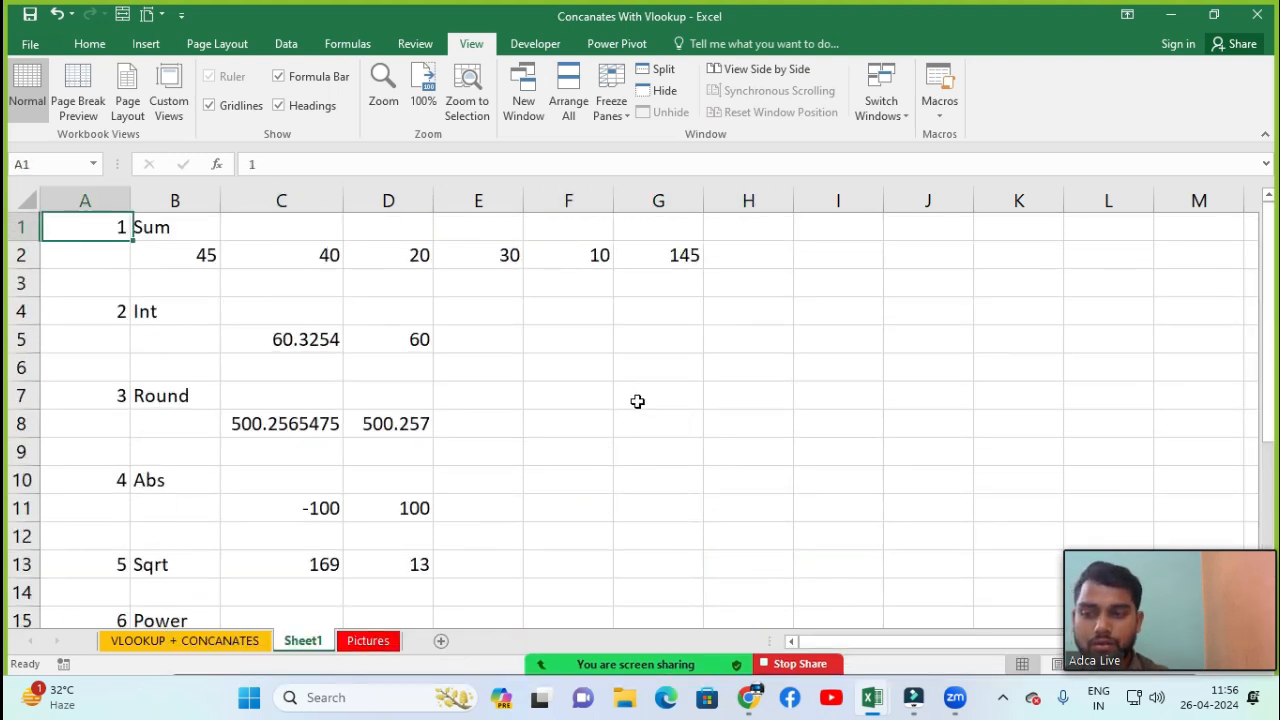
left_click(468, 655)
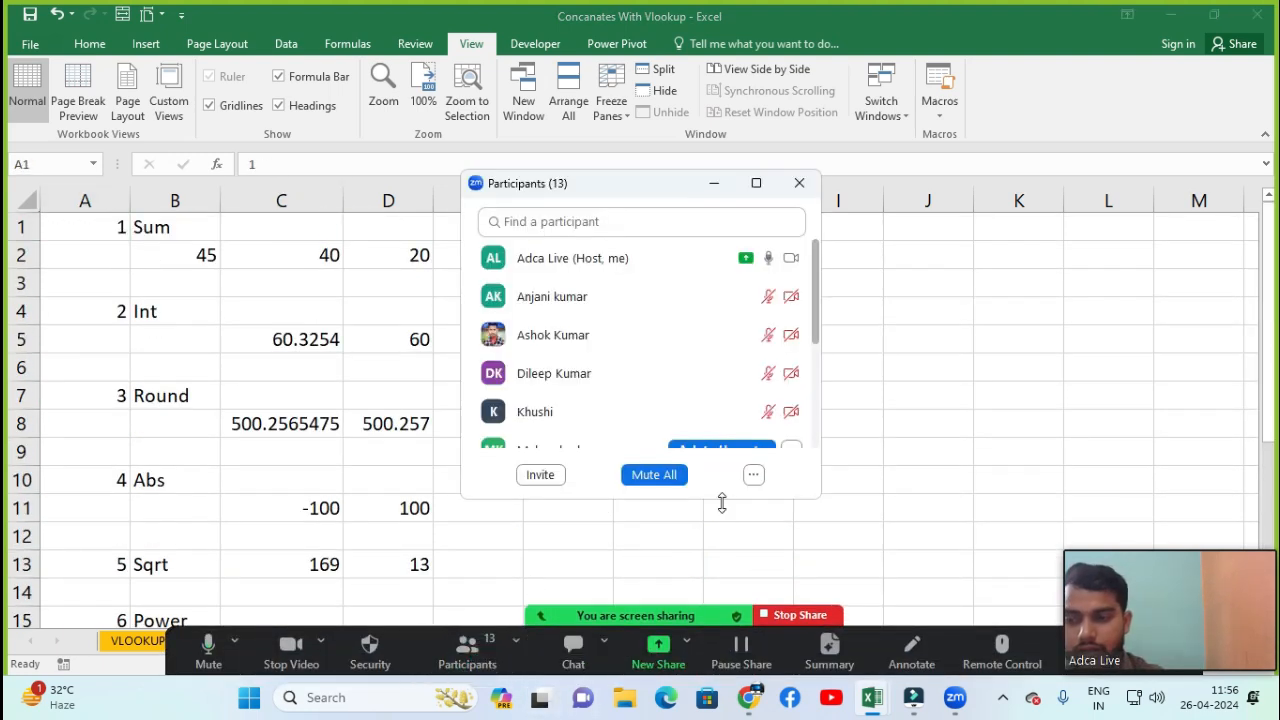